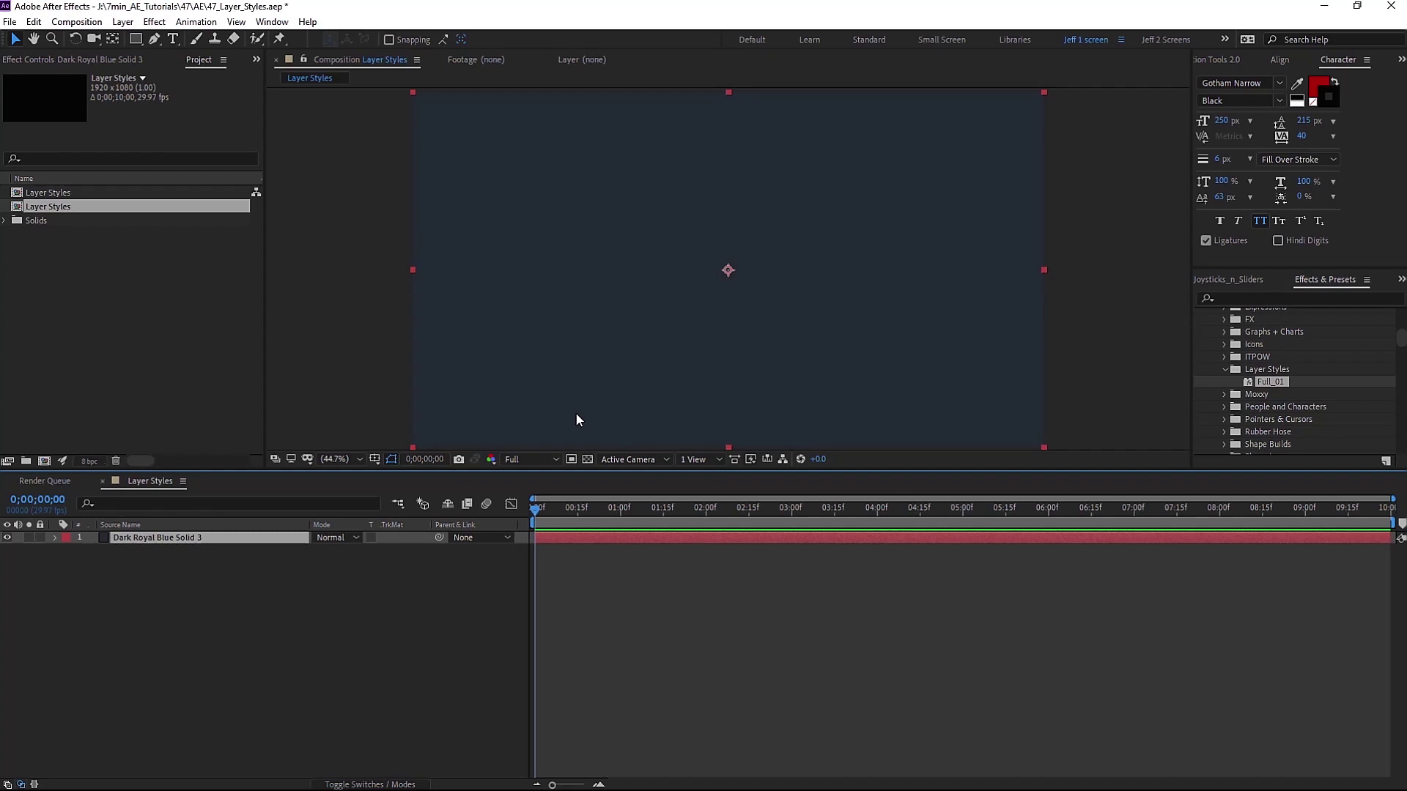
Step: Start a new text layer in the composition over the blue solid
key("ctrl+t")
left_click(652, 241)
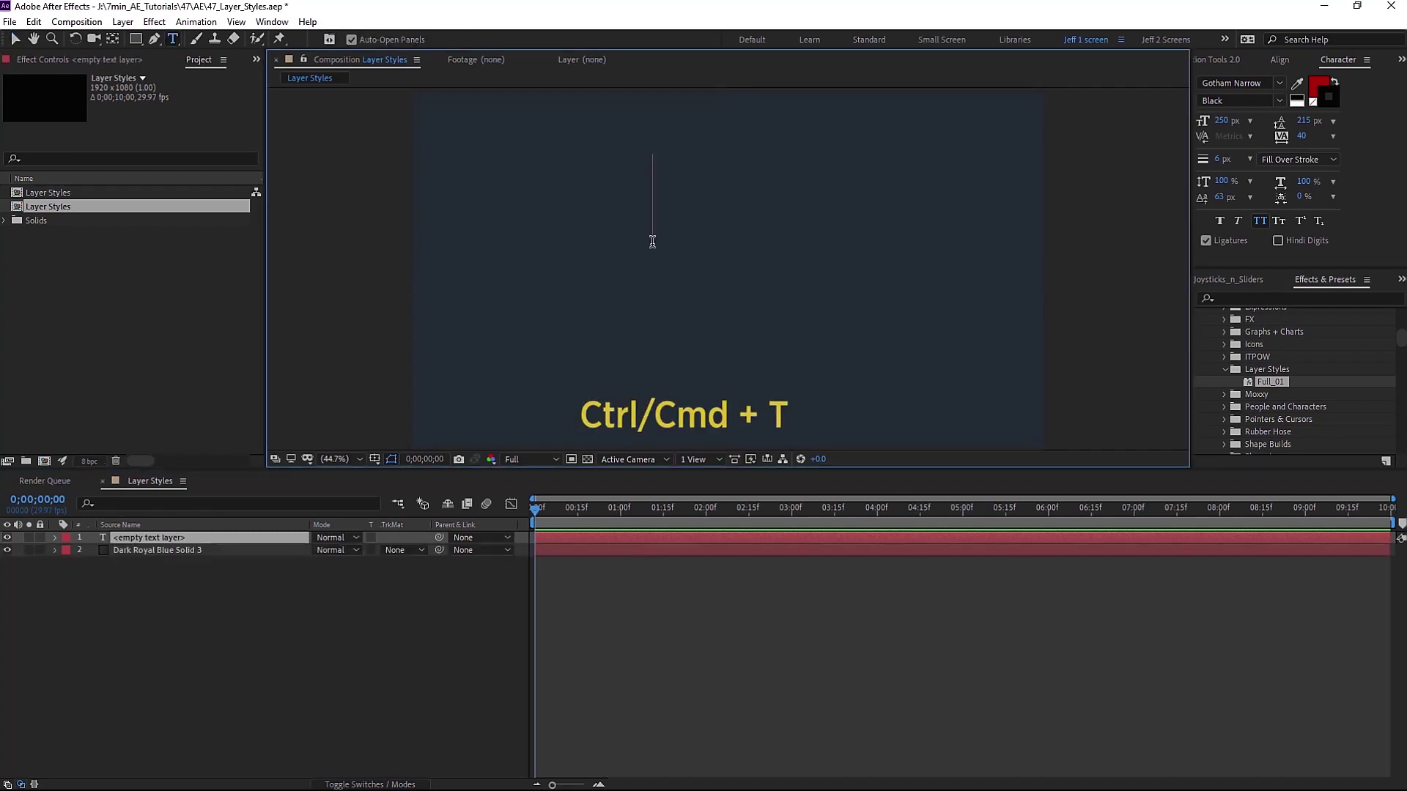
Step: Type the two-line title '7 minute ae' / 'tutorials'
type("7 minute ae")
key("Return")
type("tutorials")
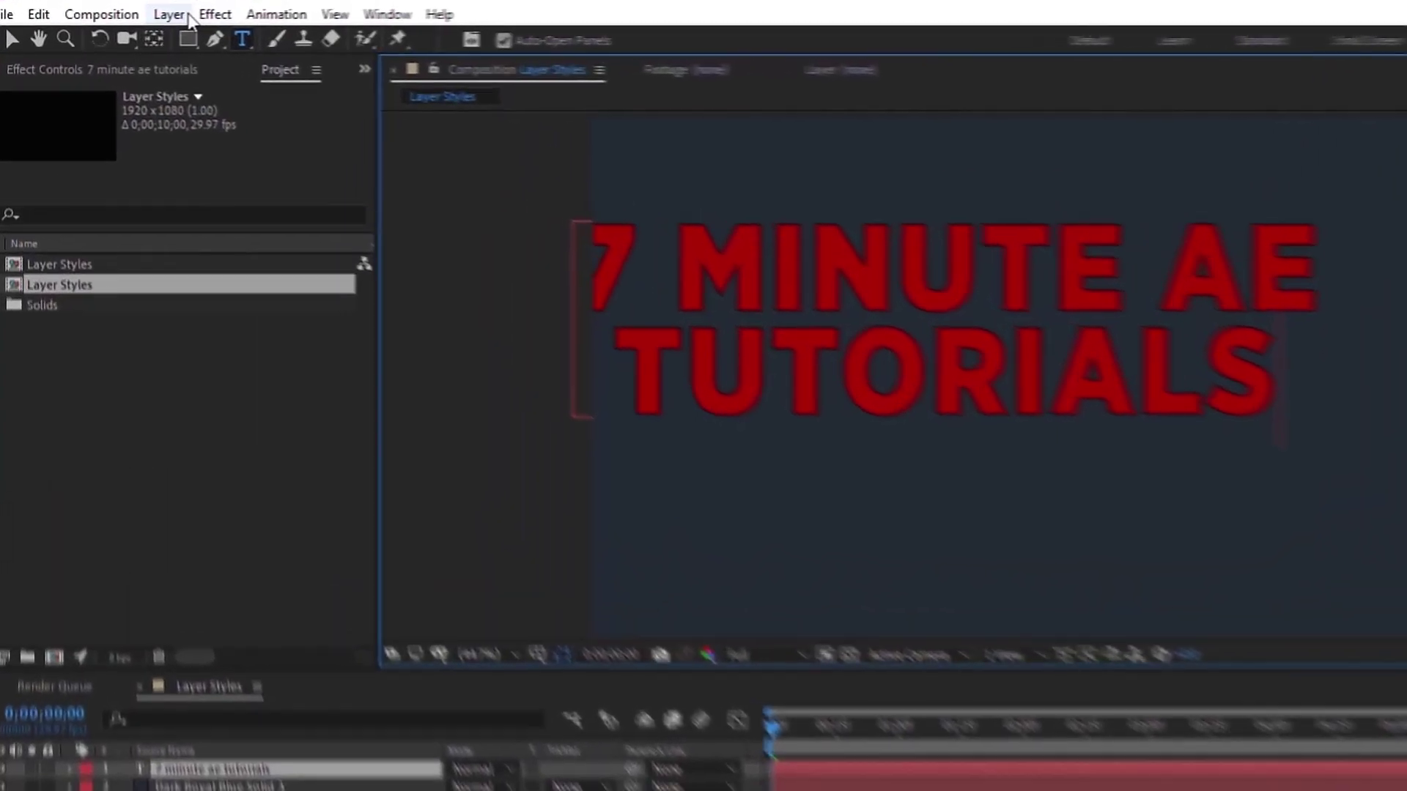
Step: Center the text's anchor point and align it horizontally and vertically in the comp
left_click(126, 21)
mouse_move(225, 204)
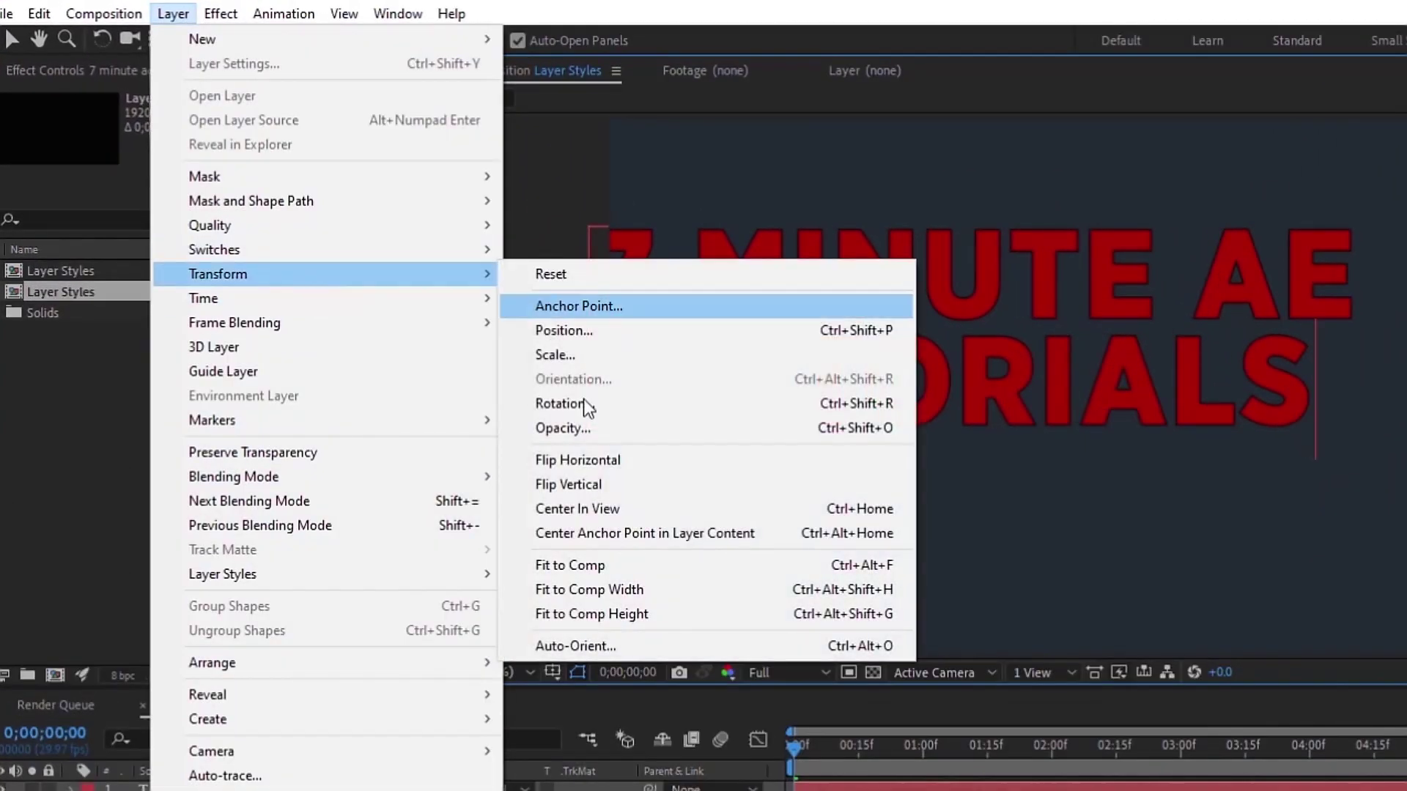
left_click(623, 536)
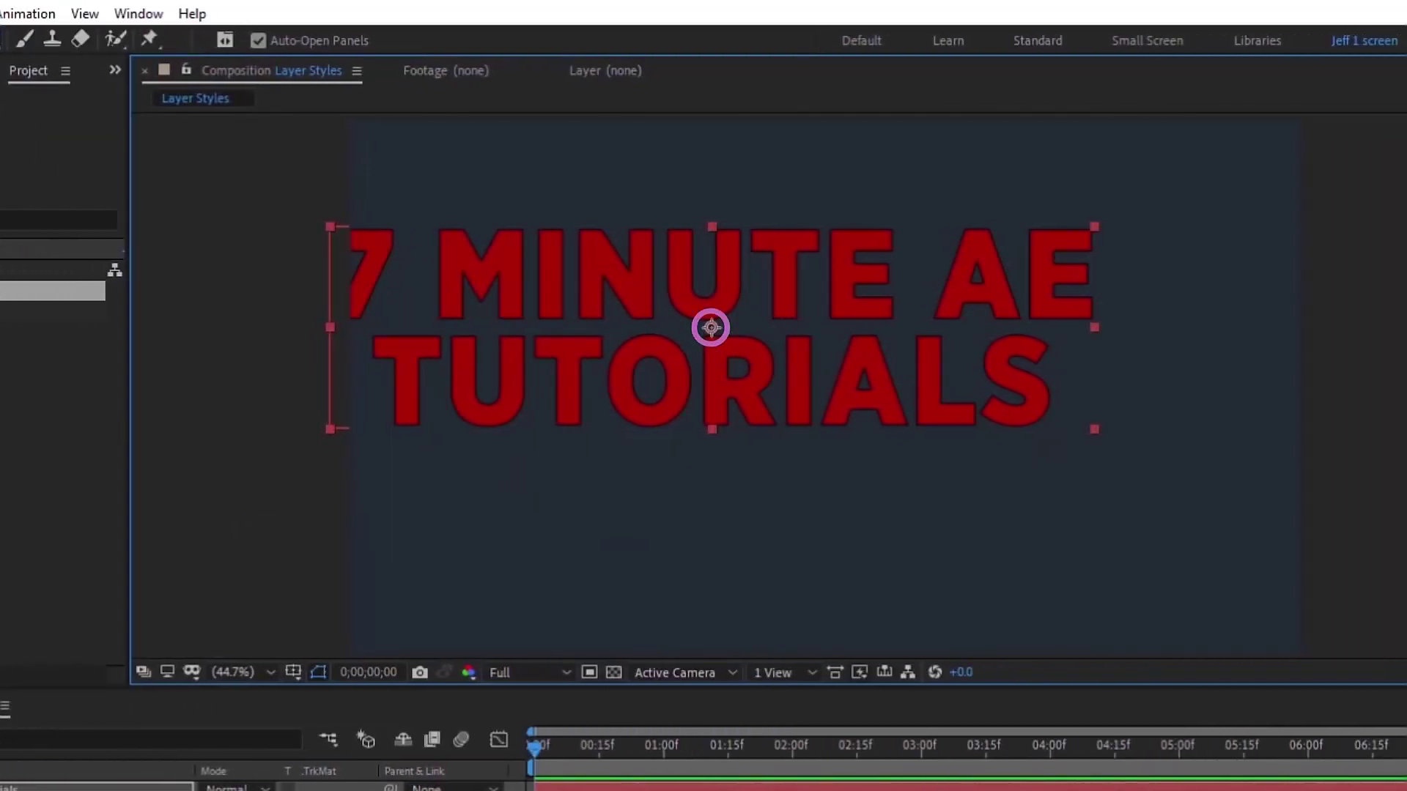
key("v")
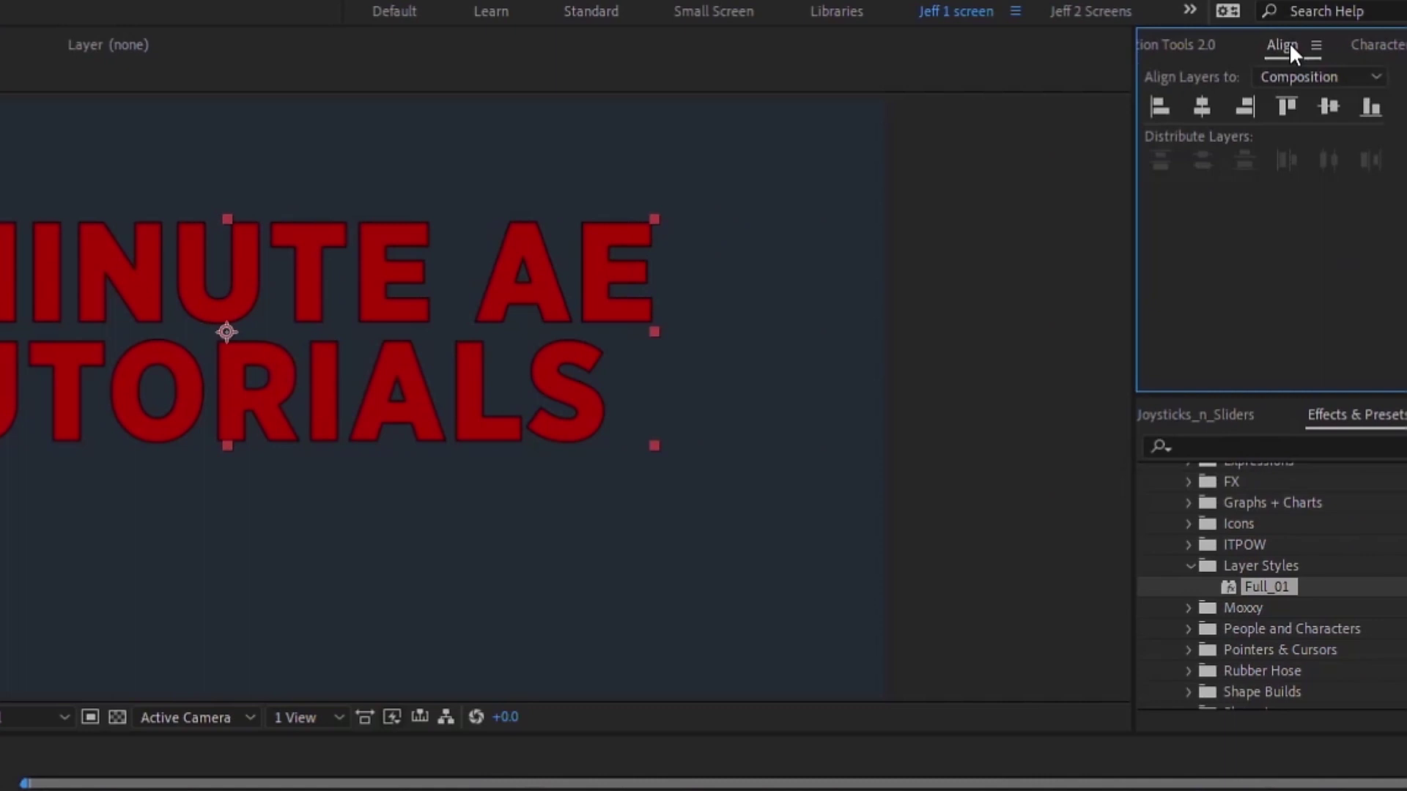
left_click(1202, 106)
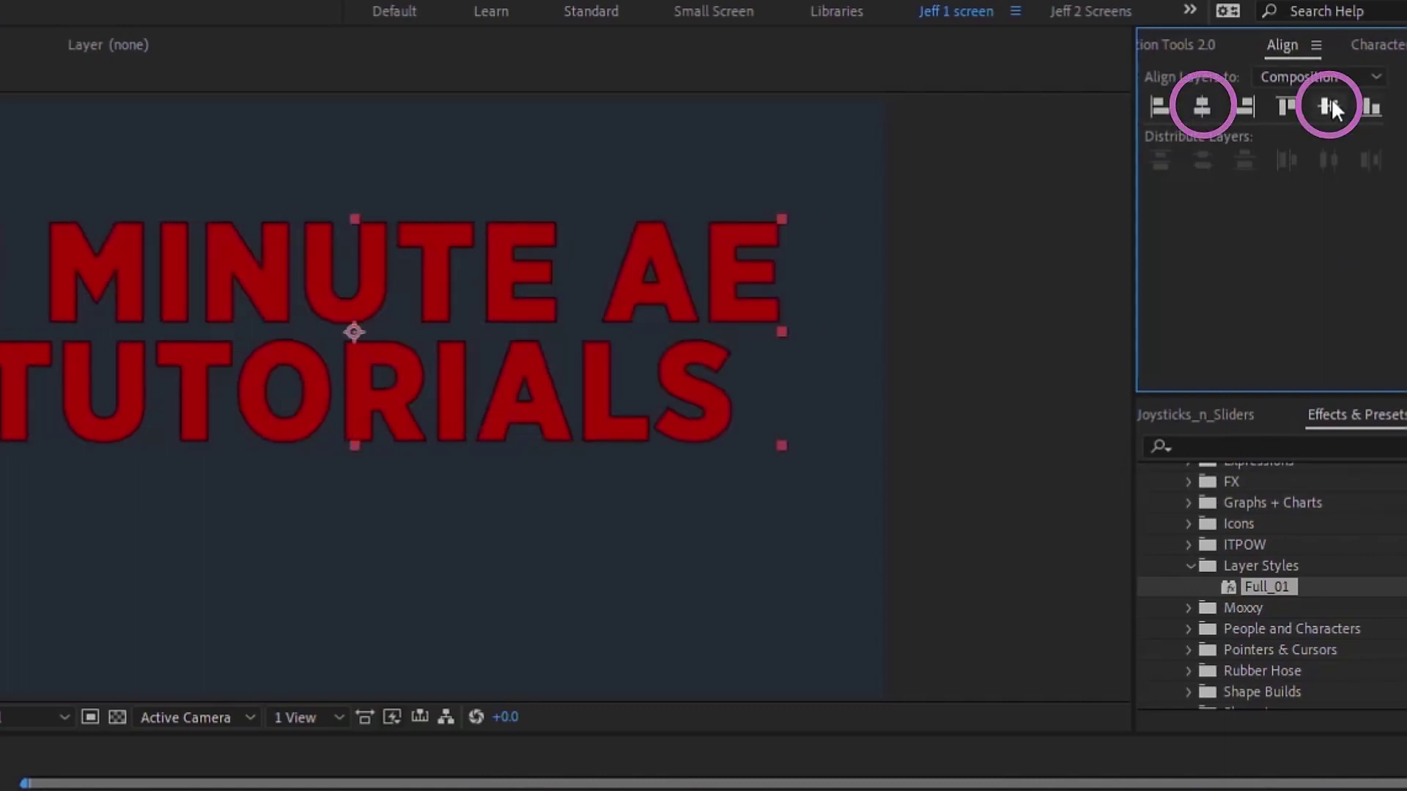
left_click(1330, 106)
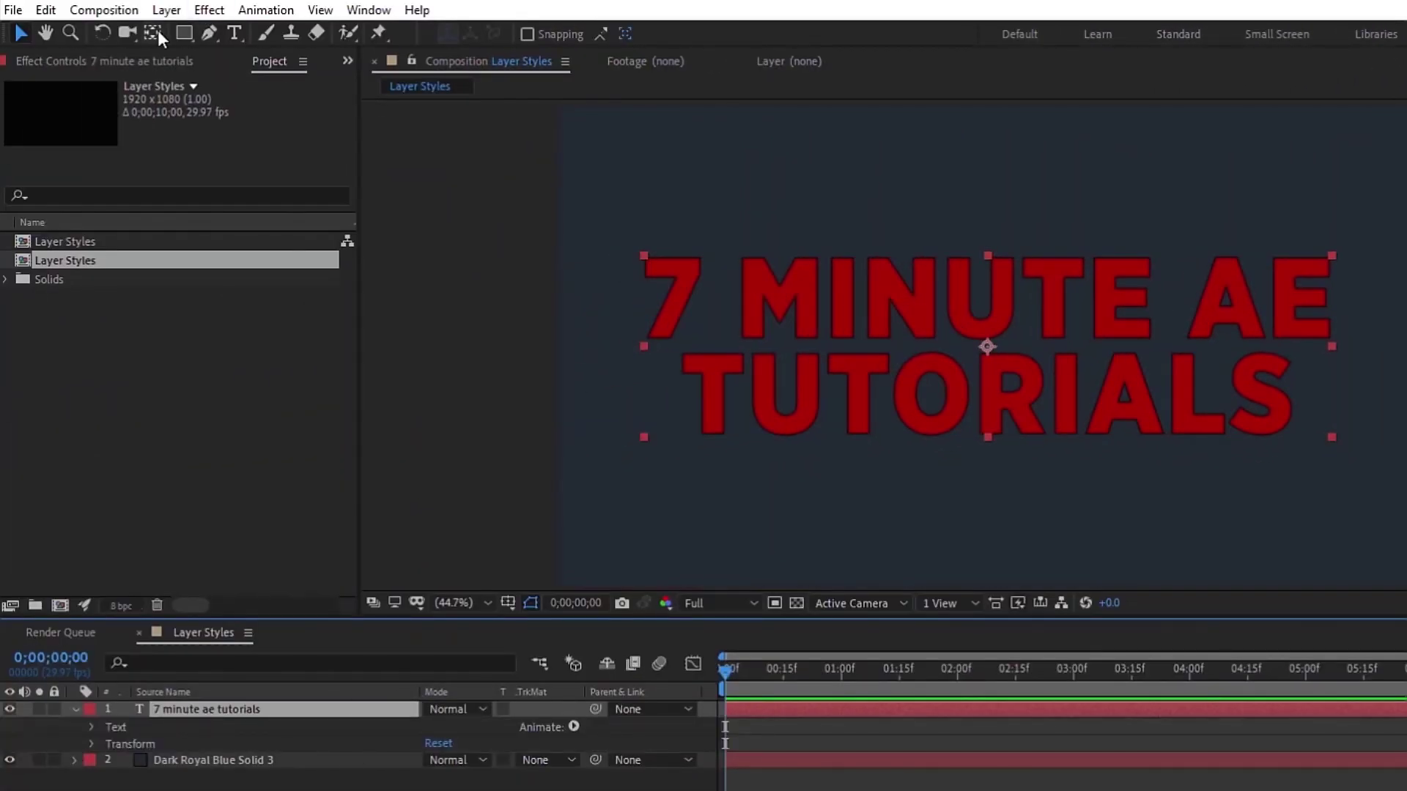
left_click(170, 13)
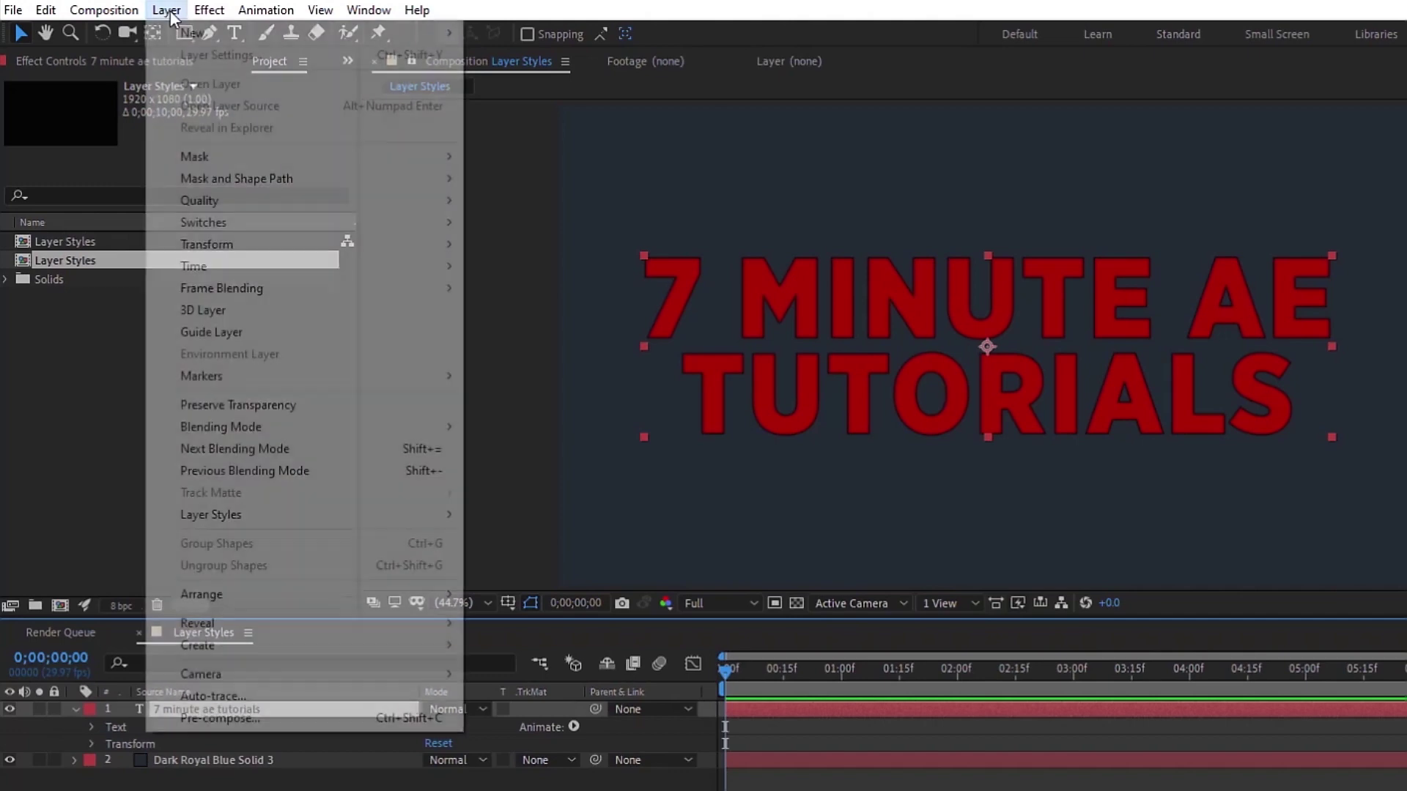
mouse_move(252, 513)
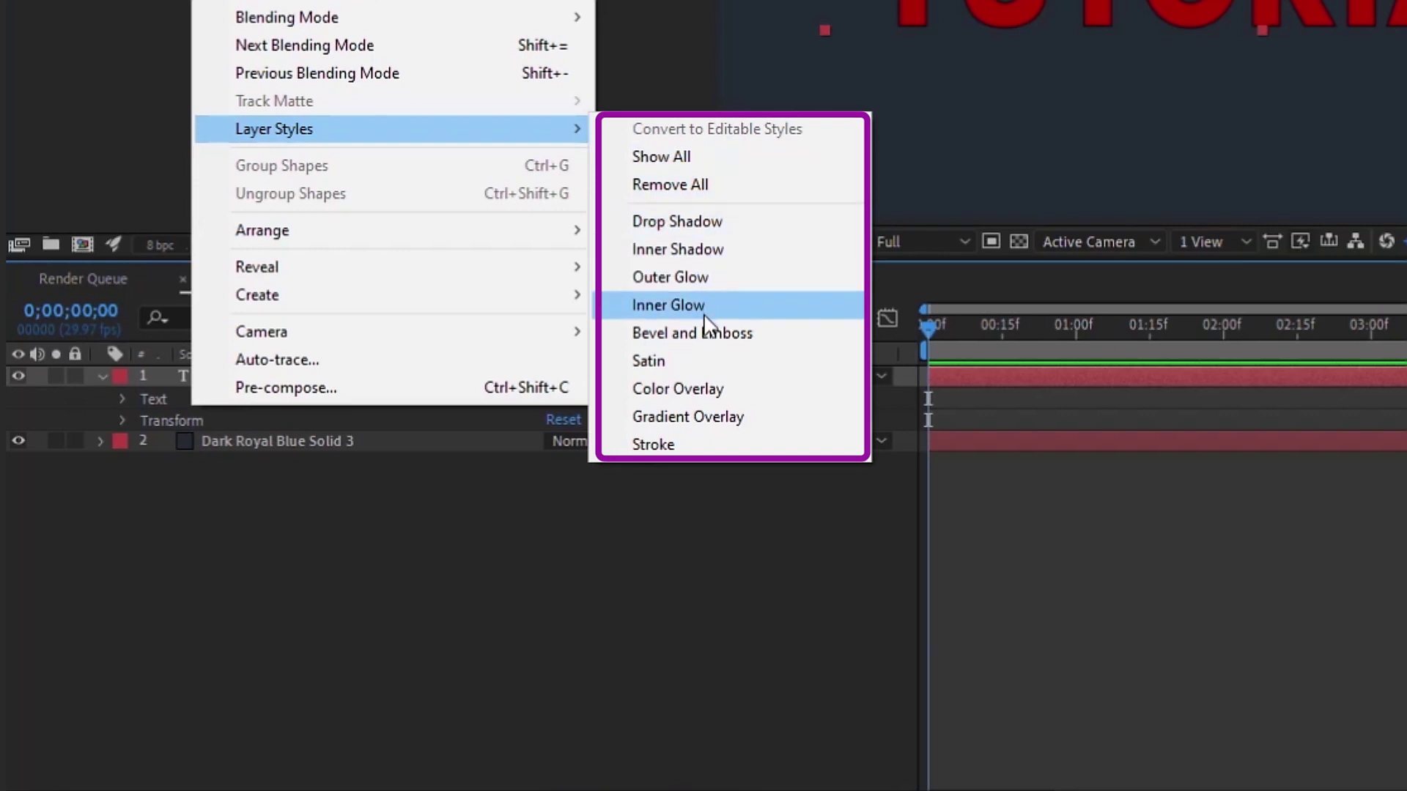
left_click(696, 163)
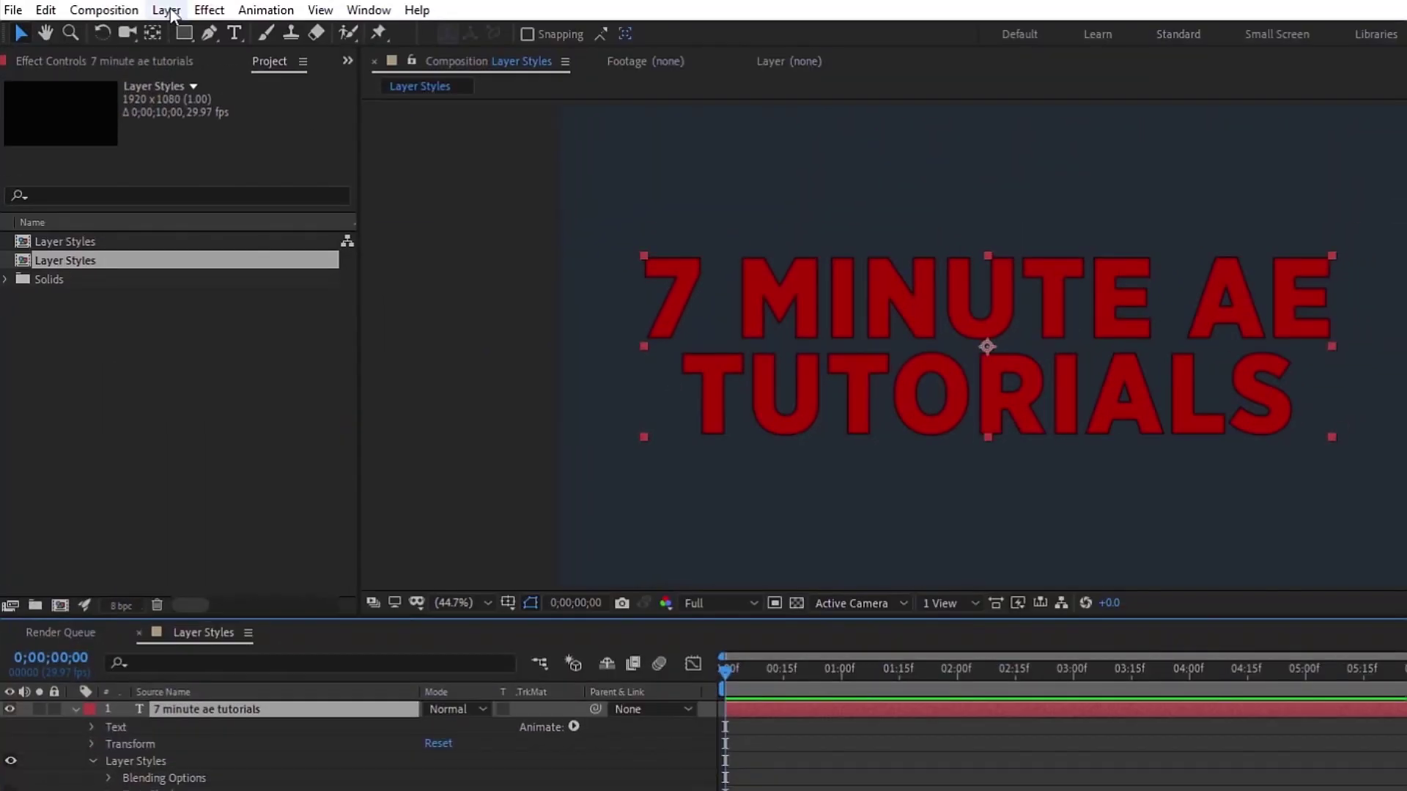
left_click(167, 9)
mouse_move(258, 512)
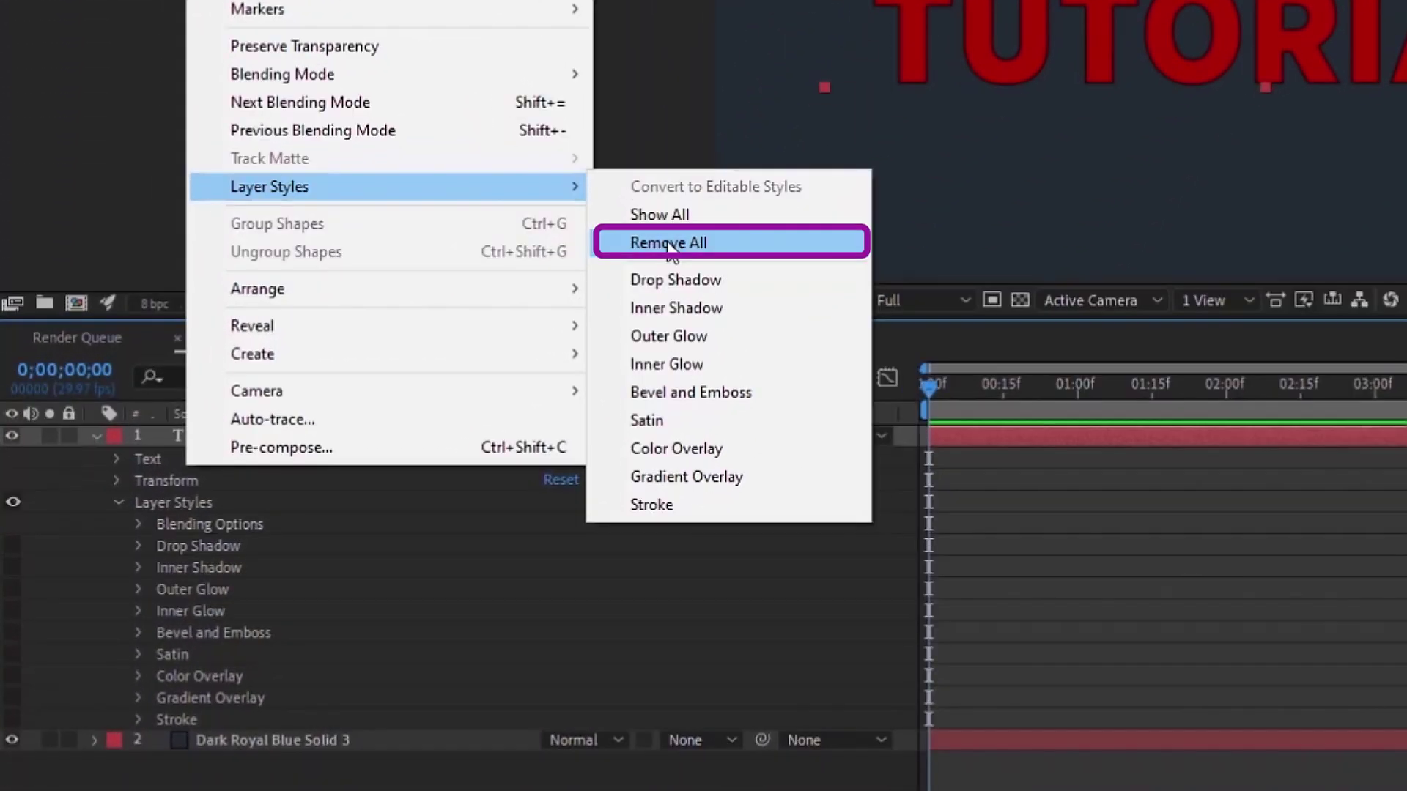
left_click(668, 245)
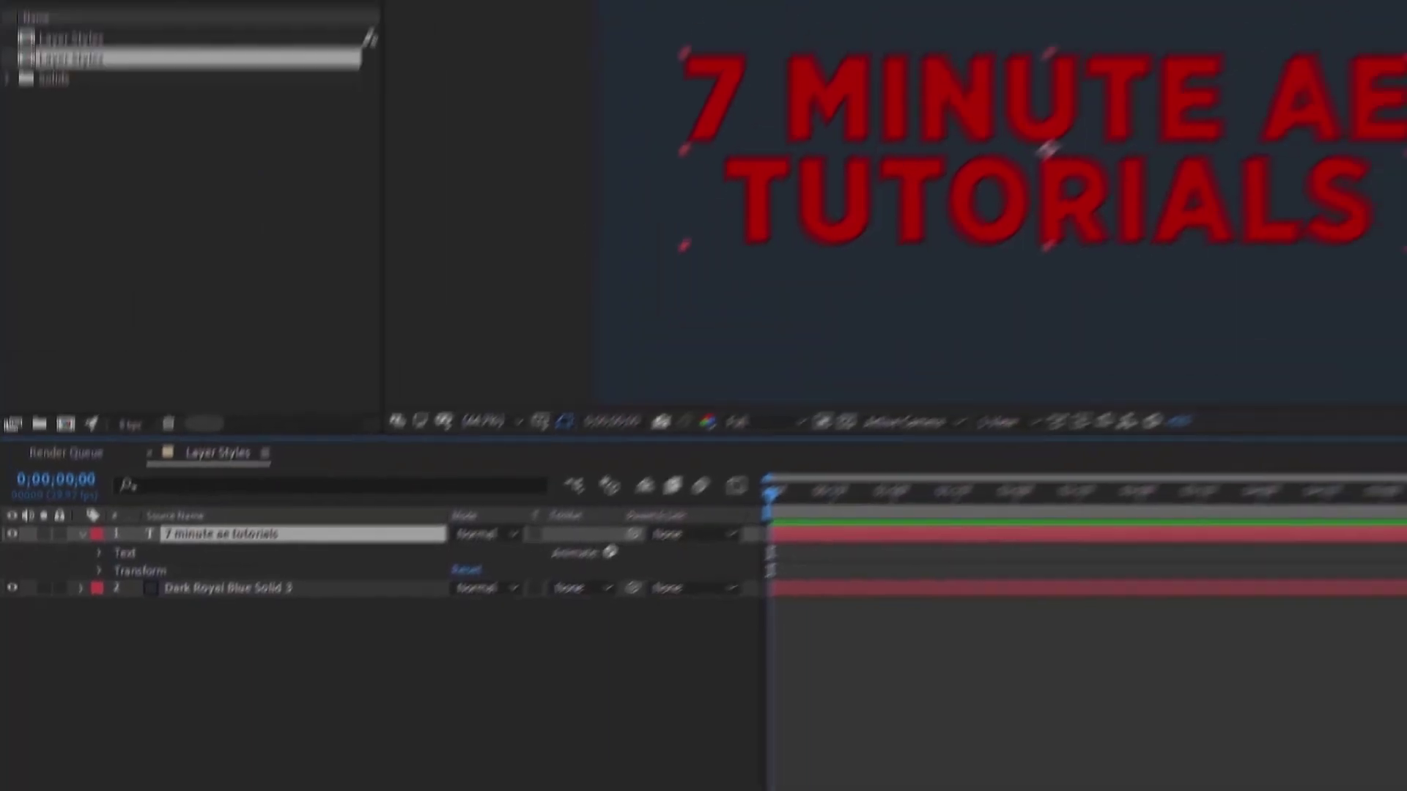
left_click(149, 13)
mouse_move(267, 450)
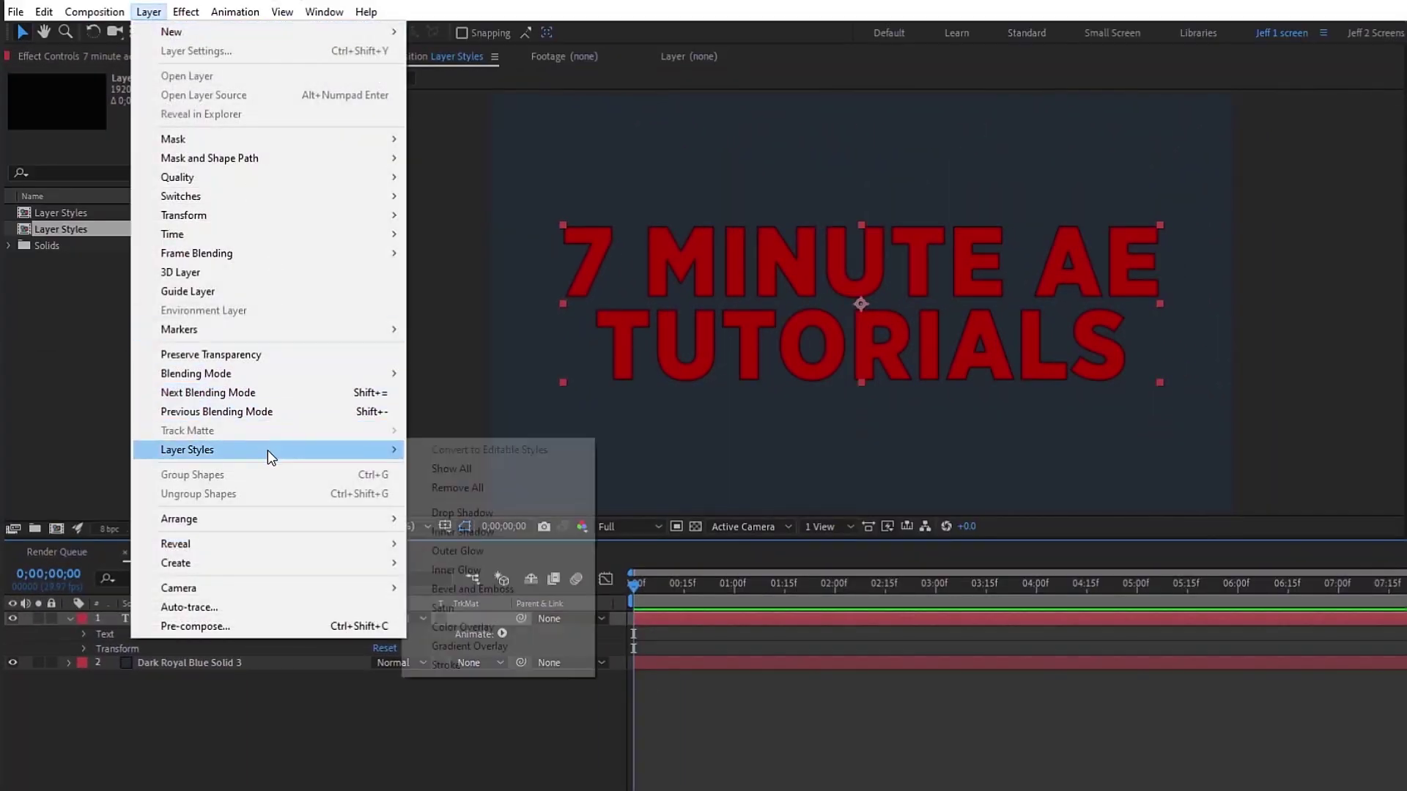
Step: Add all layer styles, delete Satin and Color Overlay, then restore them with Show All
left_click(490, 469)
left_click(143, 755)
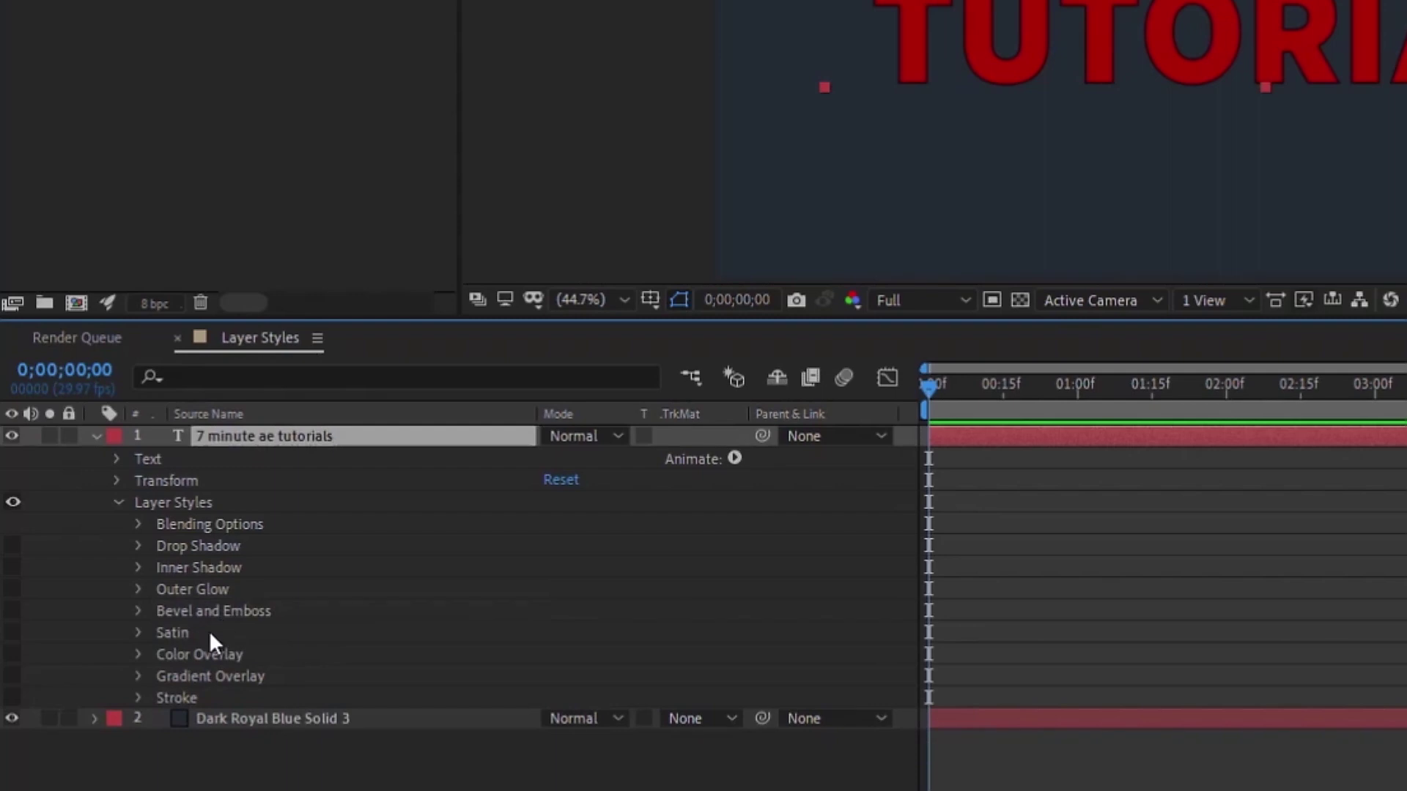
key("Delete")
left_click(214, 634)
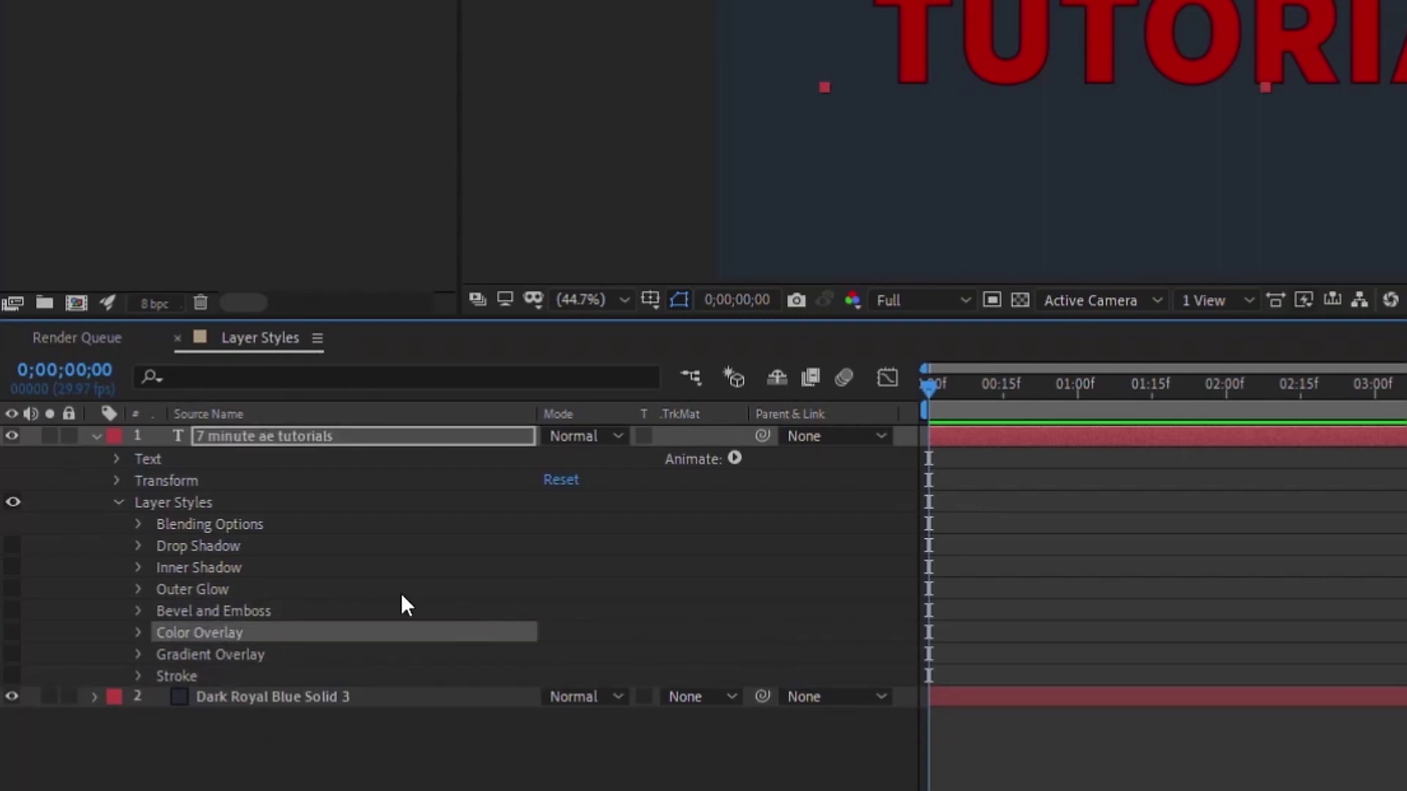
key("Delete")
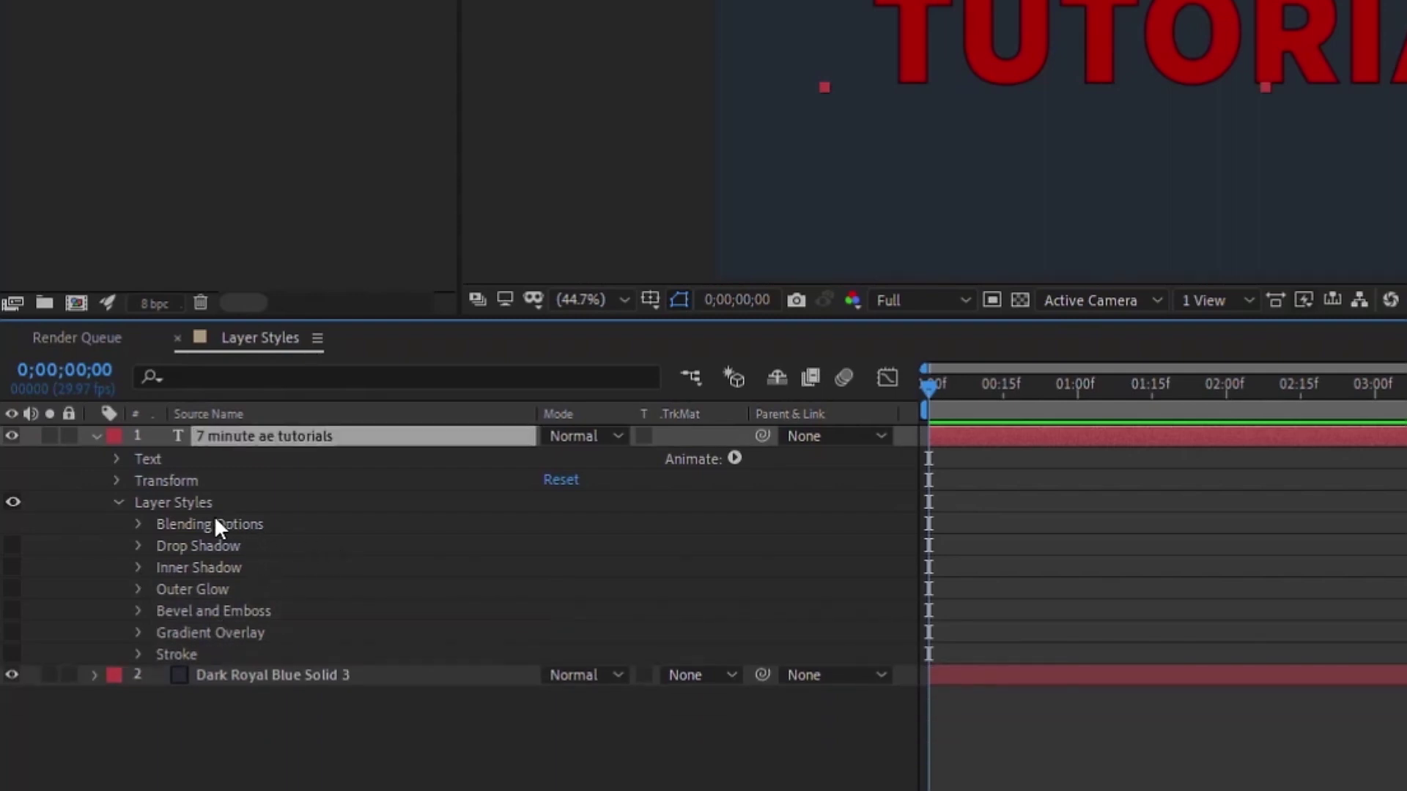
left_click(148, 11)
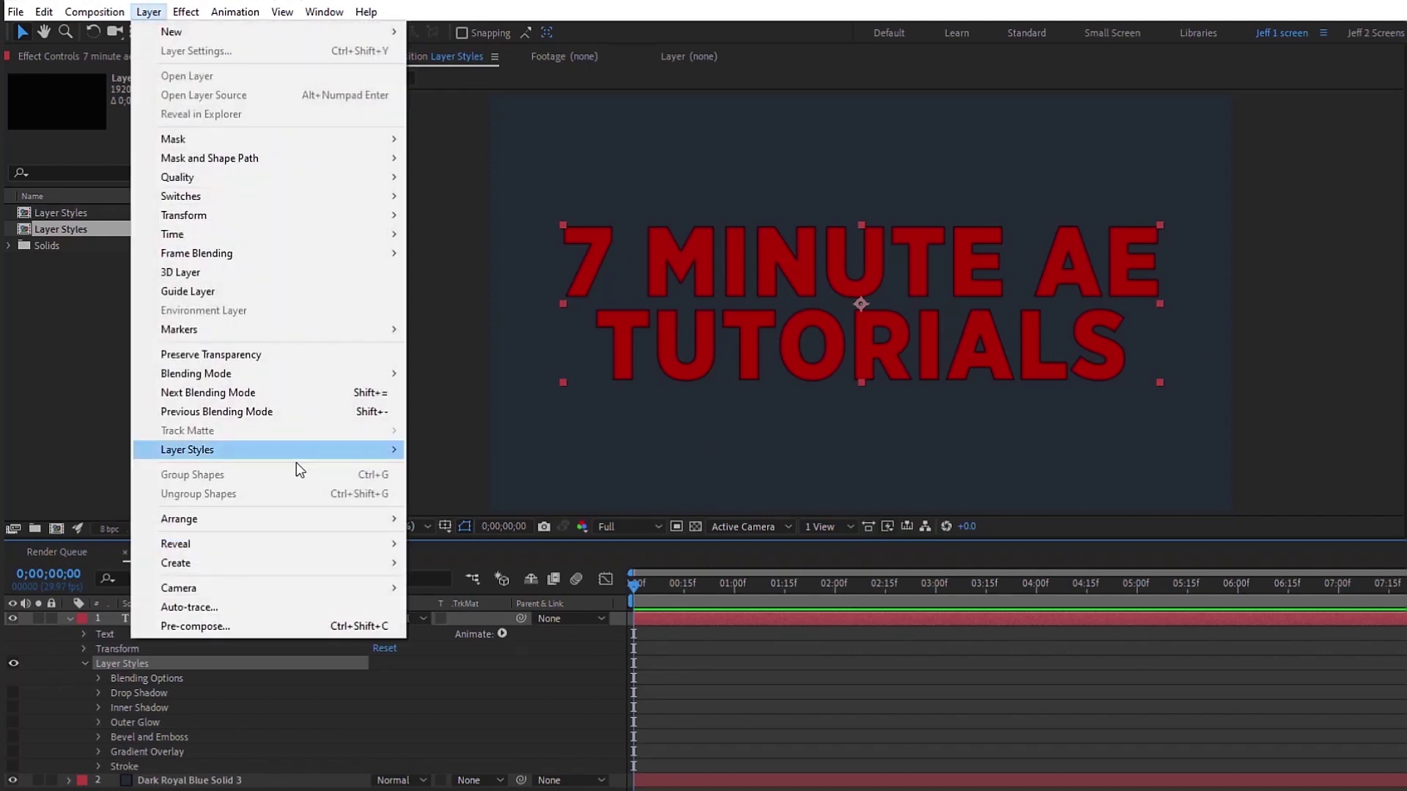
mouse_move(267, 451)
left_click(487, 477)
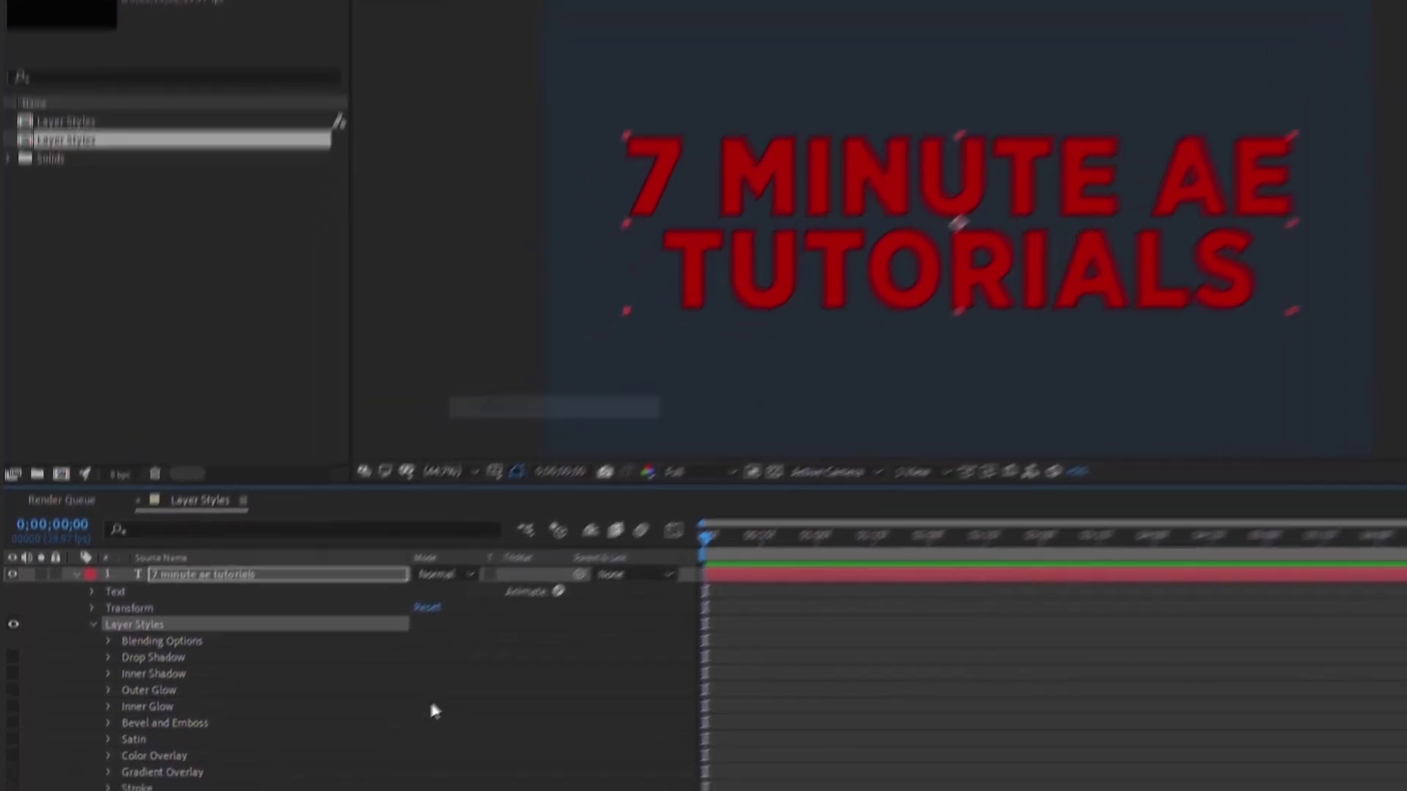
Step: Expand Blending Options and Advanced Blending, showing Global Light Angle 120° and Altitude 30°
left_click(257, 523)
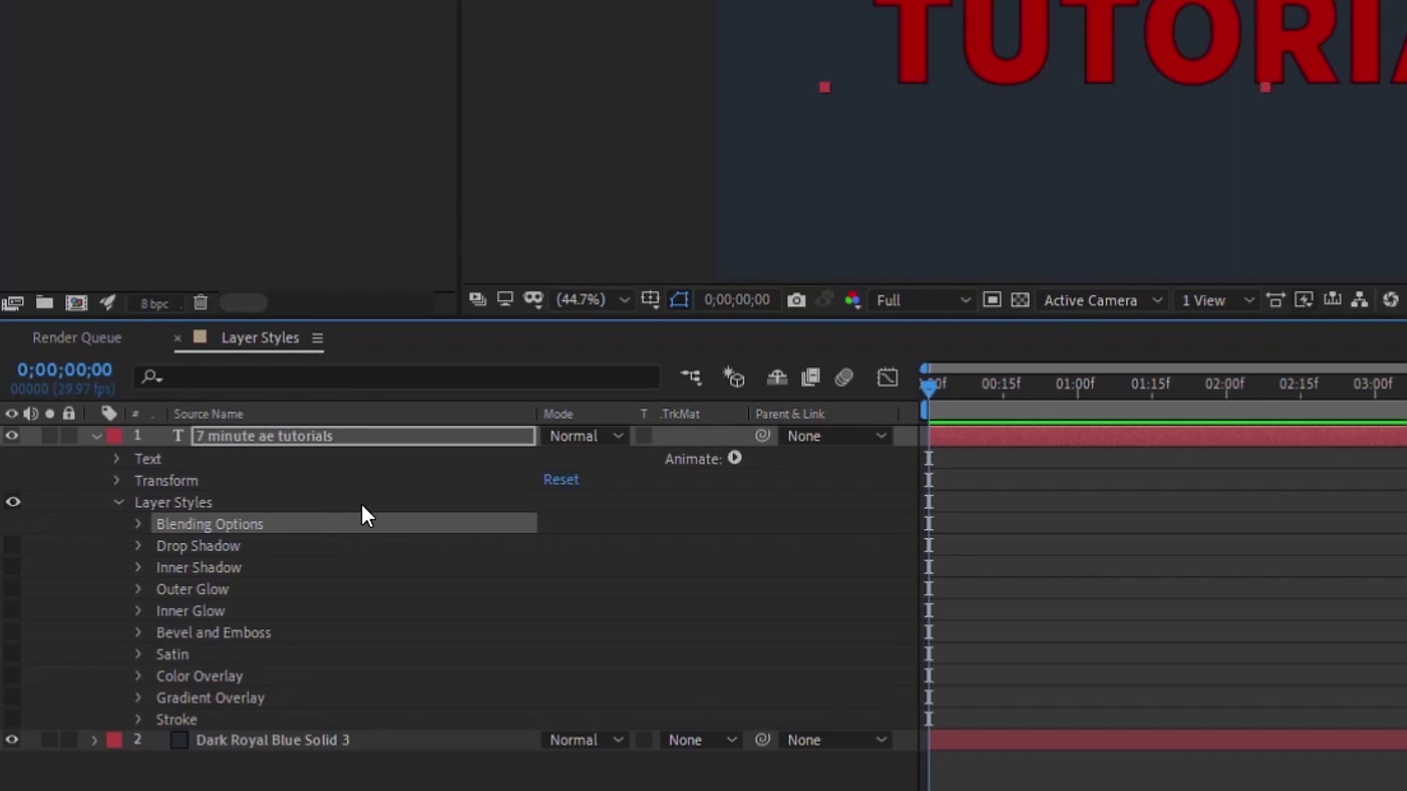
left_click(138, 524)
left_click(163, 589)
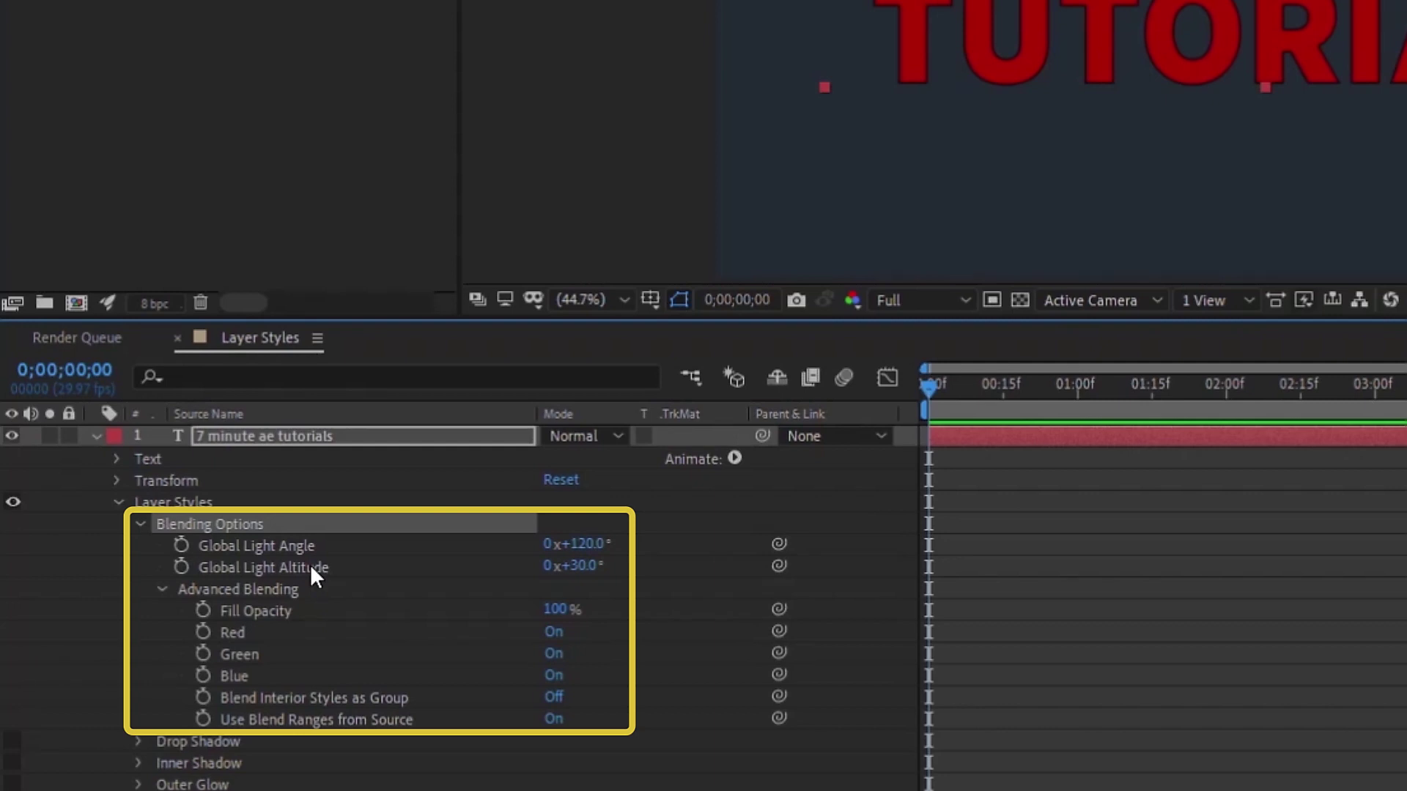
left_click(250, 591)
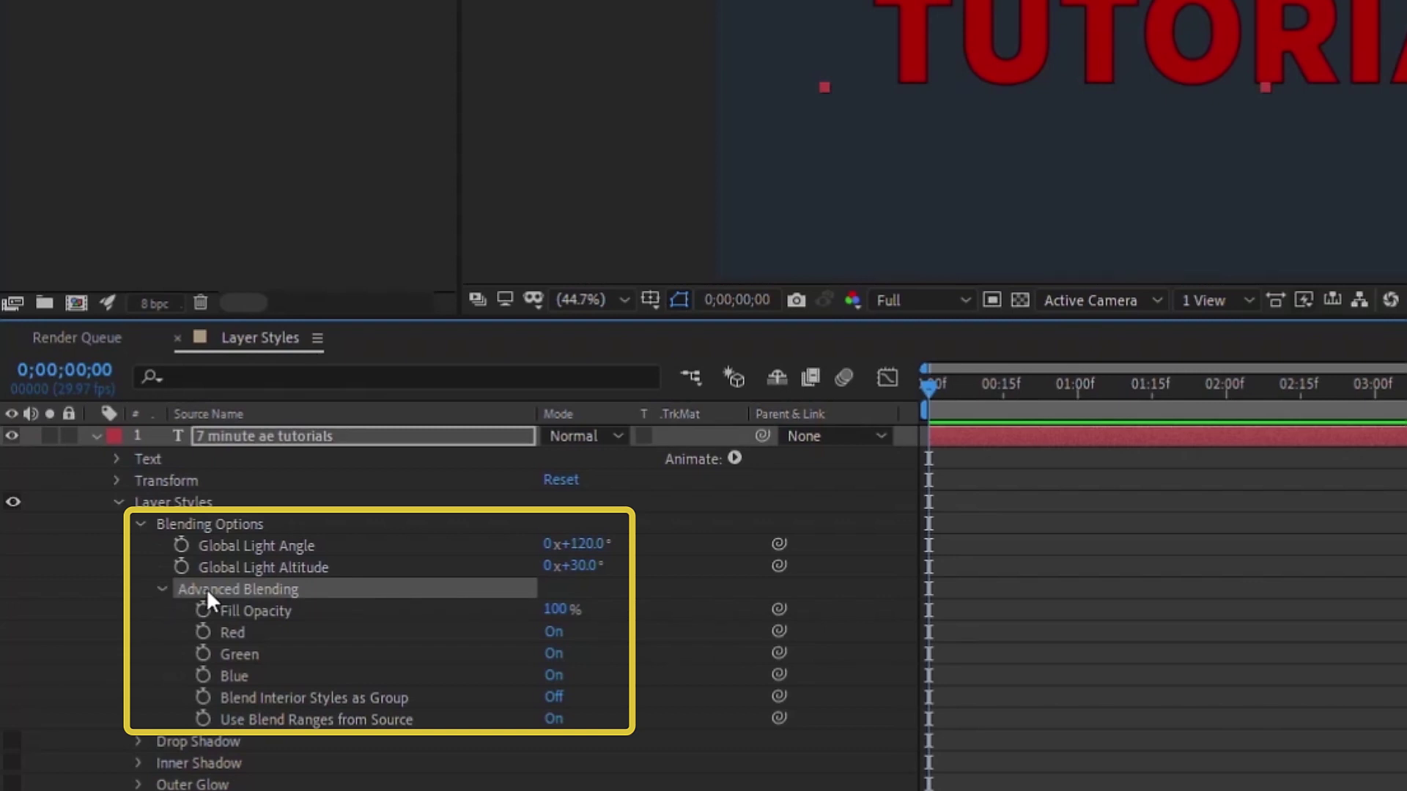
left_click(162, 589)
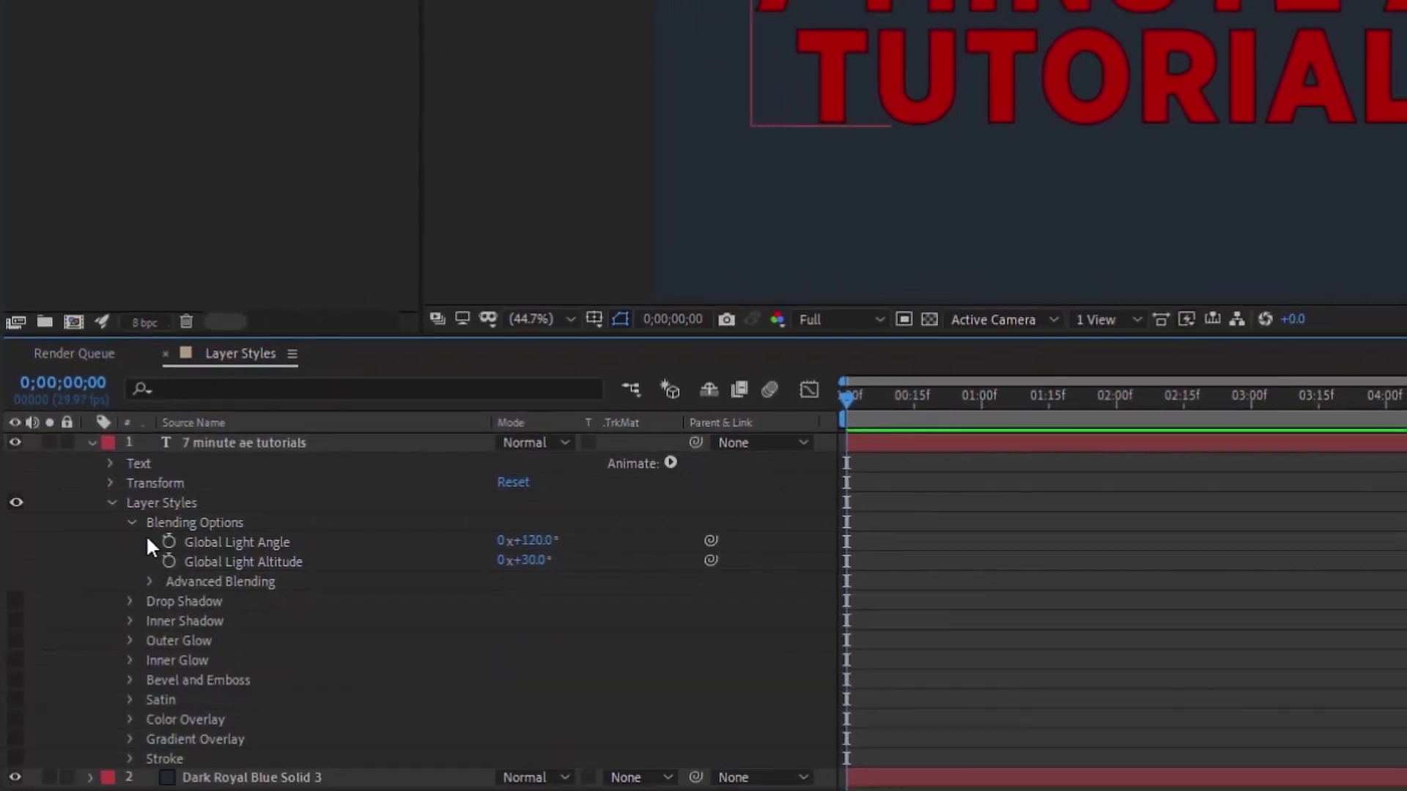
Step: Toggle the Drop Shadow layer style's visibility on and off to compare
left_click(183, 601)
scroll(1106, 57, "up", 3)
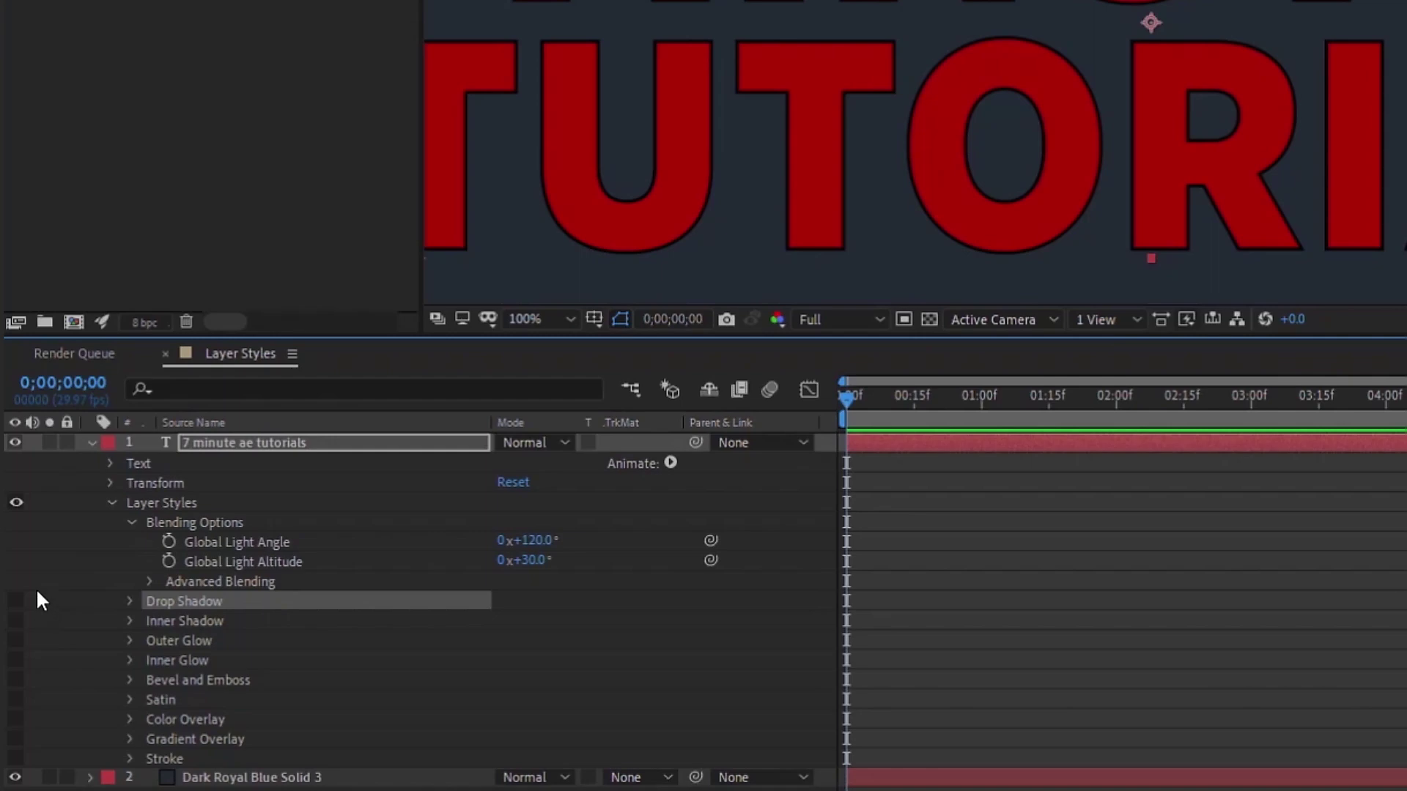
left_click(15, 600)
left_click(16, 600)
left_click(16, 601)
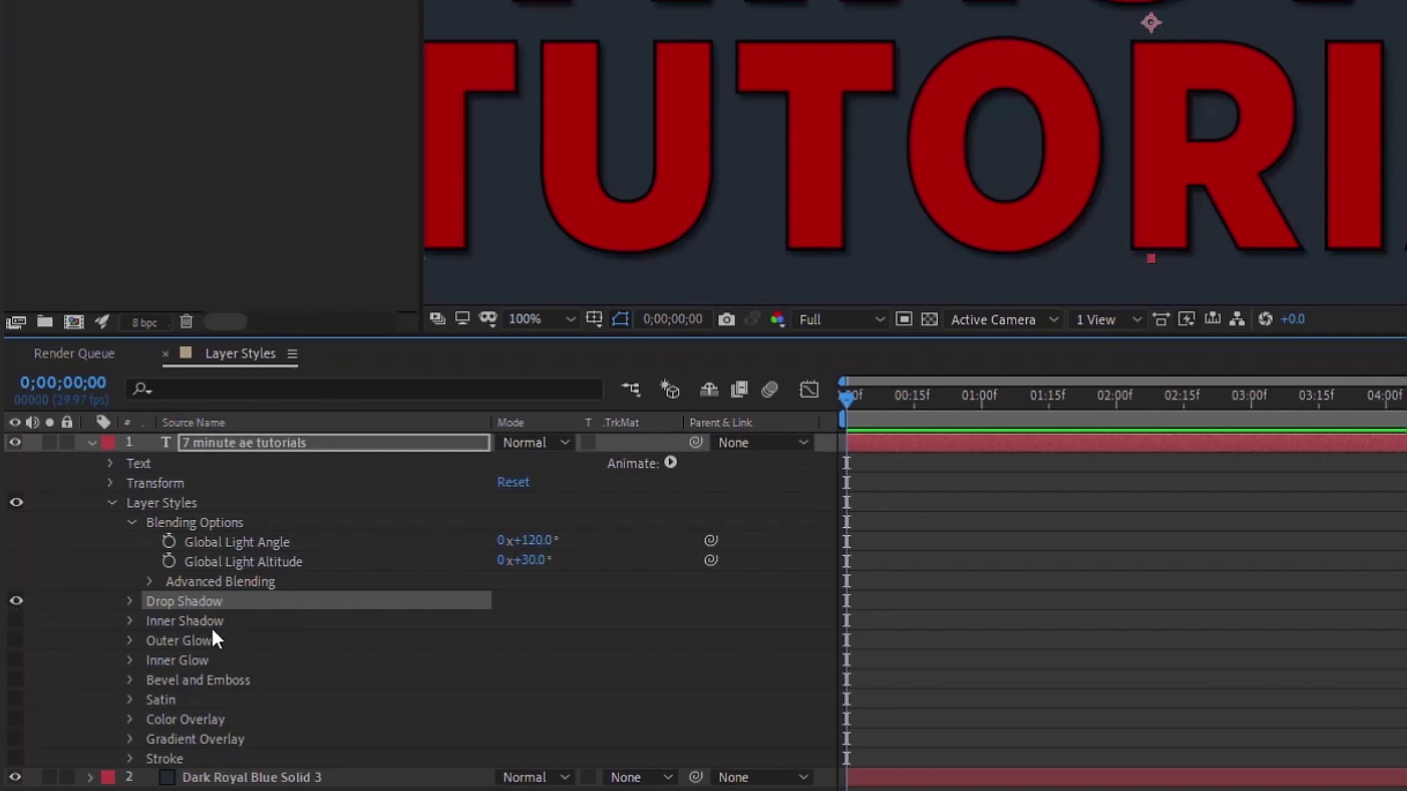
left_click(15, 601)
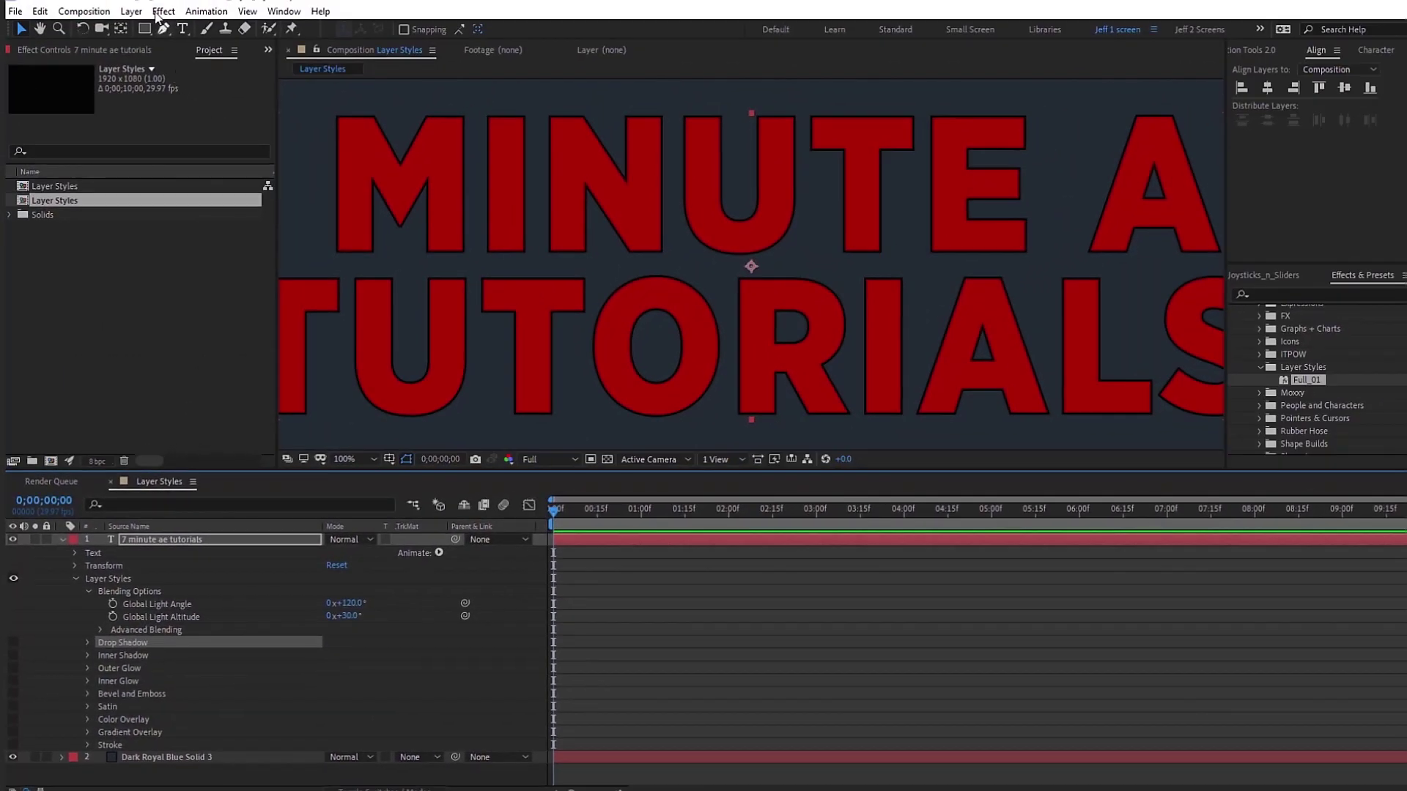
Step: Apply a Drop Shadow effect, expand the Drop Shadow style, then delete the effect again
left_click(163, 11)
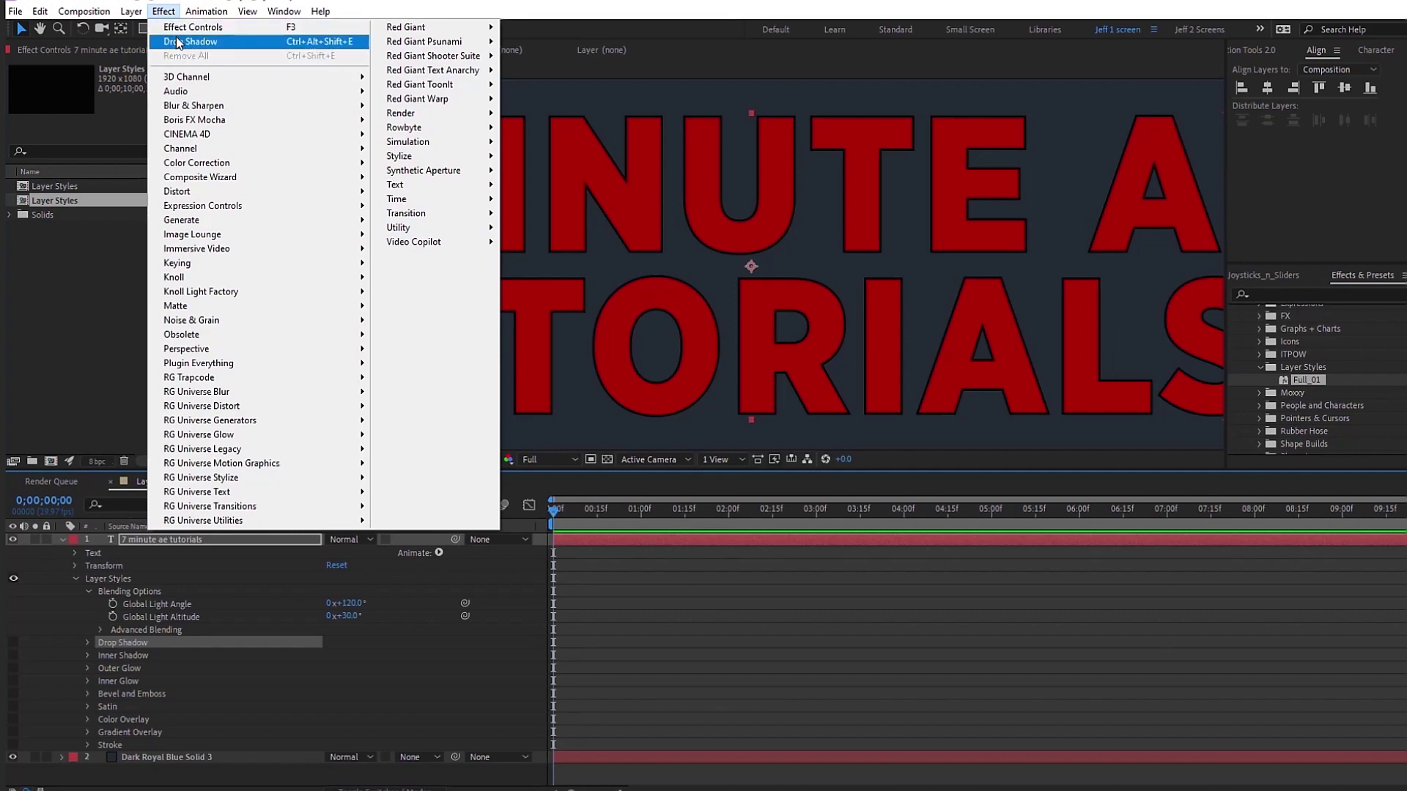
left_click(179, 42)
left_click(109, 653)
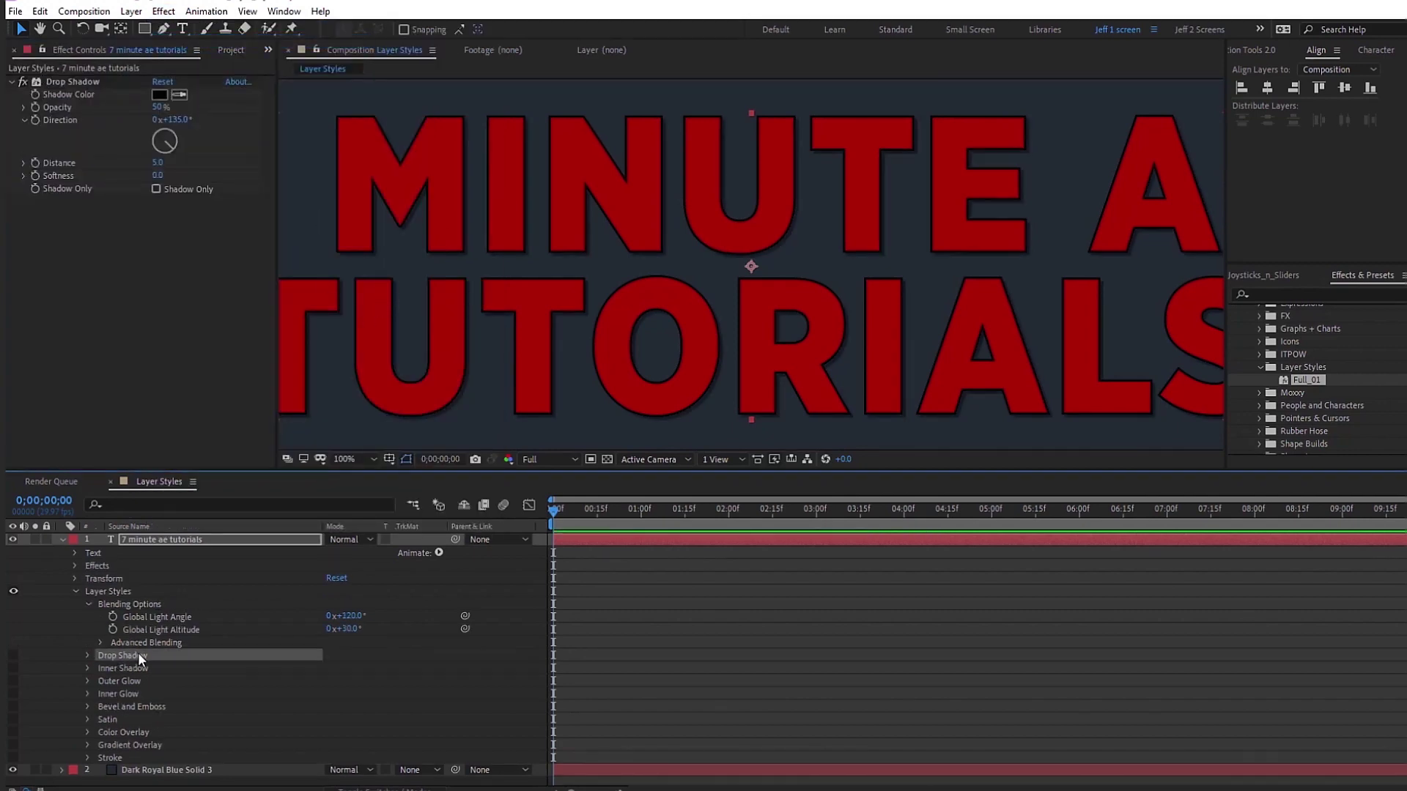
left_click(87, 655)
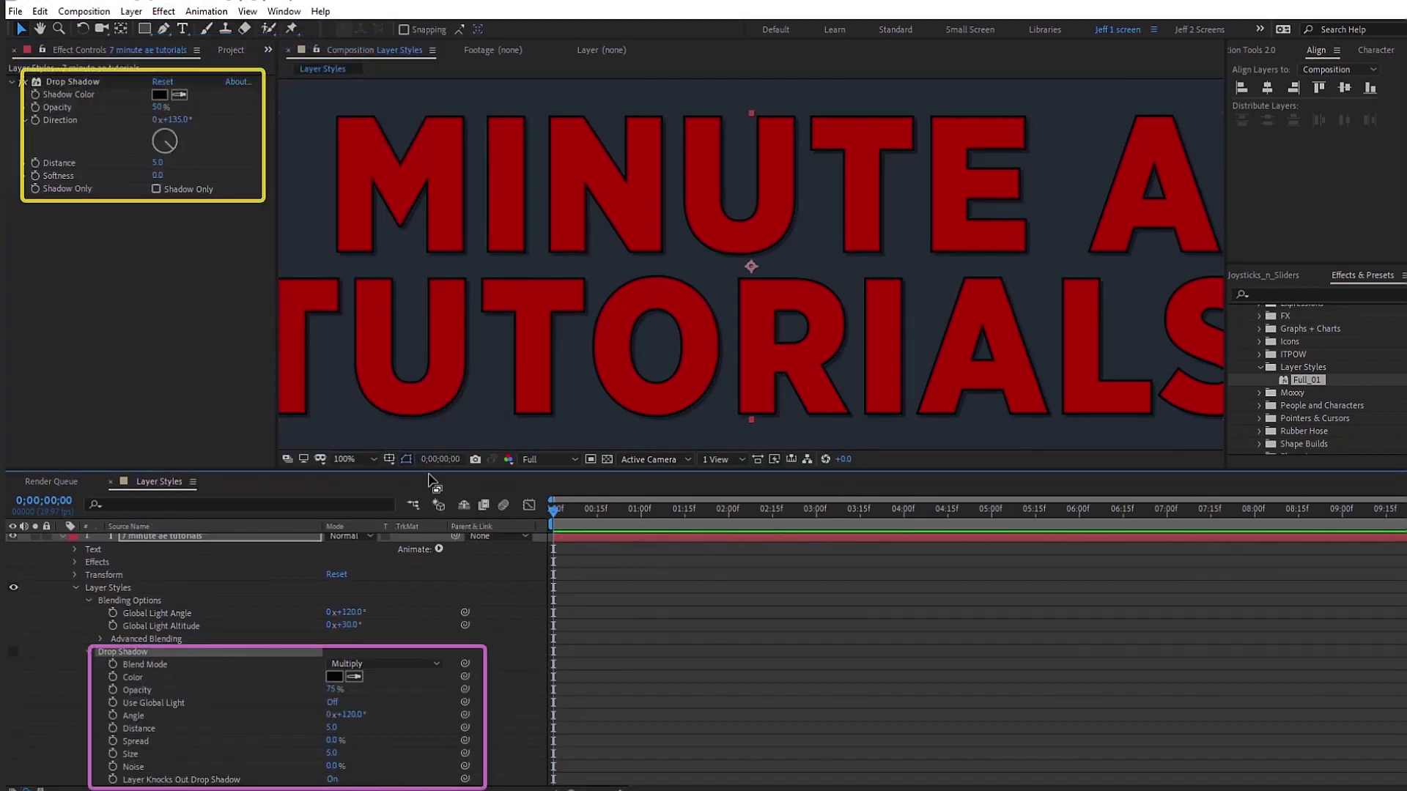
left_click_drag(429, 474, 389, 404)
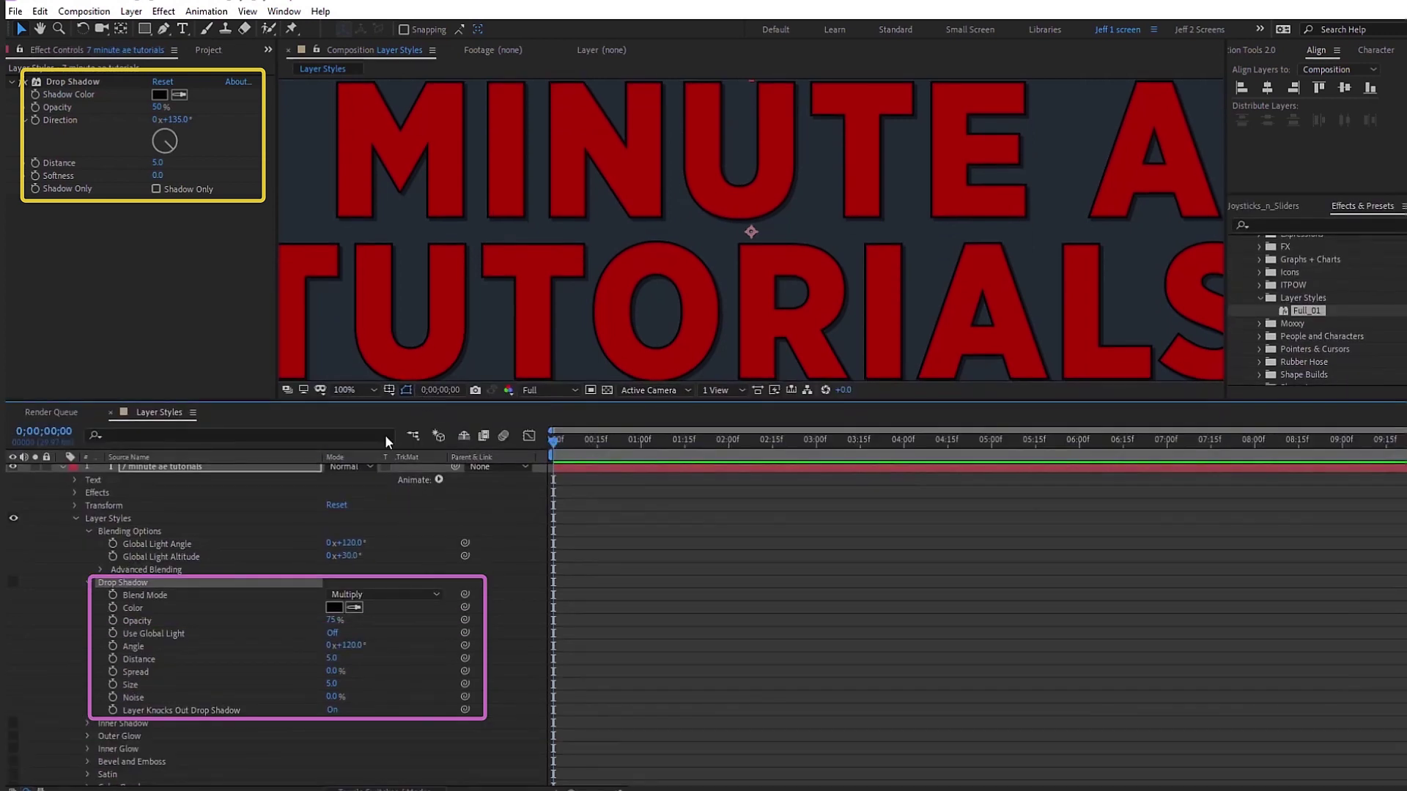
left_click(73, 81)
key("Delete")
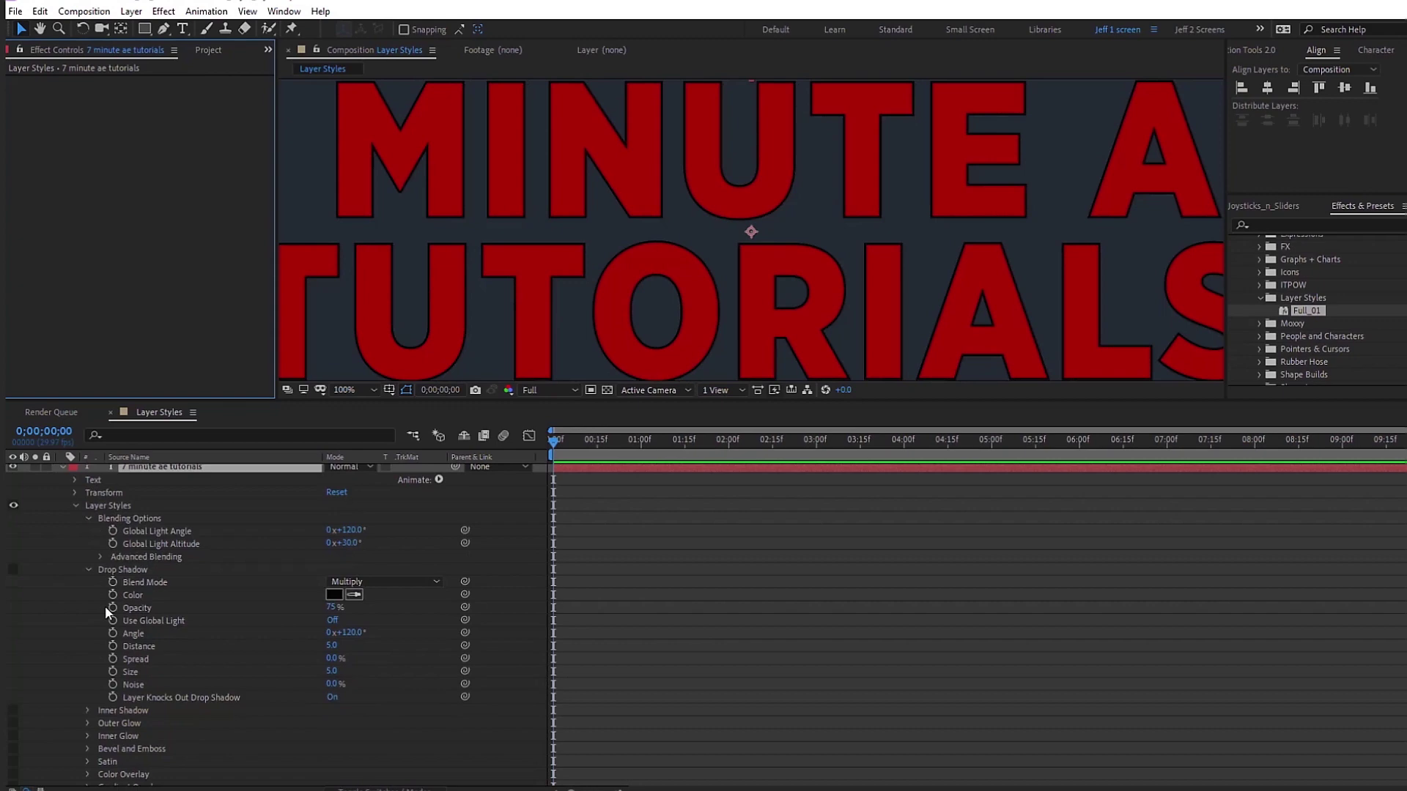
Step: Keep the drop shadow blend mode at Multiply and set its opacity to 65%
scroll(11, 570, "down", 1)
left_click(154, 548)
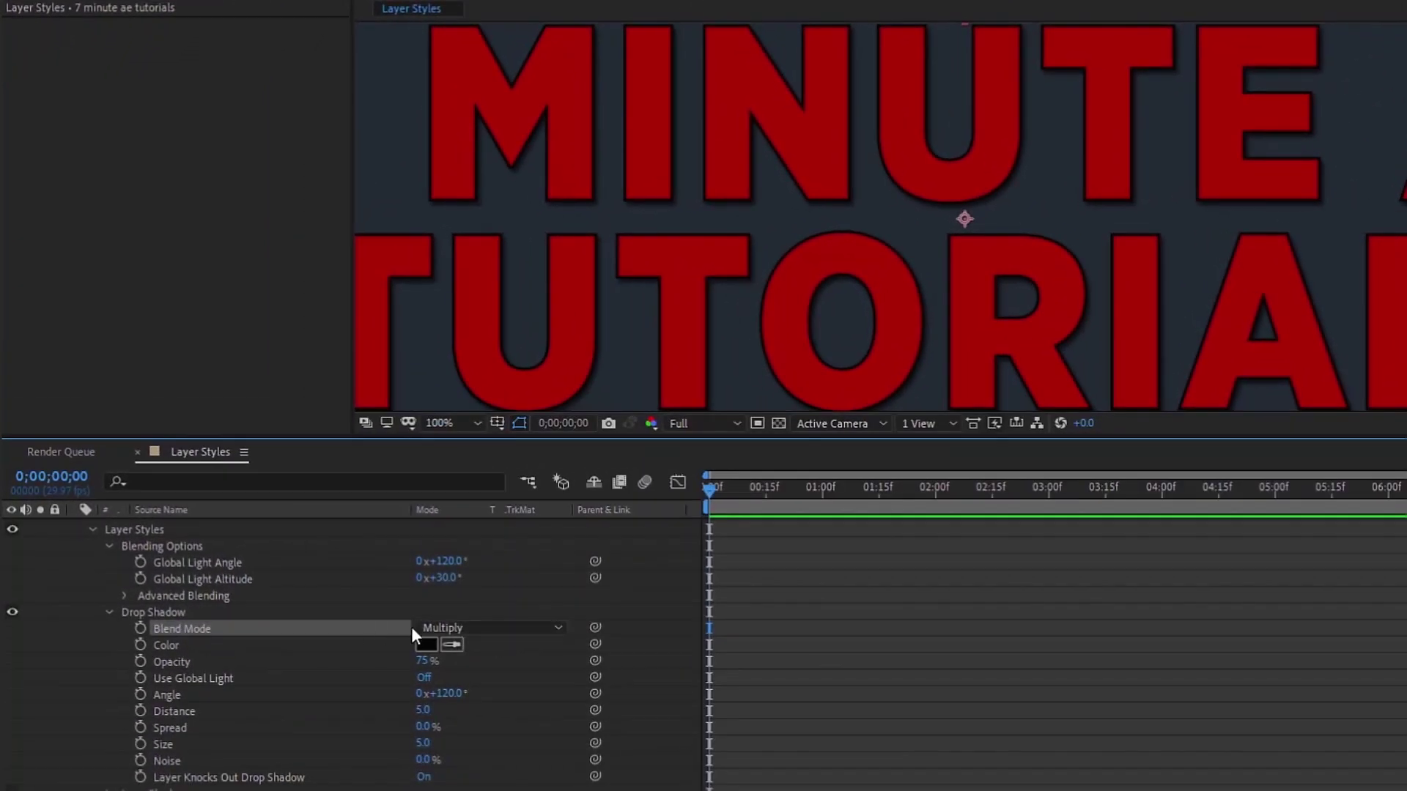
left_click(482, 632)
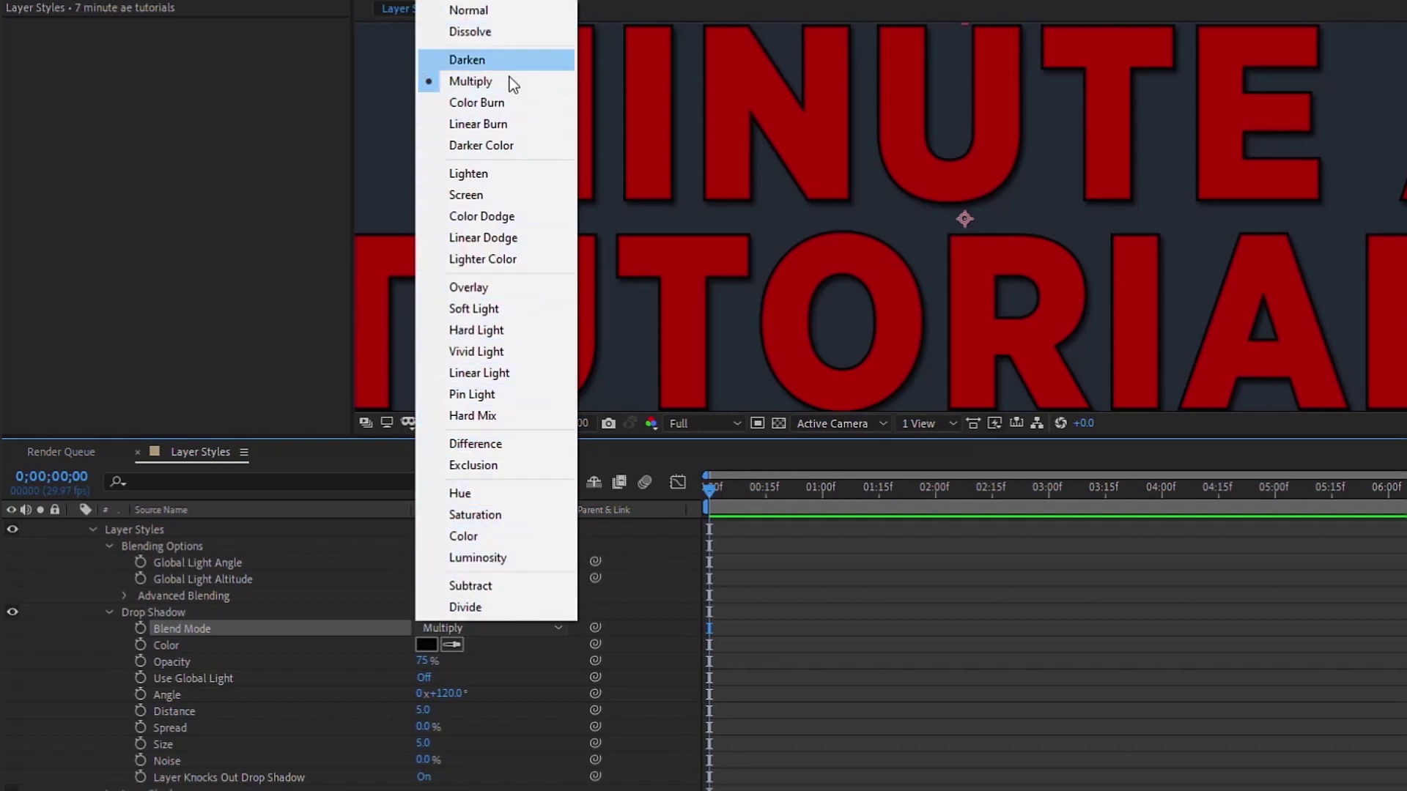
scroll(506, 176, "up", 3)
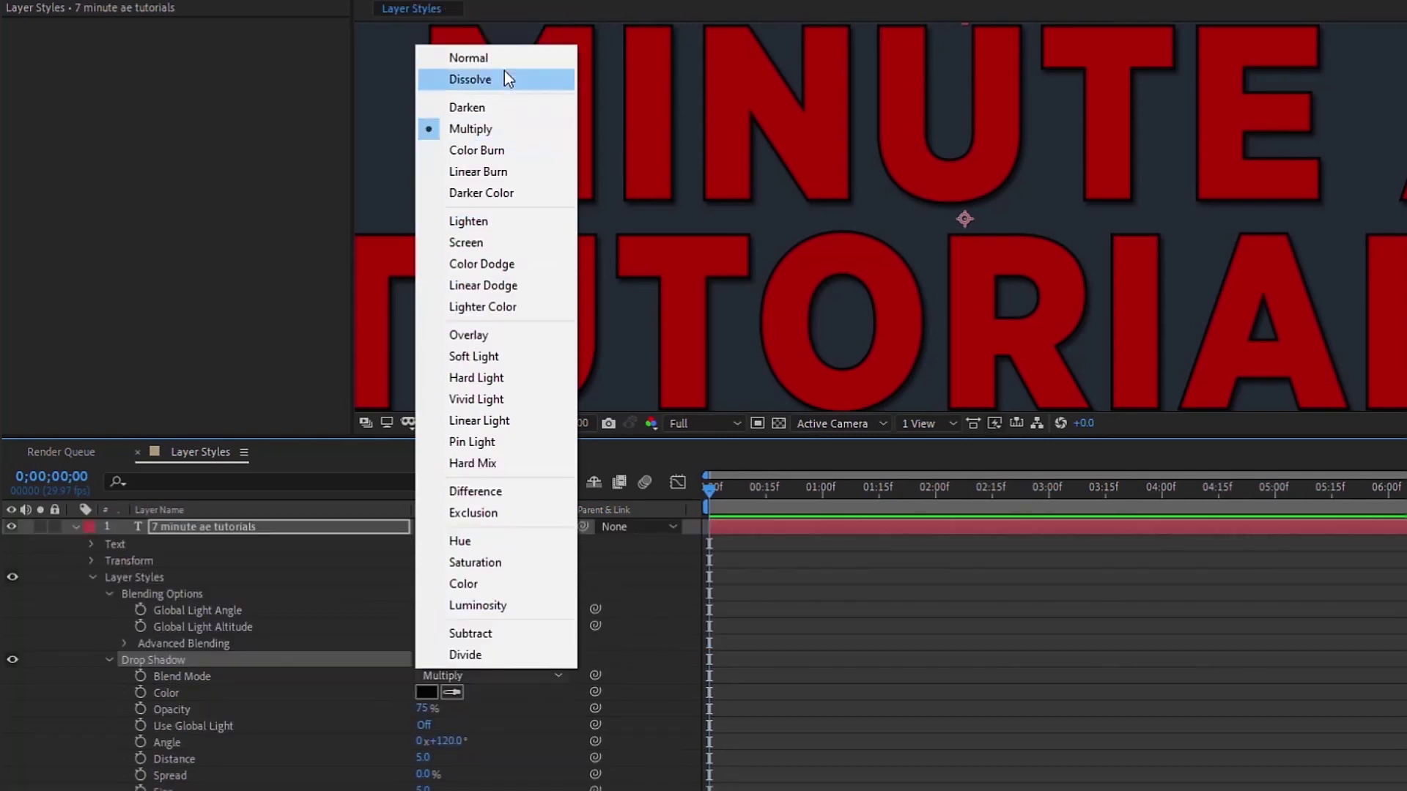
left_click(183, 658)
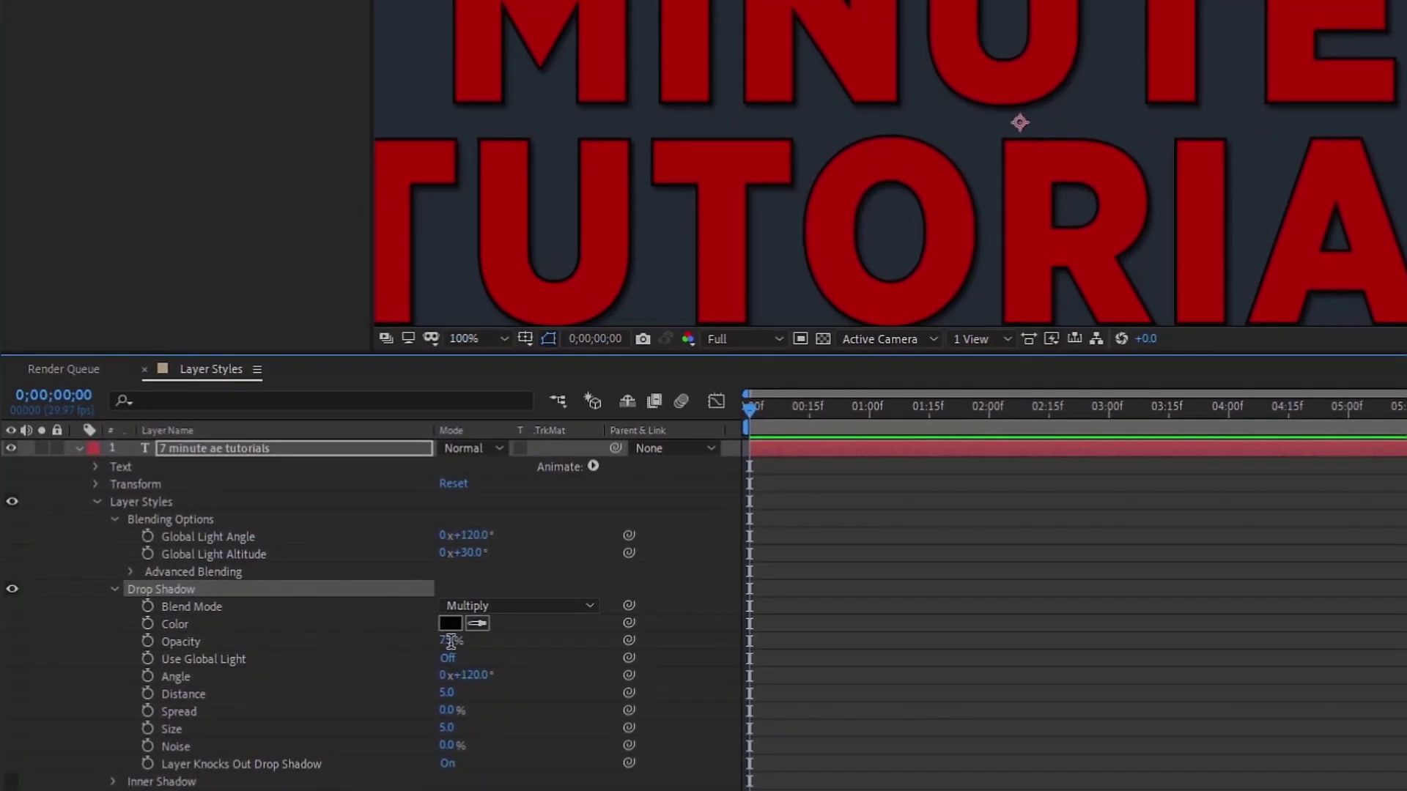
left_click(451, 642)
type("65")
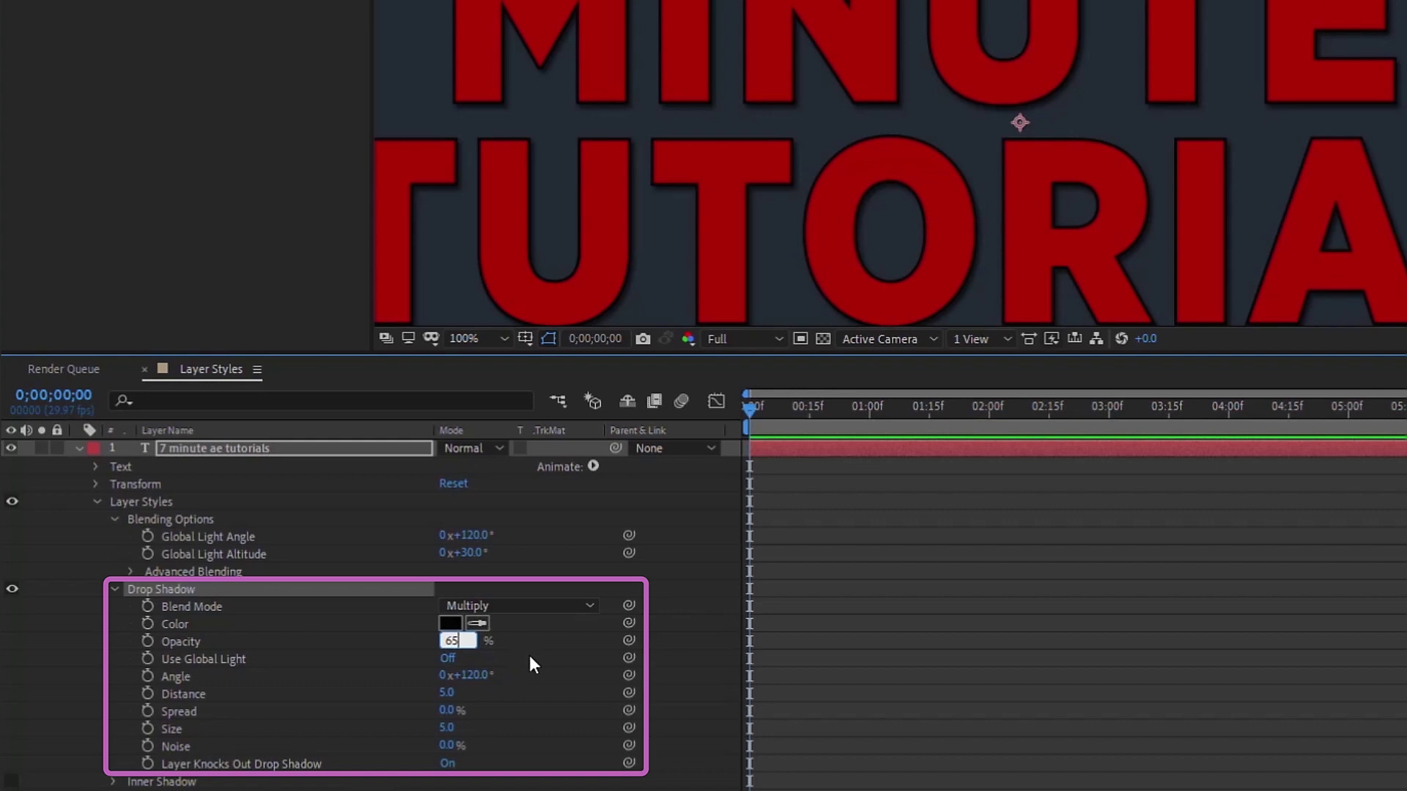
Step: Set the drop shadow angle to 150°, distance 25 and size 25
left_click(472, 675)
type("150")
key("Tab")
type("25")
left_click(204, 711)
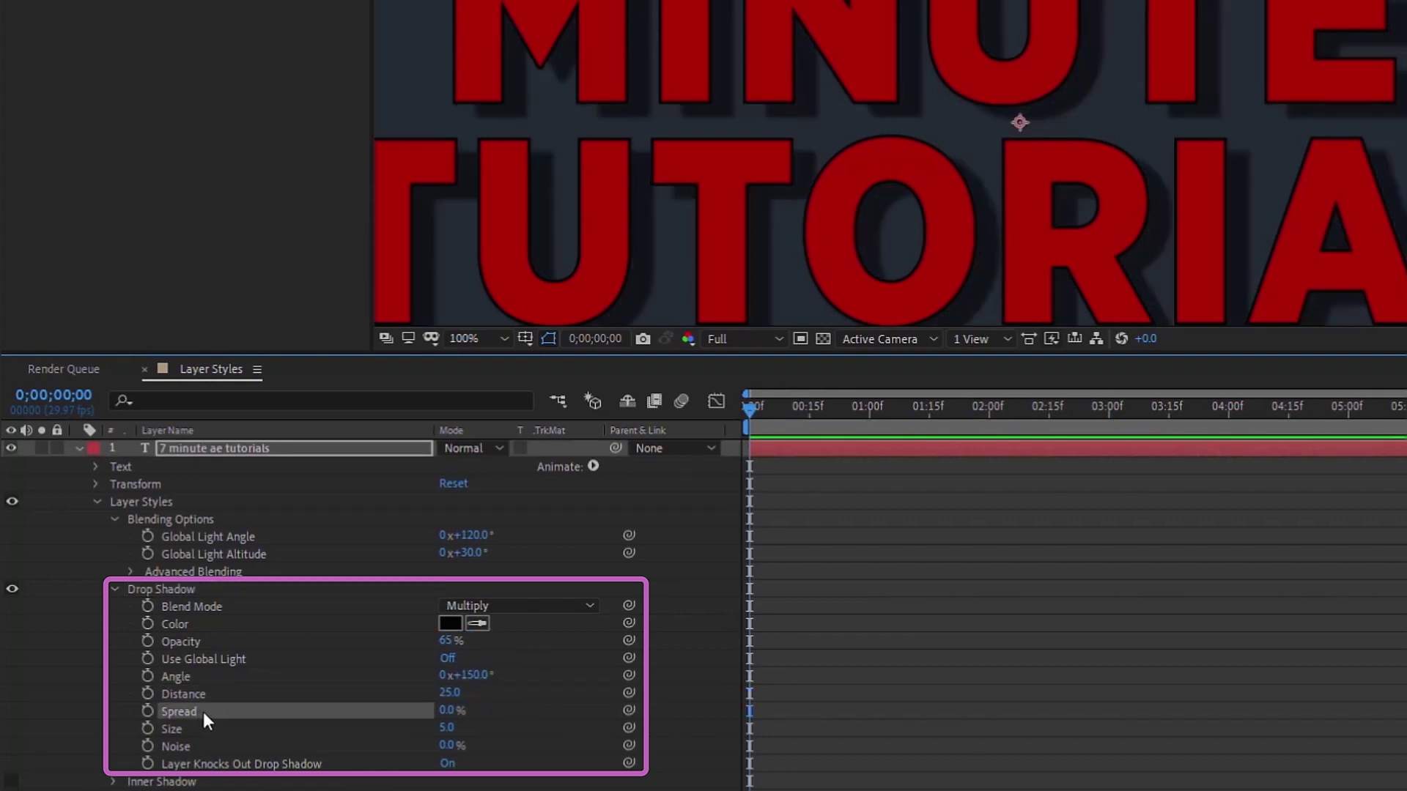
left_click(446, 727)
type("25")
left_click(587, 712)
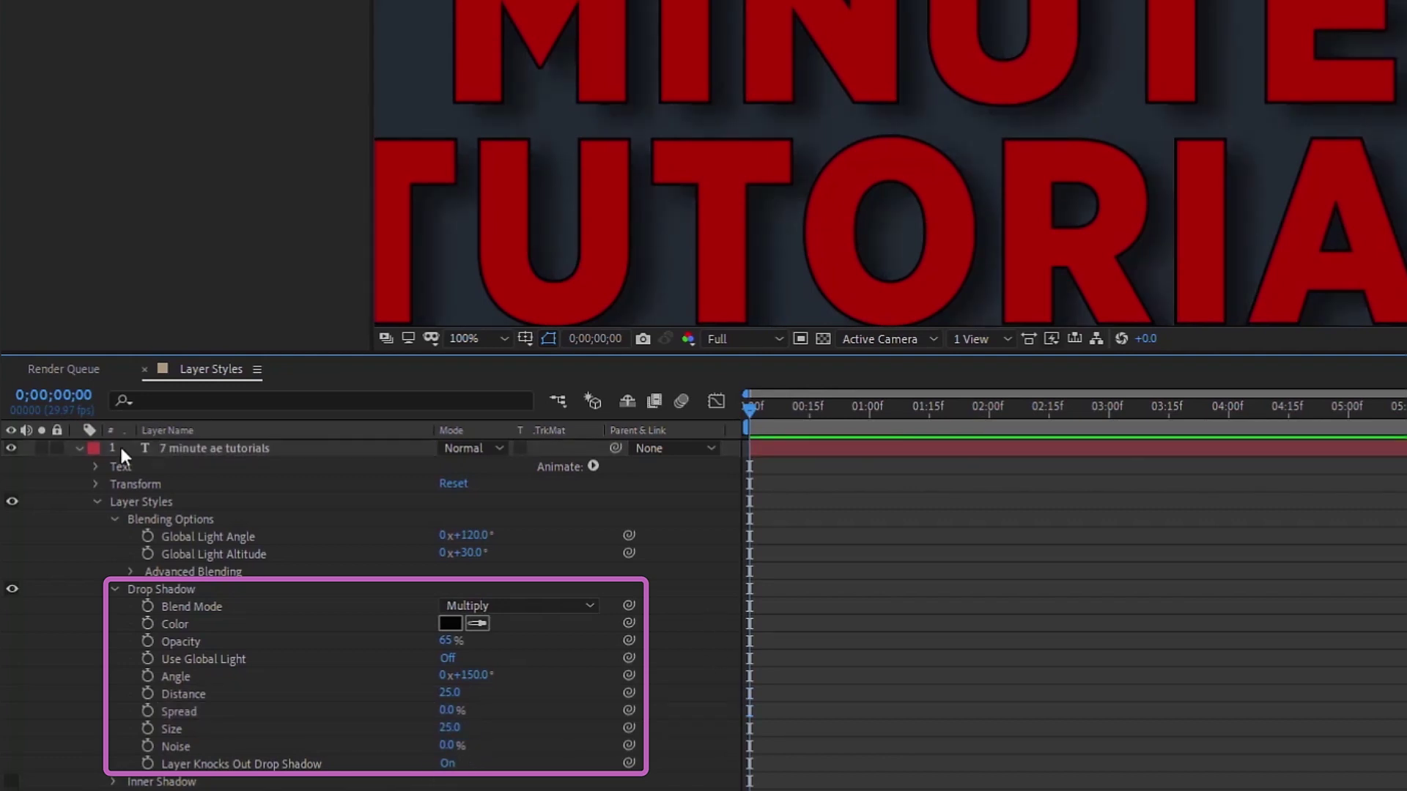
Step: Toggle the drop shadow off and on to compare the result
left_click(12, 590)
left_click(13, 589)
left_click(16, 589)
left_click(16, 589)
Step: Swing the drop shadow angle, then re-enter 150°
scroll(614, 217, "down", 2)
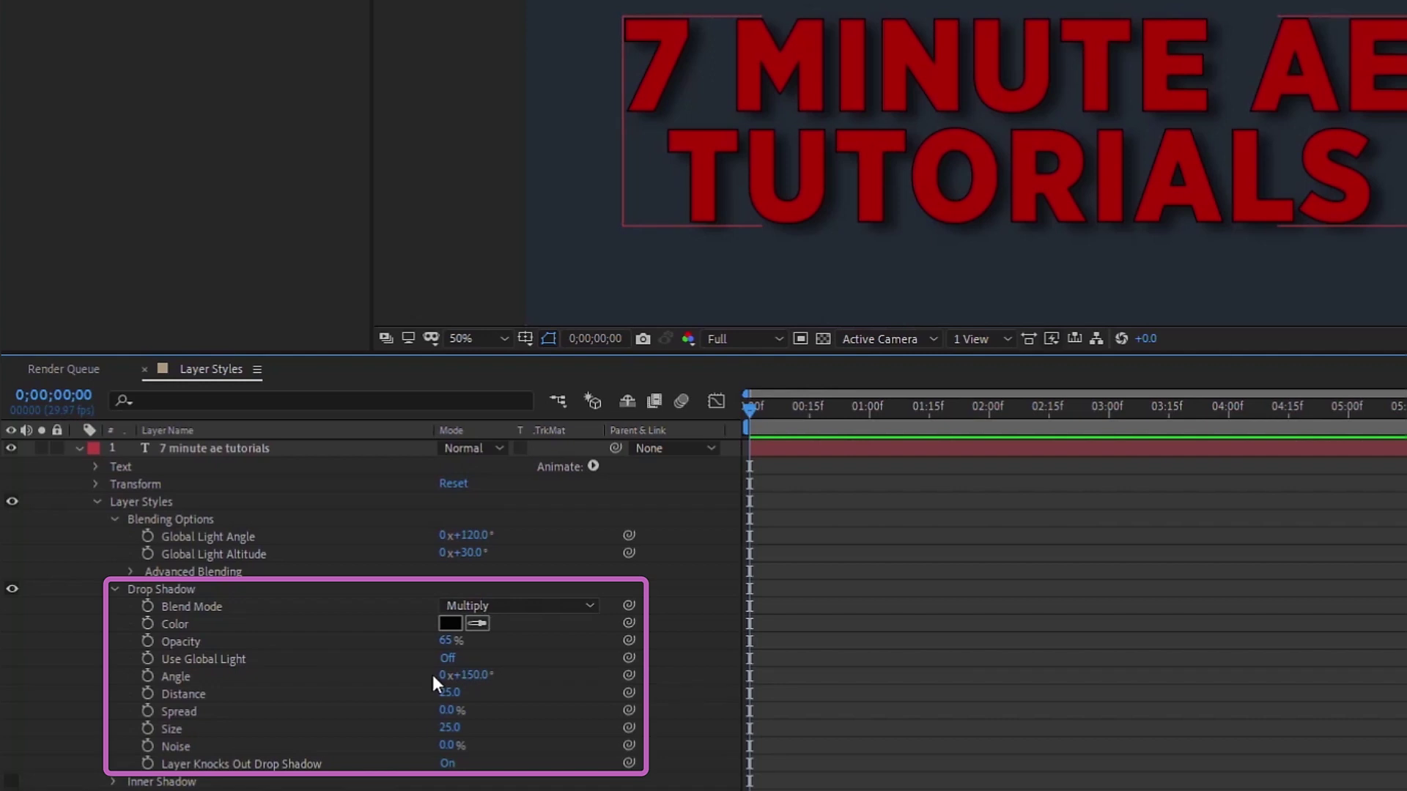
left_click(187, 679)
mouse_move(487, 674)
left_mouse_down()
mouse_move(688, 673)
mouse_move(477, 675)
left_mouse_up()
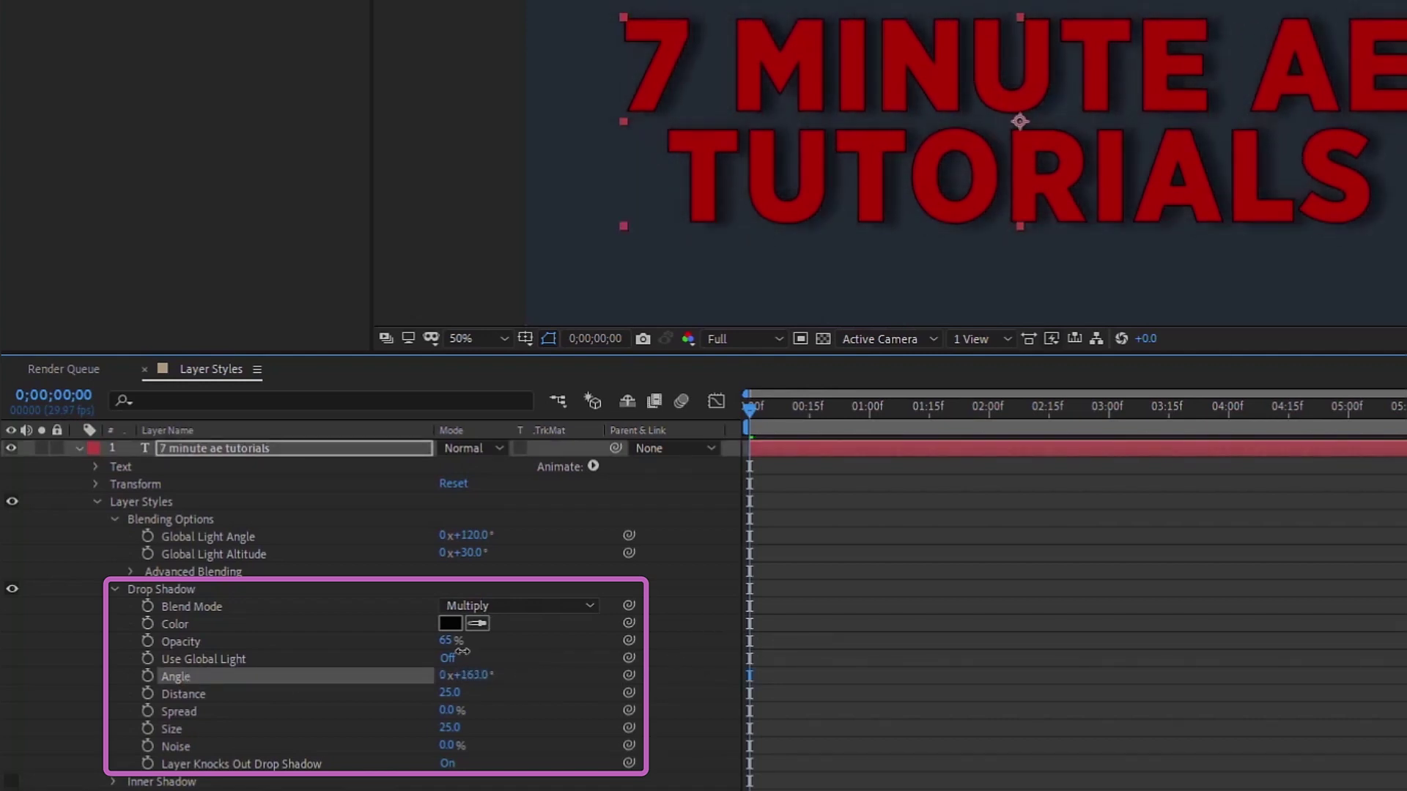
left_click(466, 675)
type("150")
key("Return")
Step: Try drop shadow spread at 40% and 100%, then reset it to 0%
left_click_drag(449, 710, 652, 678)
key("ctrl+z")
key("period")
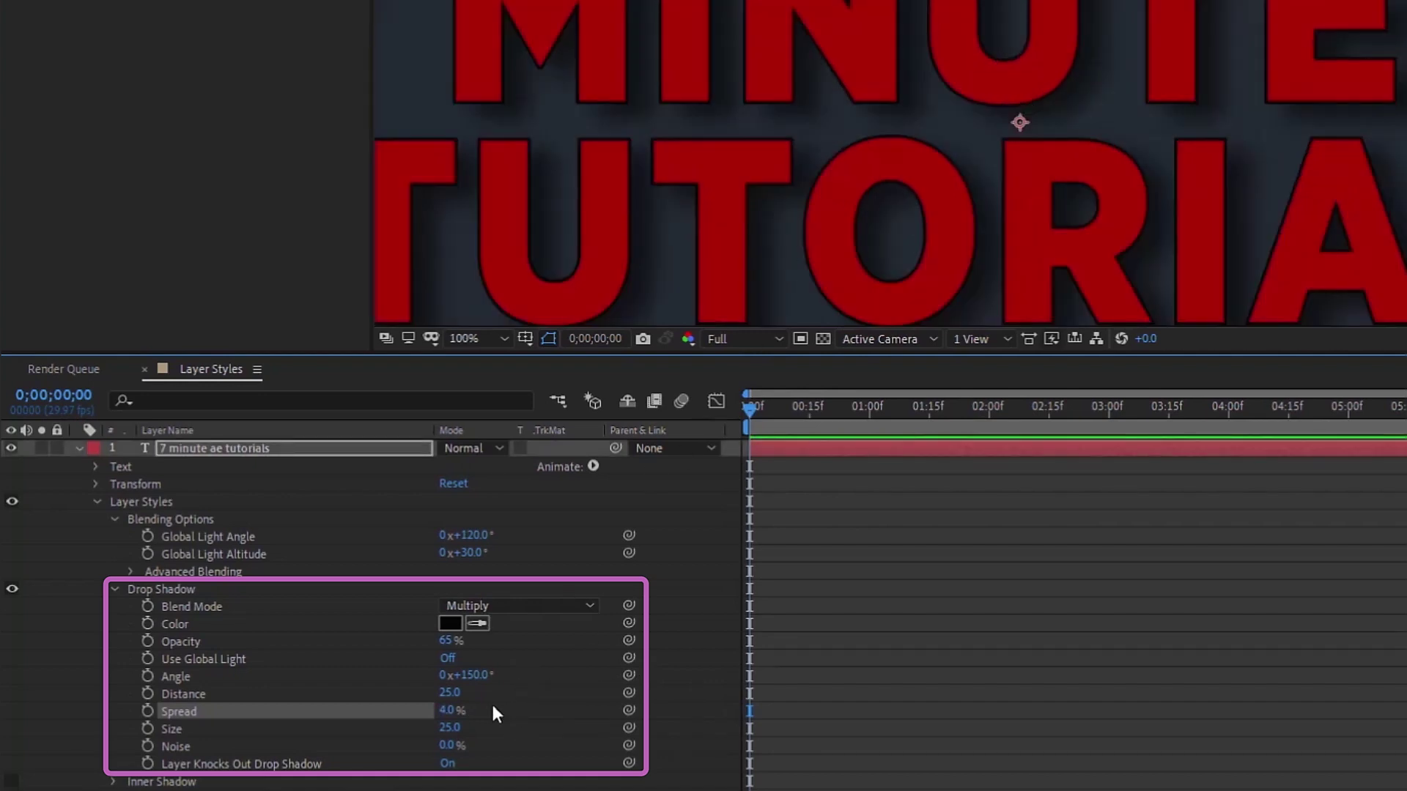
left_click_drag(449, 712, 571, 702)
left_click(449, 711)
key("Return")
Step: Add full noise to the drop shadow, reduce it to 81%, and collapse the settings
left_click(451, 746)
left_click_drag(459, 748, 579, 735)
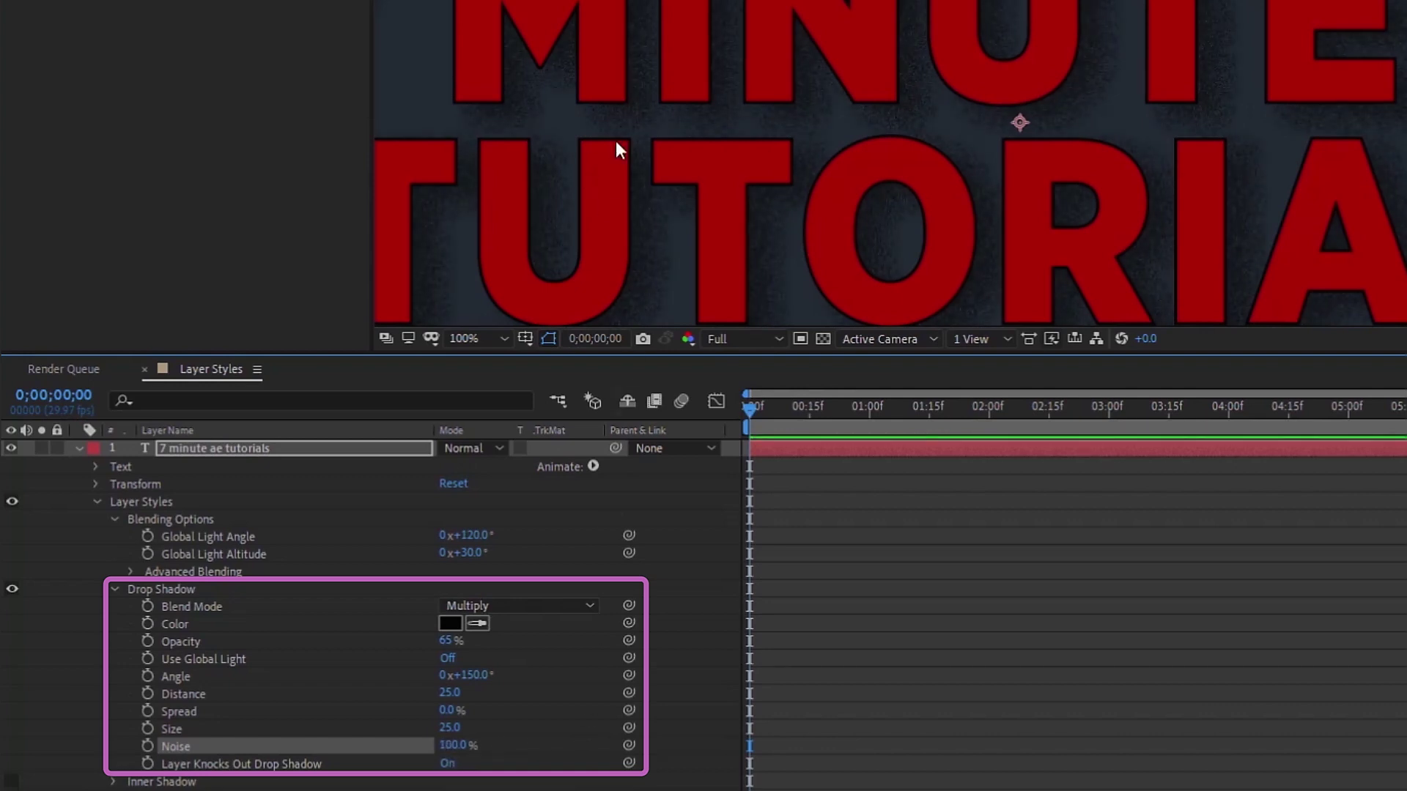
scroll(687, 112, "up", 2)
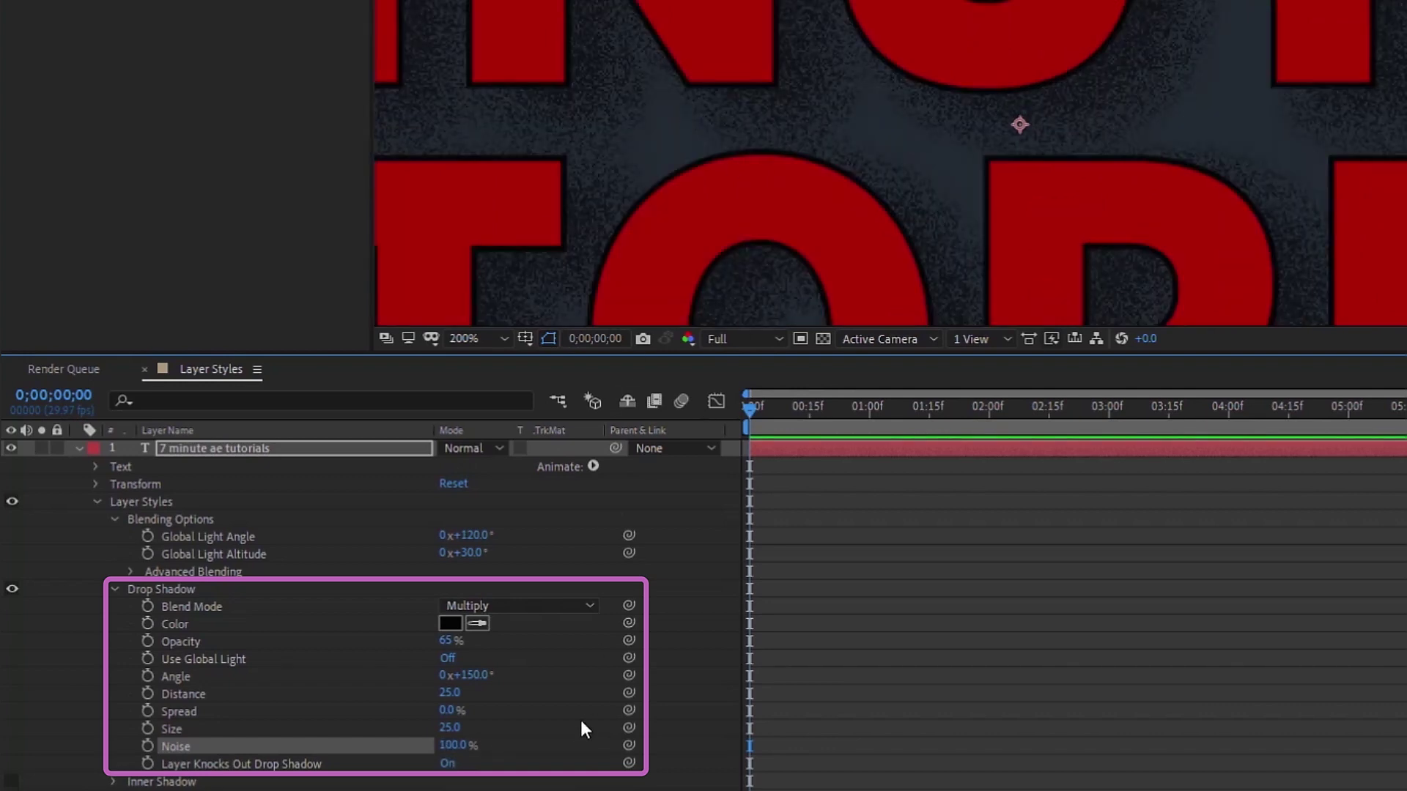
left_click_drag(448, 745, 423, 715)
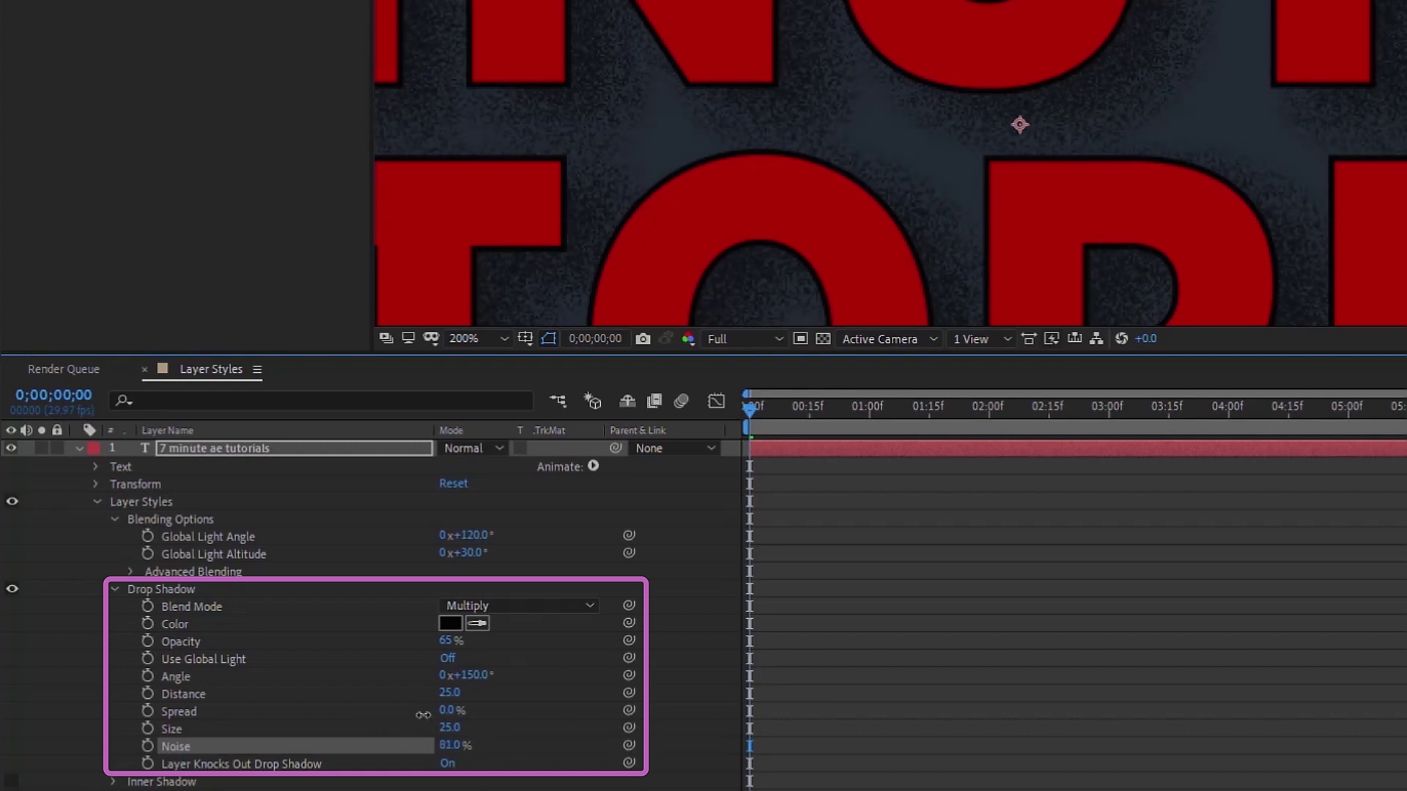
key("comma")
left_click(115, 589)
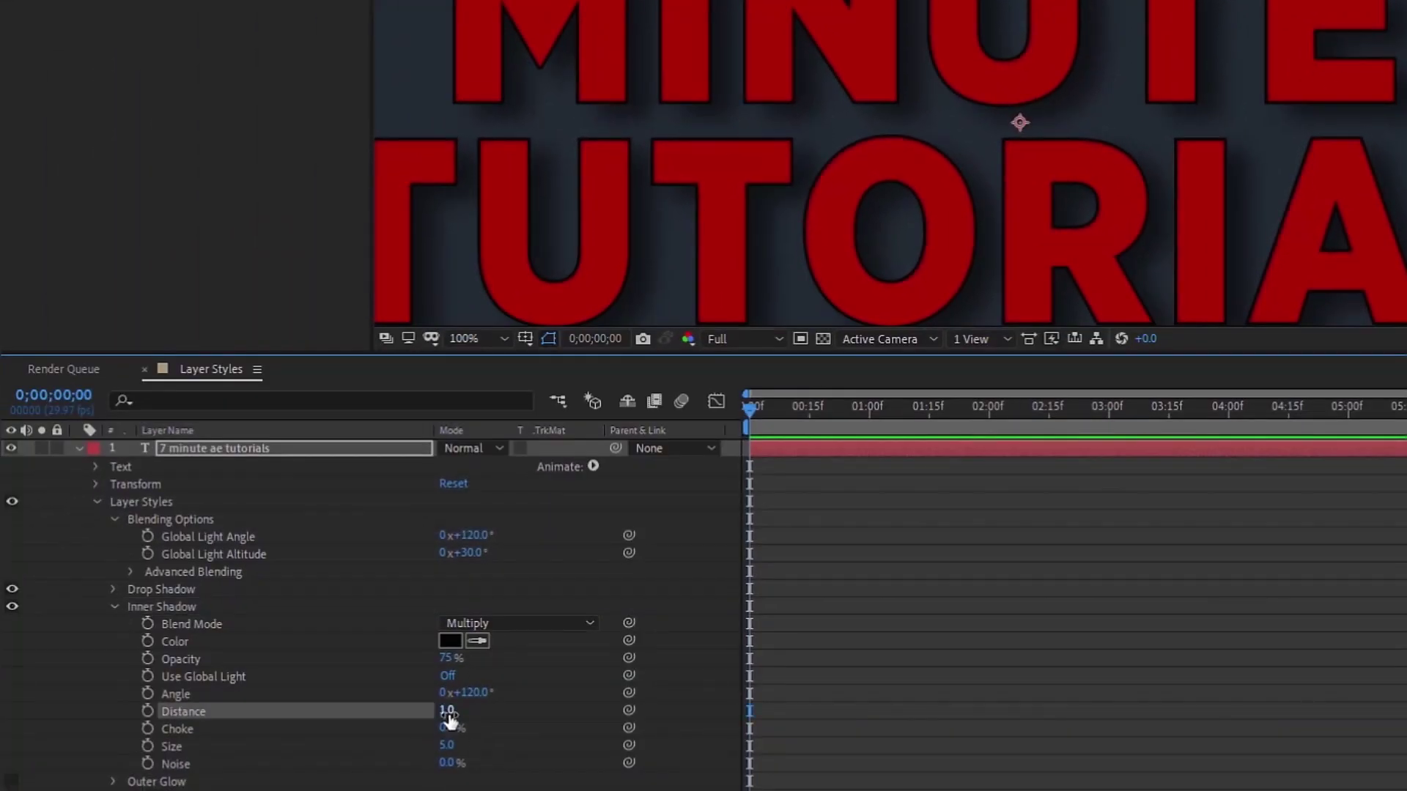
Step: Nudge the inner shadow distance and size to 5, keeping its blend mode at Multiply
left_click_drag(109, 790, 112, 790)
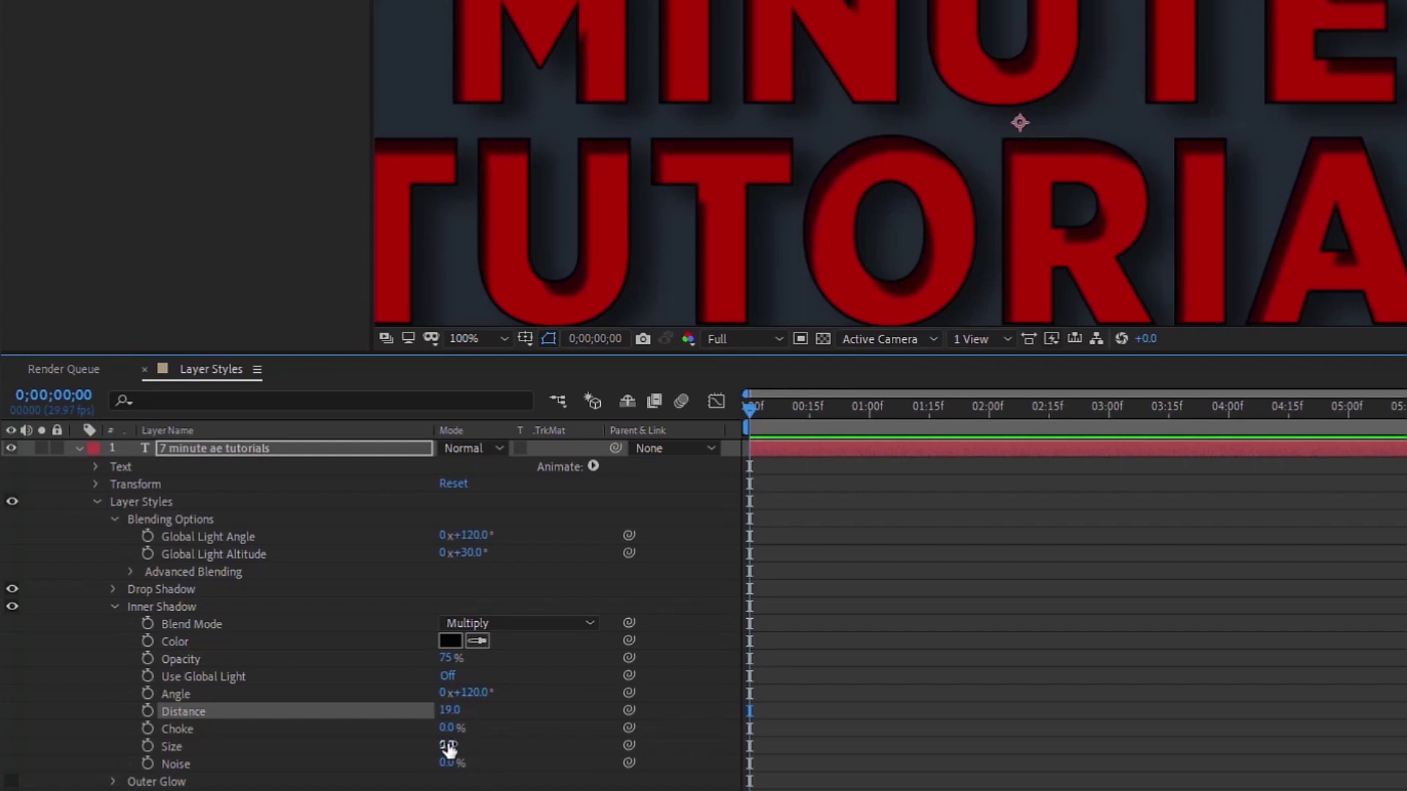
left_click_drag(450, 747, 462, 733)
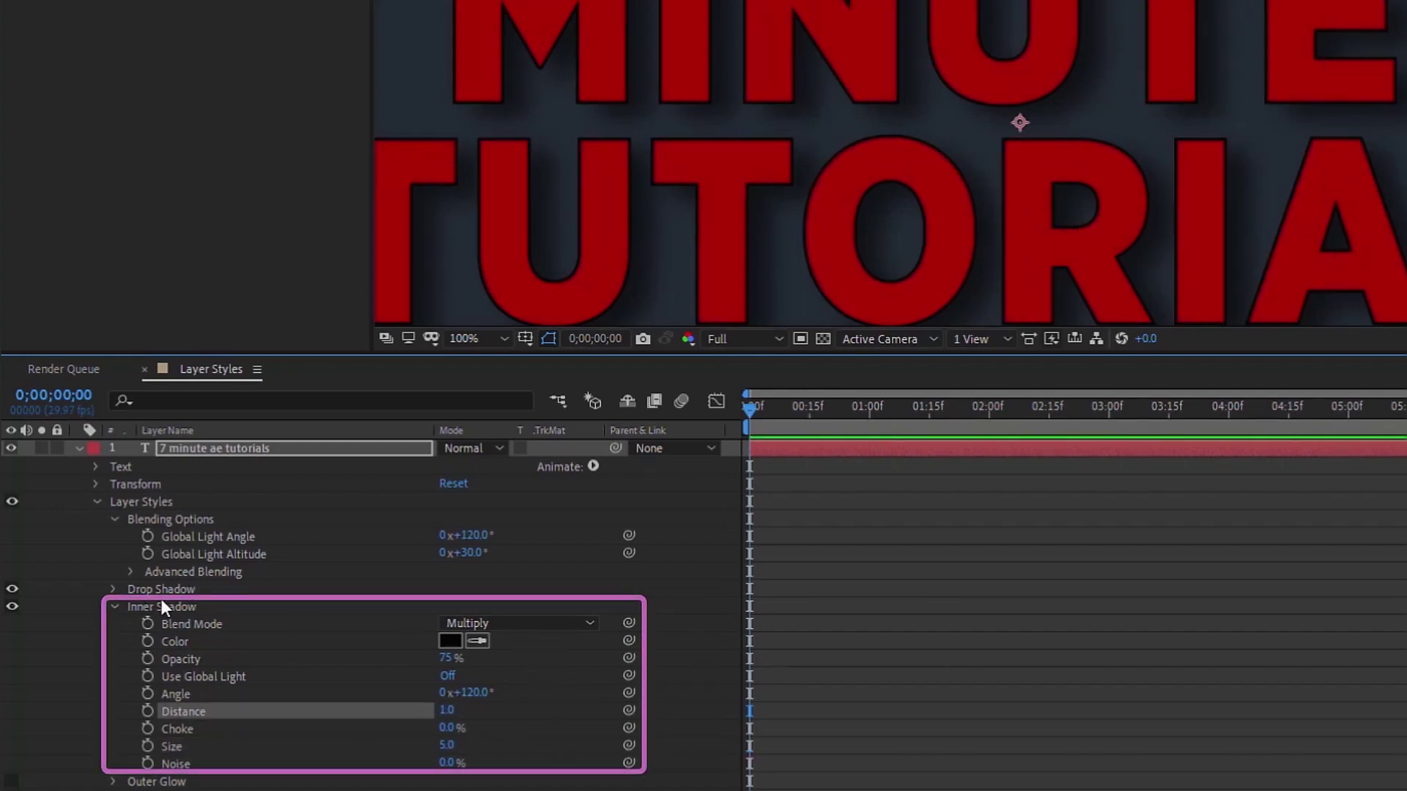
left_click(160, 604)
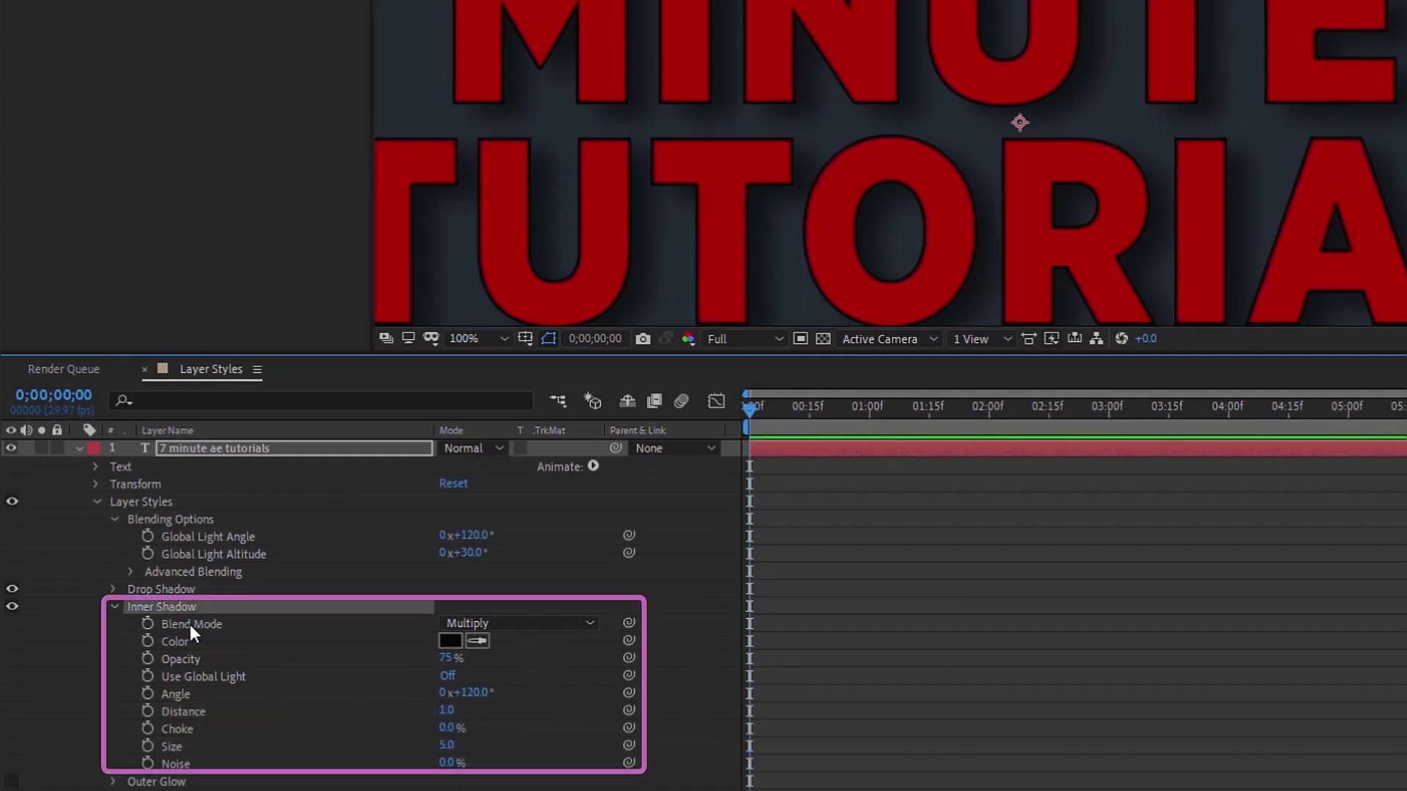
left_click(509, 630)
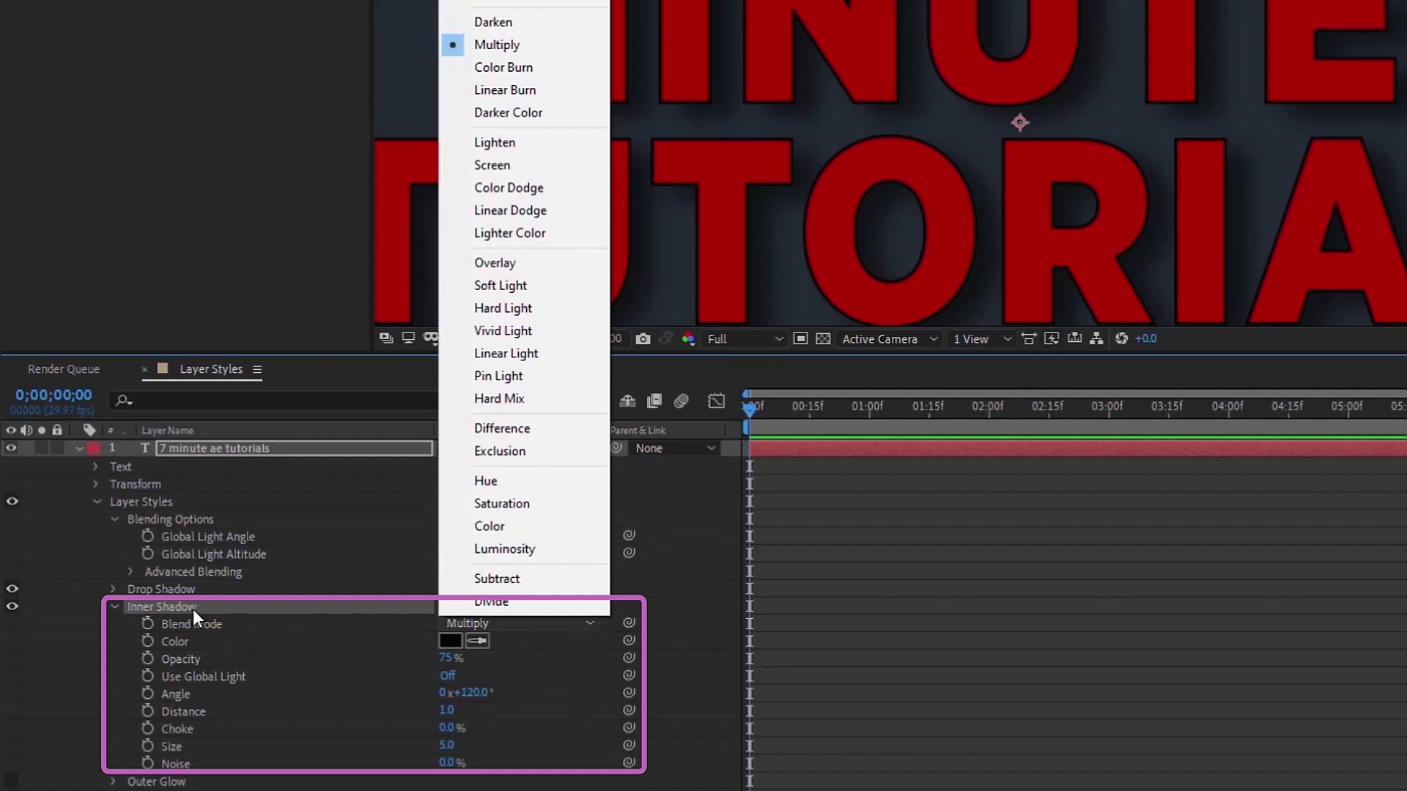
left_click(192, 609)
left_click(397, 636)
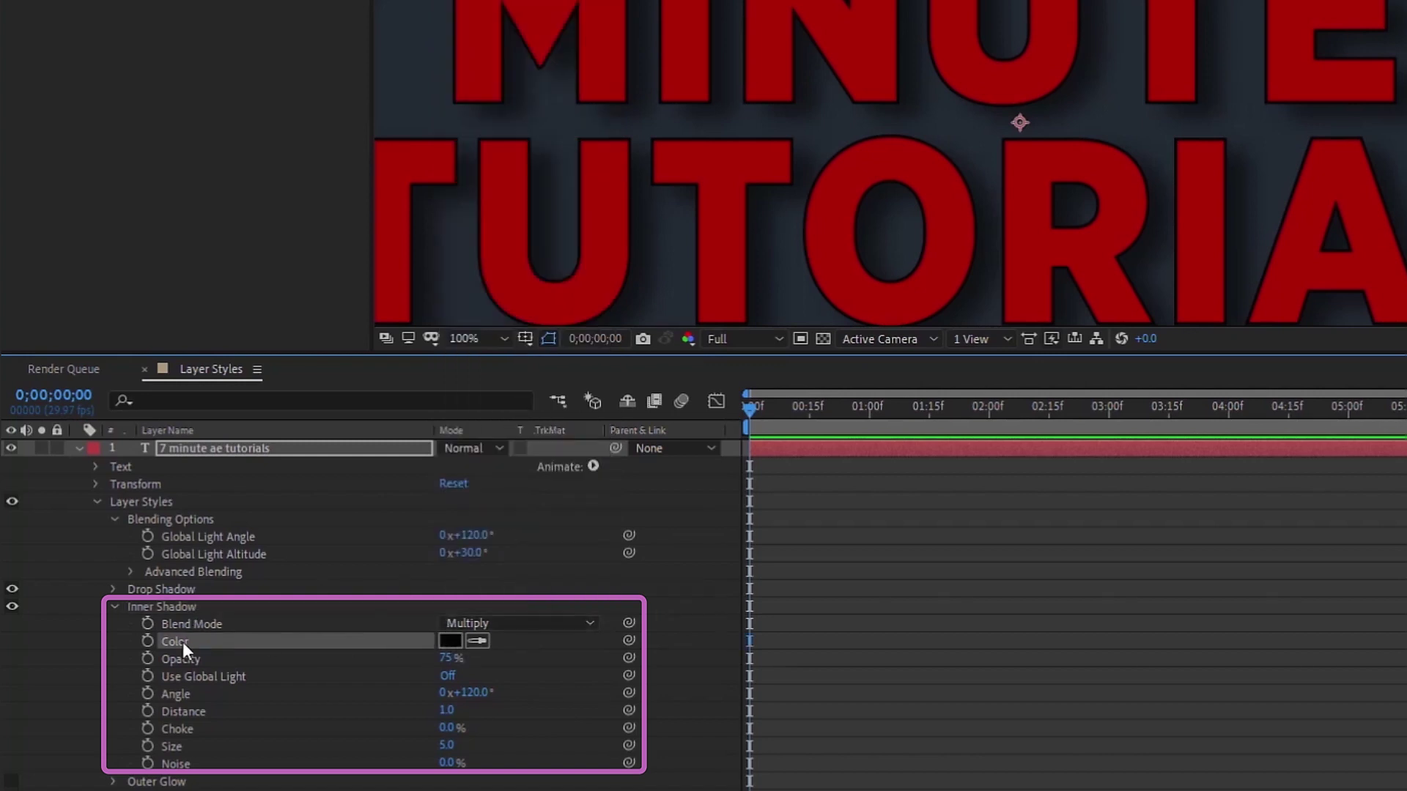
Step: Set the inner shadow angle to 180°, distance 2 and size 35
left_click(476, 692)
type("180")
key("Return")
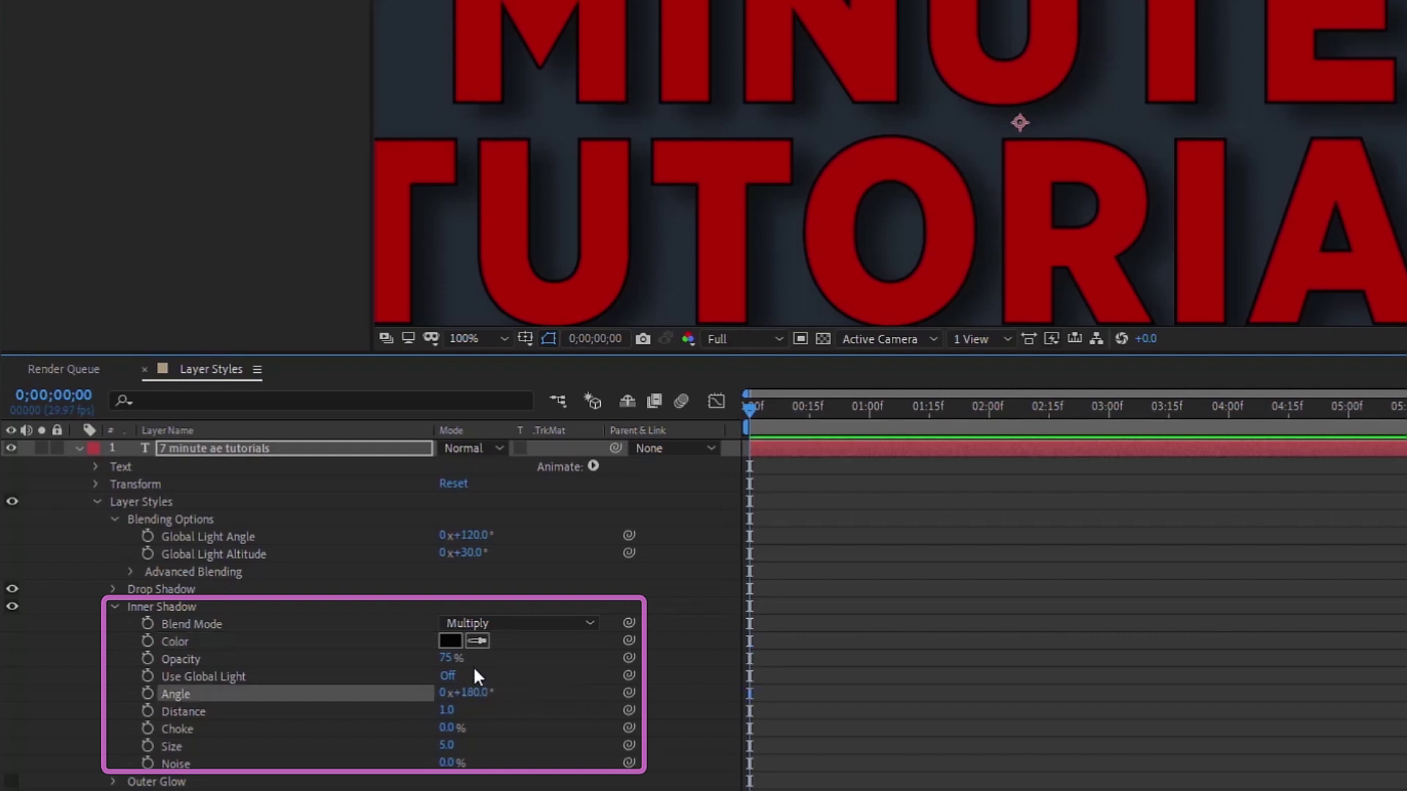
left_click(448, 745)
key("Return")
left_click(449, 710)
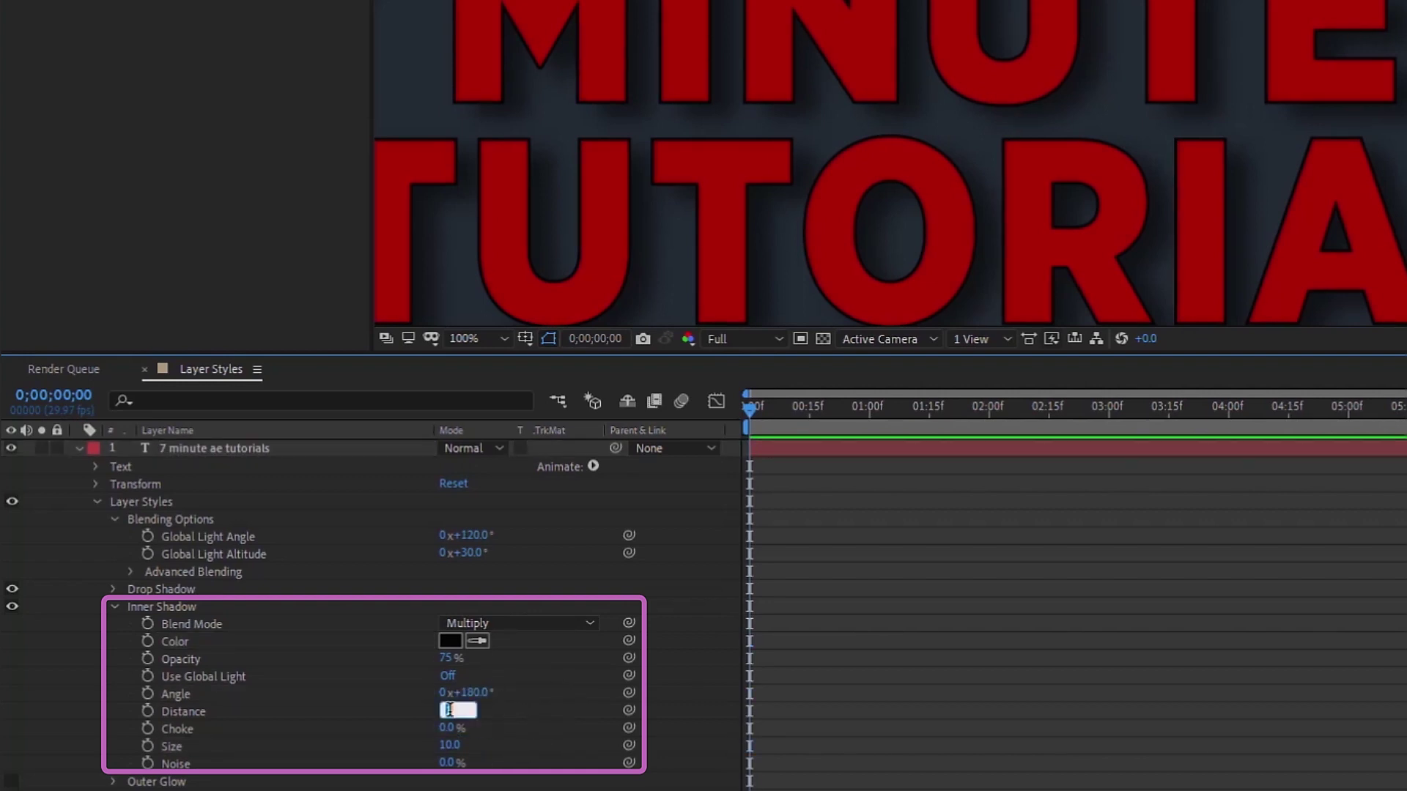
type("2")
key("Return")
left_click_drag(448, 745, 476, 744)
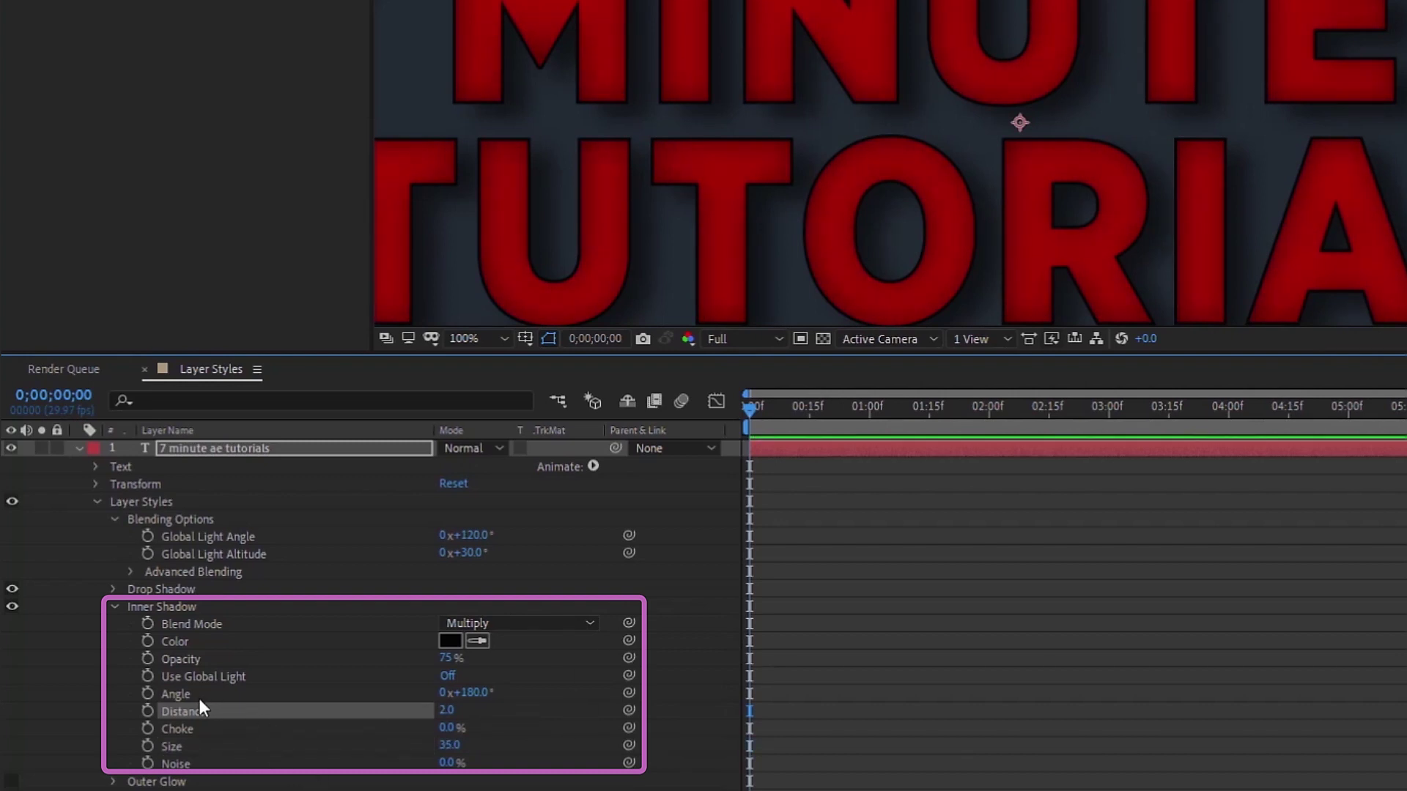
left_click(192, 745)
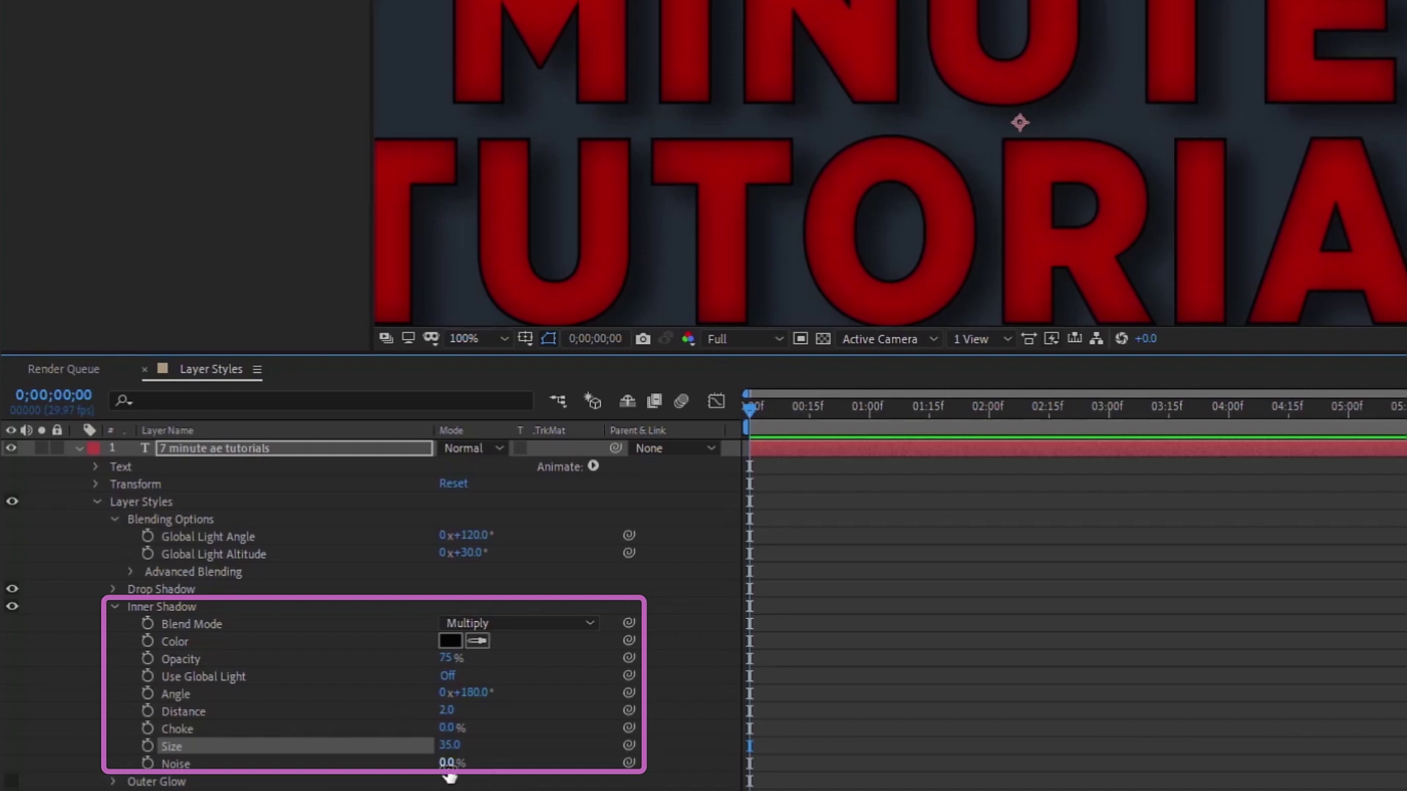
Step: Try grain on the inner shadow, then reset its noise to 0%
left_click_drag(451, 770, 500, 760)
scroll(879, 82, "up", 3)
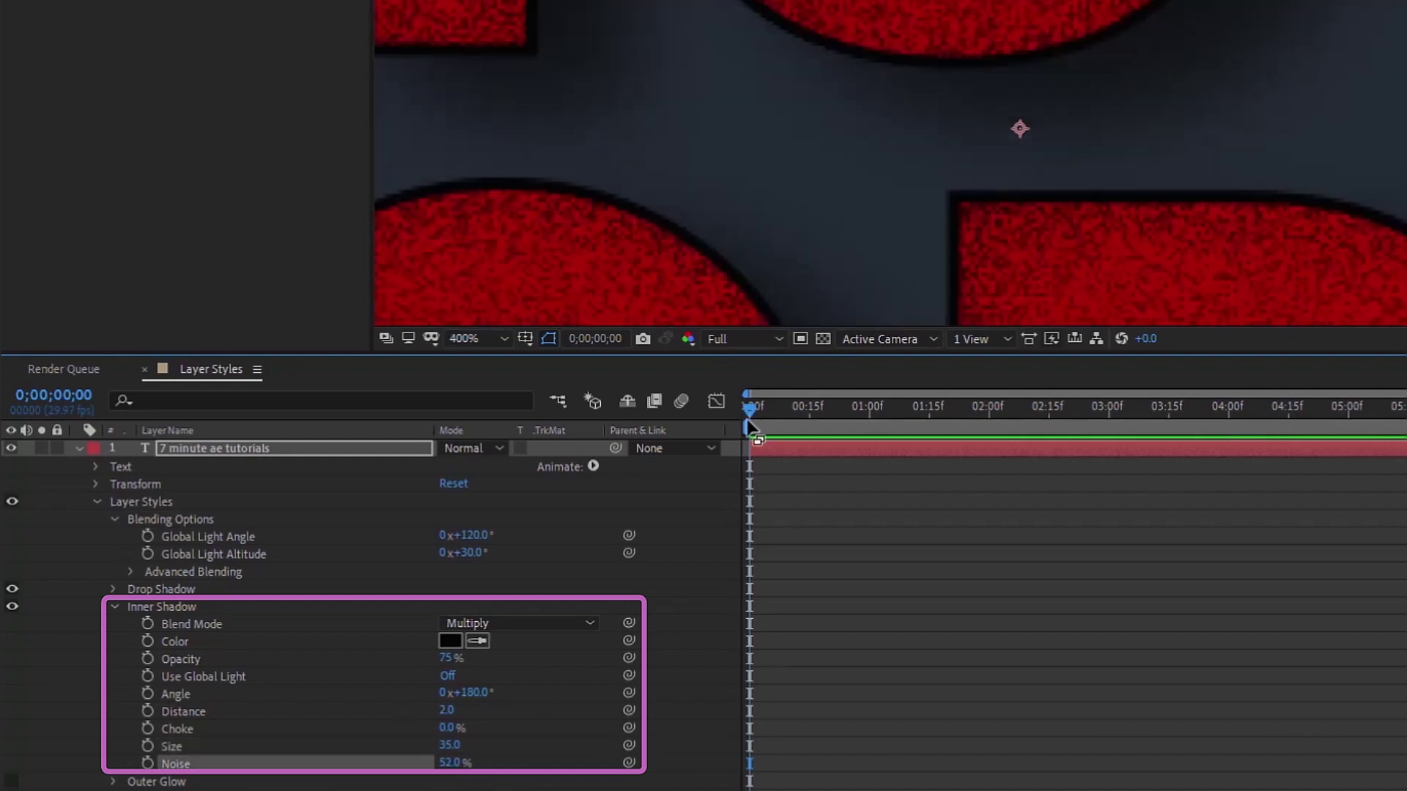
scroll(847, 100, "down", 3)
left_click_drag(814, 204, 823, 322)
left_click(449, 763)
type("0")
key("Return")
Step: Try a stronger inner shadow choke, then reset it to 0%
mouse_move(445, 727)
left_mouse_down()
mouse_move(495, 728)
mouse_move(455, 728)
left_mouse_up()
left_click(455, 727)
type("0")
key("Return")
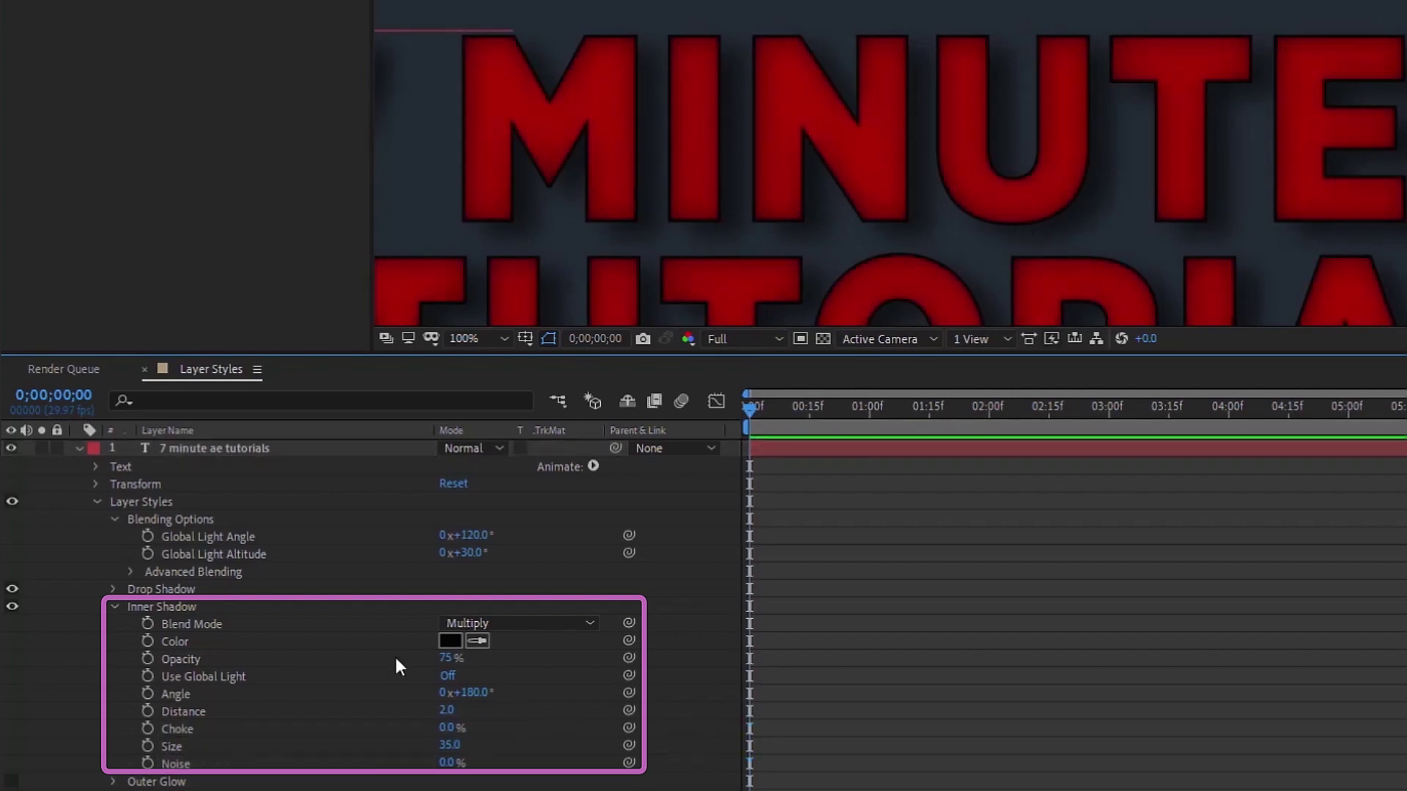
Step: Turn on the Outer Glow style, toggling it off and on to compare
left_click(159, 608)
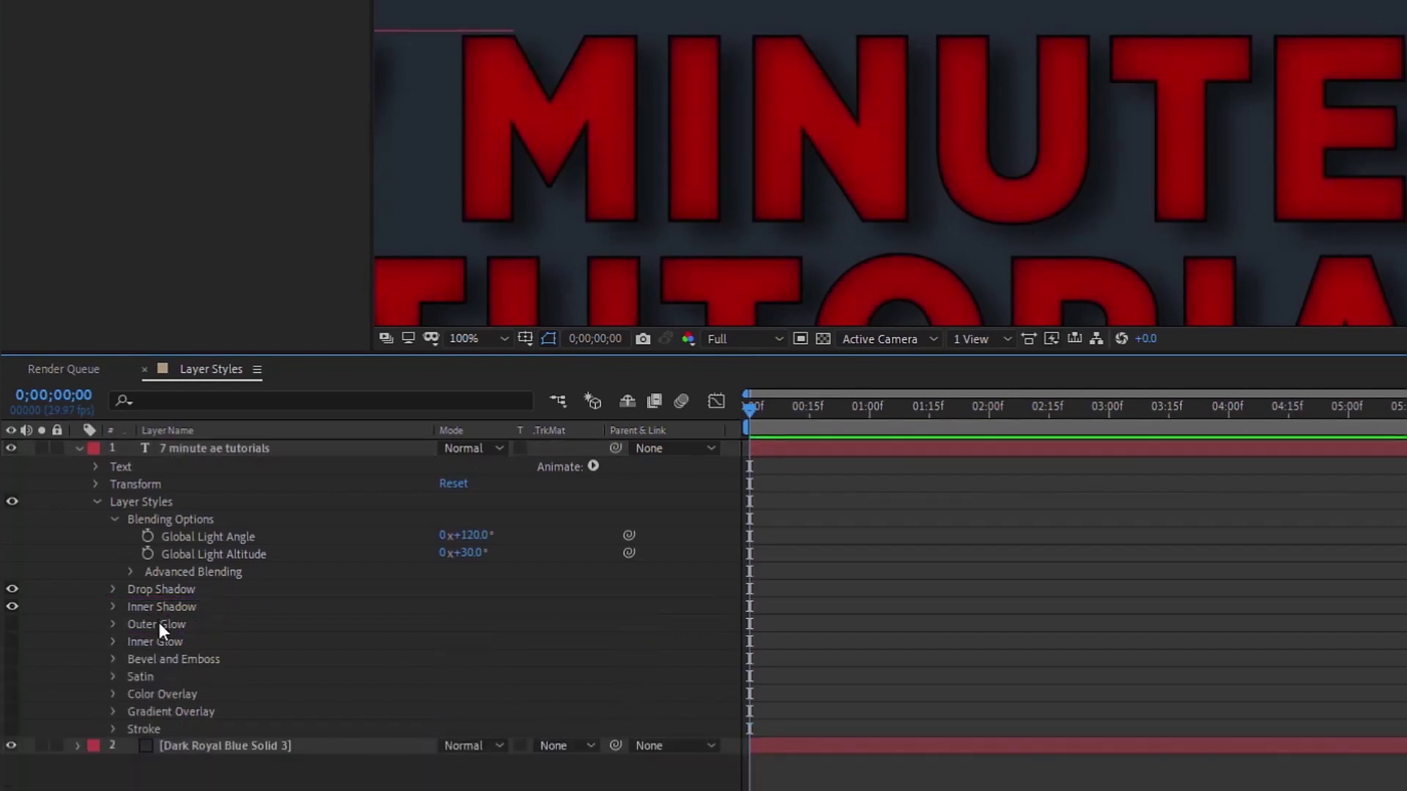
left_click(156, 620)
left_click(12, 624)
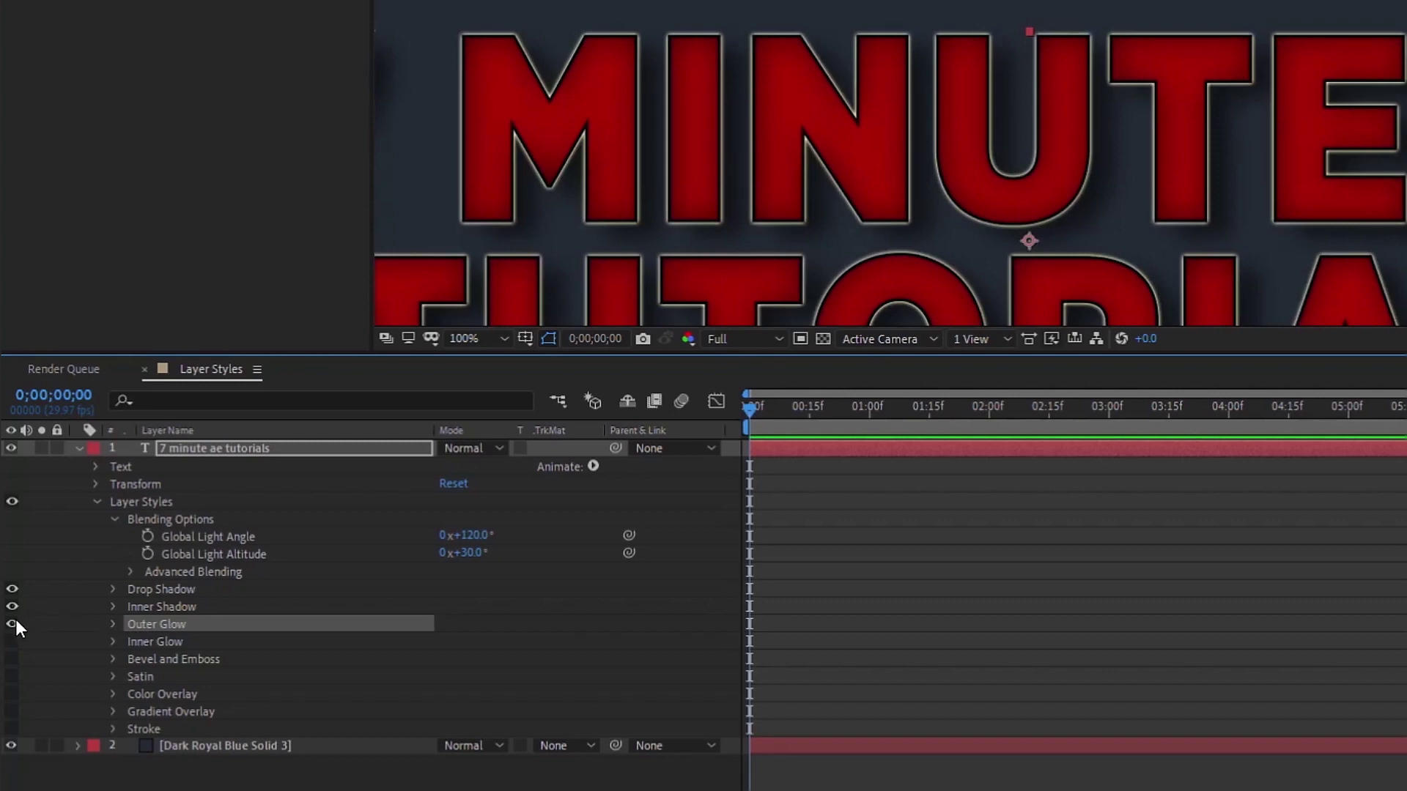
left_click(13, 623)
left_click(12, 623)
left_click(12, 624)
left_click(11, 624)
Step: Keep the outer glow blend mode at Screen and set its opacity to 75%
left_click(113, 623)
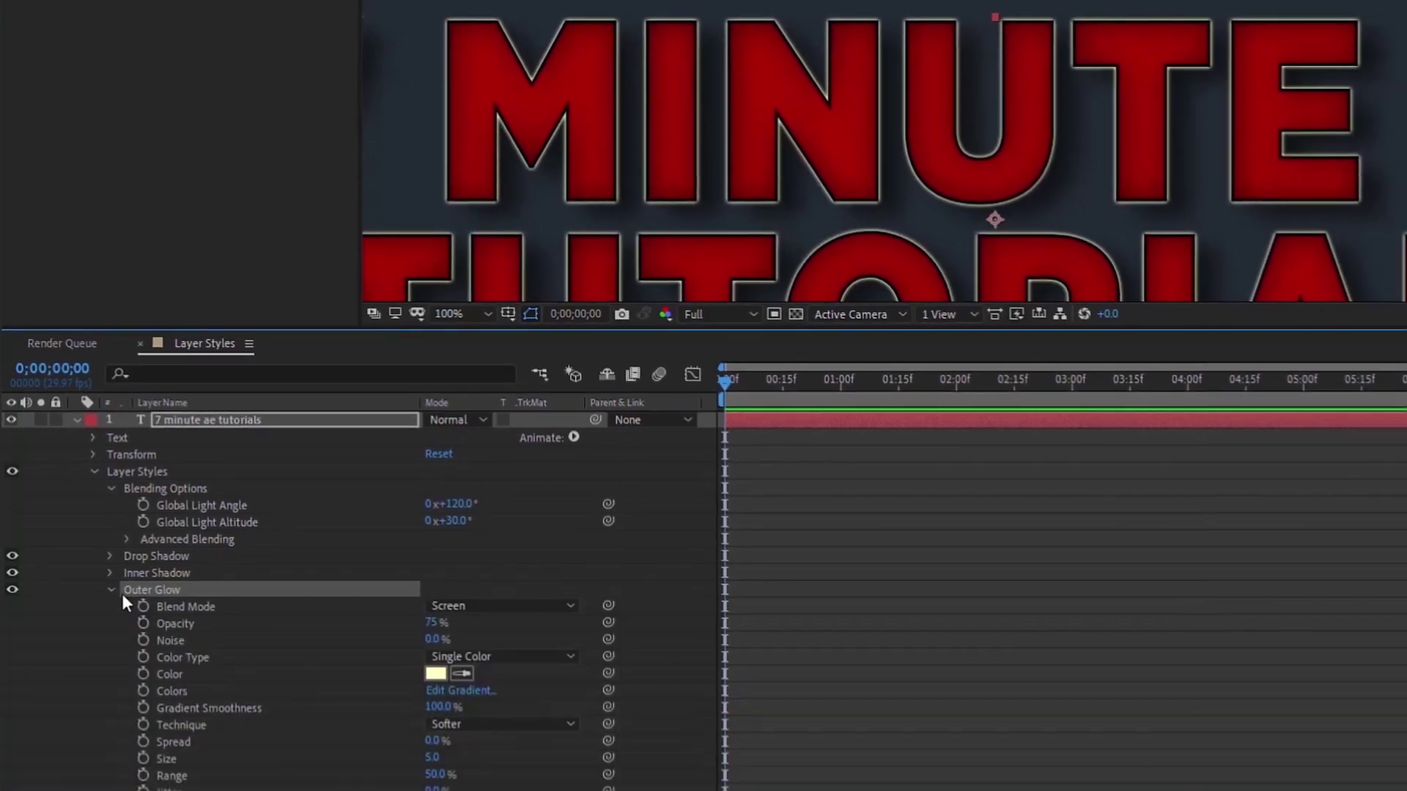
left_click(553, 608)
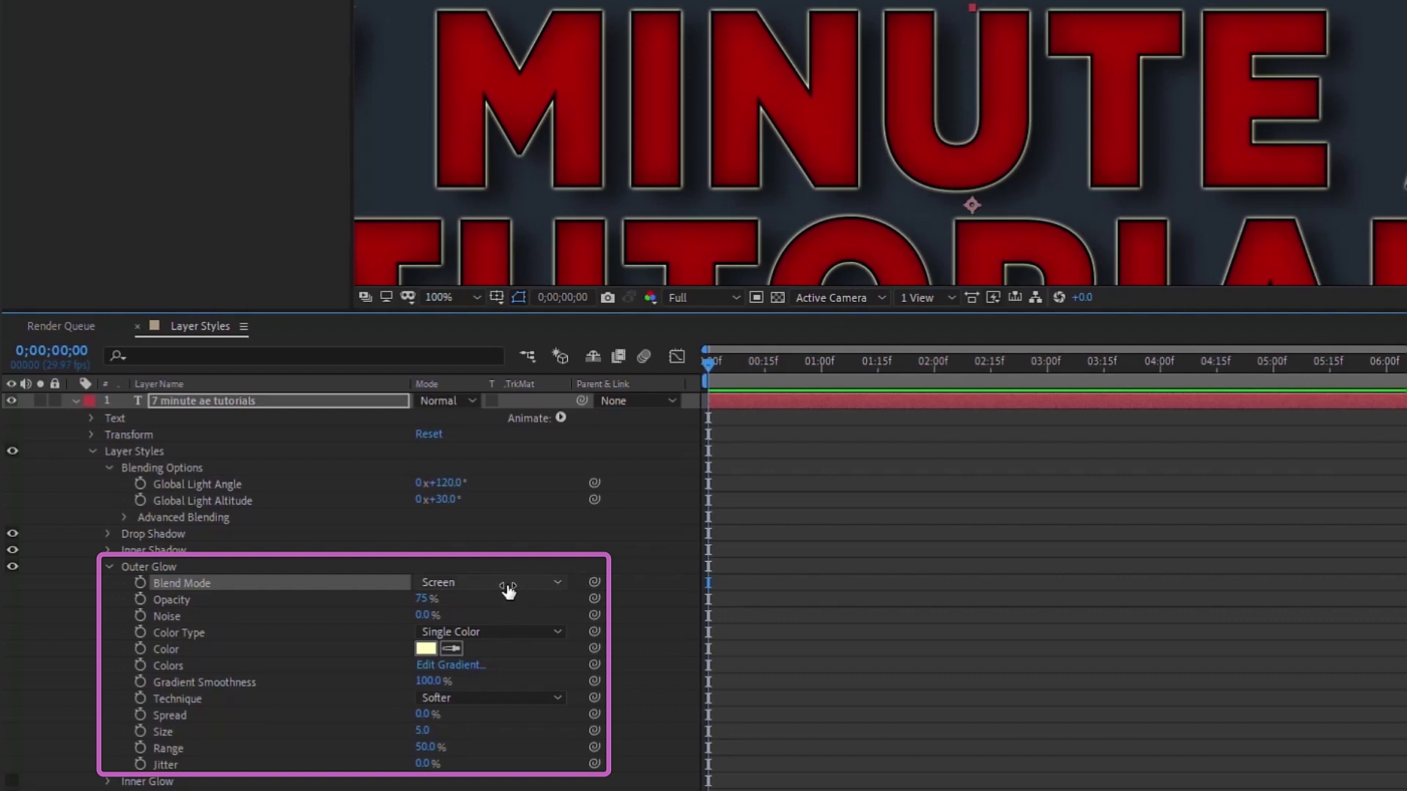
left_click(508, 587)
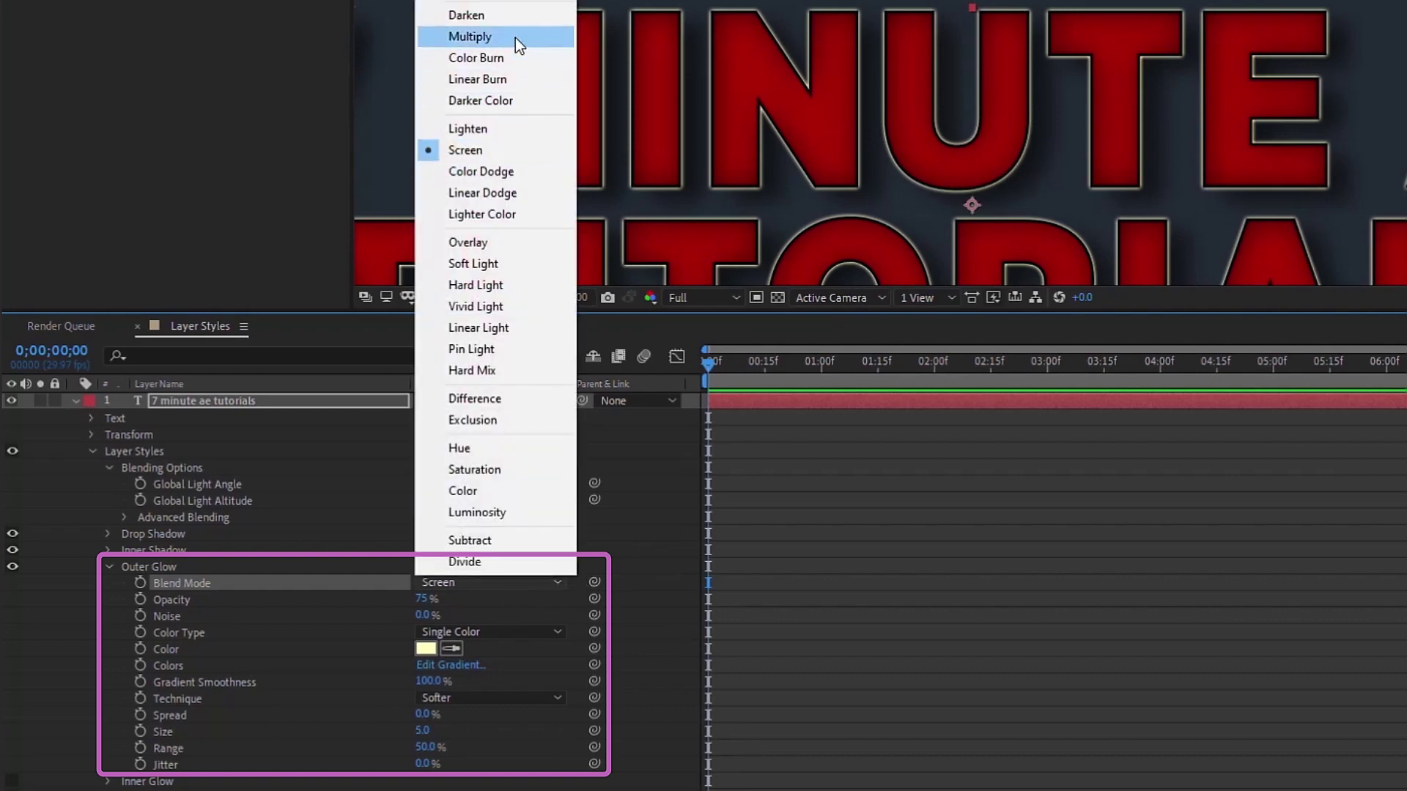
key("Escape")
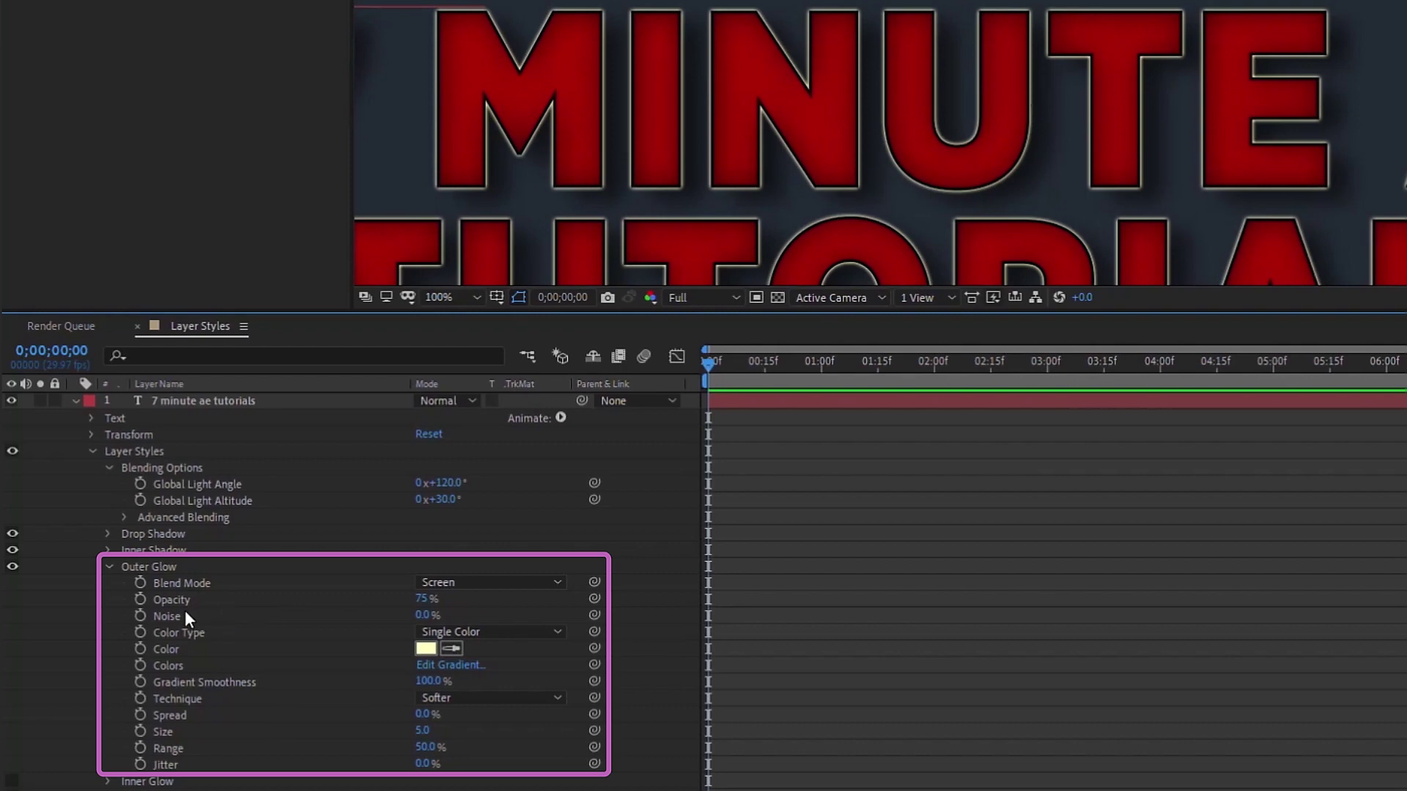
left_click_drag(425, 599, 460, 597)
left_click(426, 599)
type("75")
key("Return")
Step: Preview noise on the glow, then open its Color Type choices and colour picker
scroll(828, 47, "up", 2)
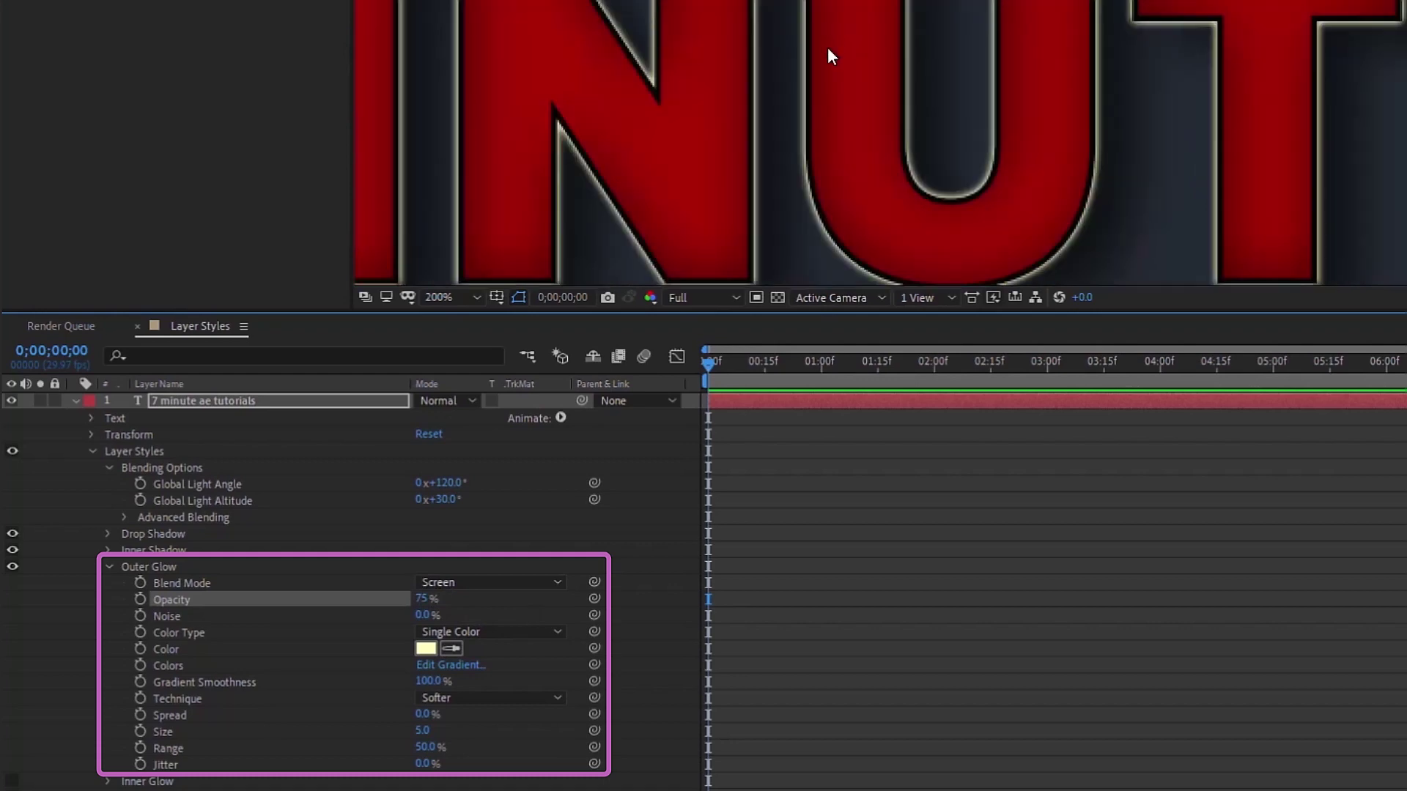
mouse_move(424, 615)
left_mouse_down()
mouse_move(513, 603)
mouse_move(396, 608)
left_mouse_up()
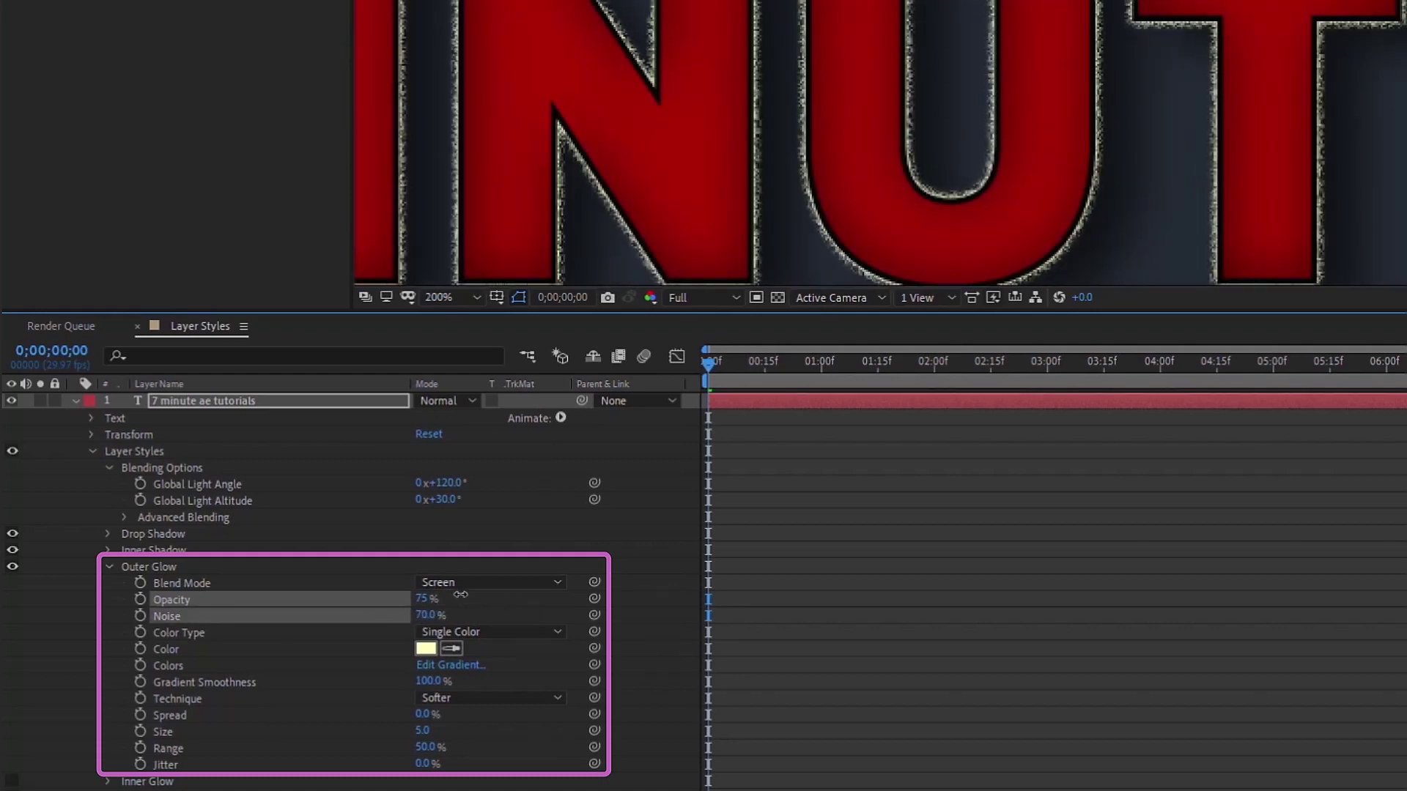
left_click(386, 631)
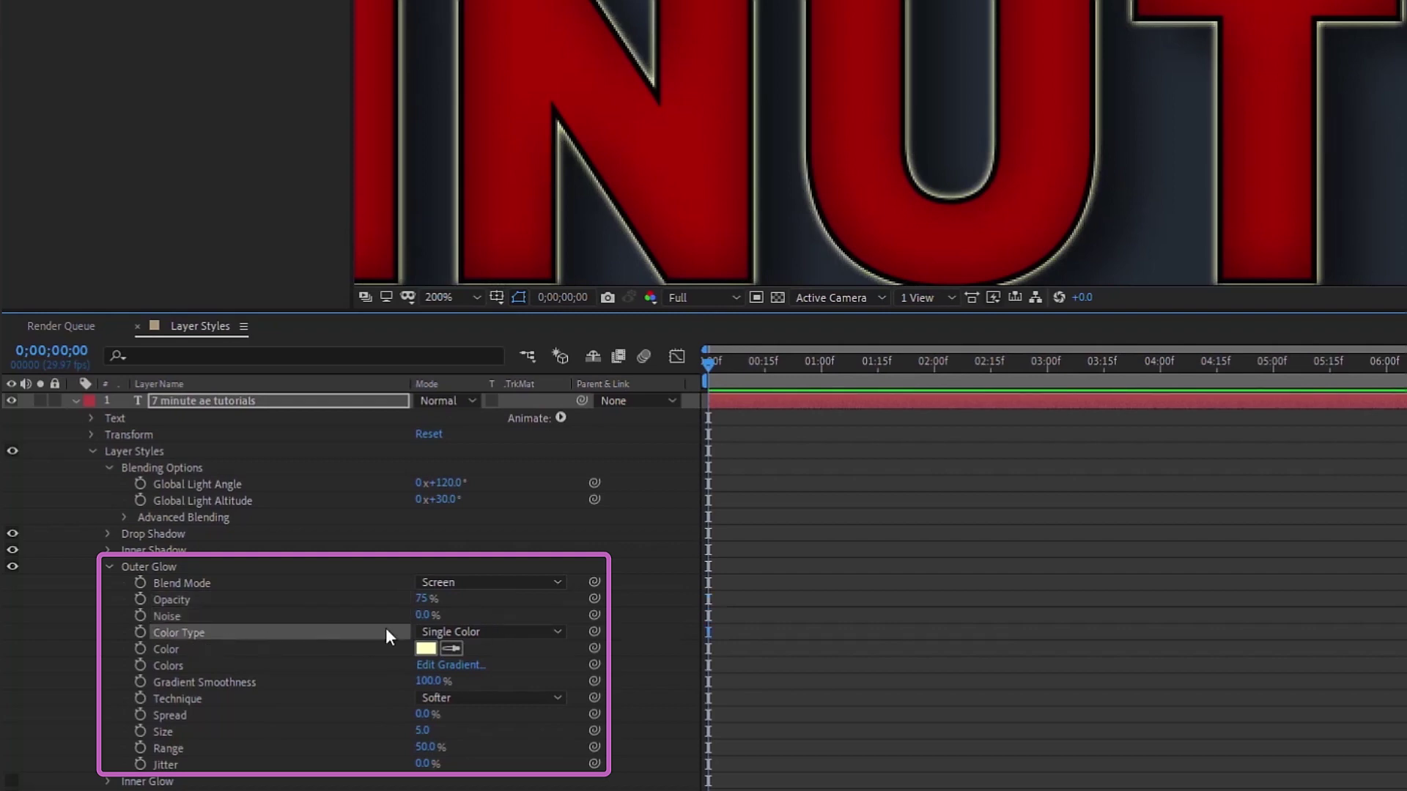
left_click(472, 631)
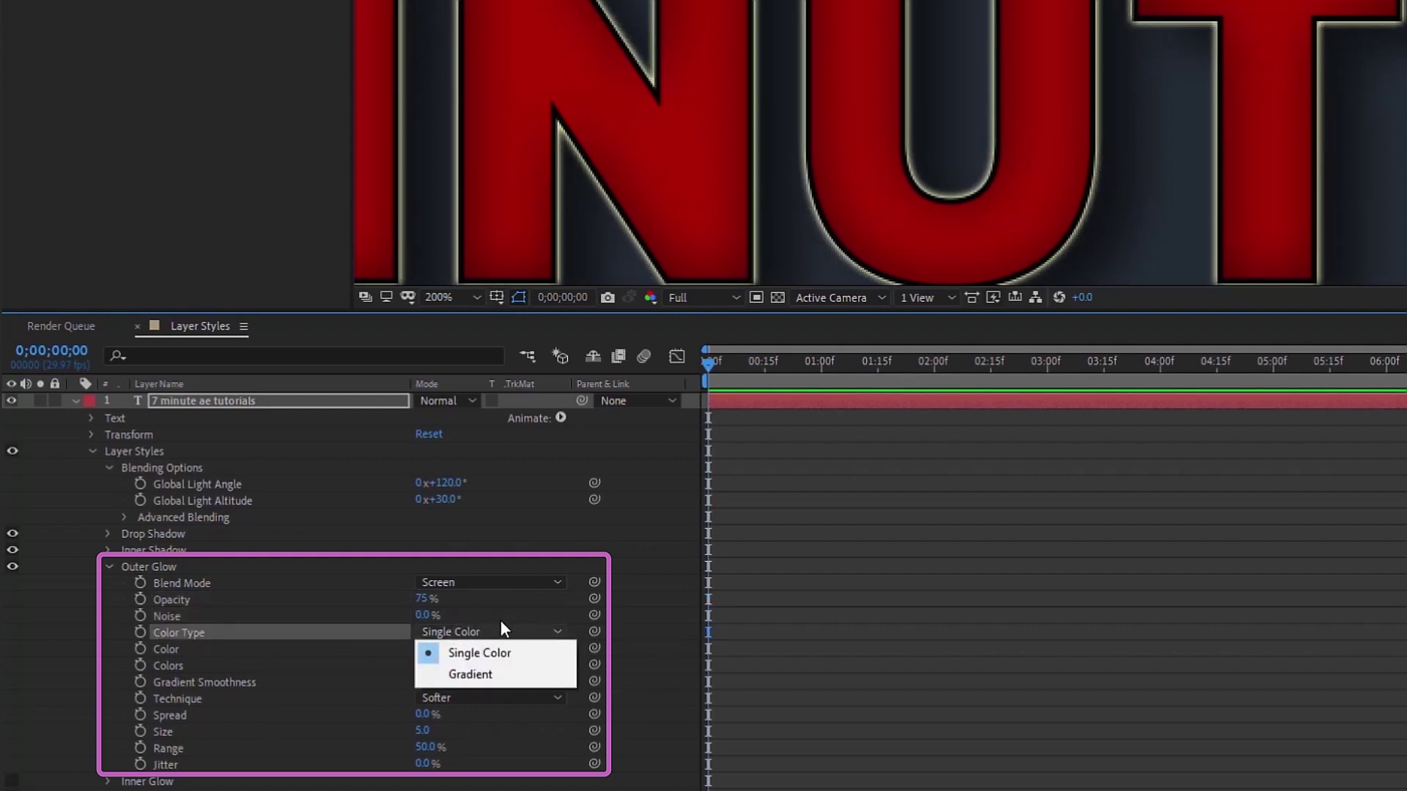
left_click(481, 653)
Step: Try a blue outer glow colour, 0096FF
left_click(424, 651)
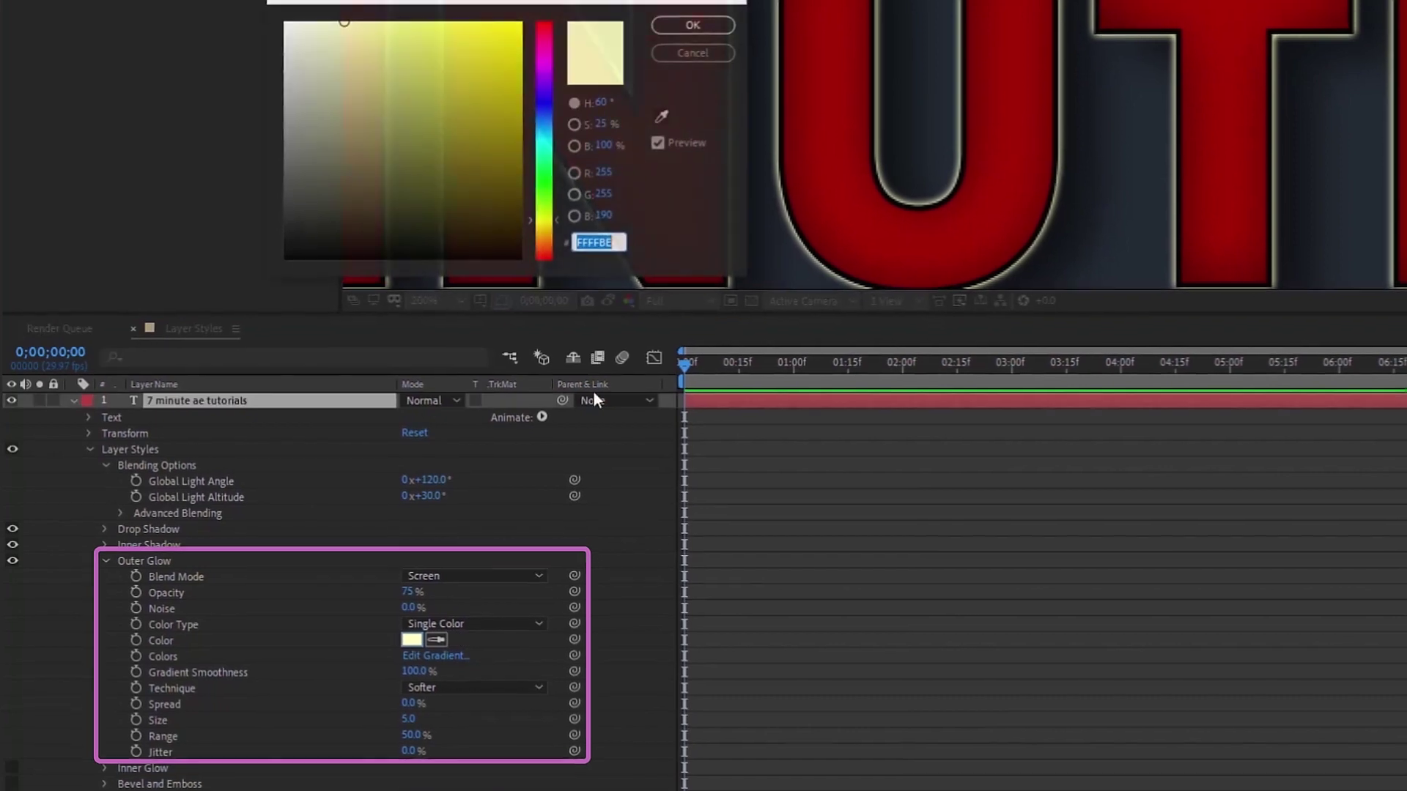
type("0096FF")
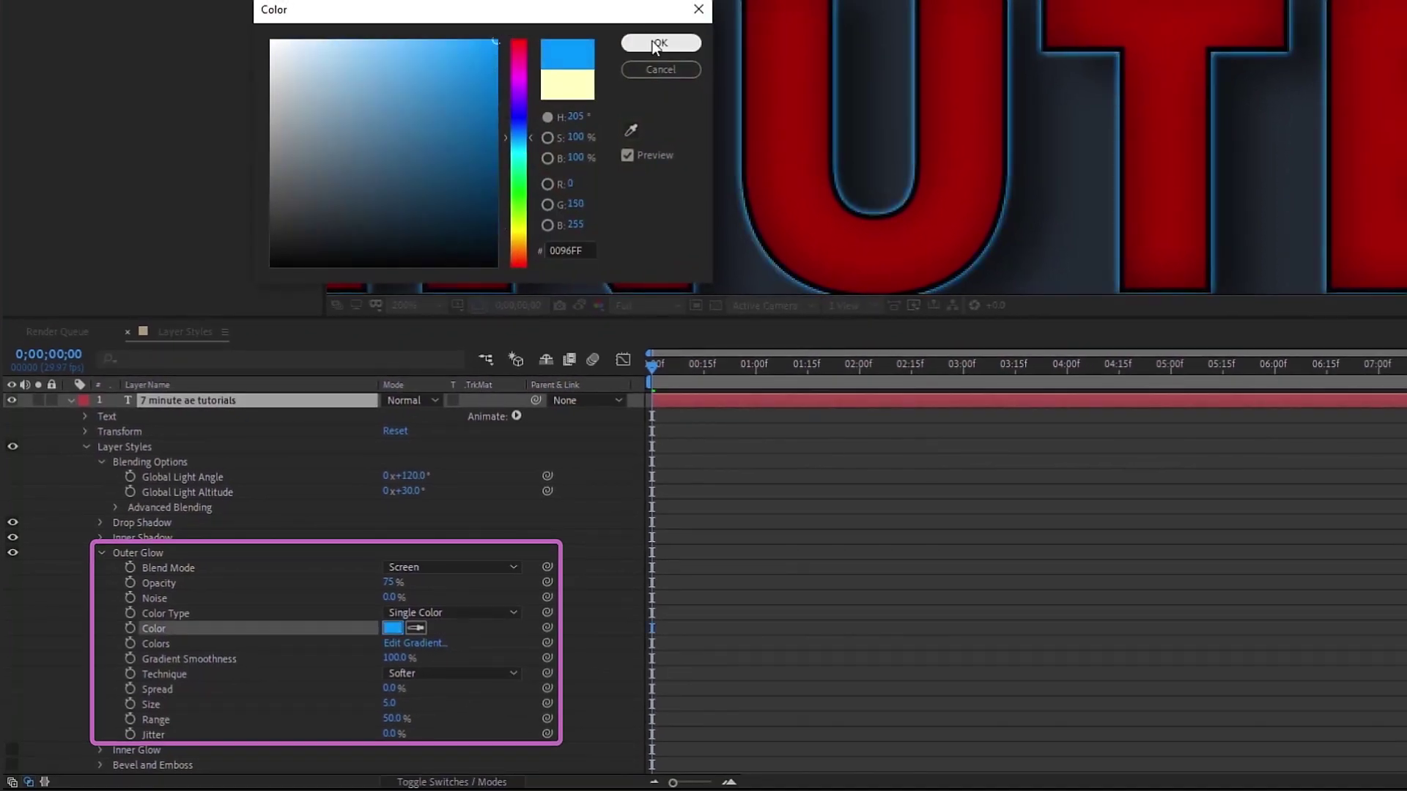
left_click(658, 43)
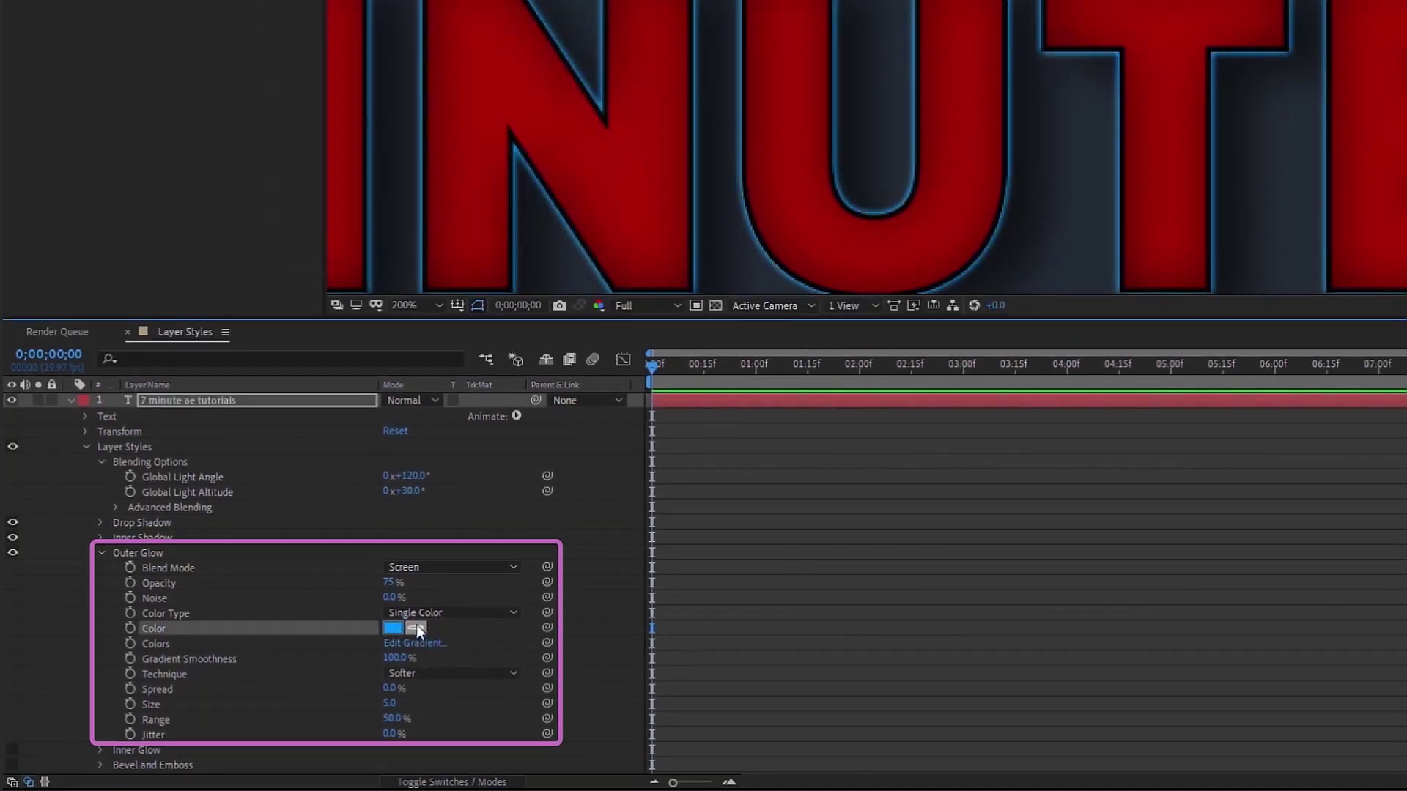
Step: Switch the outer glow to a red-to-green gradient
left_click(431, 612)
left_click(447, 652)
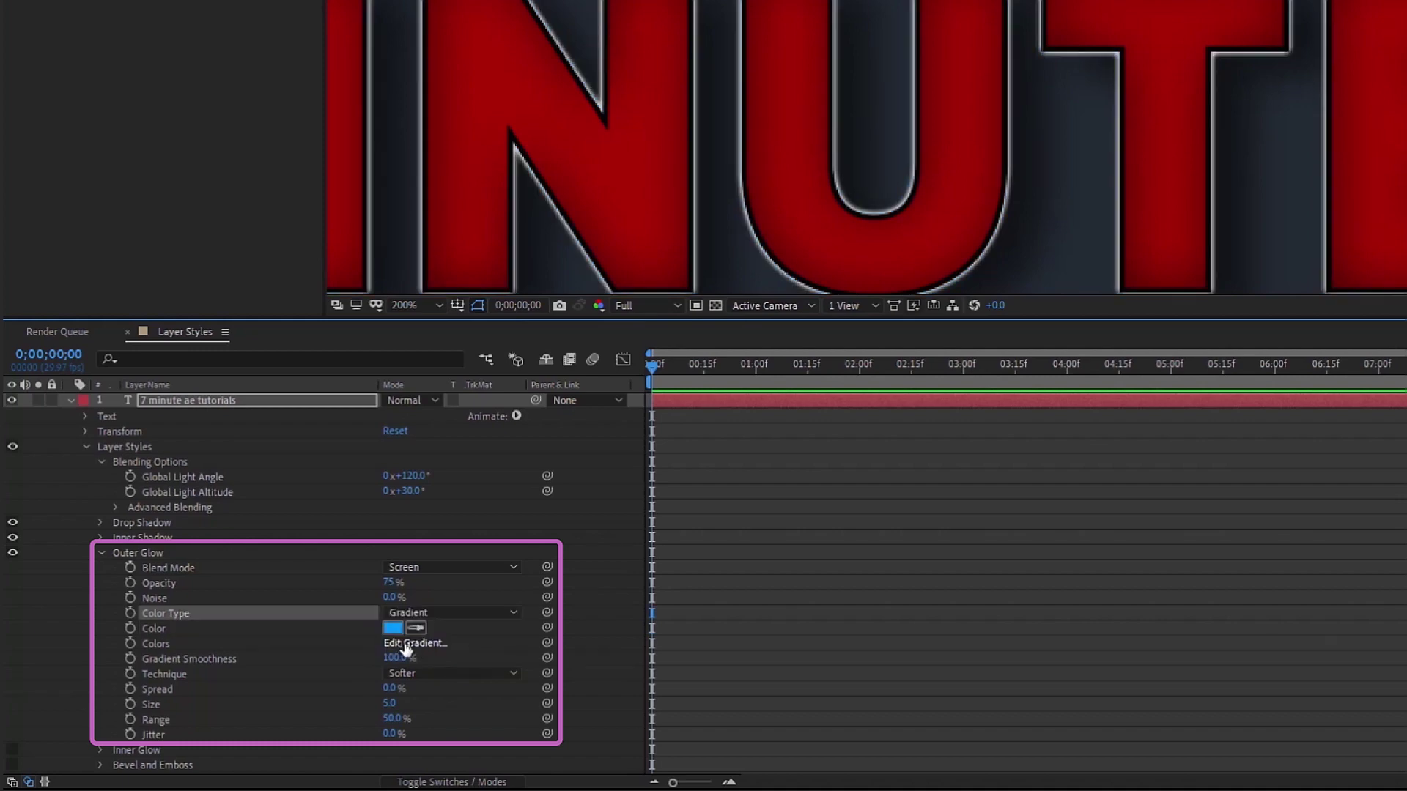
left_click(251, 97)
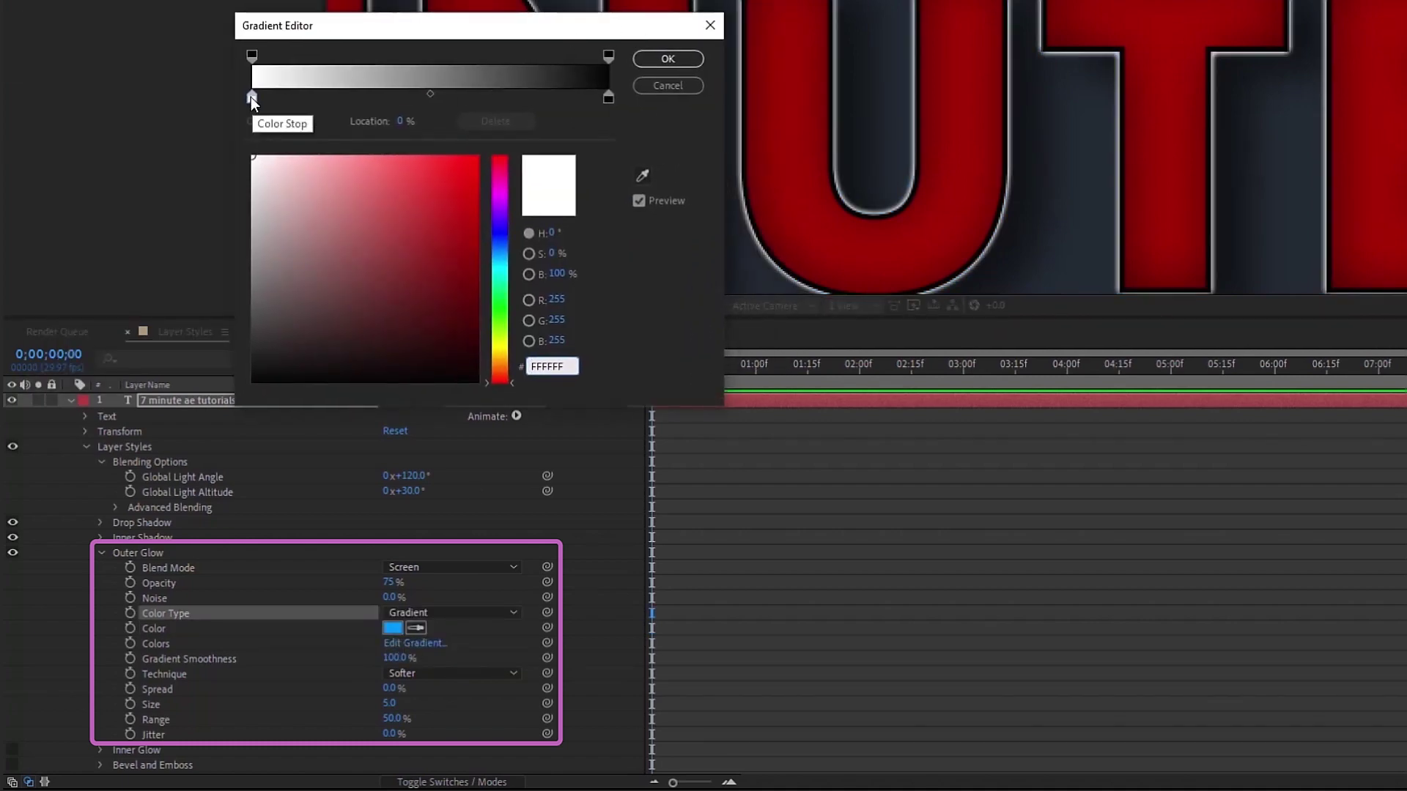
left_click(477, 171)
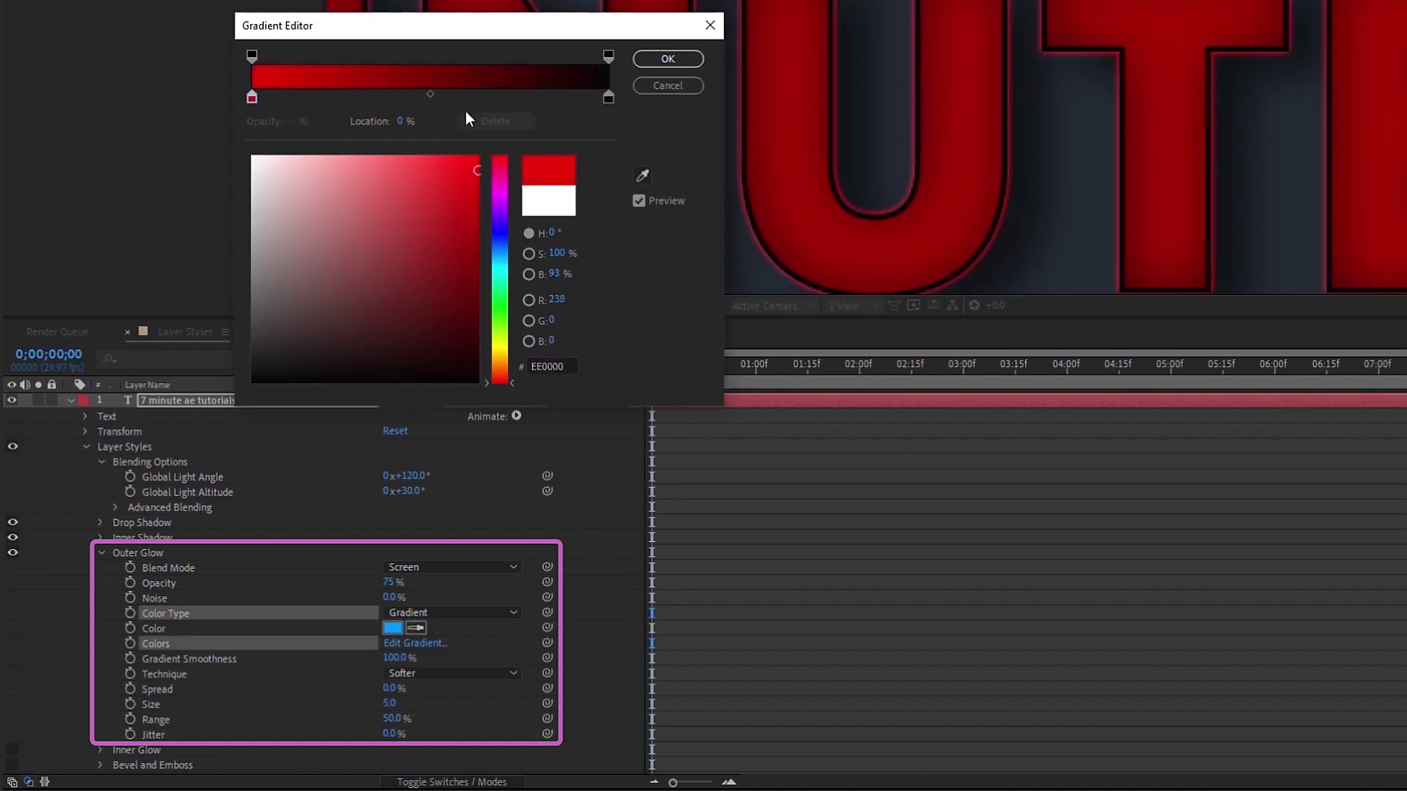
left_click(608, 99)
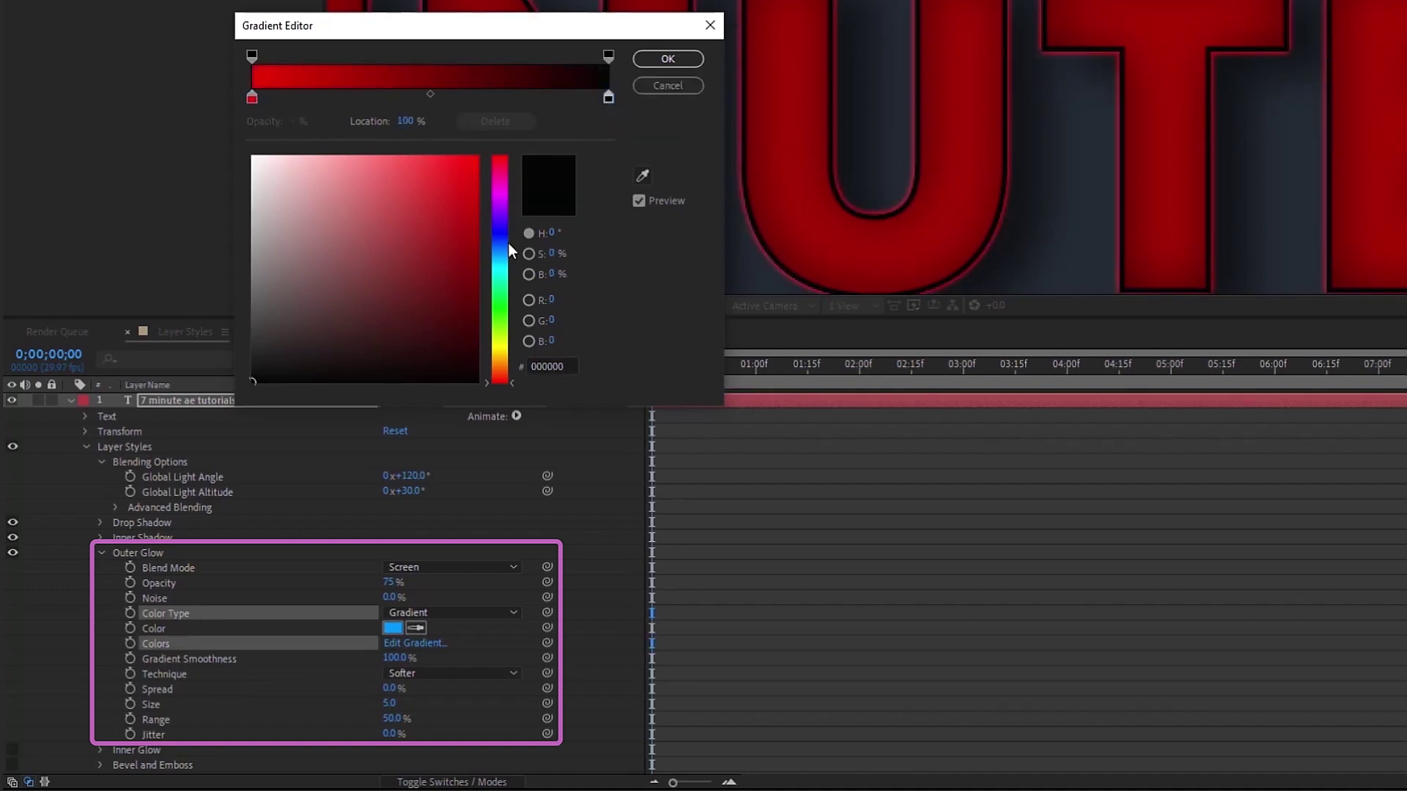
left_click(499, 284)
left_click(477, 166)
left_click(668, 59)
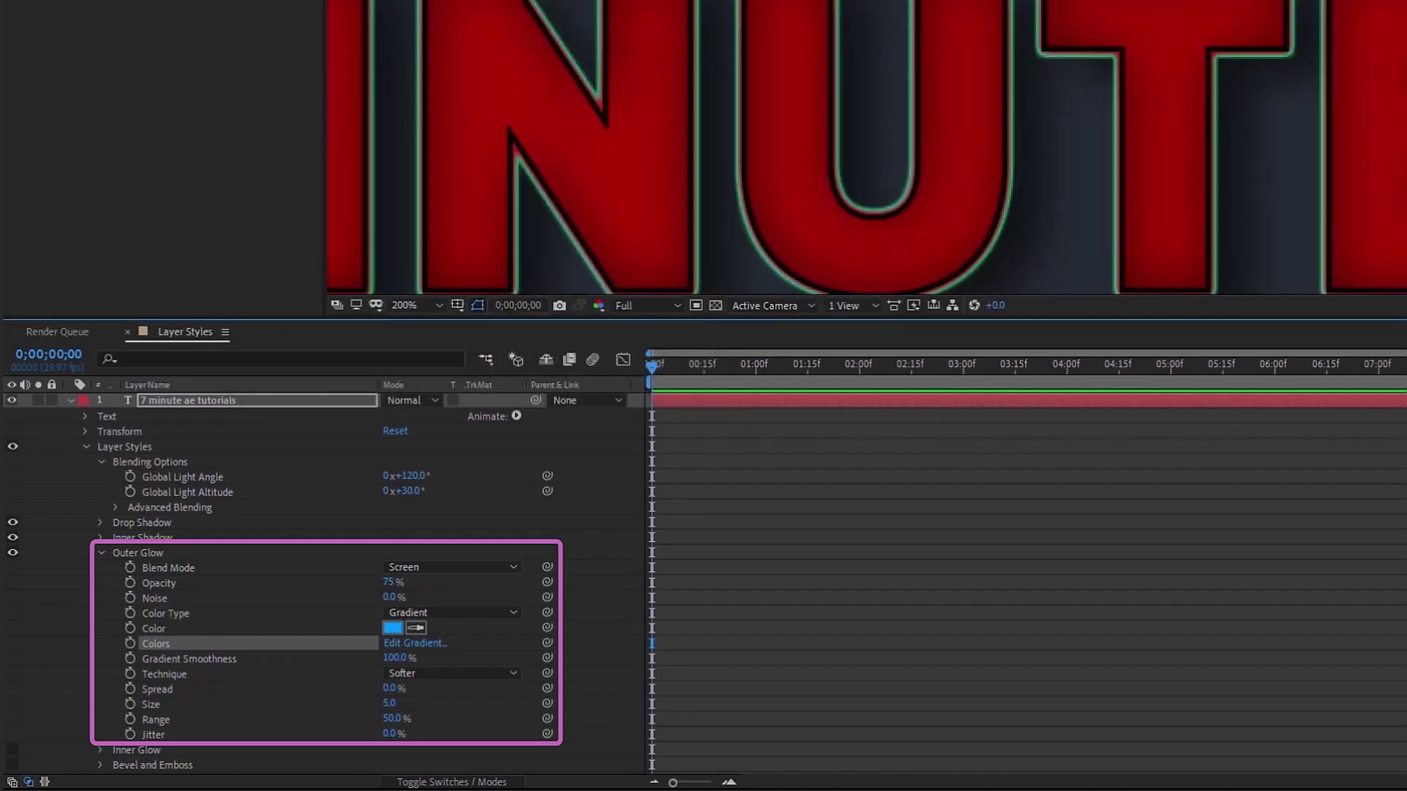
Step: Return the outer glow to a single white (FFFFFF) colour
left_click(235, 612)
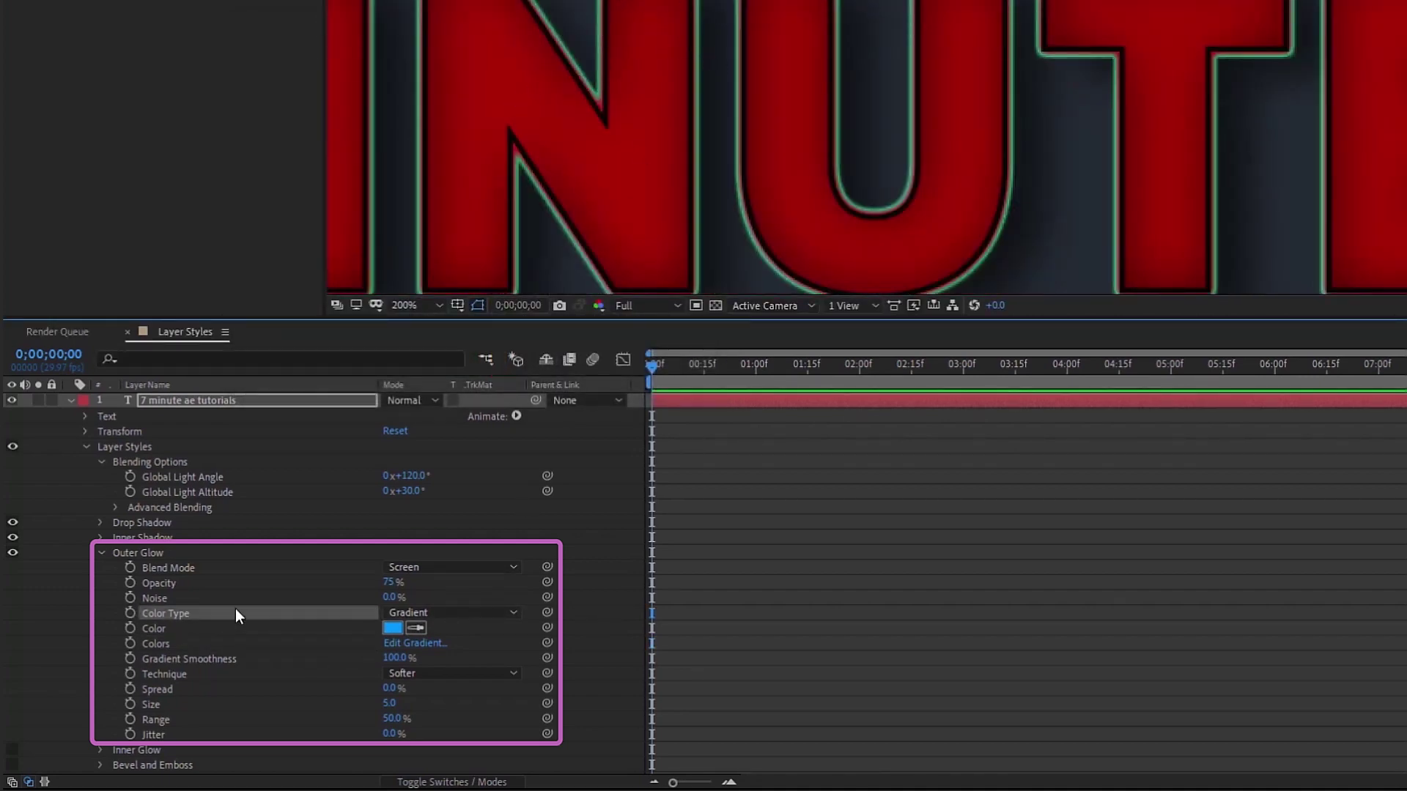
left_click(419, 614)
left_click(447, 631)
left_click(392, 628)
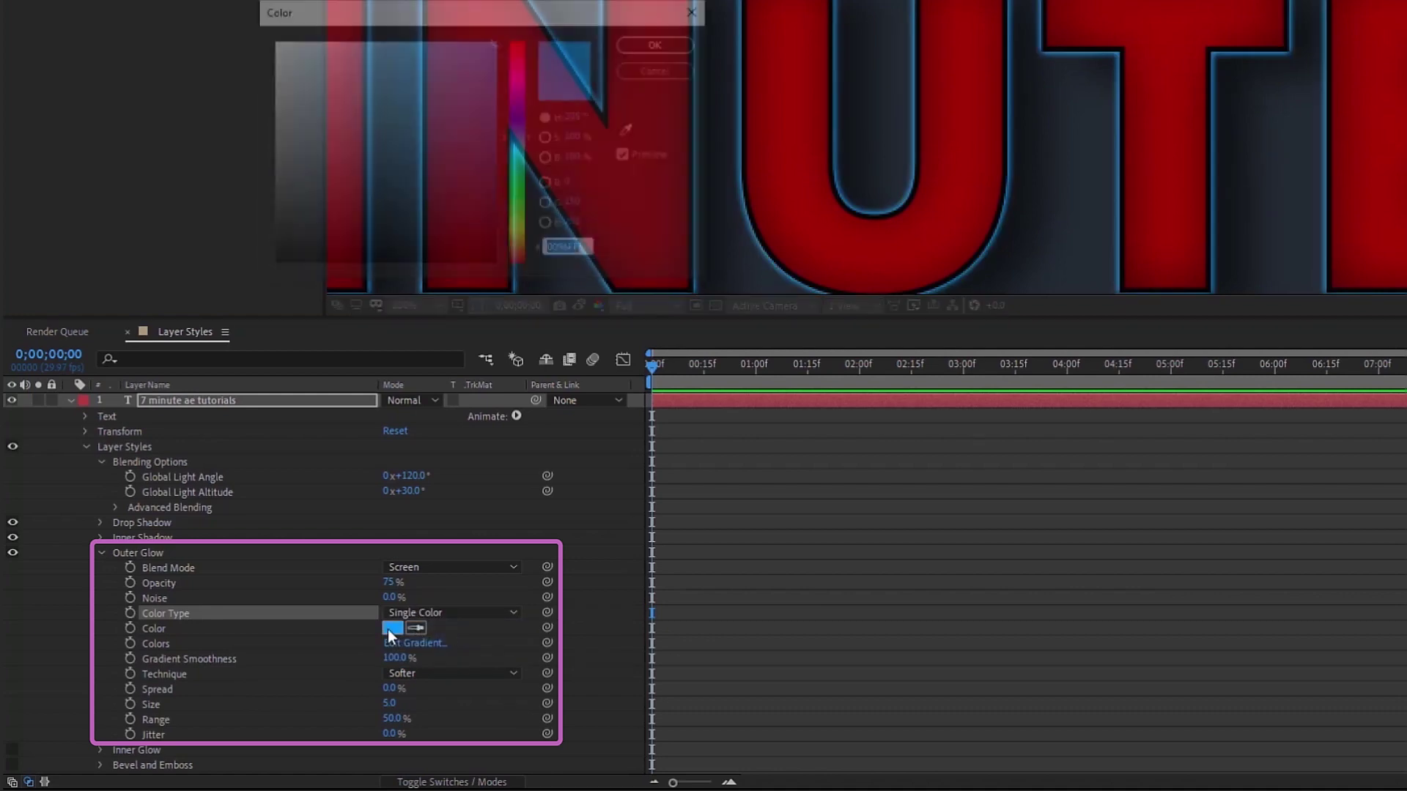
left_click(271, 41)
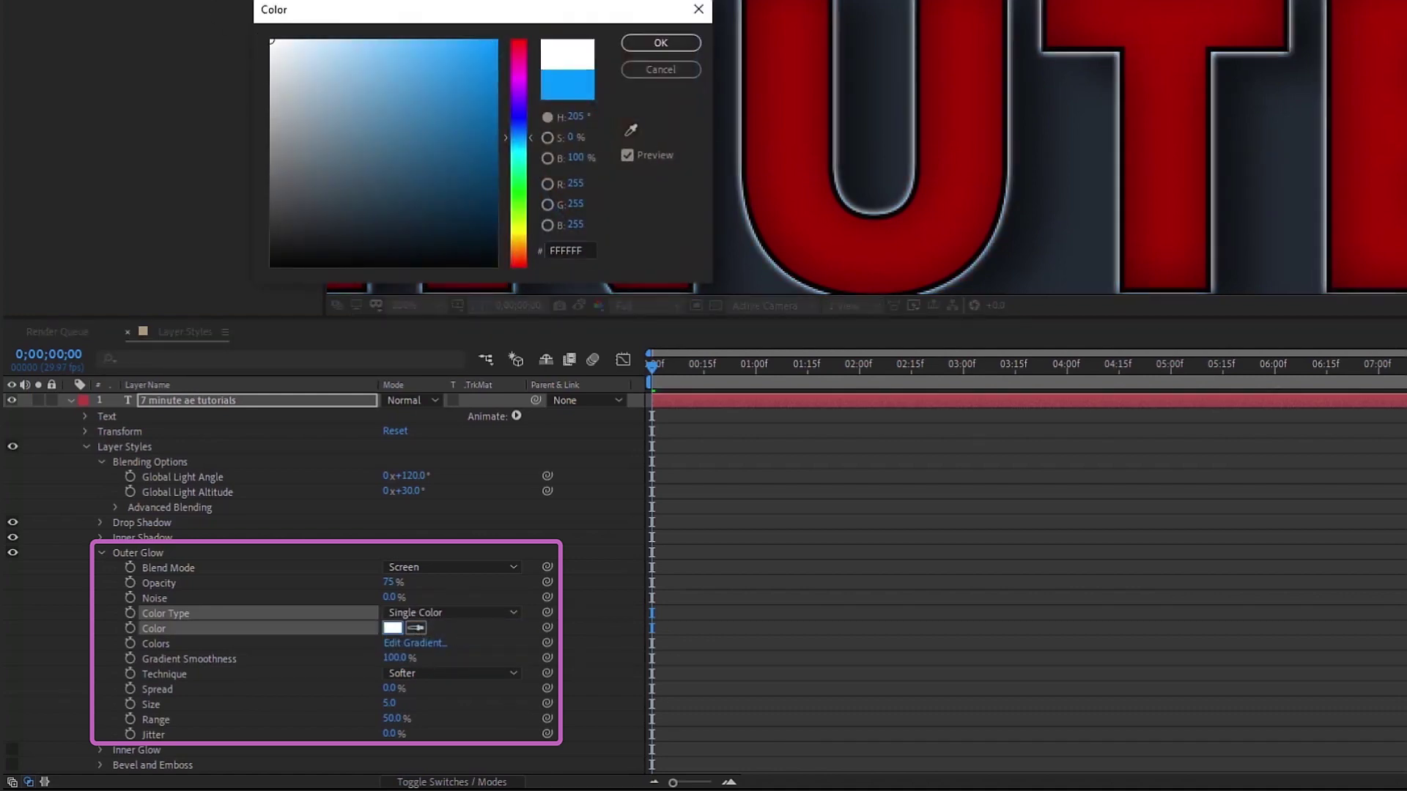
left_click(626, 46)
Step: Reduce the outer glow Range to 40%
scroll(405, 682, "down", 1)
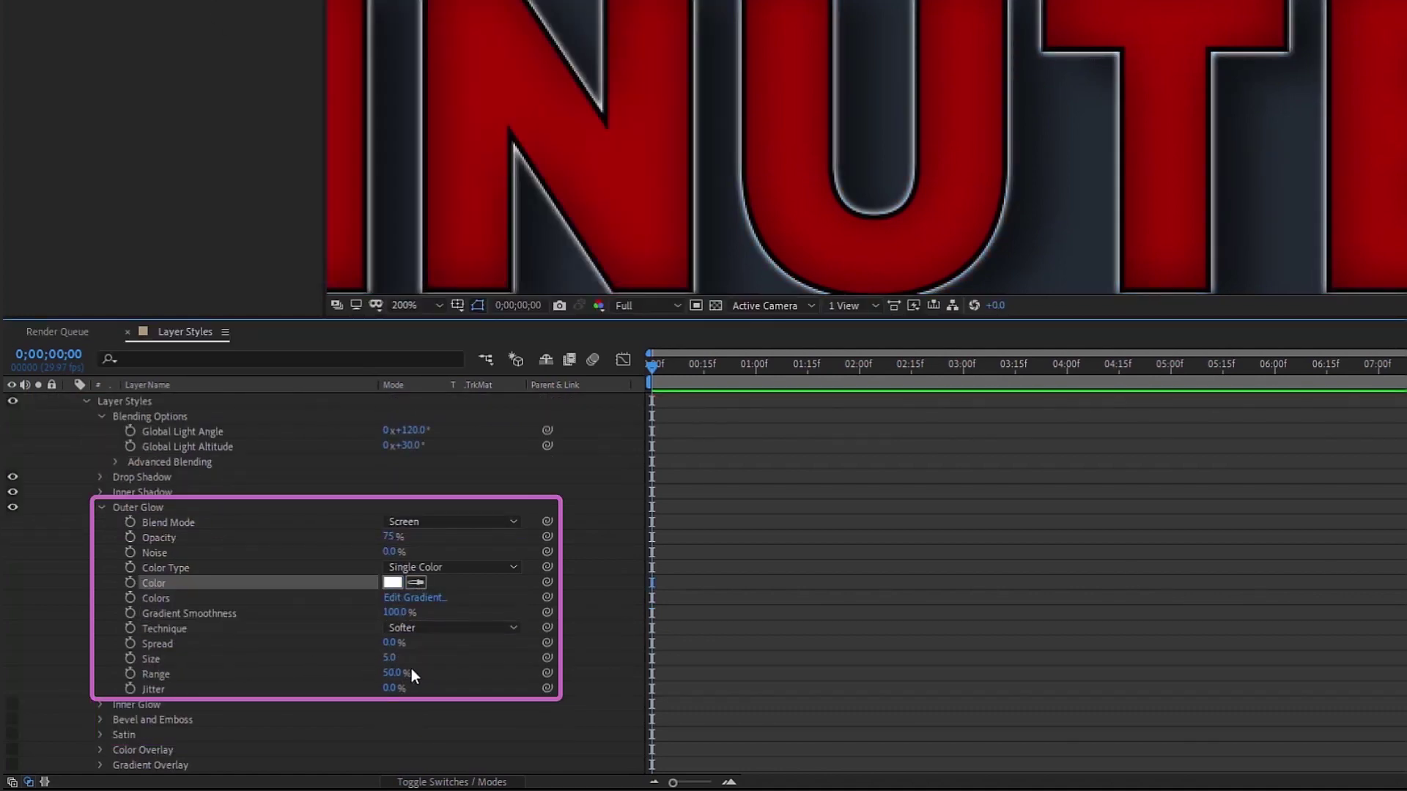
left_click(394, 674)
type("40")
left_click(494, 662)
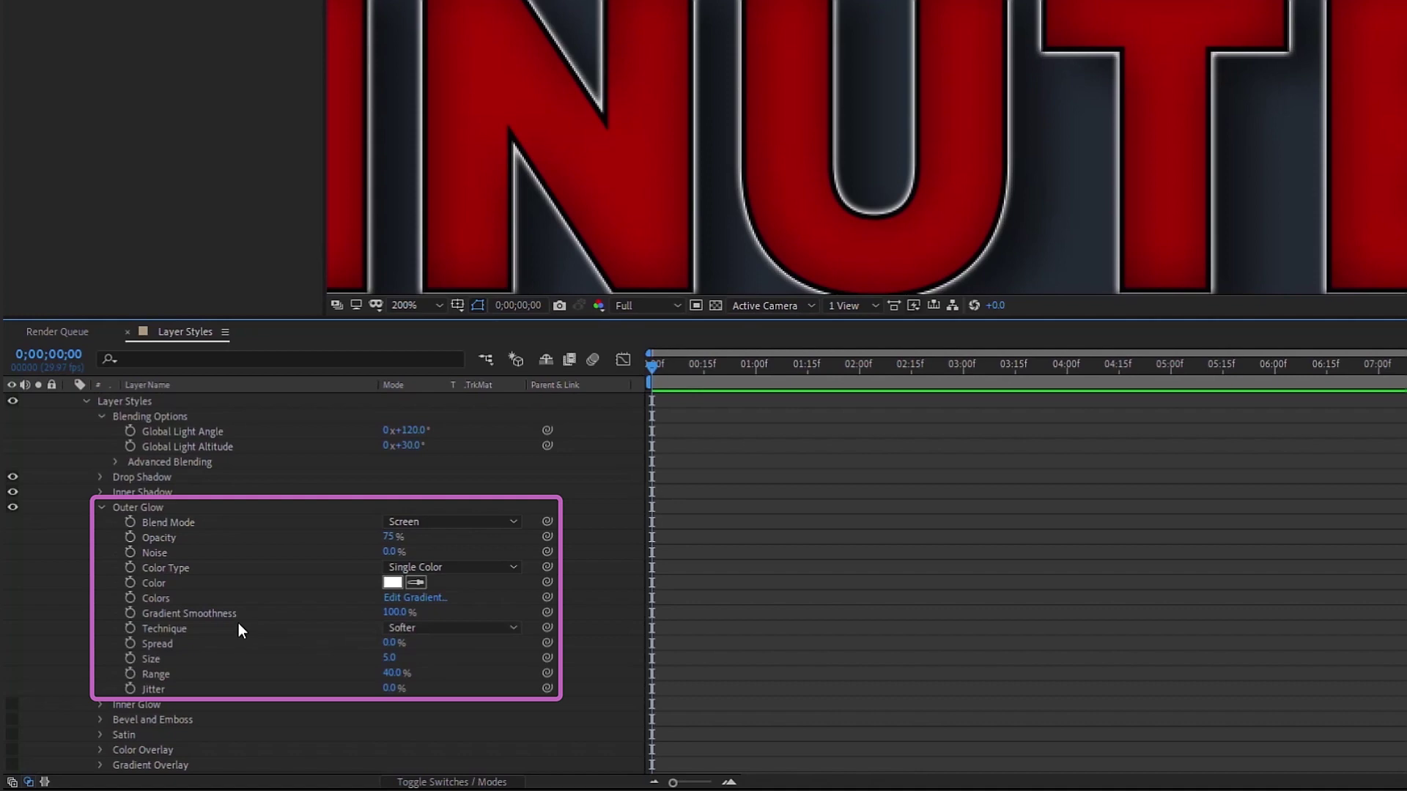
Step: Try the Precise glow technique, keep Softer, and collapse Outer Glow
left_click(417, 628)
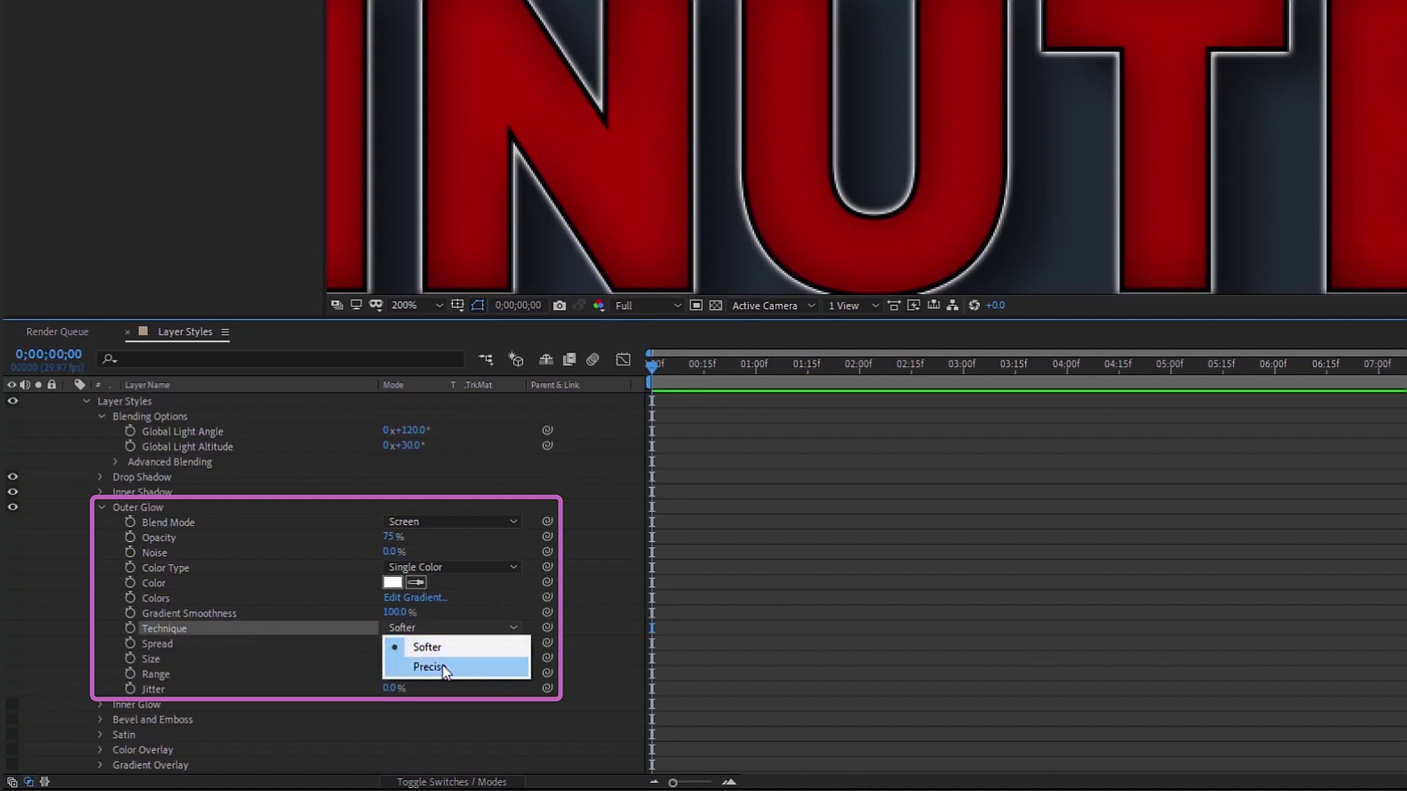
left_click(441, 667)
left_click(448, 628)
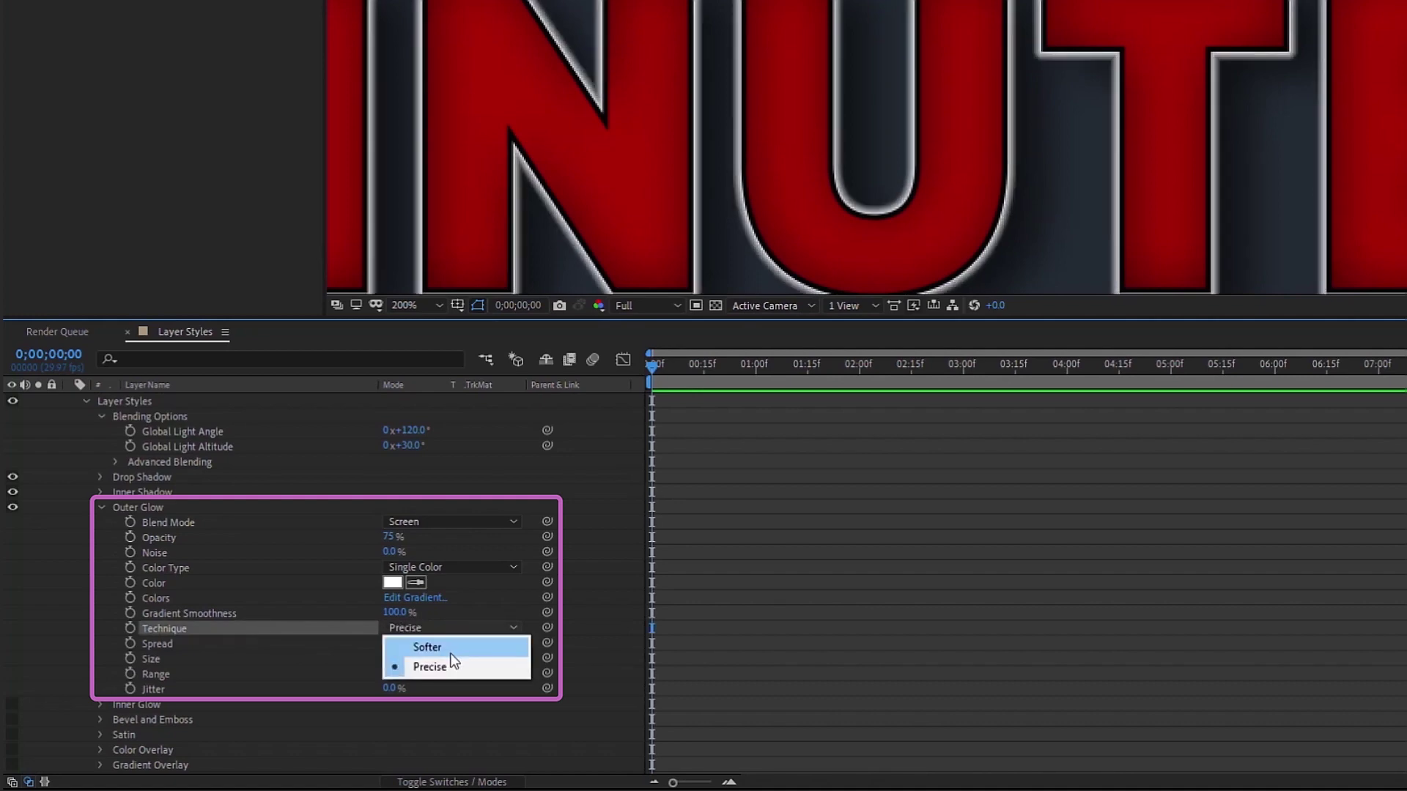
left_click(448, 649)
left_click(101, 506)
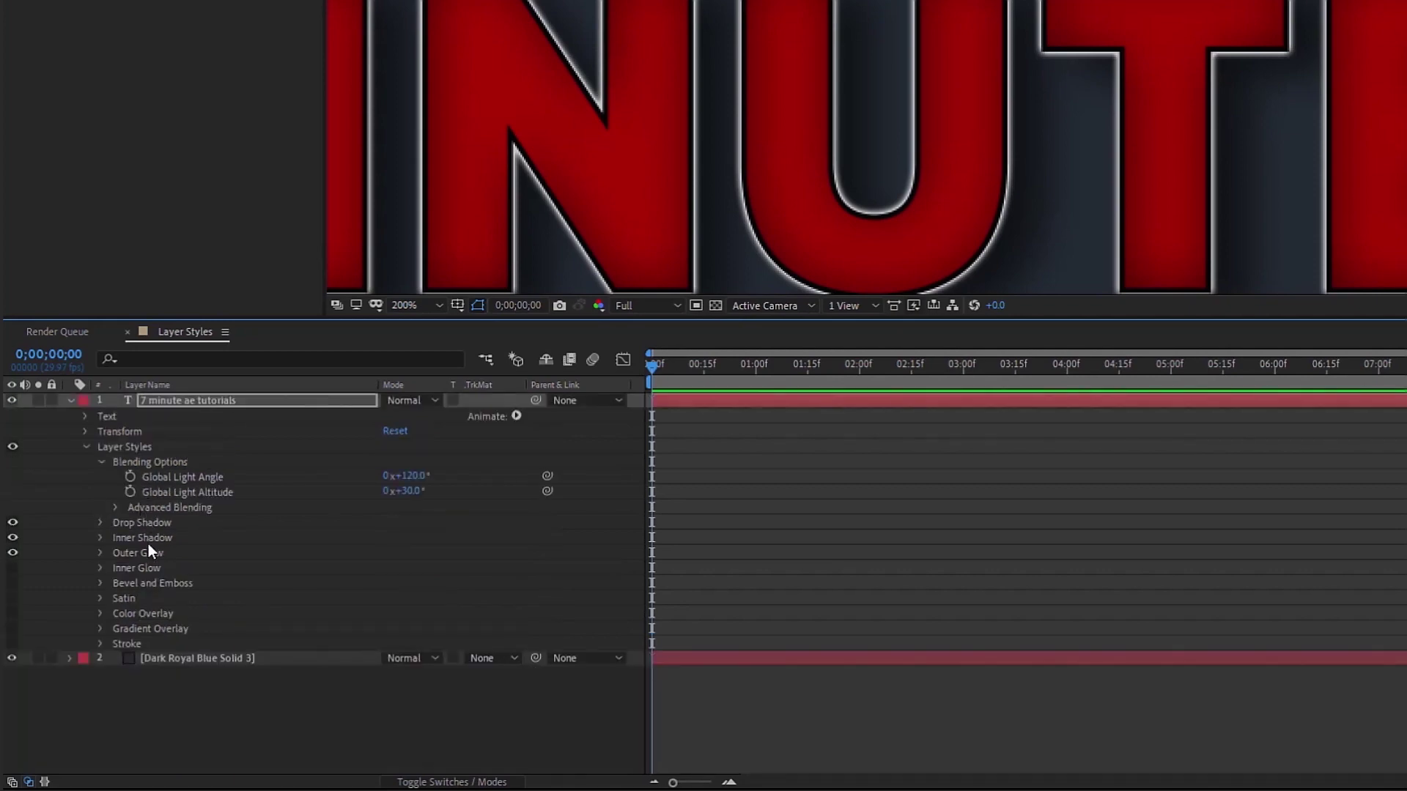
Step: Enable the Inner Glow style and expand its settings
left_click(115, 568)
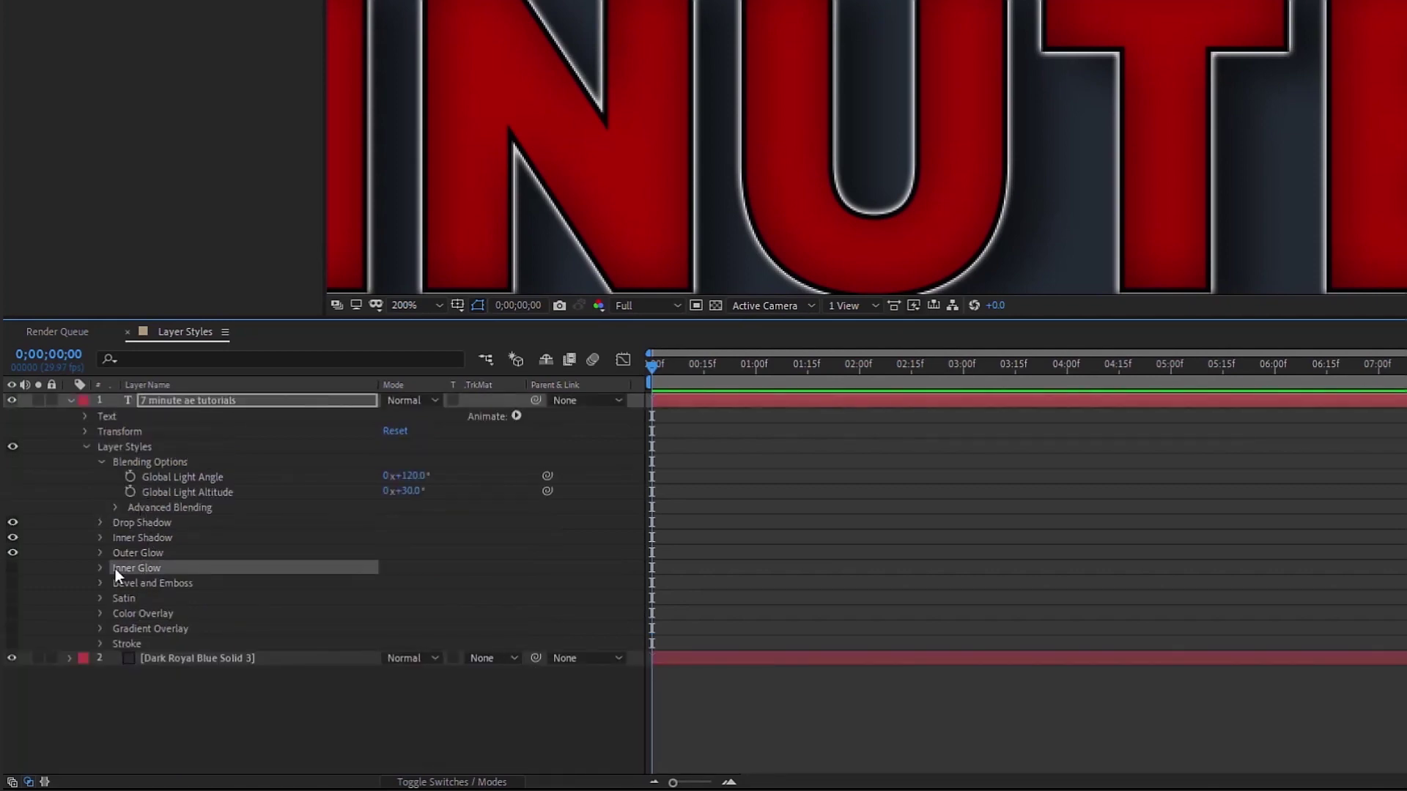
left_click(11, 567)
left_click(12, 568)
left_click(12, 568)
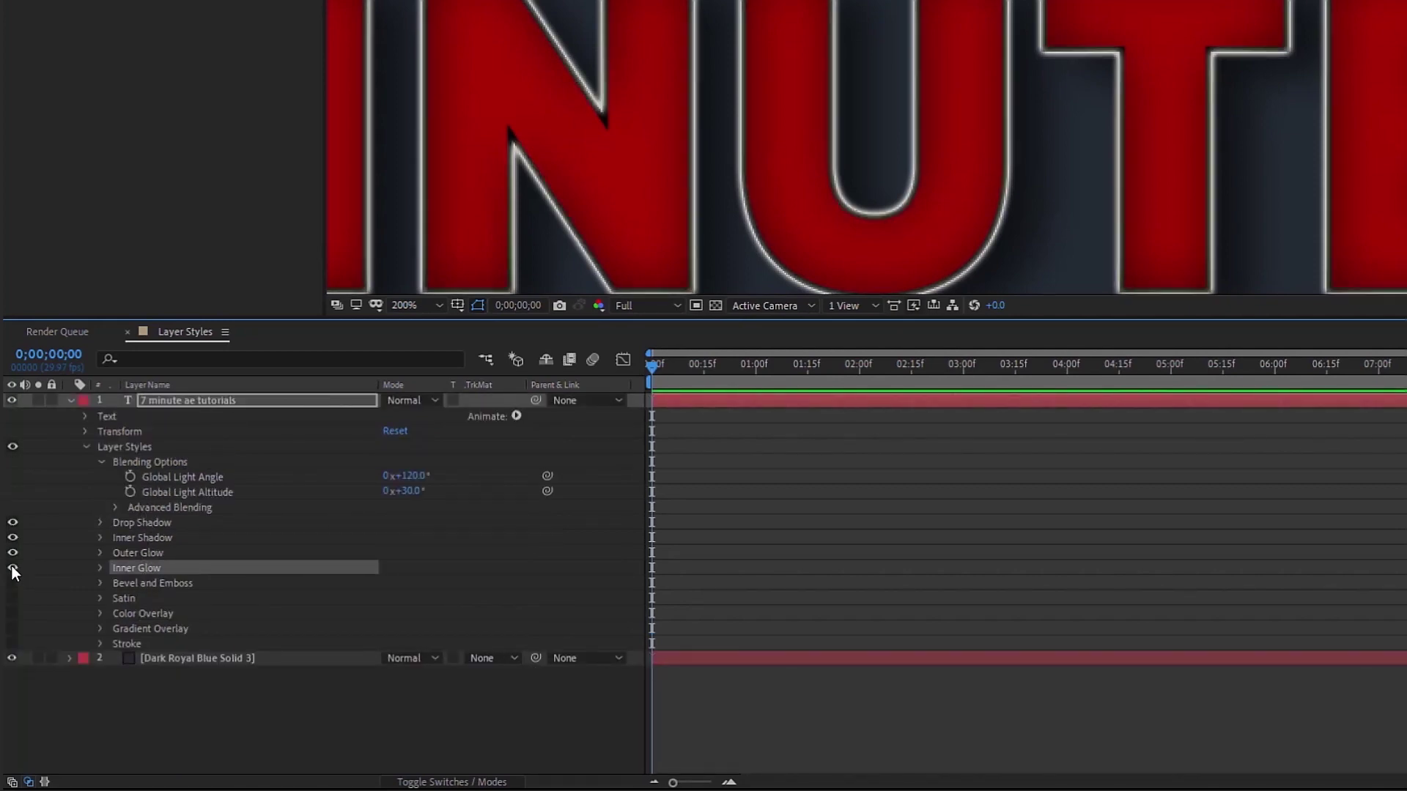
left_click(100, 568)
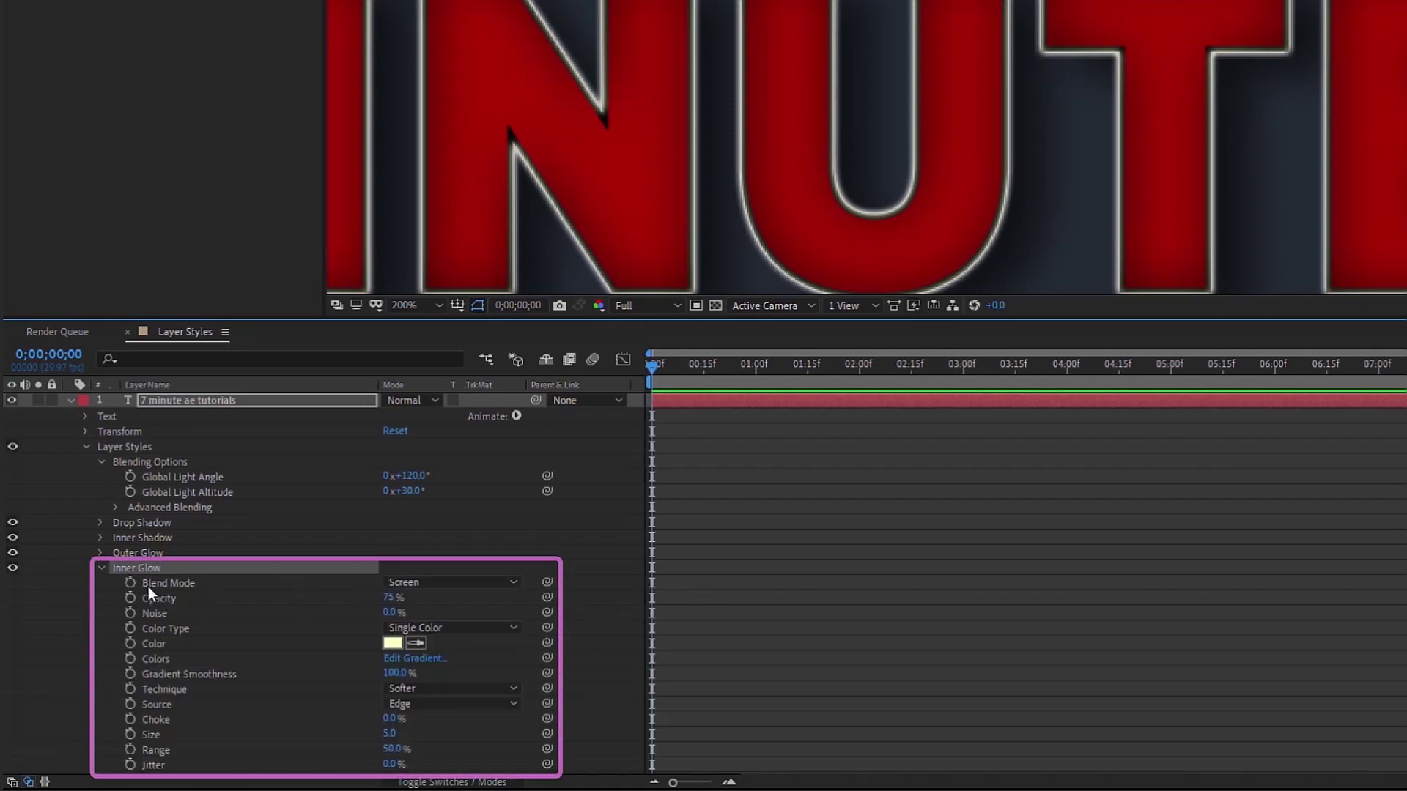
Step: Test a 52% inner glow opacity, revert to 75%, and keep Single Color
left_click(149, 584)
left_click_drag(390, 599, 376, 575)
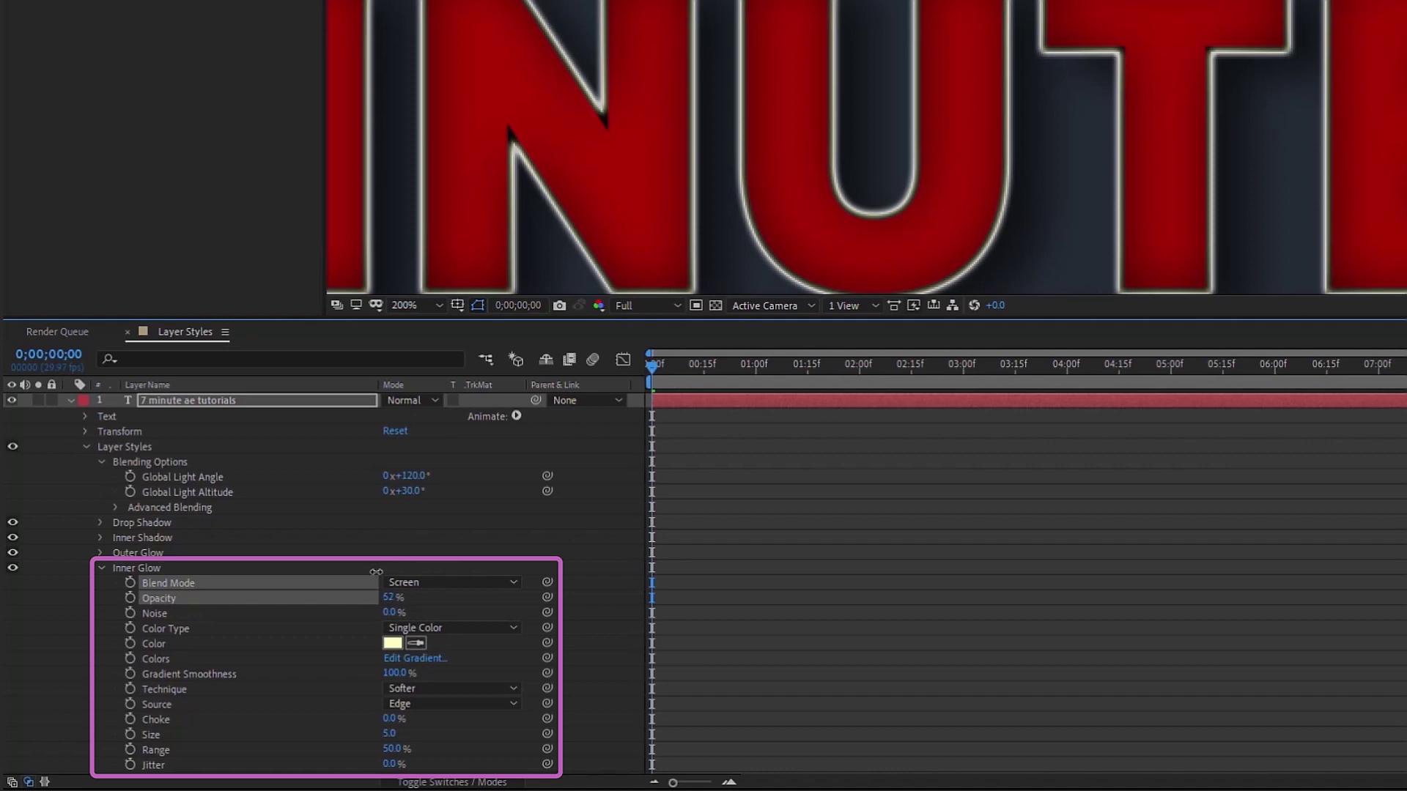
key("ctrl+z")
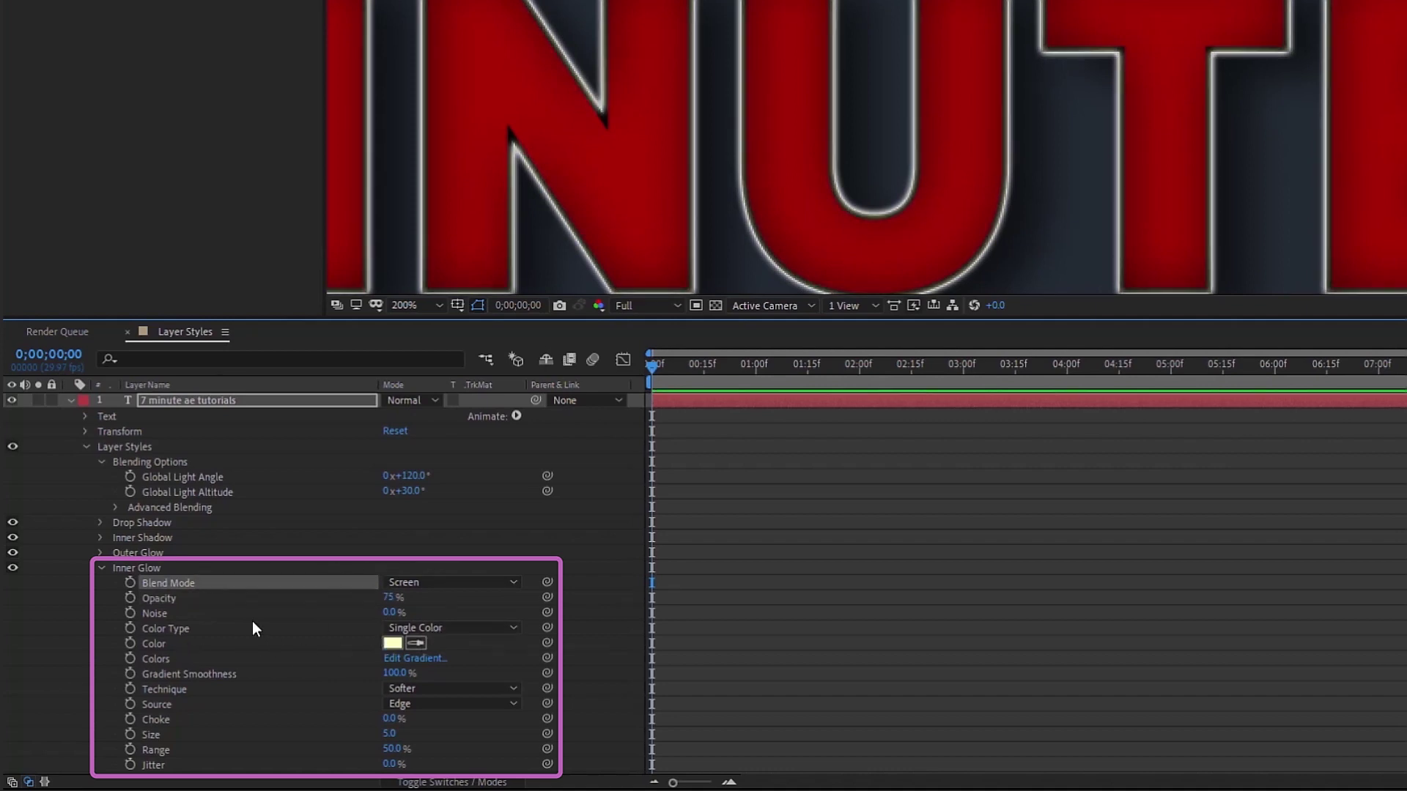
left_click(252, 624)
left_click(400, 628)
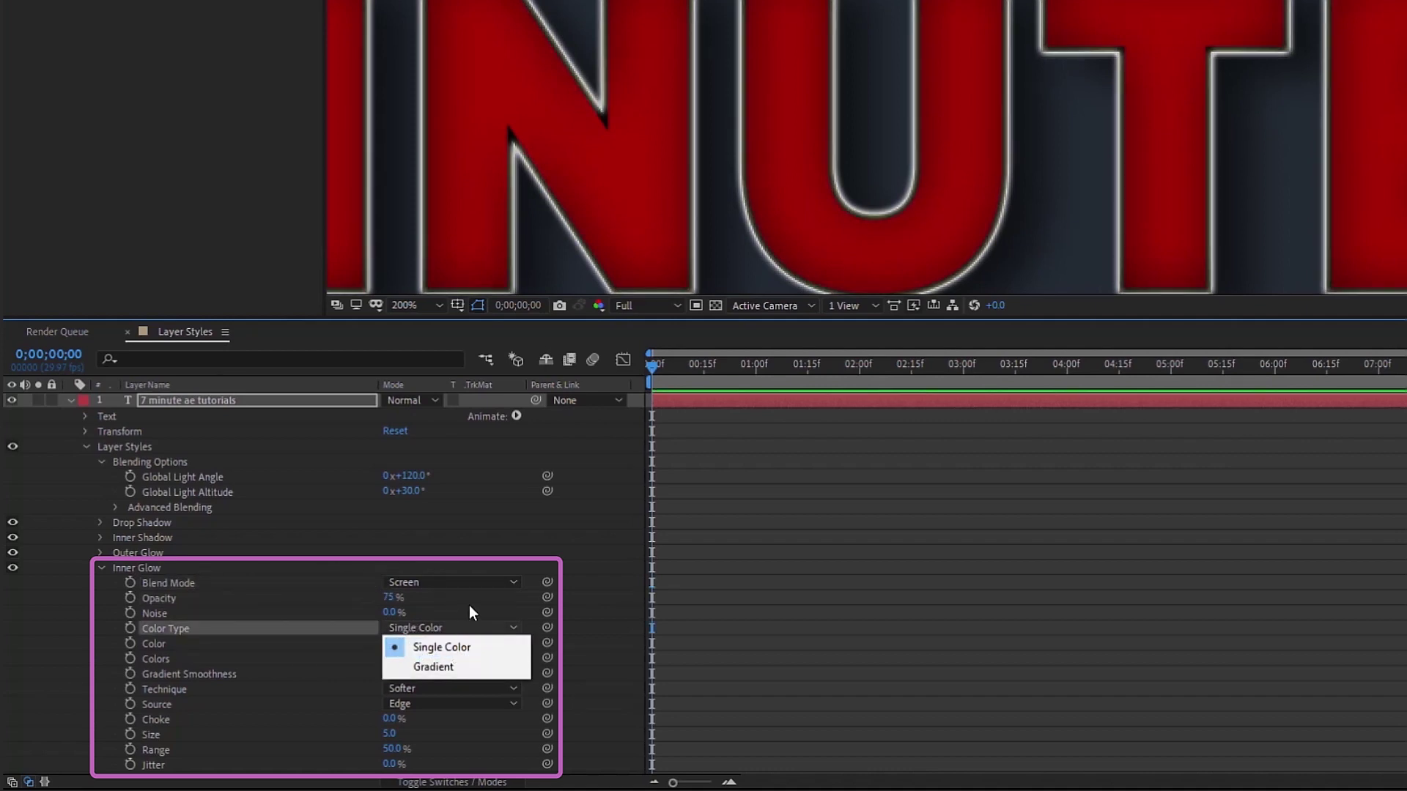
left_click(346, 640)
Step: Try the Precise inner glow technique, then return it to Softer
left_click(447, 691)
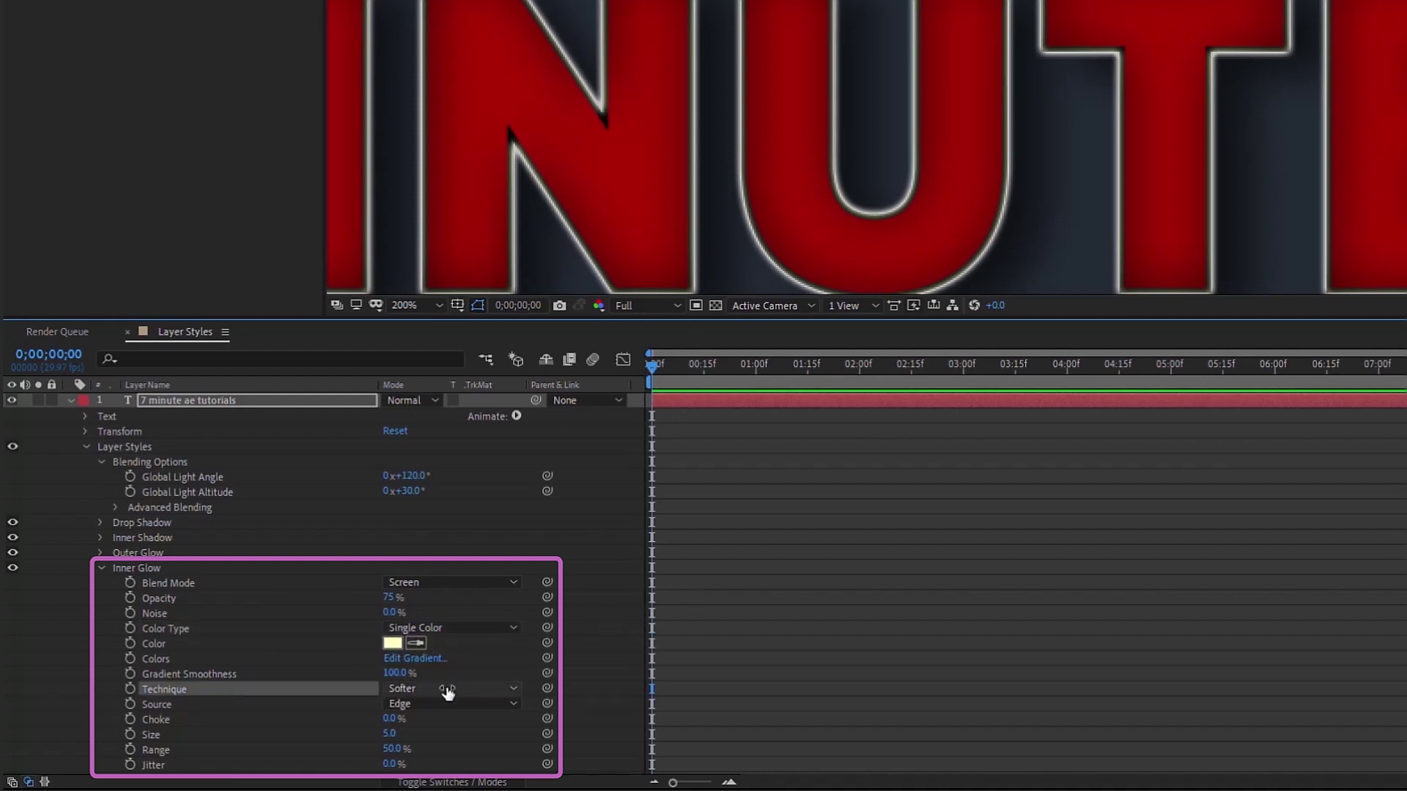
left_click(446, 692)
left_click(441, 728)
left_click(491, 686)
left_click(454, 712)
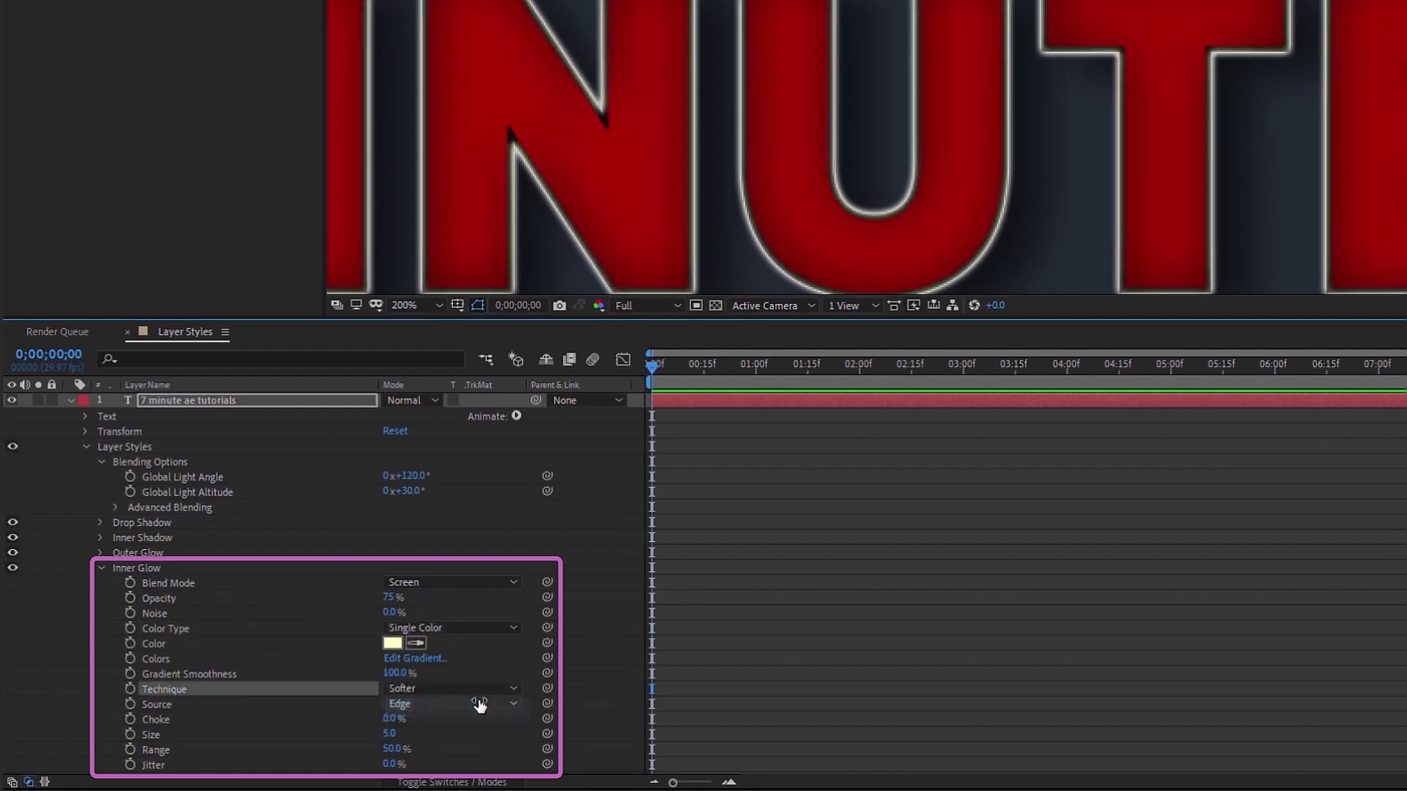
Step: Test a Center source at size 36, then settle on Edge source with size 7
left_click(432, 705)
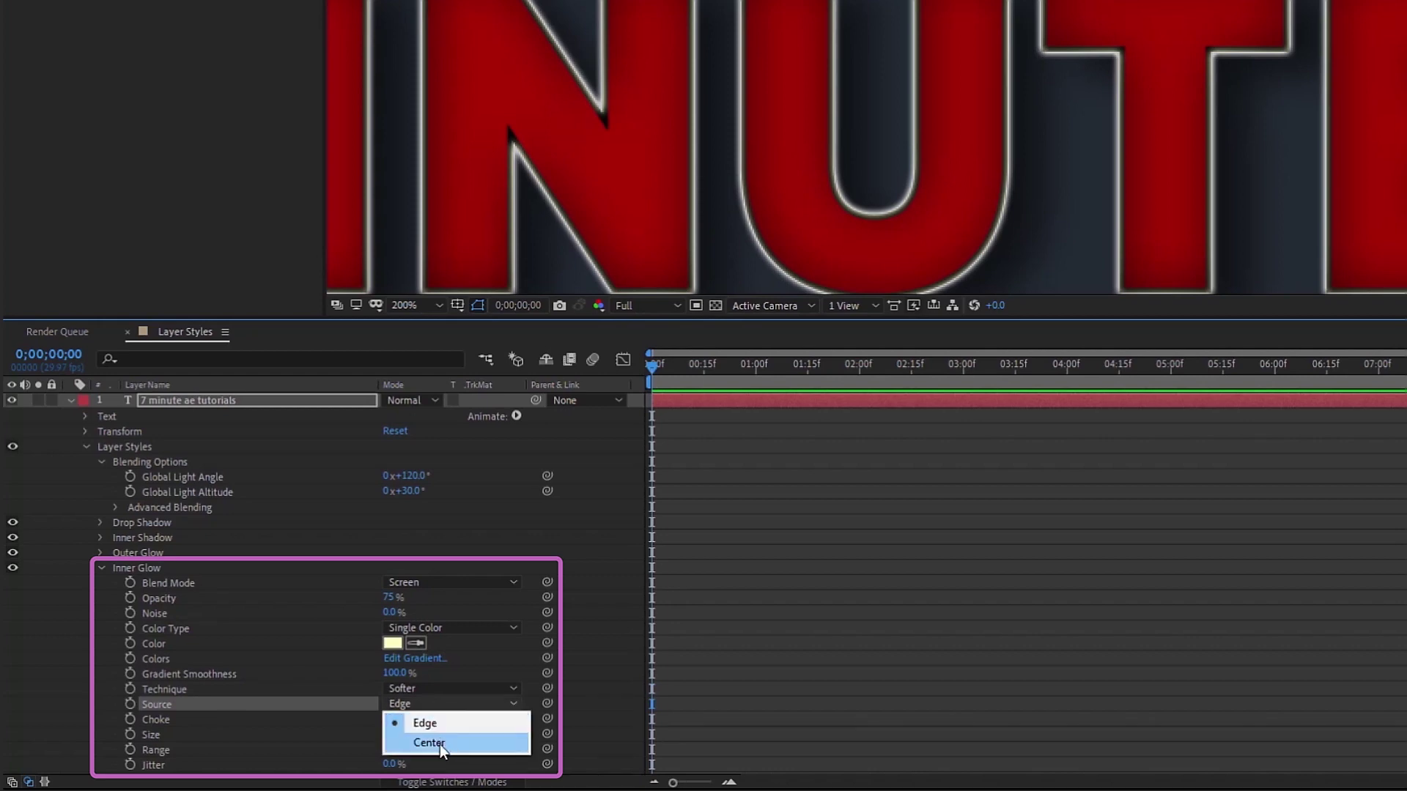
left_click(440, 744)
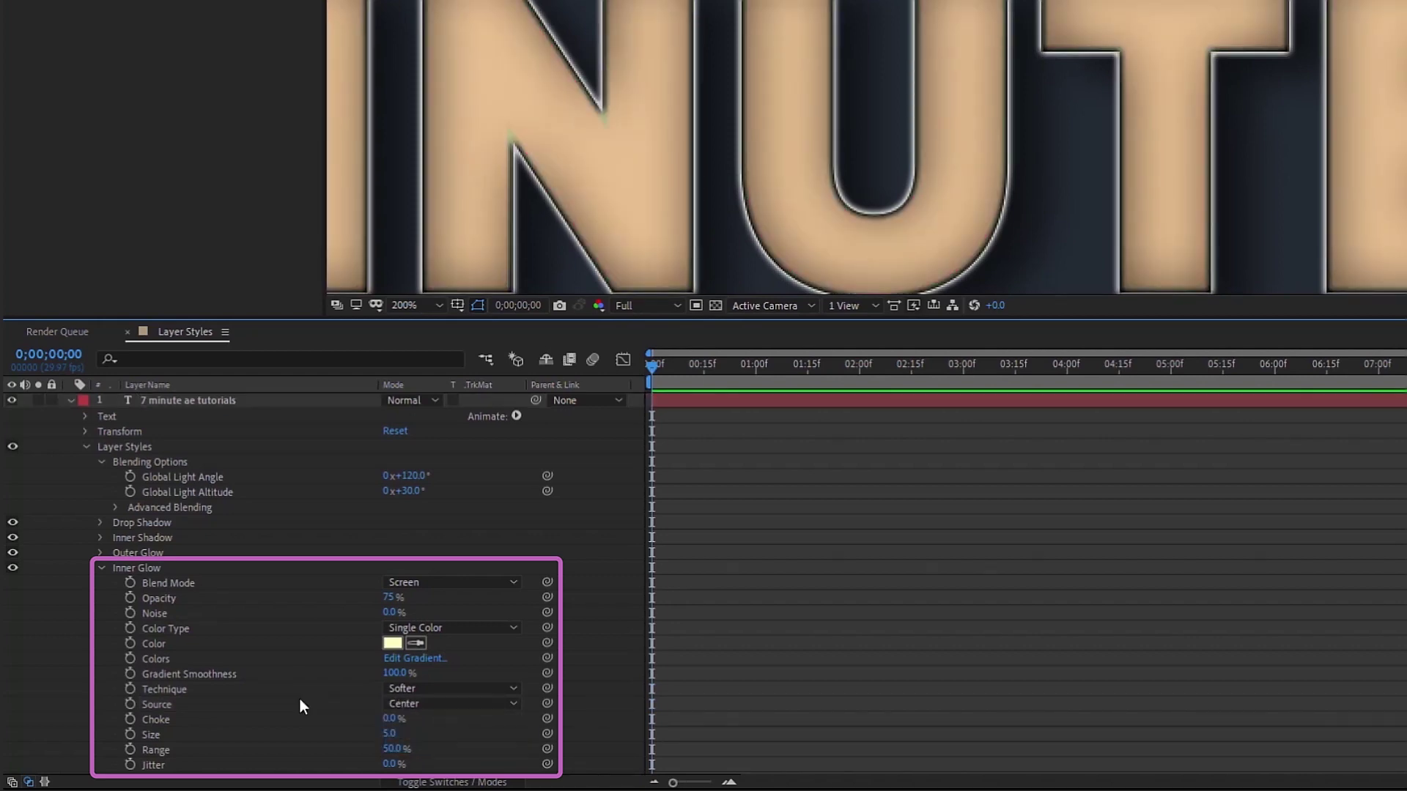
scroll(381, 696, "down", 2)
left_click_drag(390, 738, 395, 731)
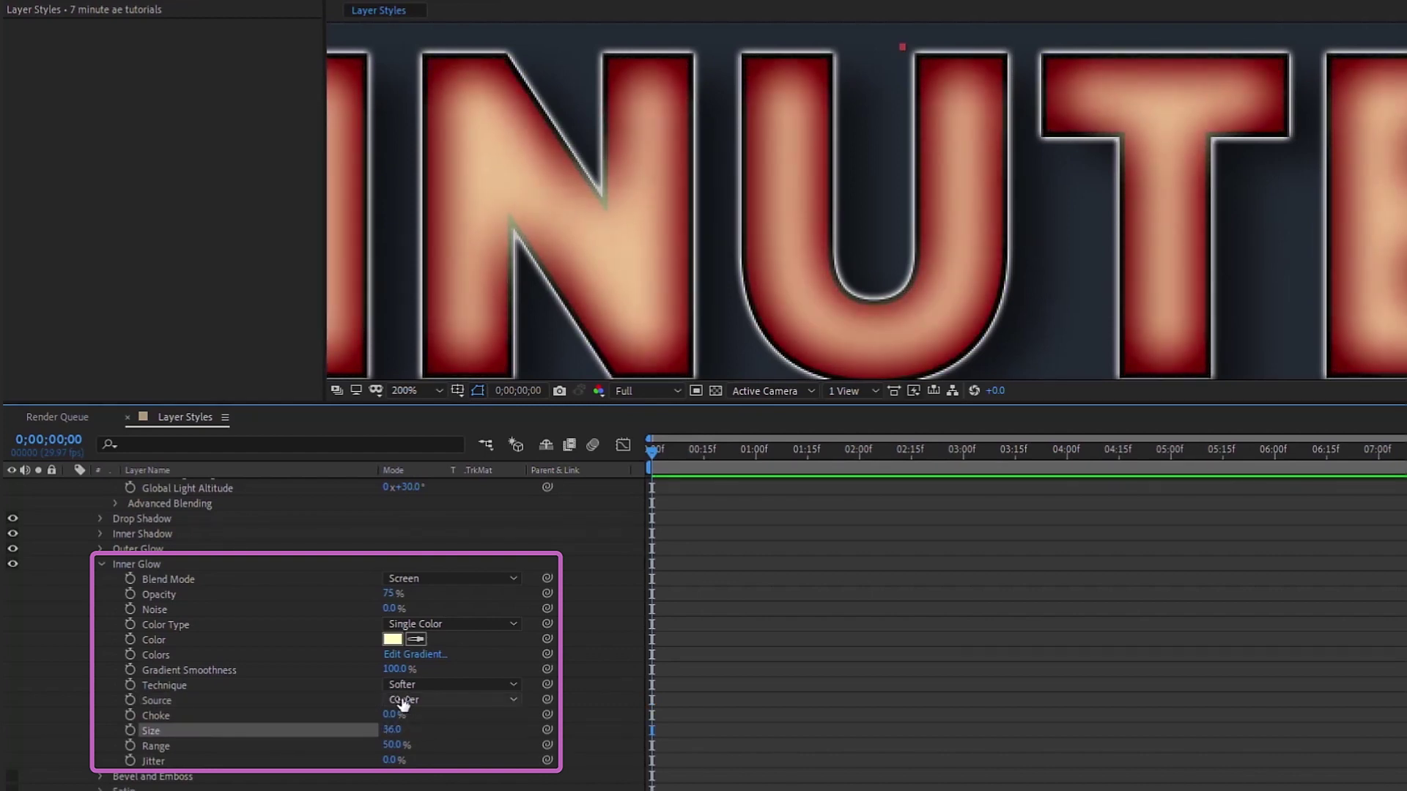
left_click(407, 701)
left_click(431, 718)
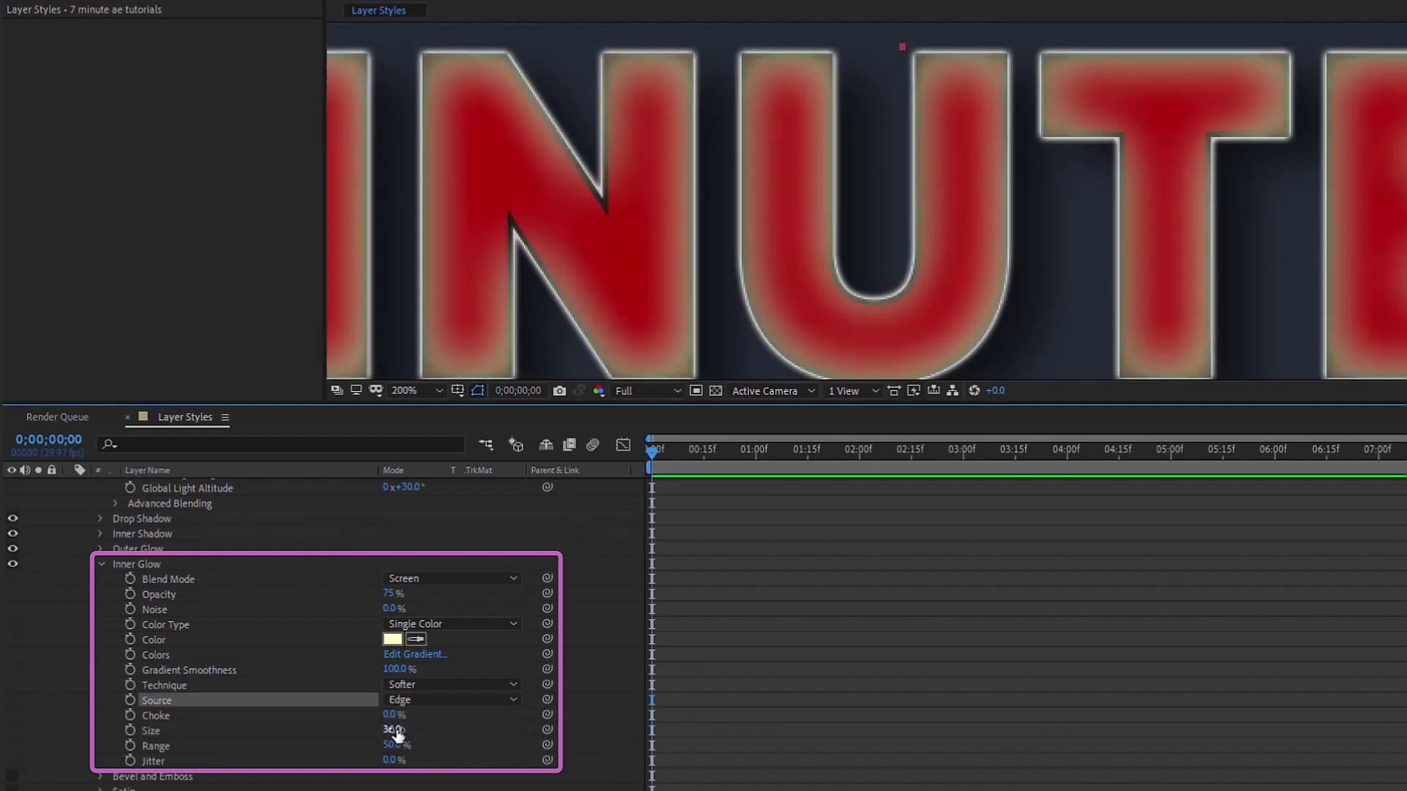
left_click(396, 729)
type("7")
key("Return")
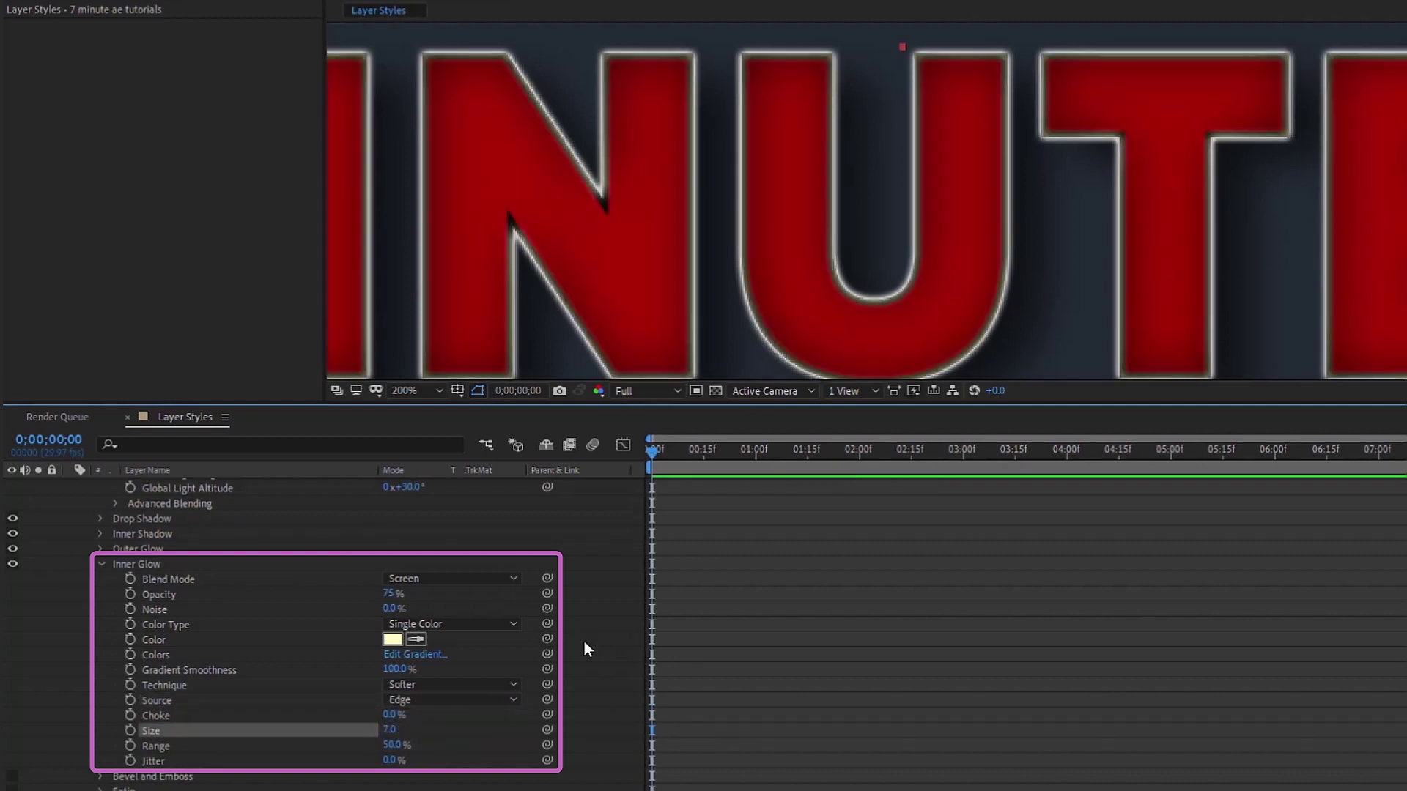
Step: Collapse Inner Glow and toggle the Bevel and Emboss style on and off
left_click(102, 564)
scroll(740, 274, "down", 4)
left_click(7, 670)
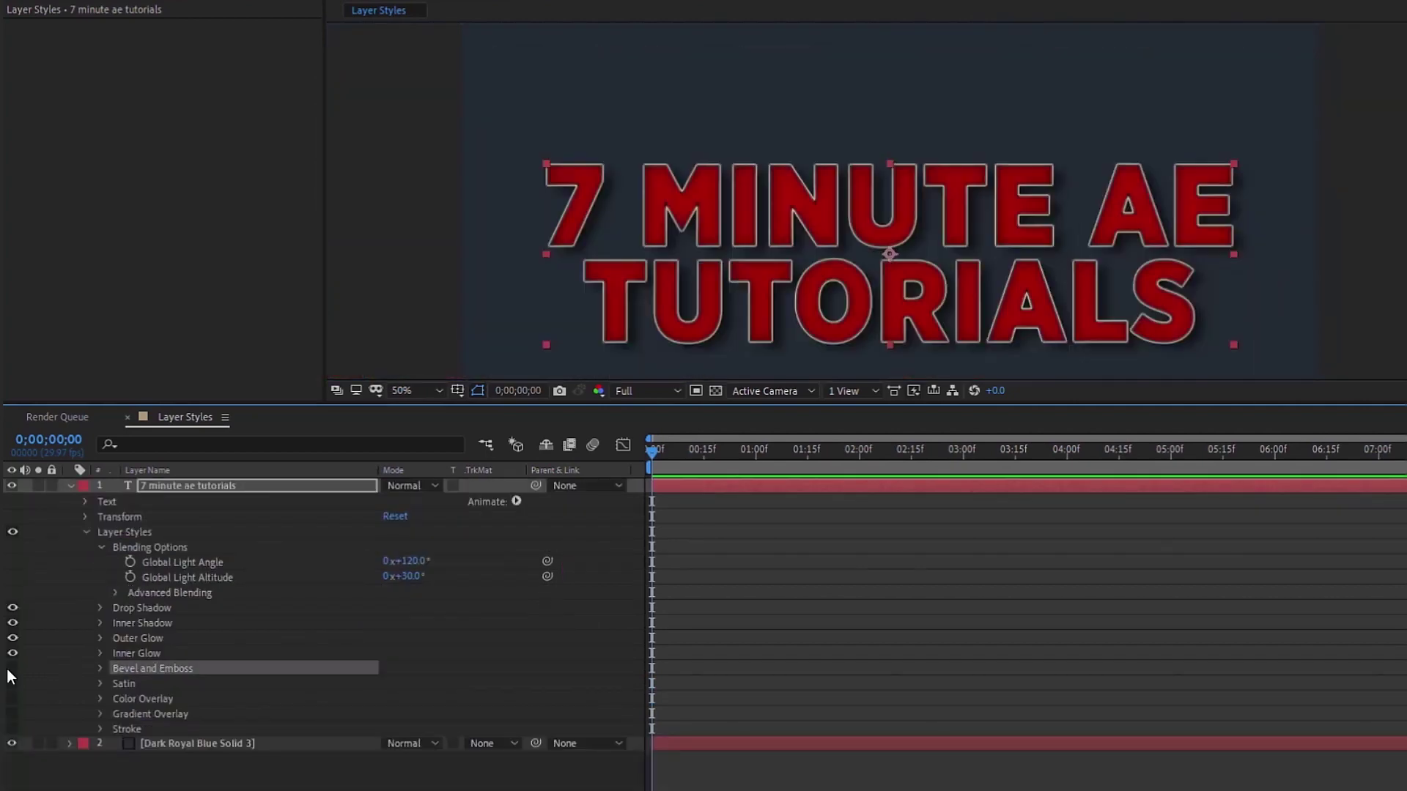
scroll(511, 346, "up", 2)
left_click(12, 668)
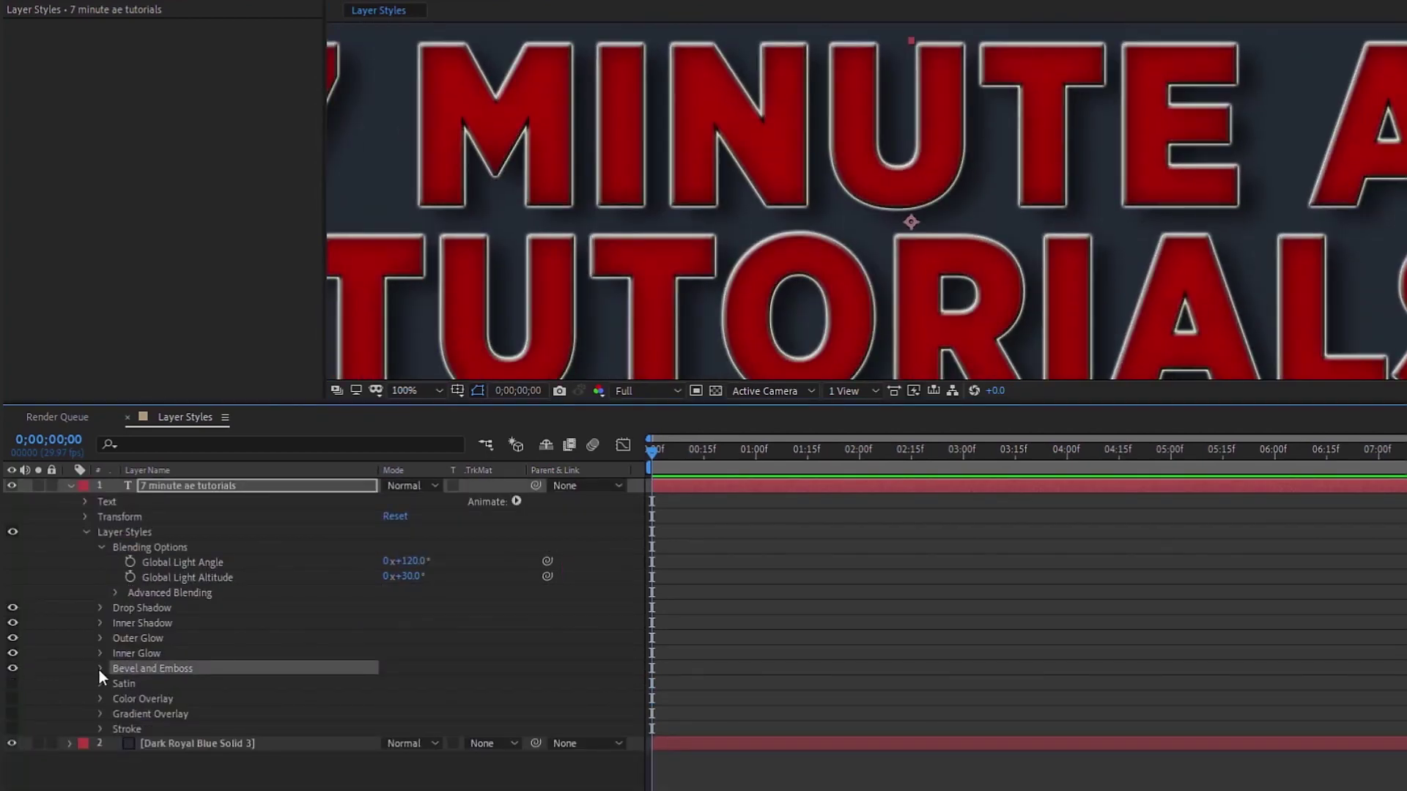
left_click(12, 668)
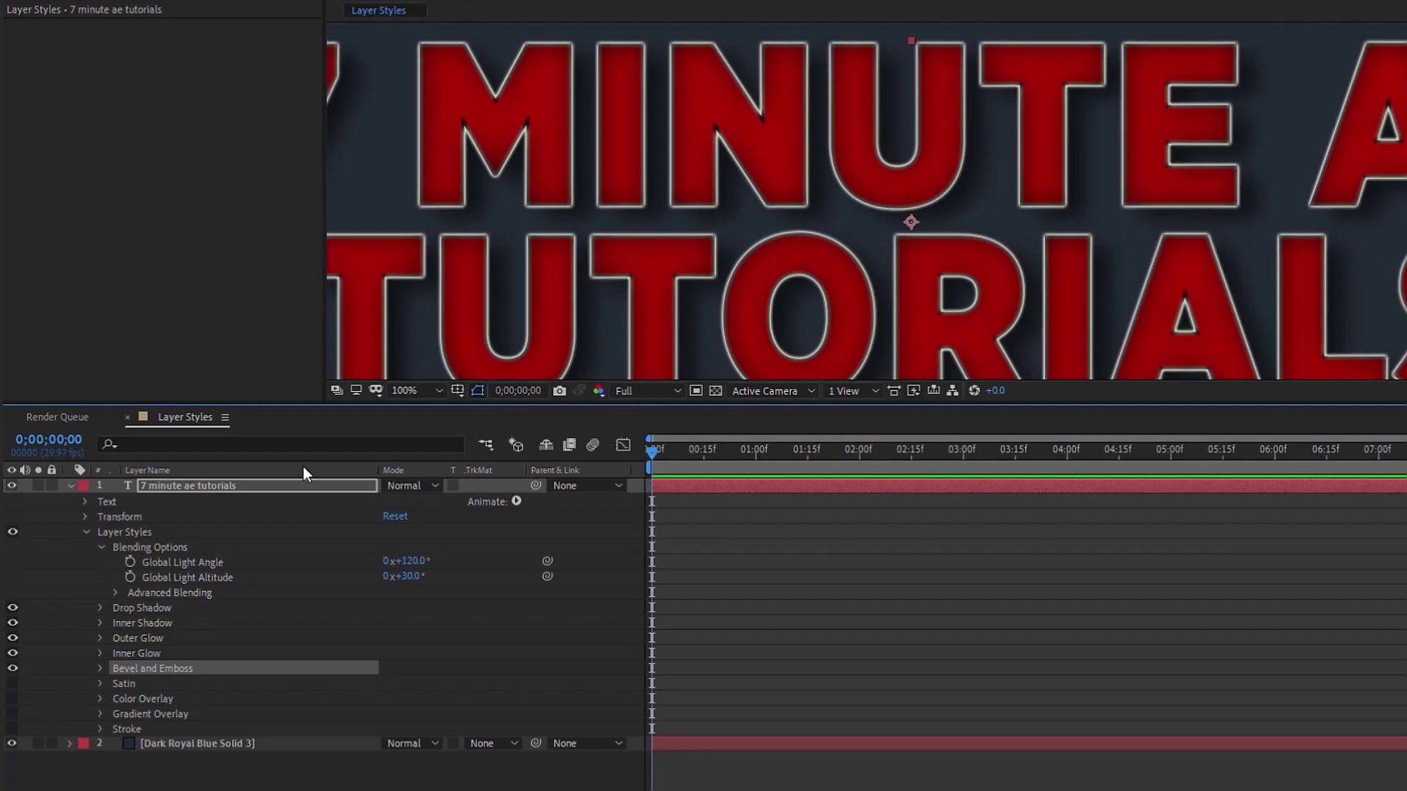
scroll(716, 204, "up", 2)
Step: Enable Bevel and Emboss, expand it, and browse the bevel style list
left_click(12, 667)
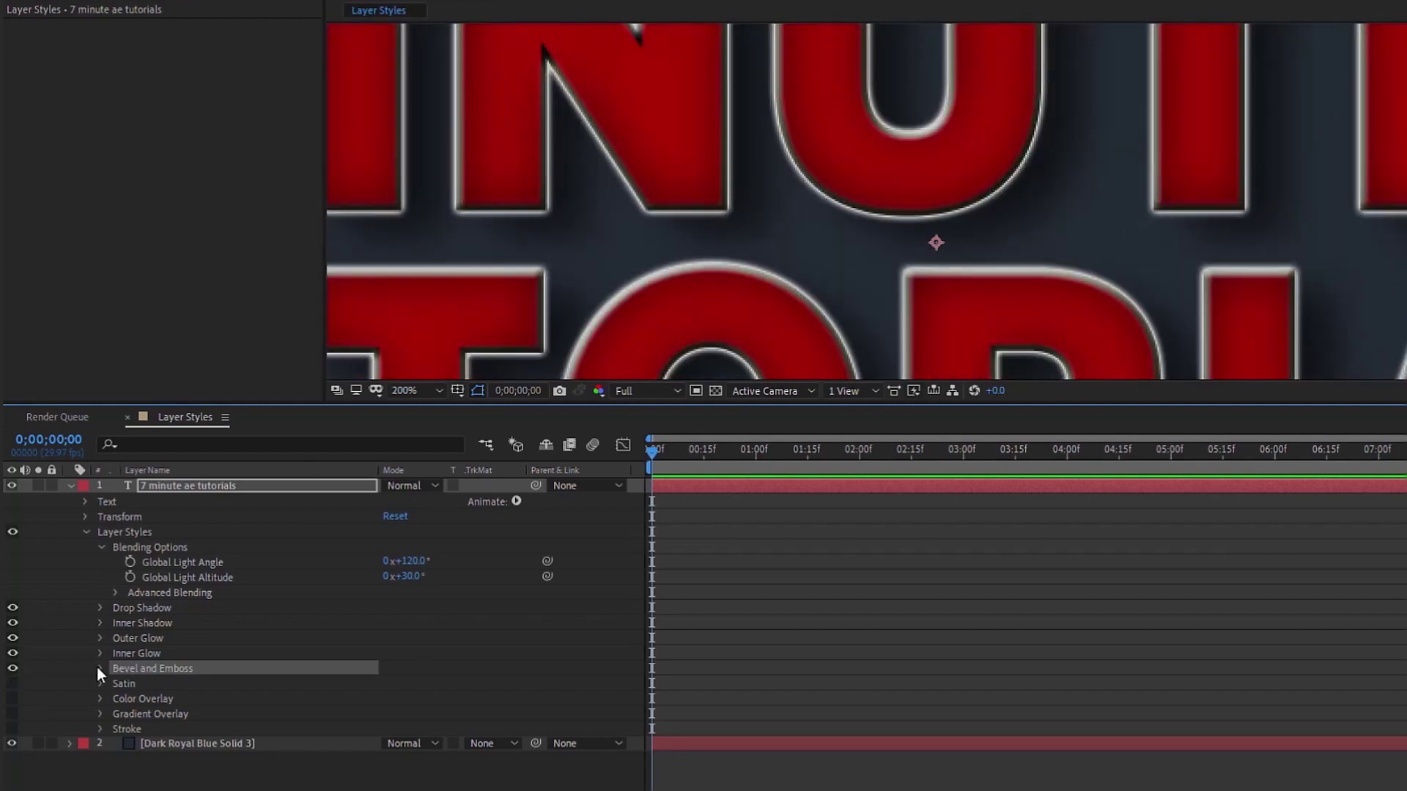
left_click(98, 669)
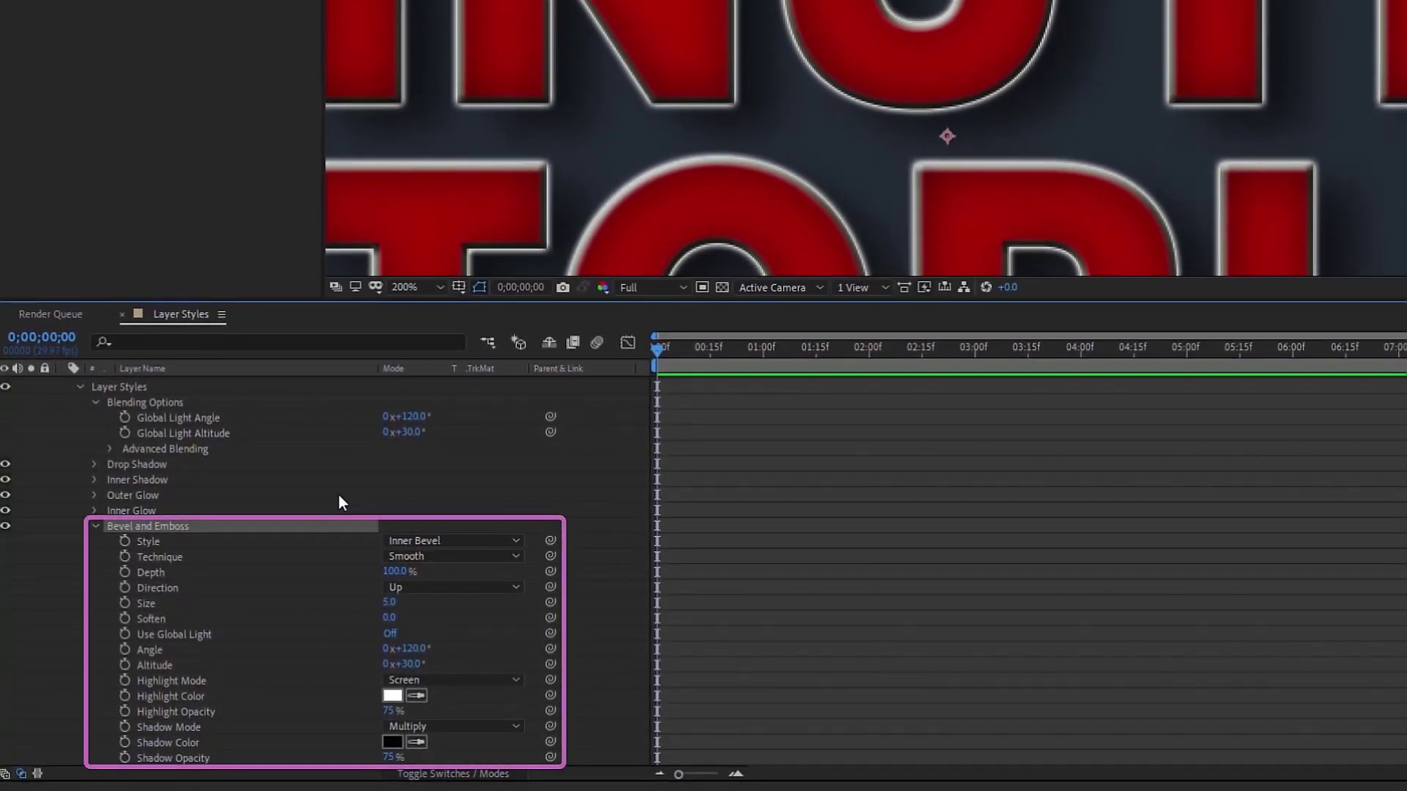
scroll(339, 498, "down", 2)
left_click(192, 493)
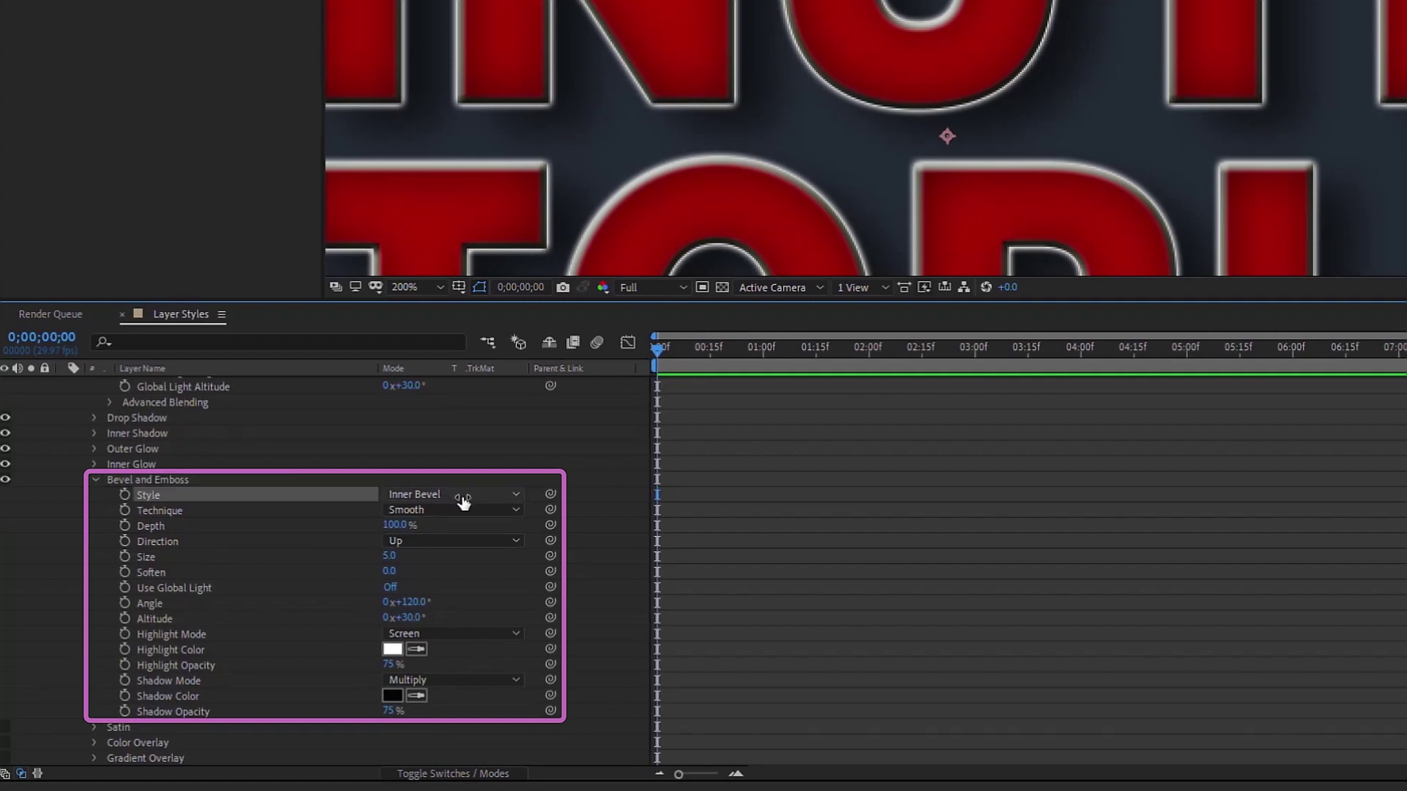
left_click(465, 498)
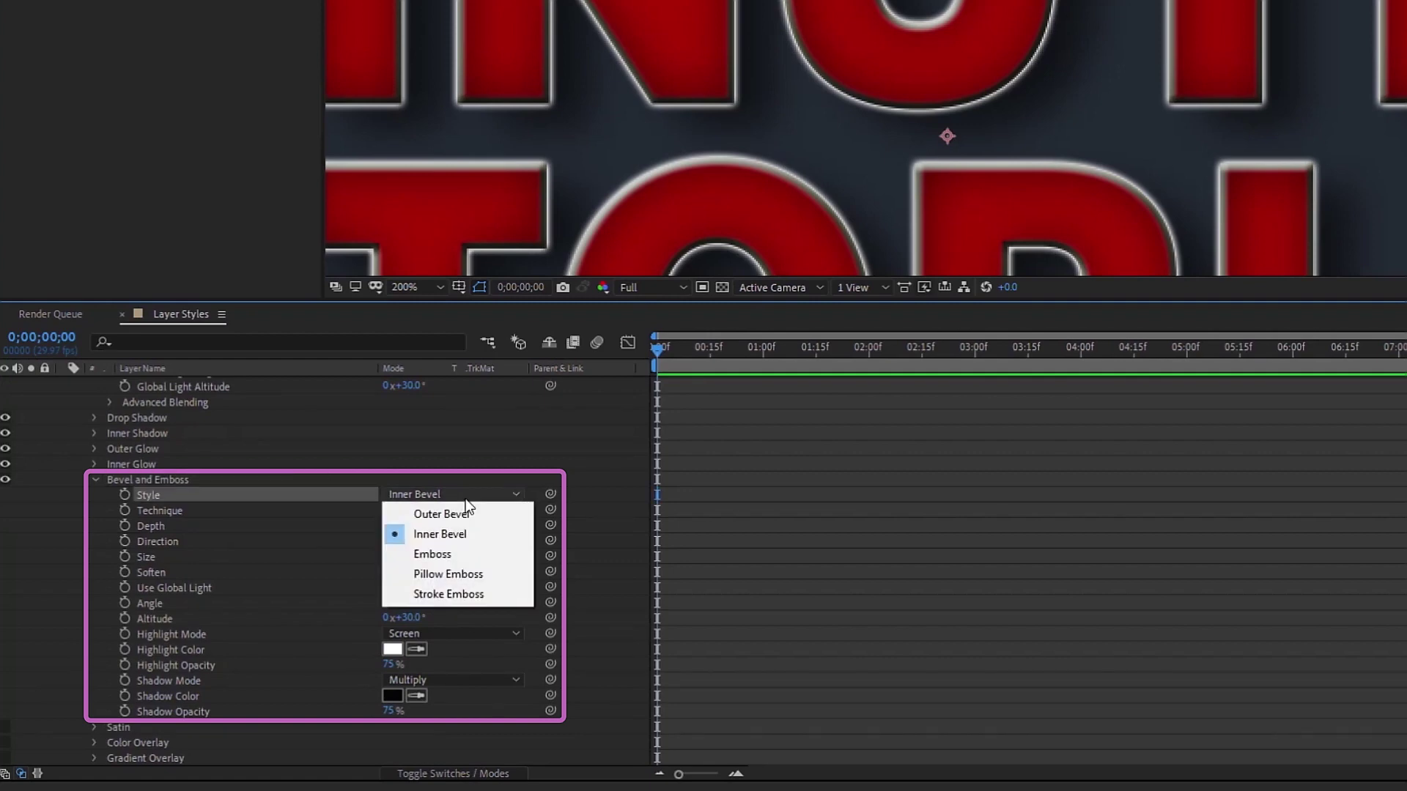
left_click(196, 586)
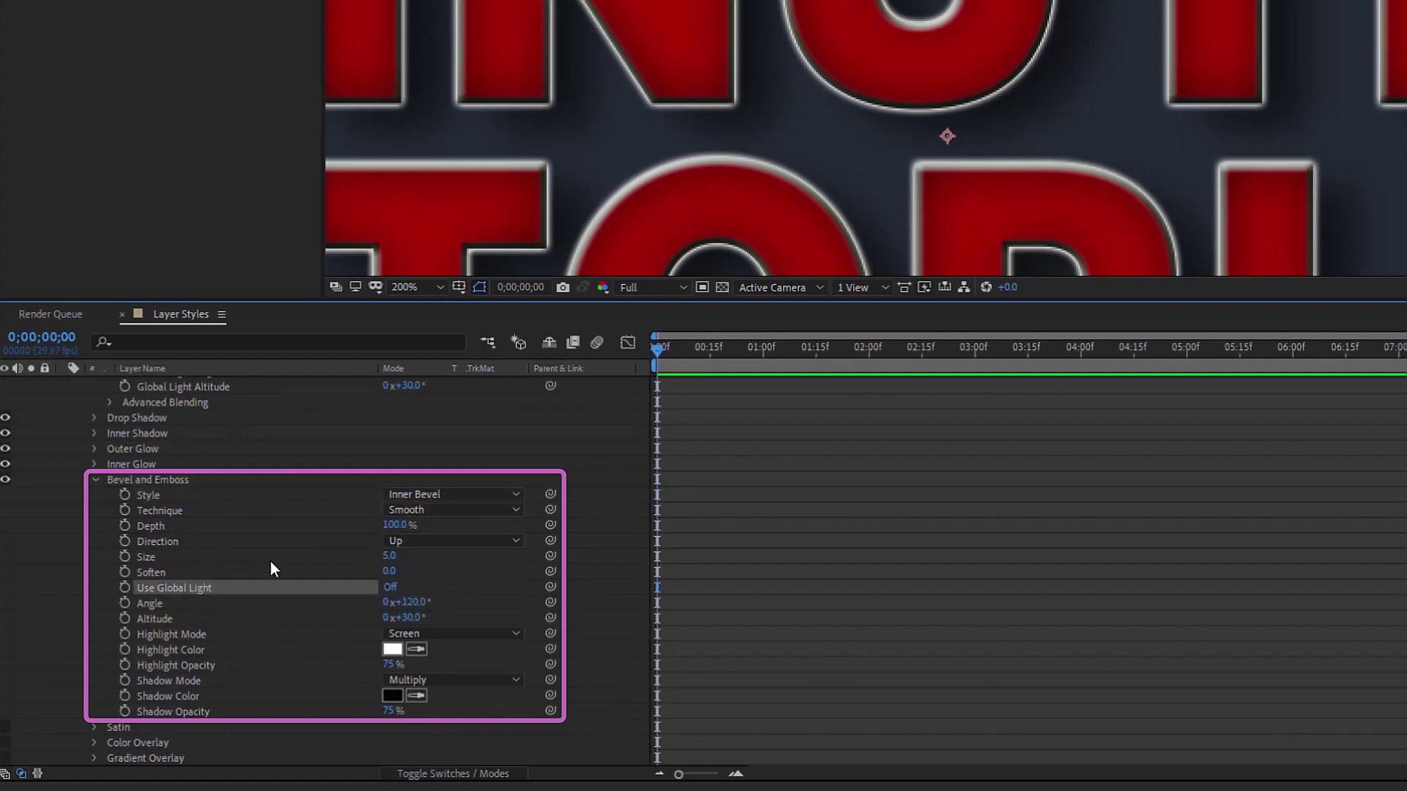
Step: Scrub the bevel Size wider, then back down to about 20
left_click_drag(388, 559, 404, 559)
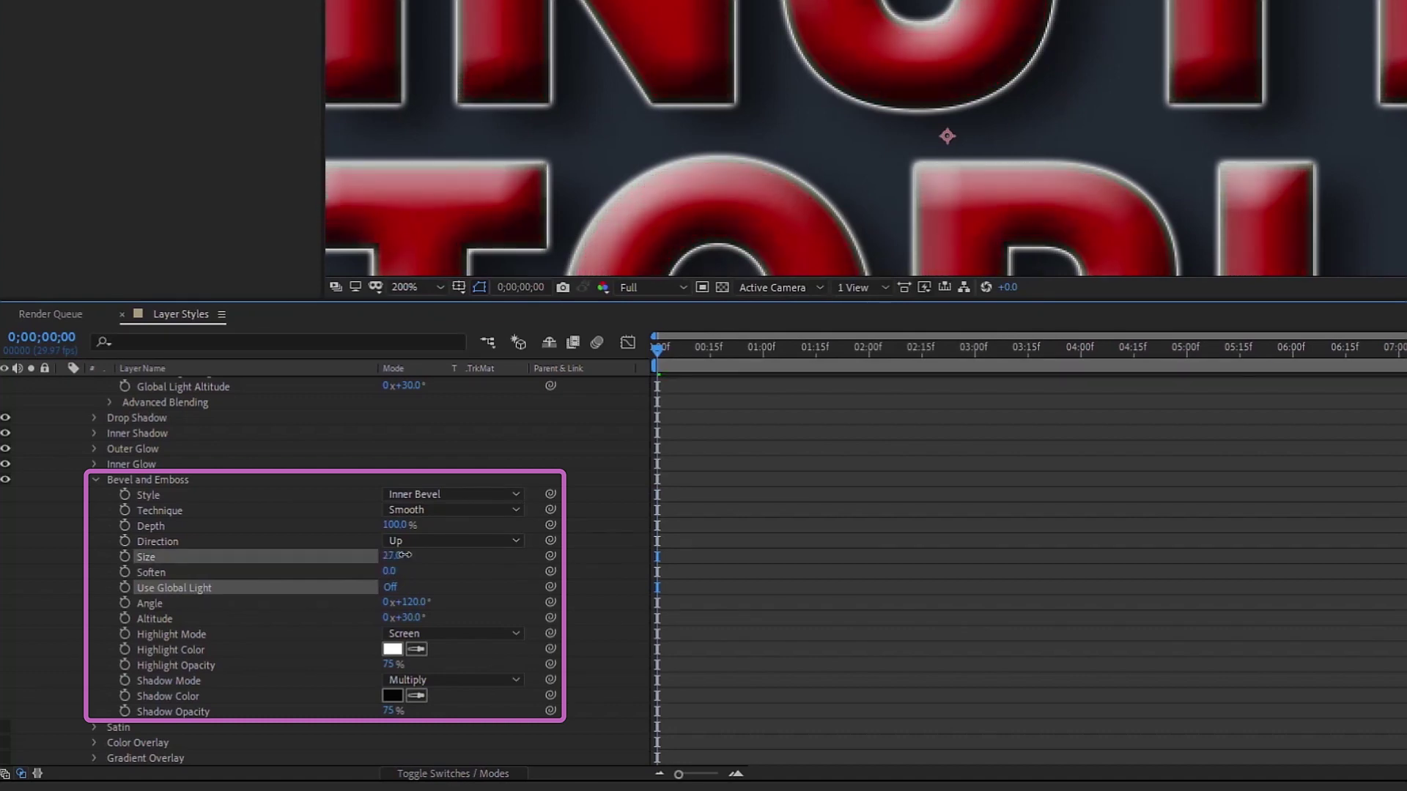
scroll(648, 263, "down", 1)
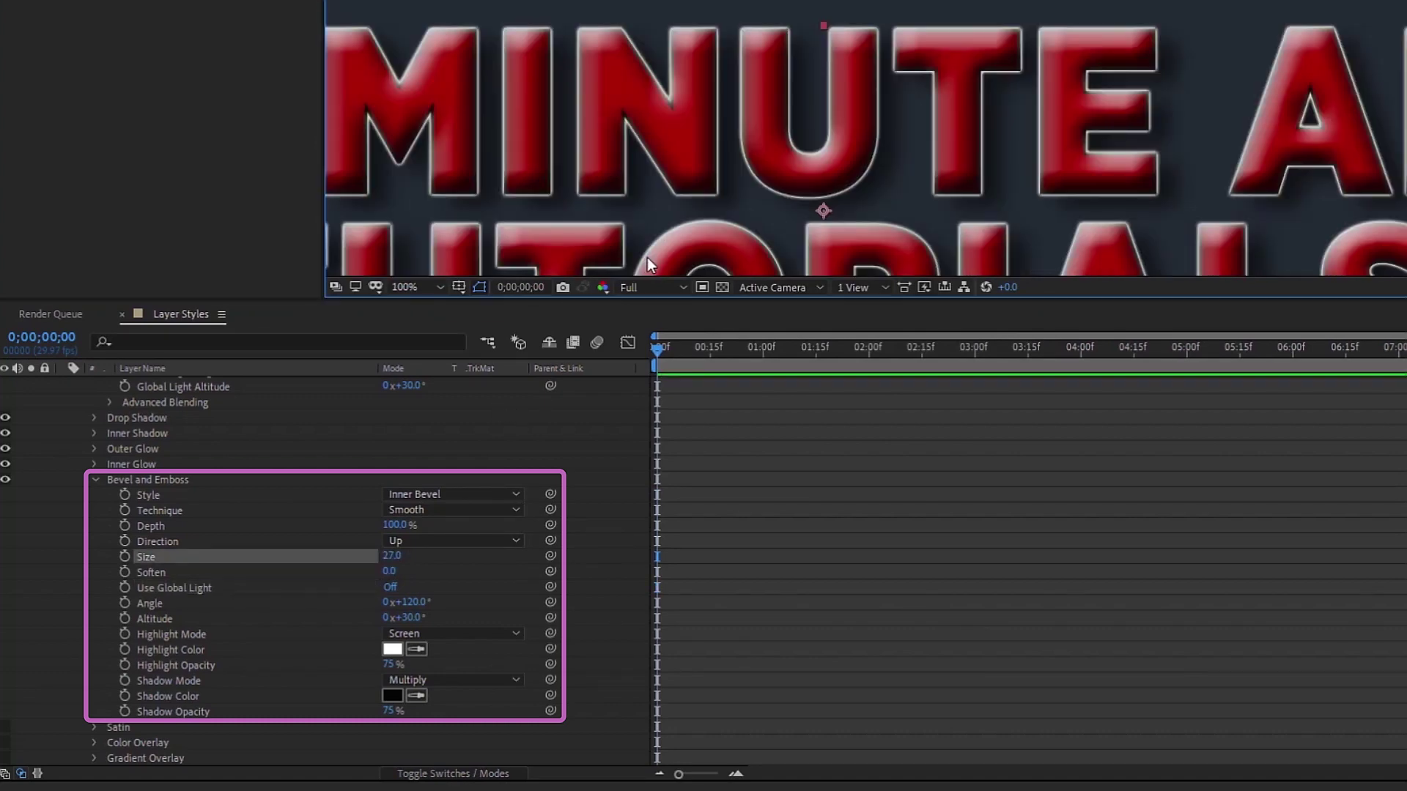
left_click_drag(394, 557, 383, 558)
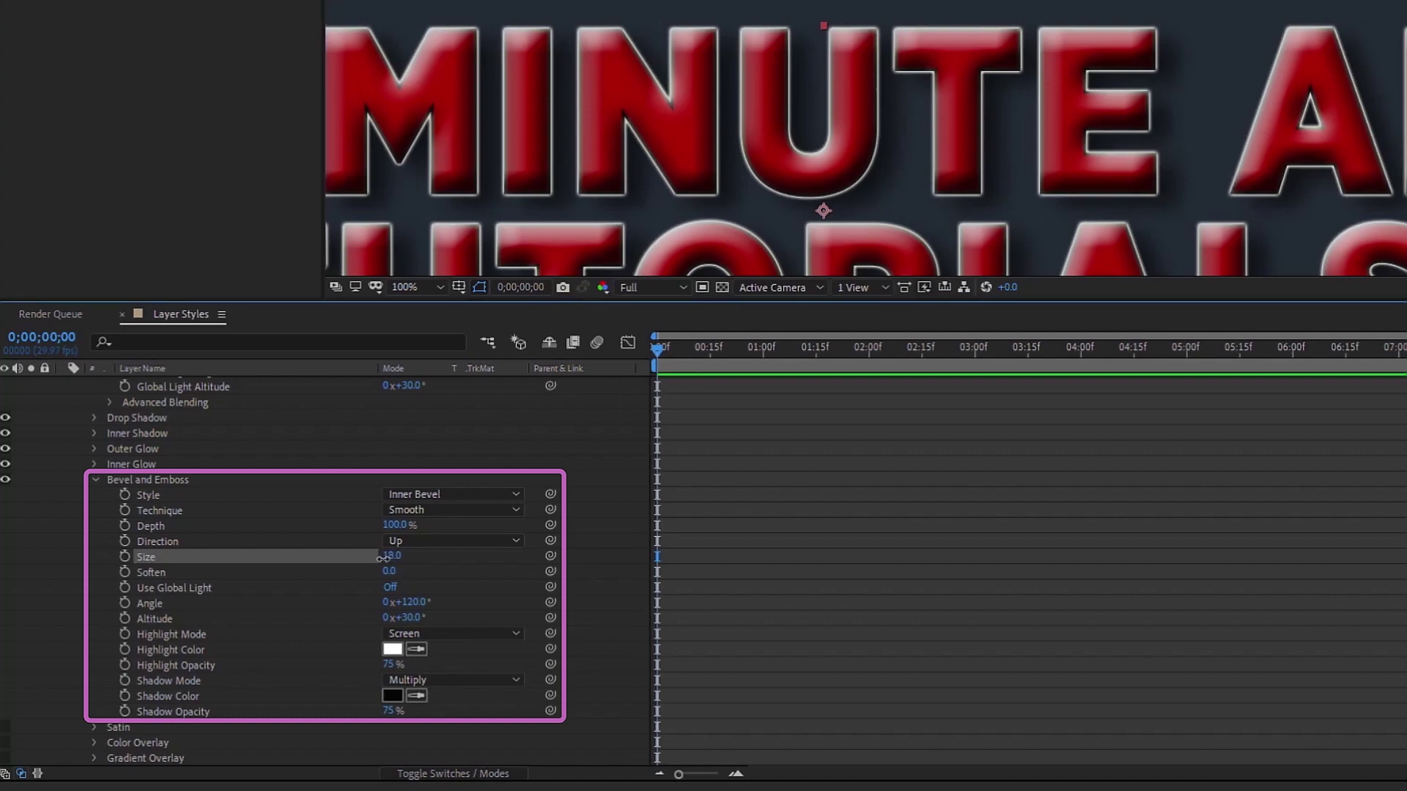
Step: Try Outer Bevel, then switch the style back to Inner Bevel
left_click(466, 494)
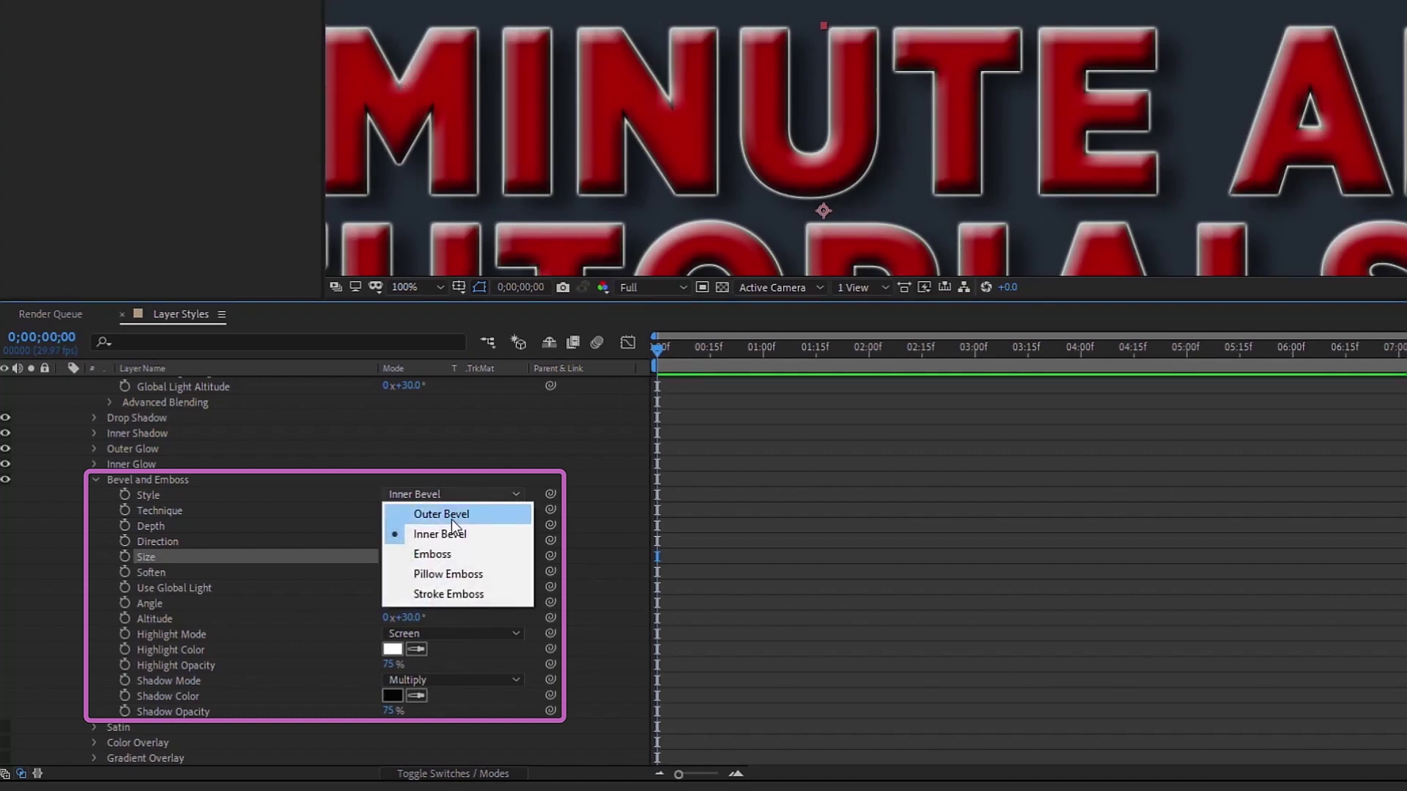
left_click(450, 512)
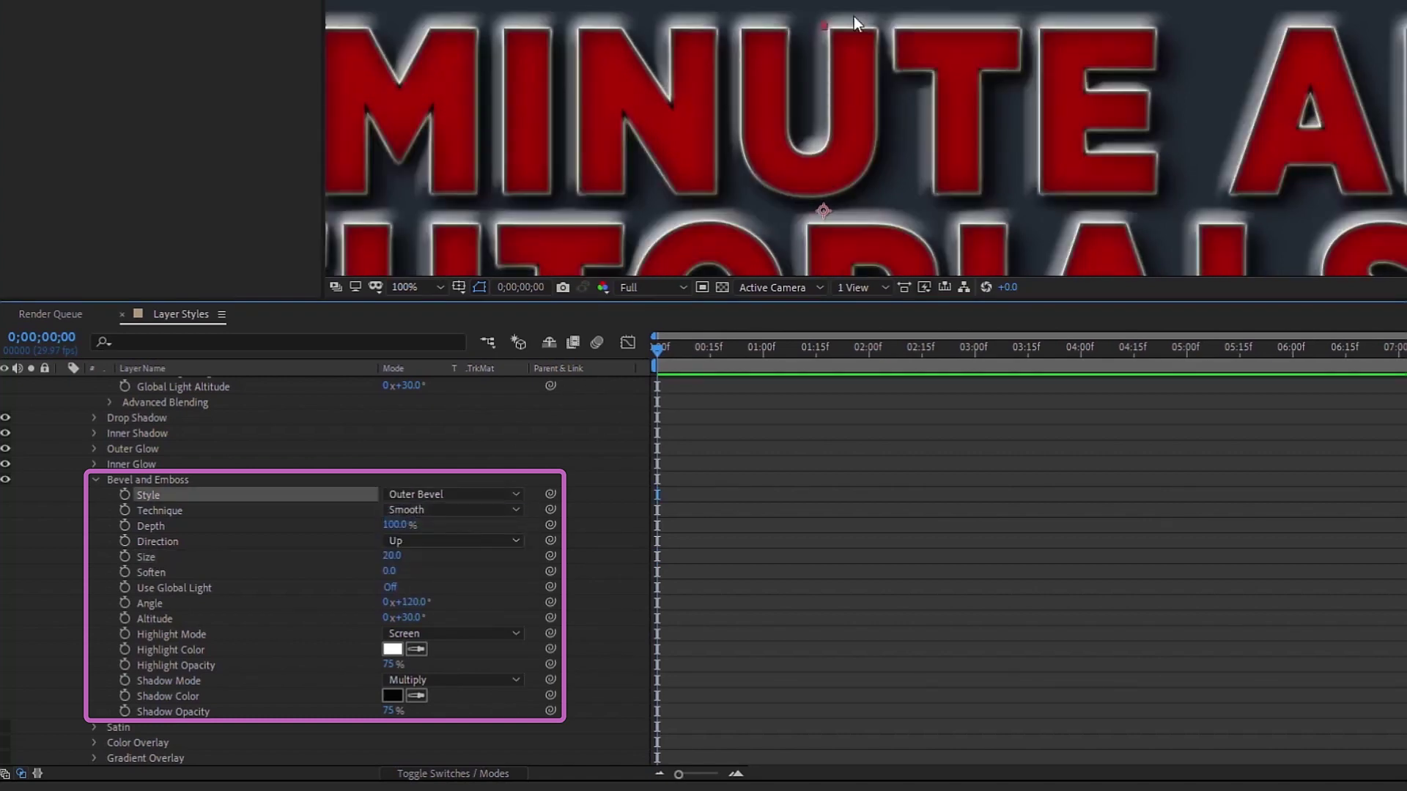
scroll(1039, 32, "down", 1)
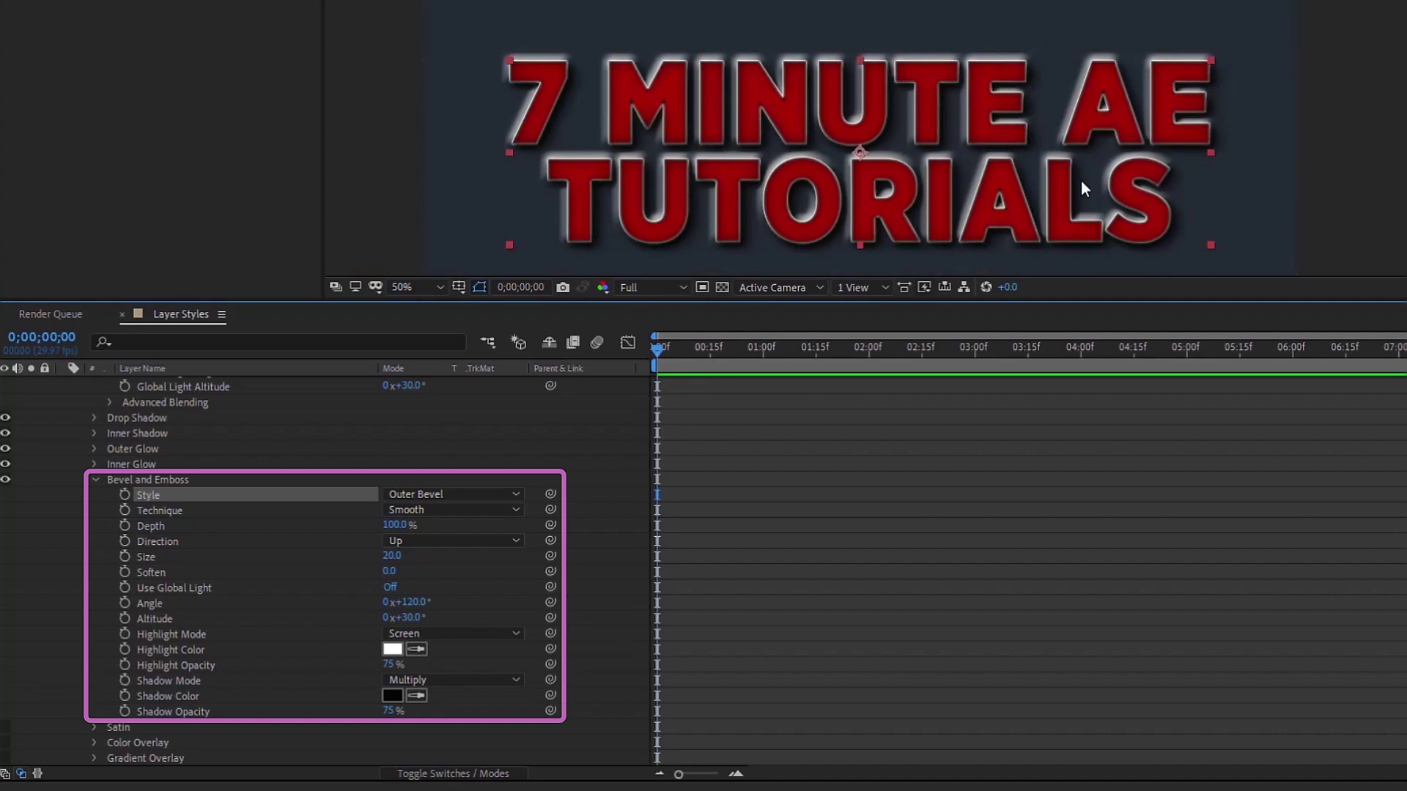
scroll(935, 72, "up", 1)
left_click(454, 494)
left_click(451, 532)
Step: Preview Emboss, Pillow Emboss and Stroke Emboss, then keep Inner Bevel
left_click(456, 497)
left_click(451, 555)
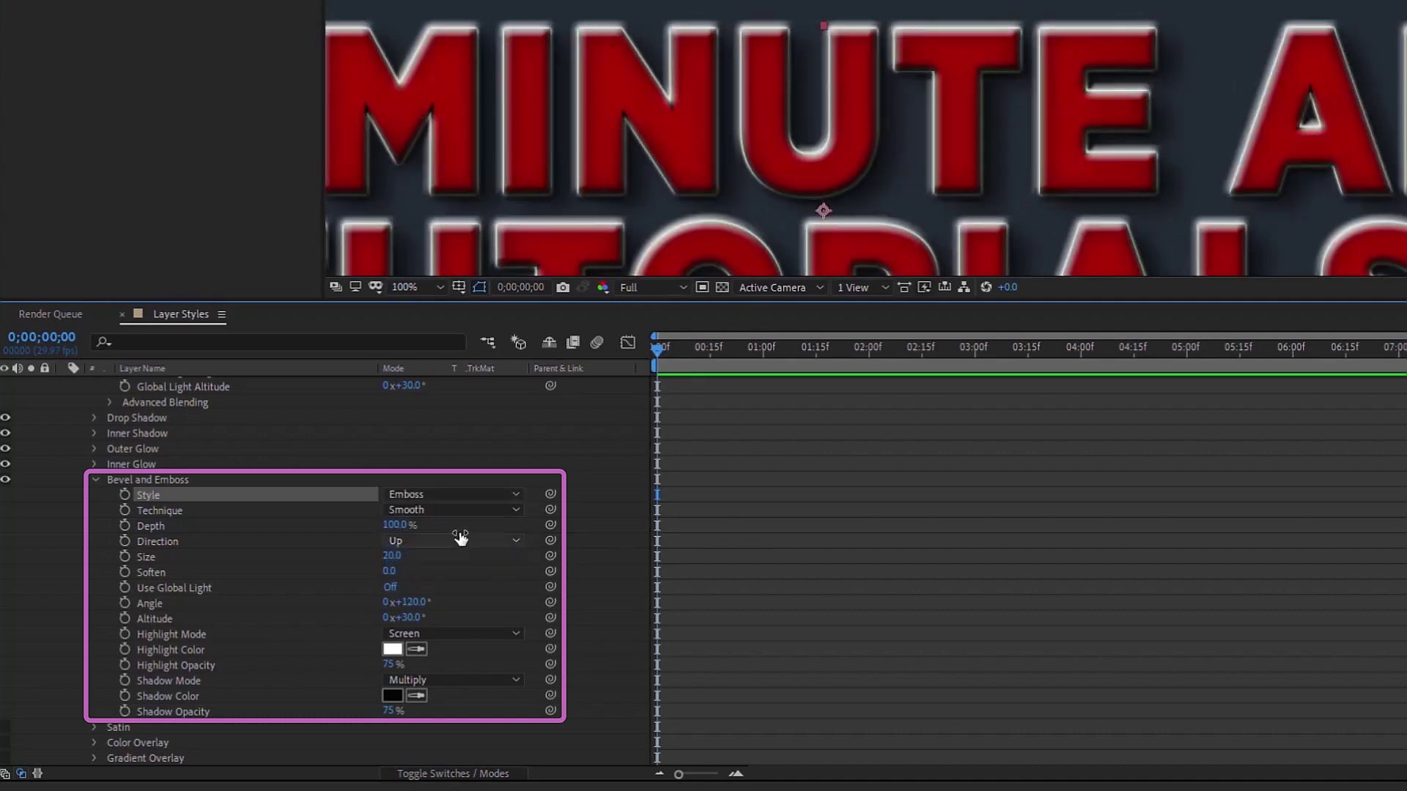
left_click(454, 495)
left_click(480, 576)
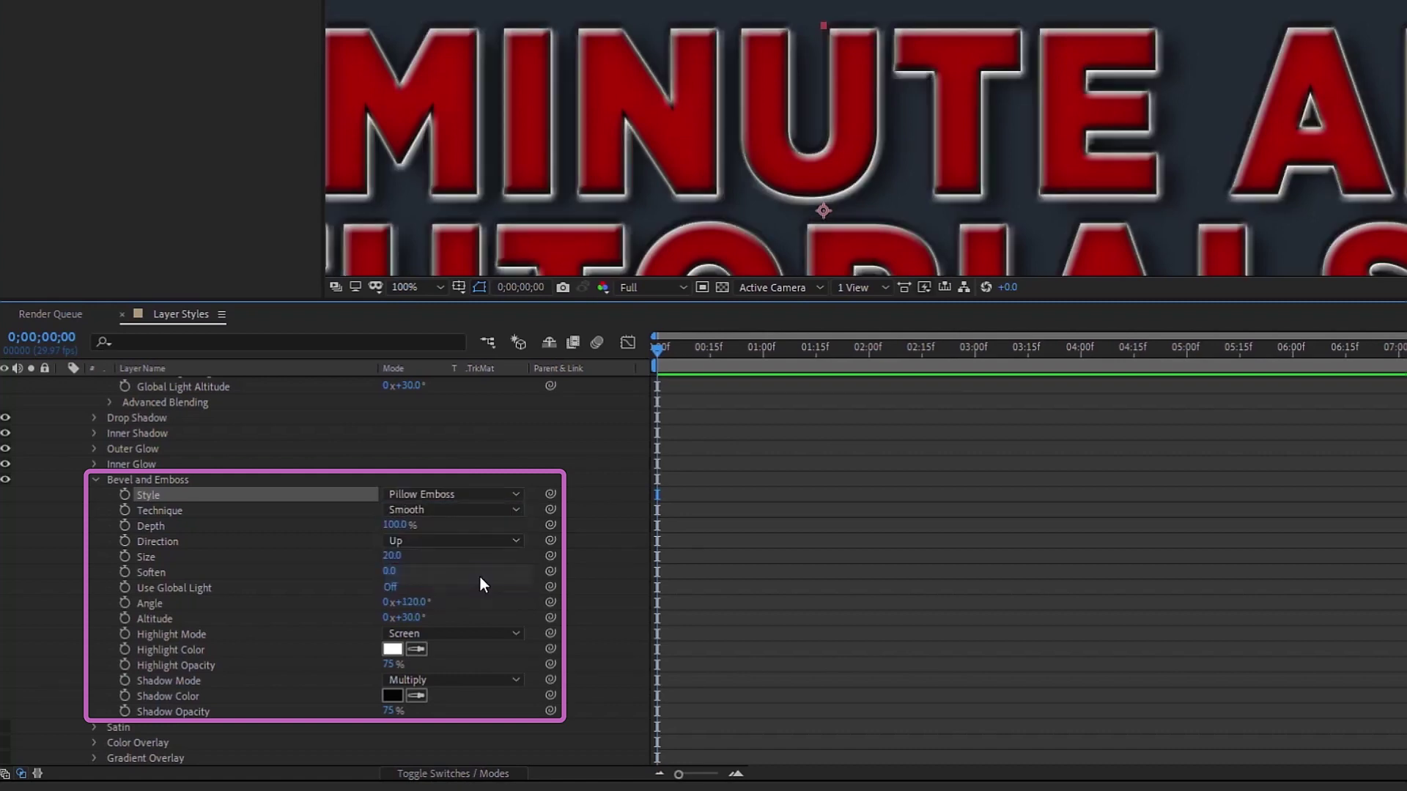
left_click(455, 495)
left_click(458, 598)
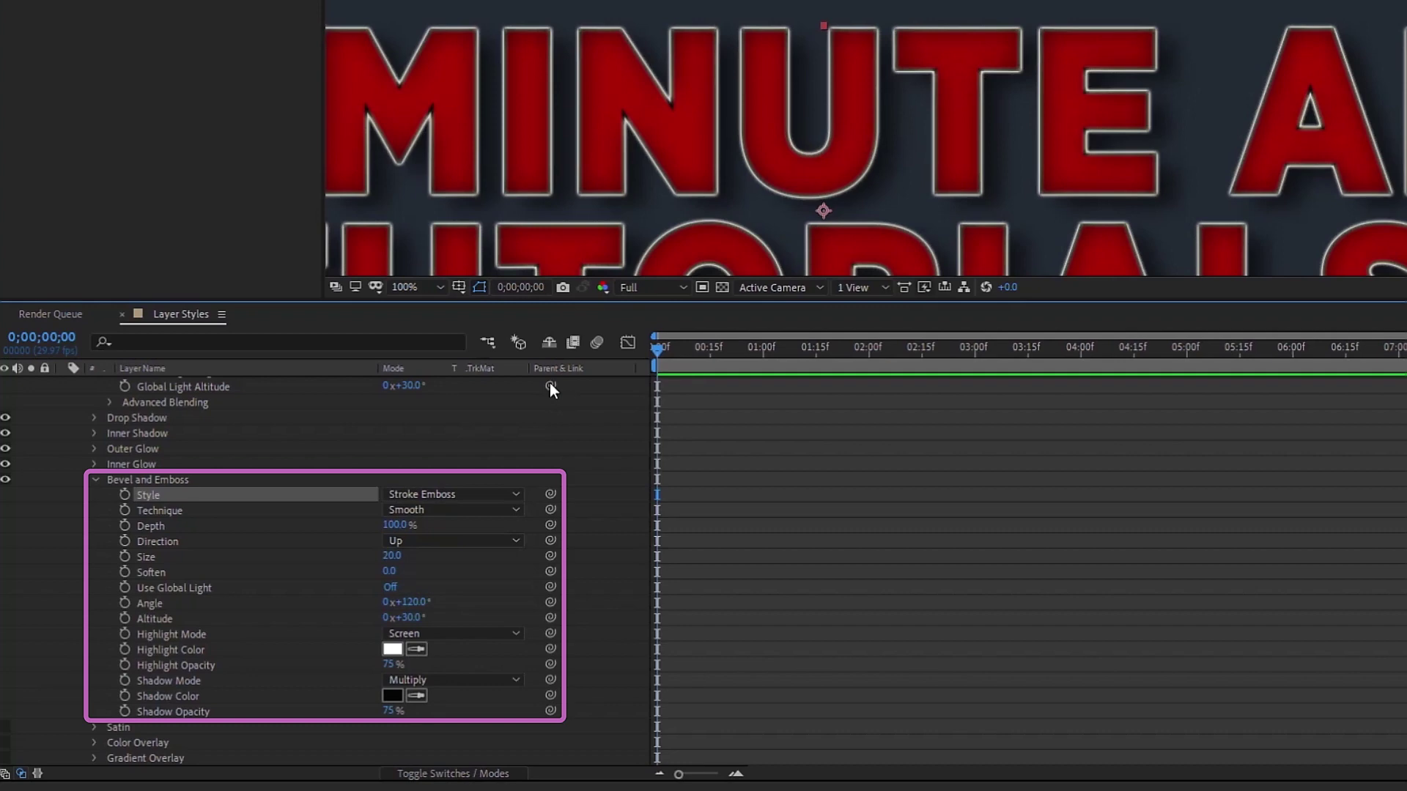
left_click(454, 495)
left_click(451, 534)
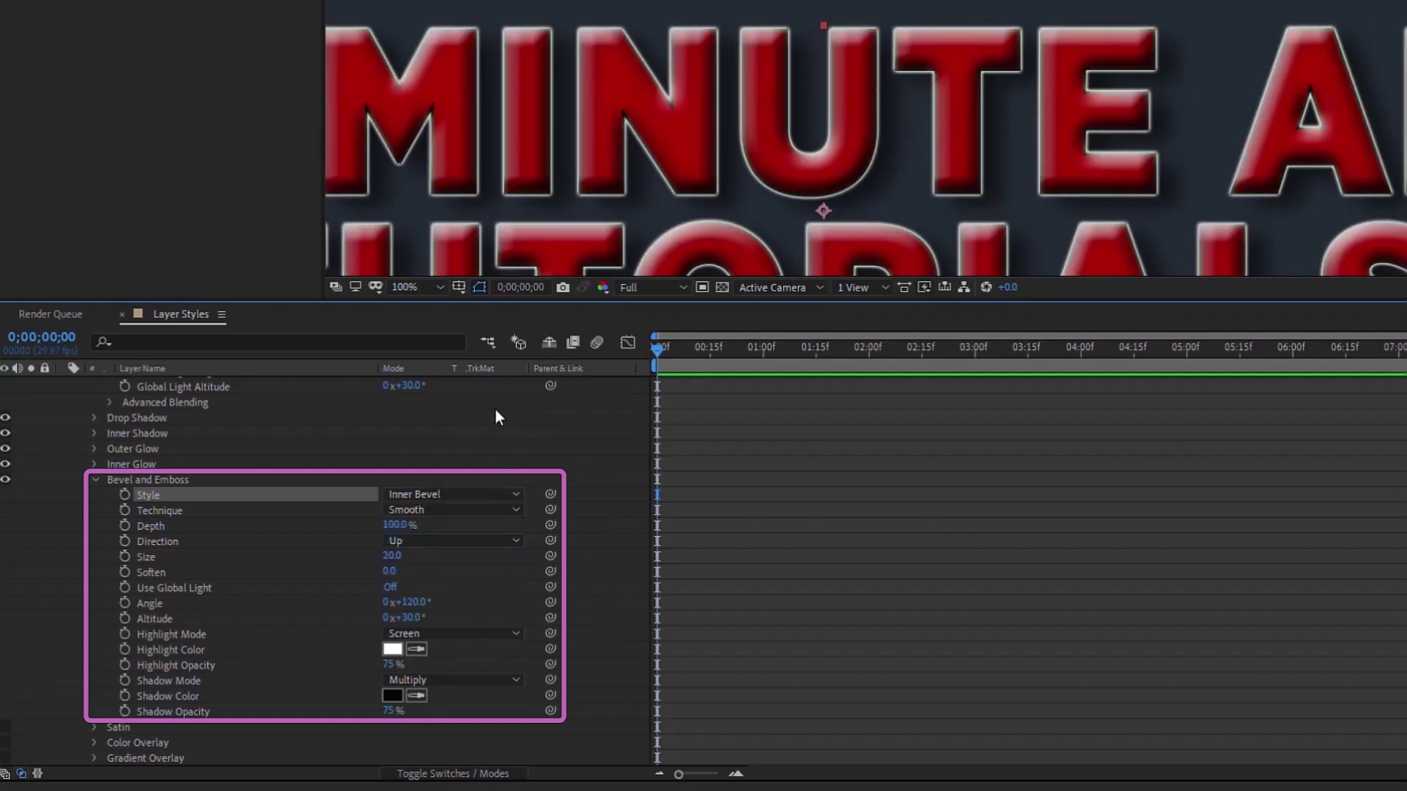
Step: Try the Chisel Hard and Chisel Soft bevel techniques, then keep Smooth
left_click(206, 509)
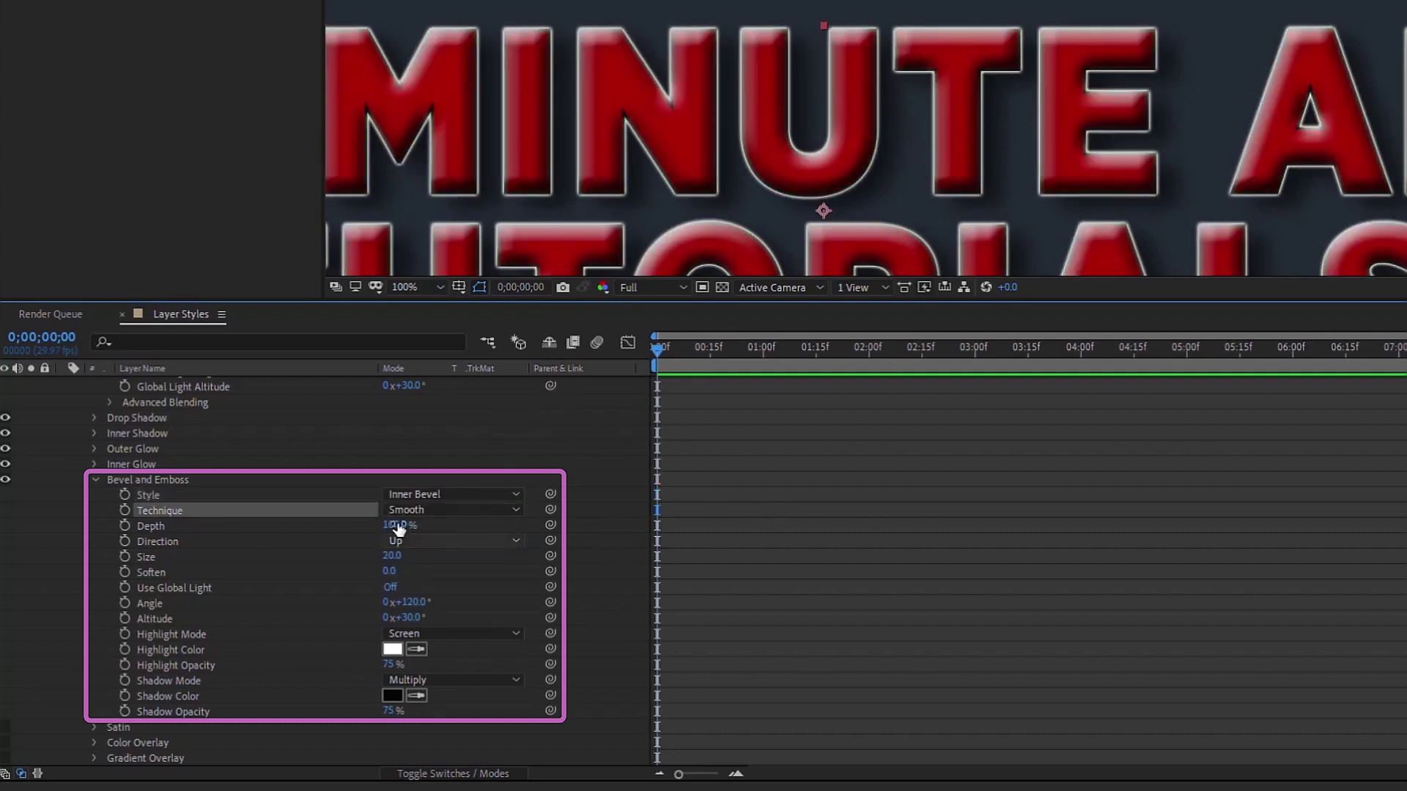
left_click(446, 511)
left_click(463, 551)
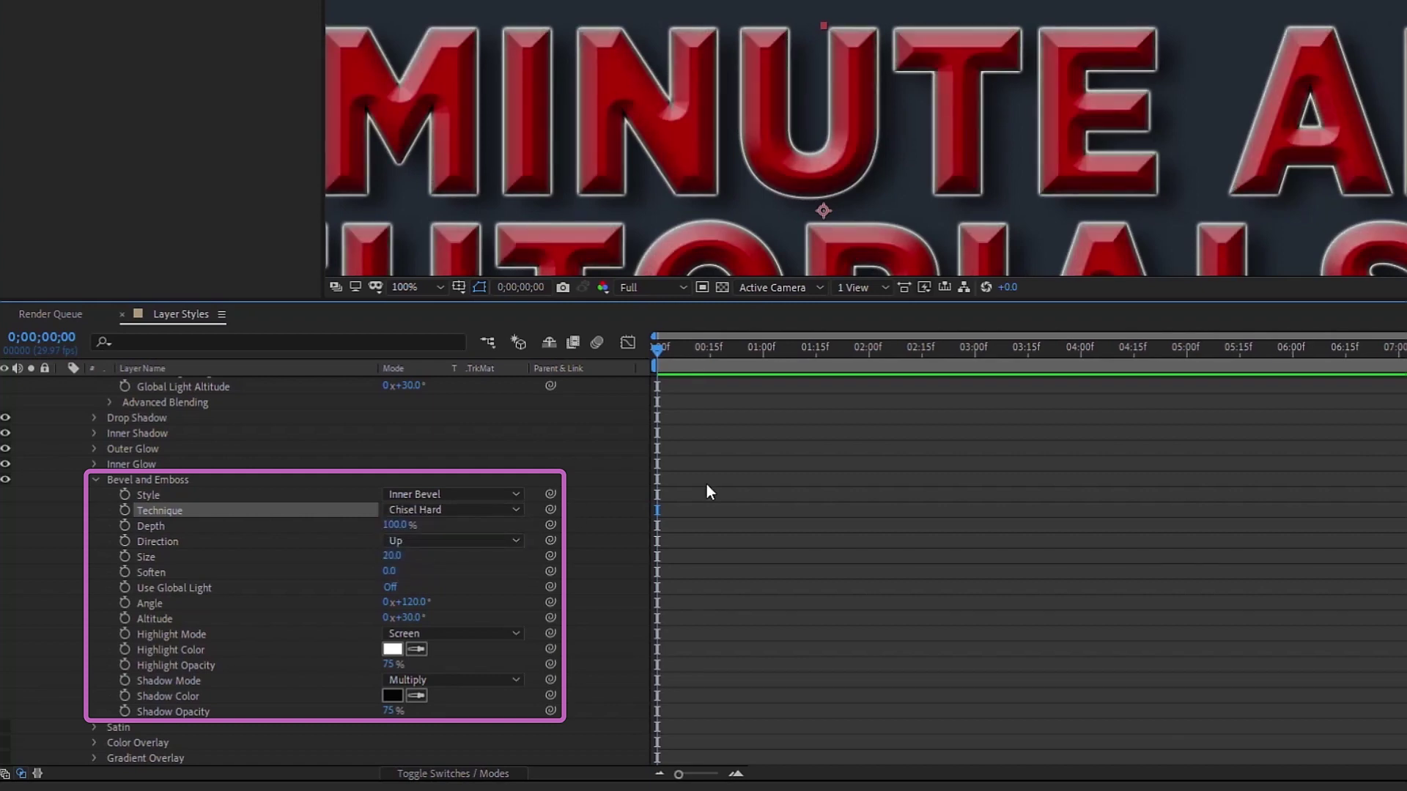
left_click(483, 509)
left_click(440, 569)
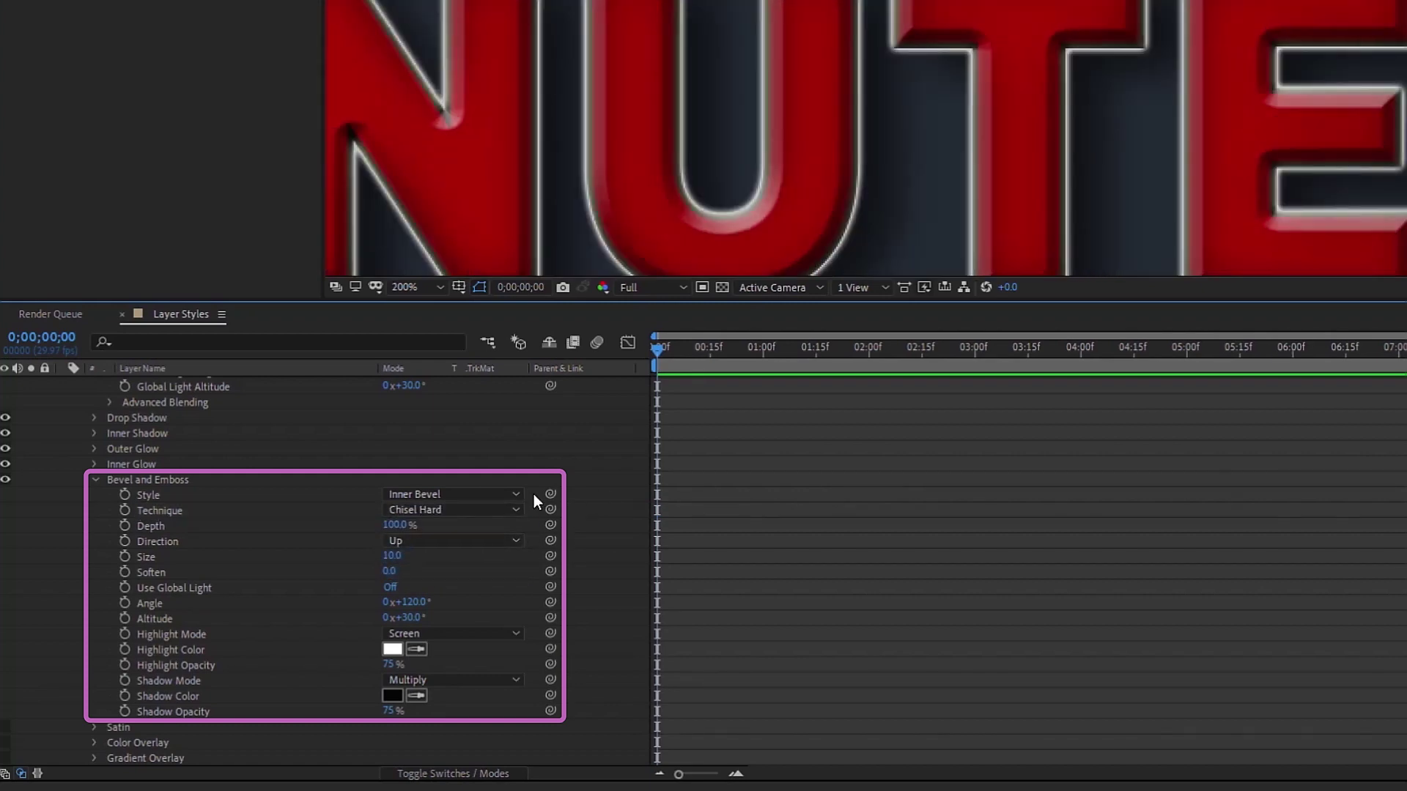
left_click(440, 509)
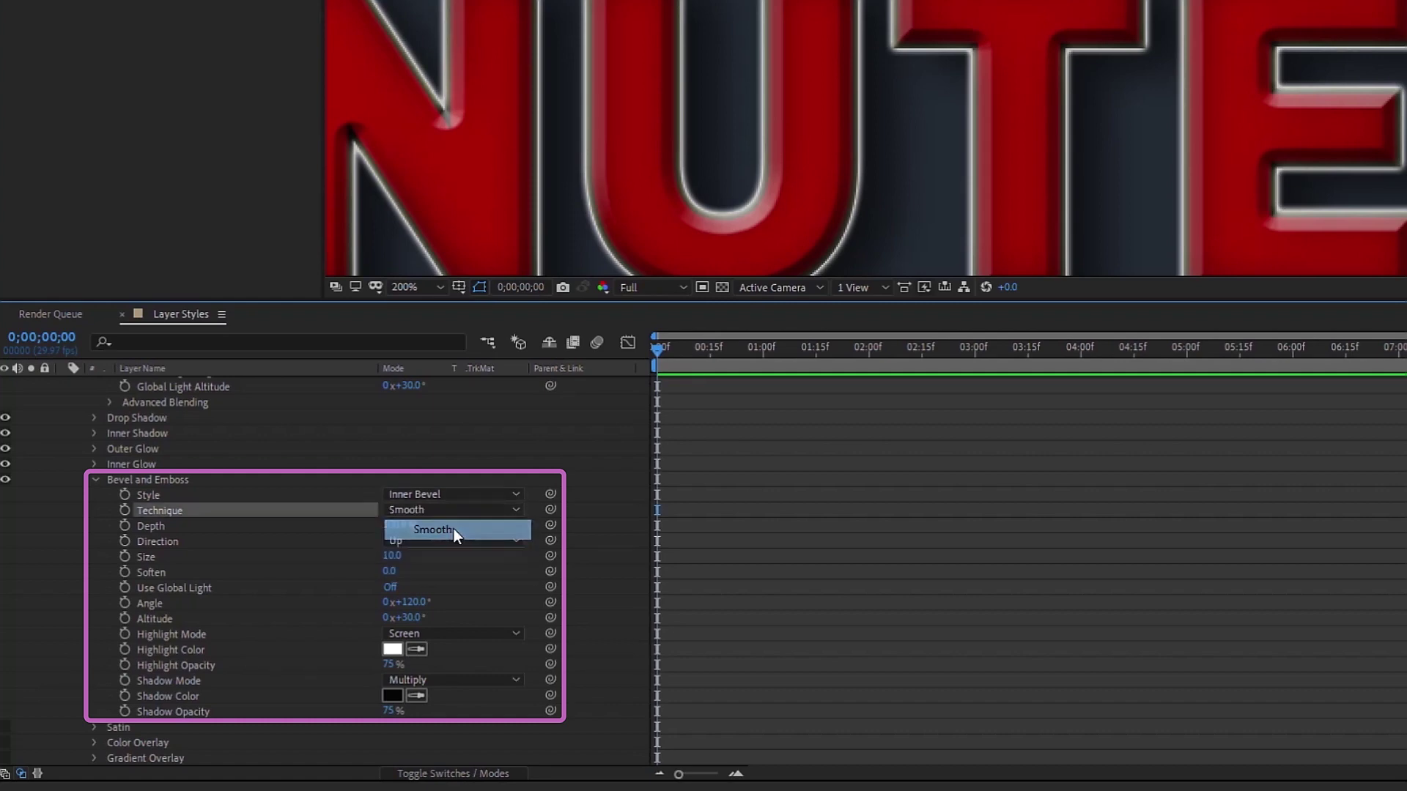
left_click(455, 529)
left_click(469, 509)
left_click(468, 569)
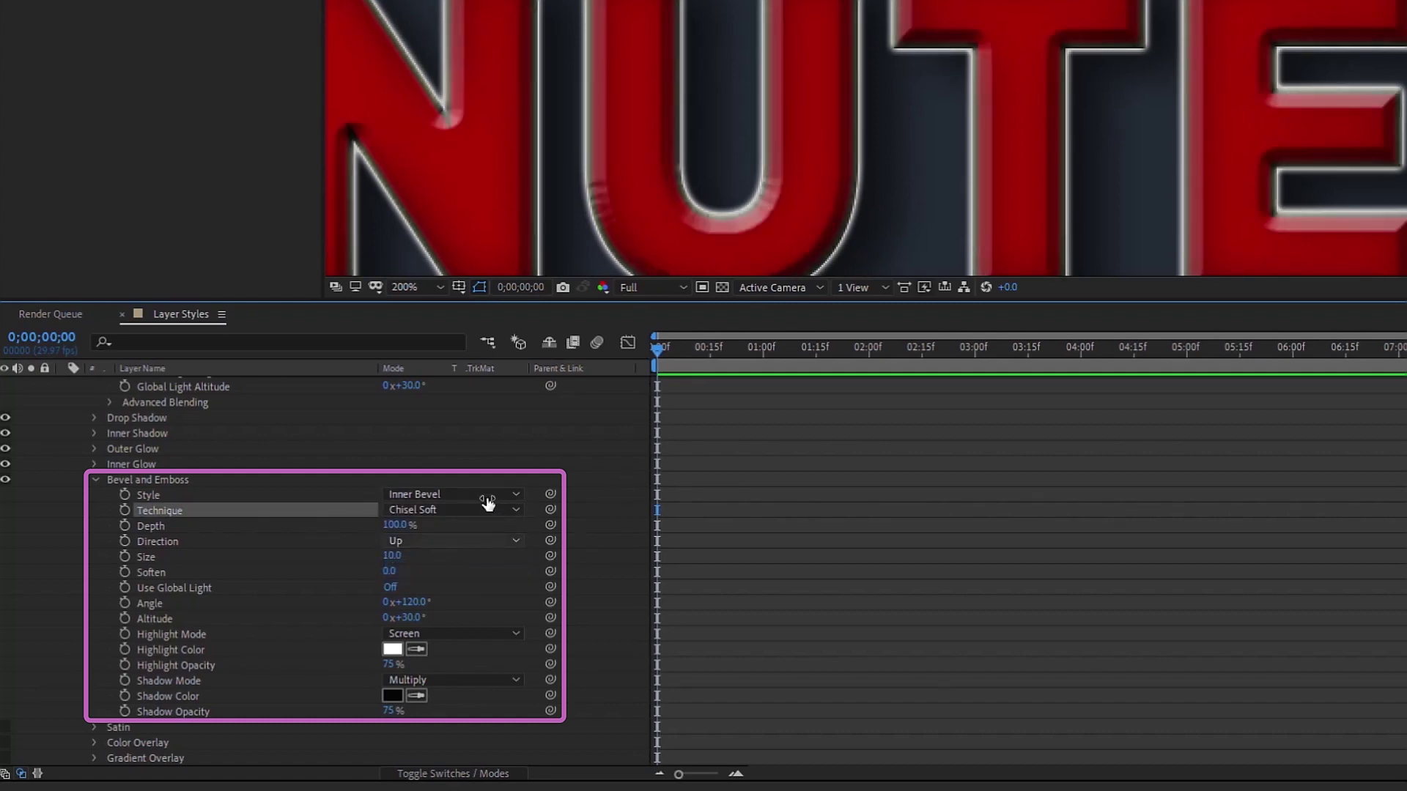
left_click(443, 509)
left_click(440, 531)
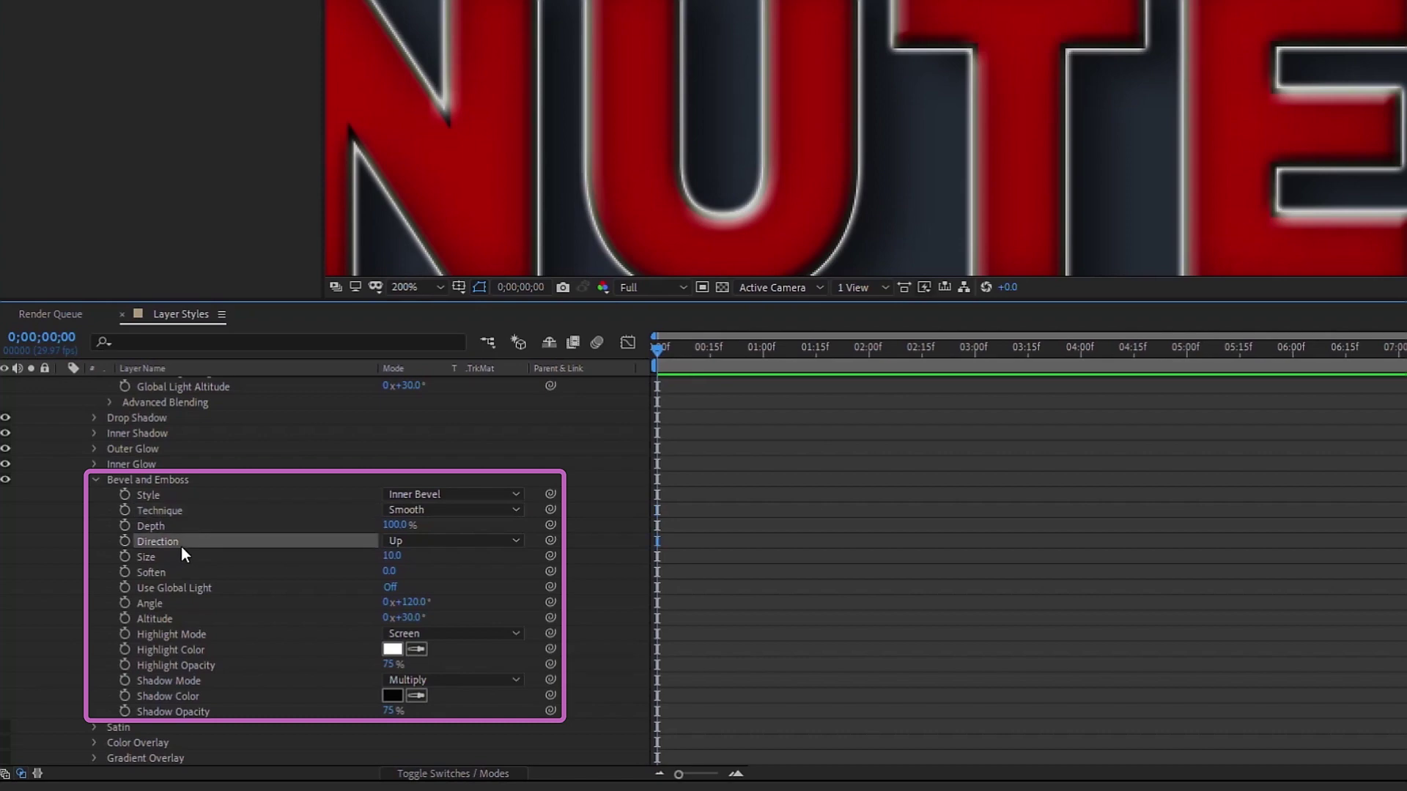
Step: Try the Down bevel direction, then set it back to Up
left_click(453, 541)
left_click(451, 574)
key("comma")
left_click(454, 541)
left_click(443, 582)
left_click(476, 540)
left_click(459, 563)
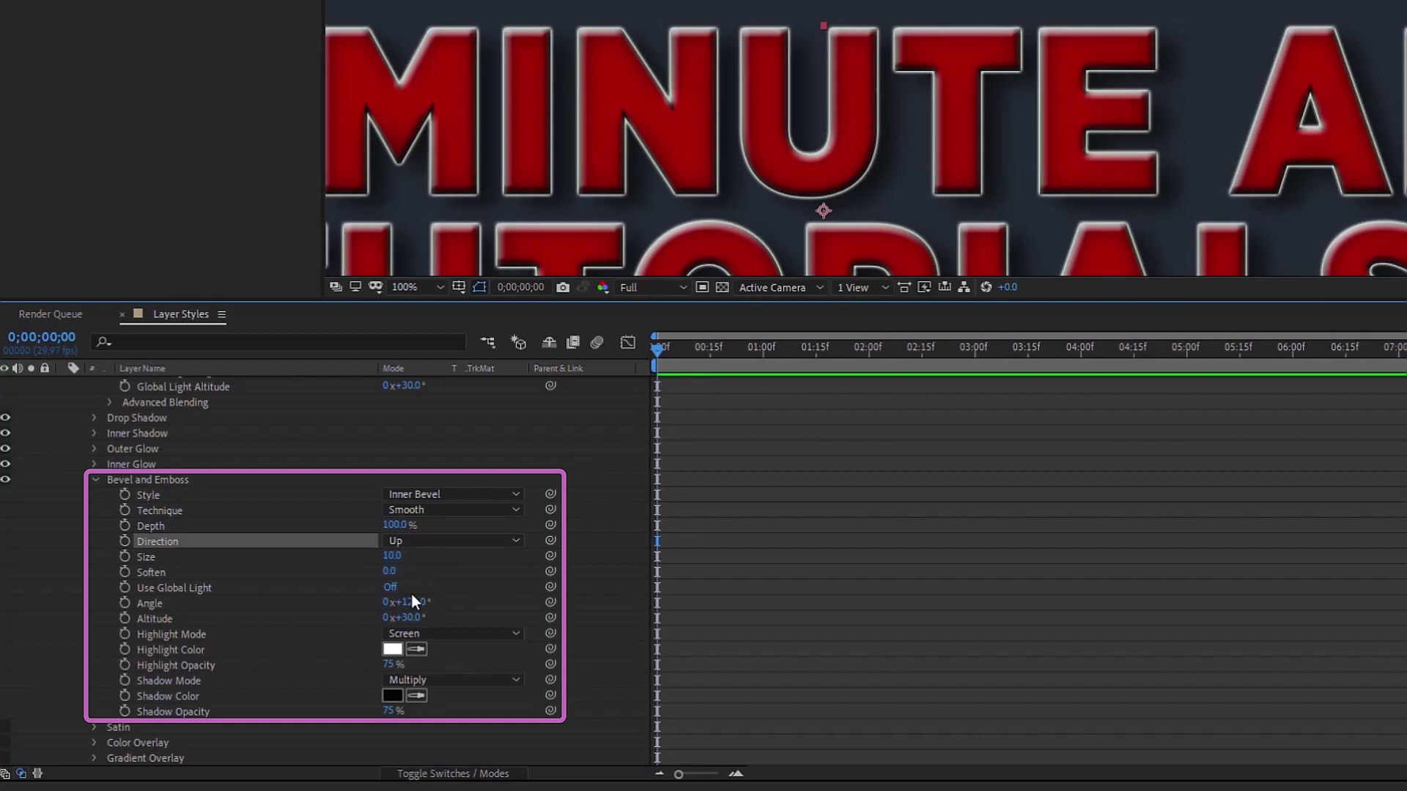
Step: Set the bevel Size to 12
left_click(380, 558)
left_click(394, 555)
type("12")
key("Return")
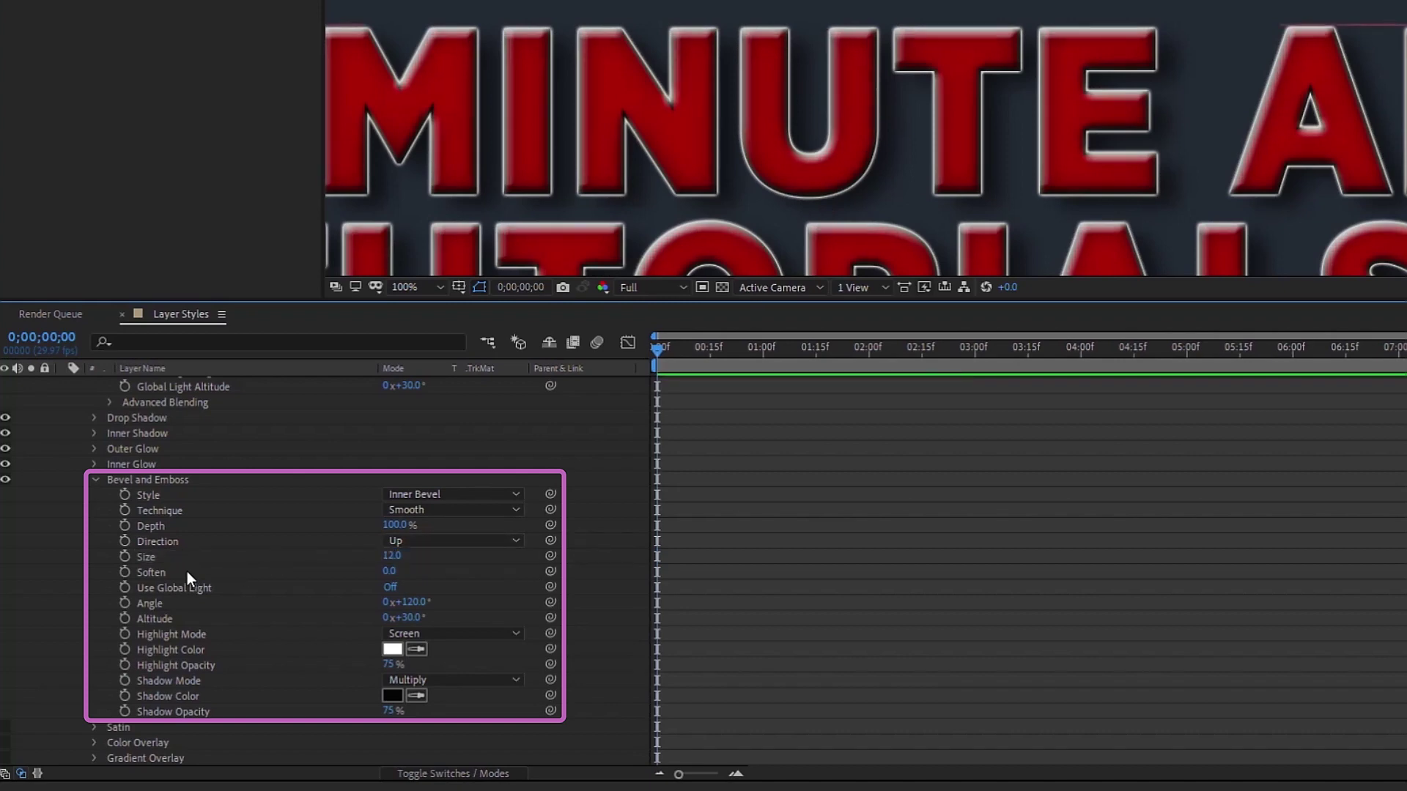
Step: Adjust the bevel light angle and set Altitude to 30°
left_click(187, 571)
left_click(150, 603)
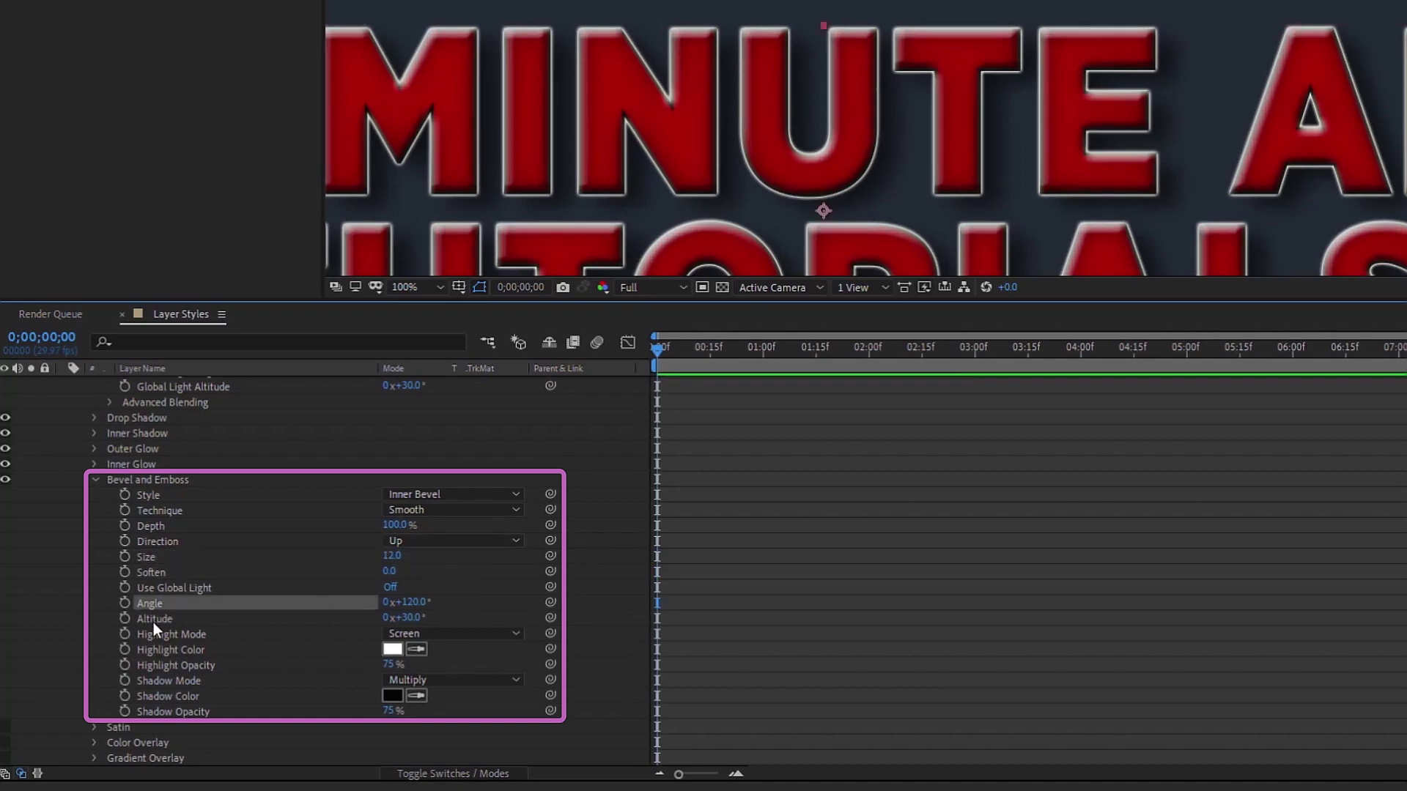
mouse_move(420, 608)
left_mouse_down()
mouse_move(488, 596)
mouse_move(413, 587)
mouse_move(521, 560)
mouse_move(413, 577)
mouse_move(475, 616)
mouse_move(432, 593)
mouse_move(461, 577)
mouse_move(405, 587)
left_mouse_up()
left_click(405, 618)
type("30")
key("Return")
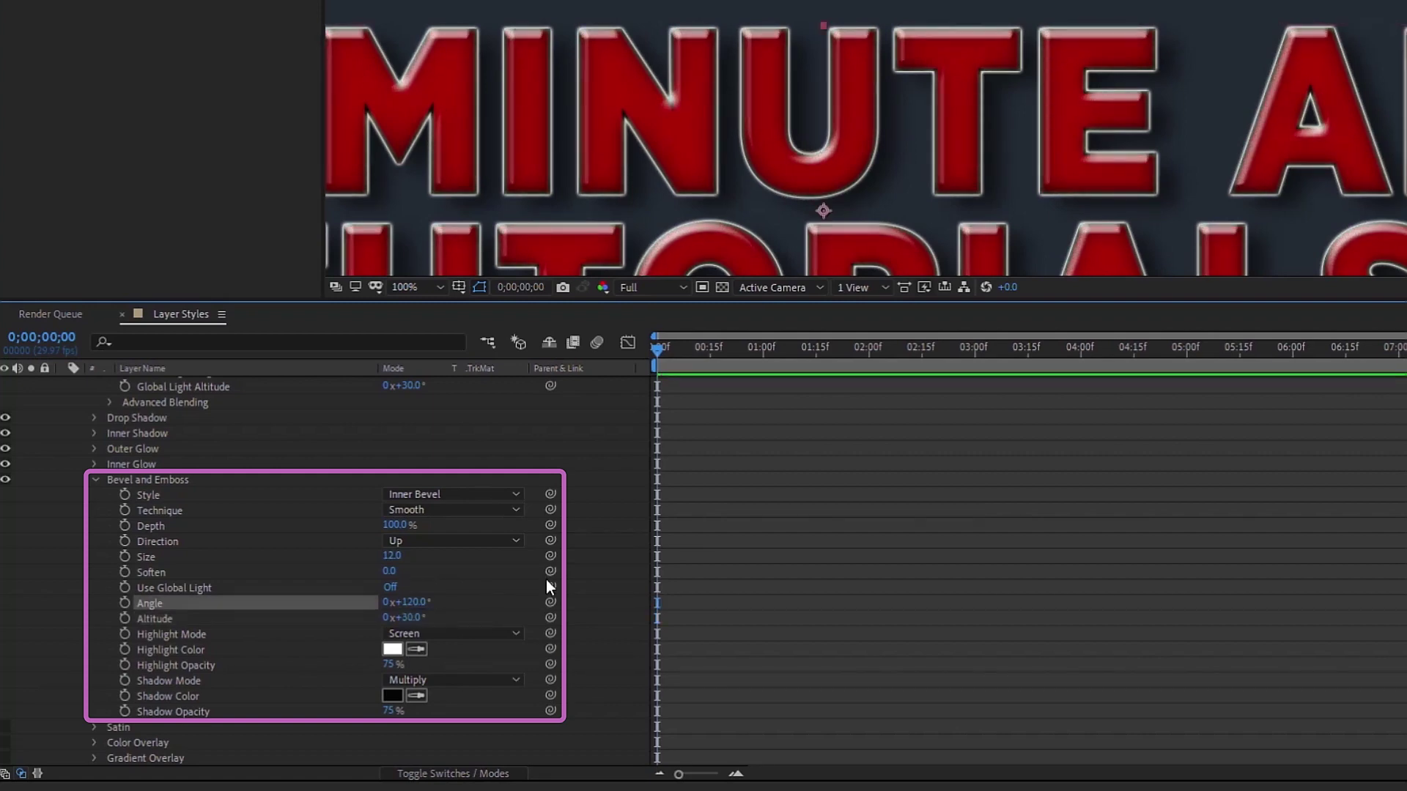
Step: Try the Multiply, Overlay and Hard Light highlight blend modes
left_click(362, 634)
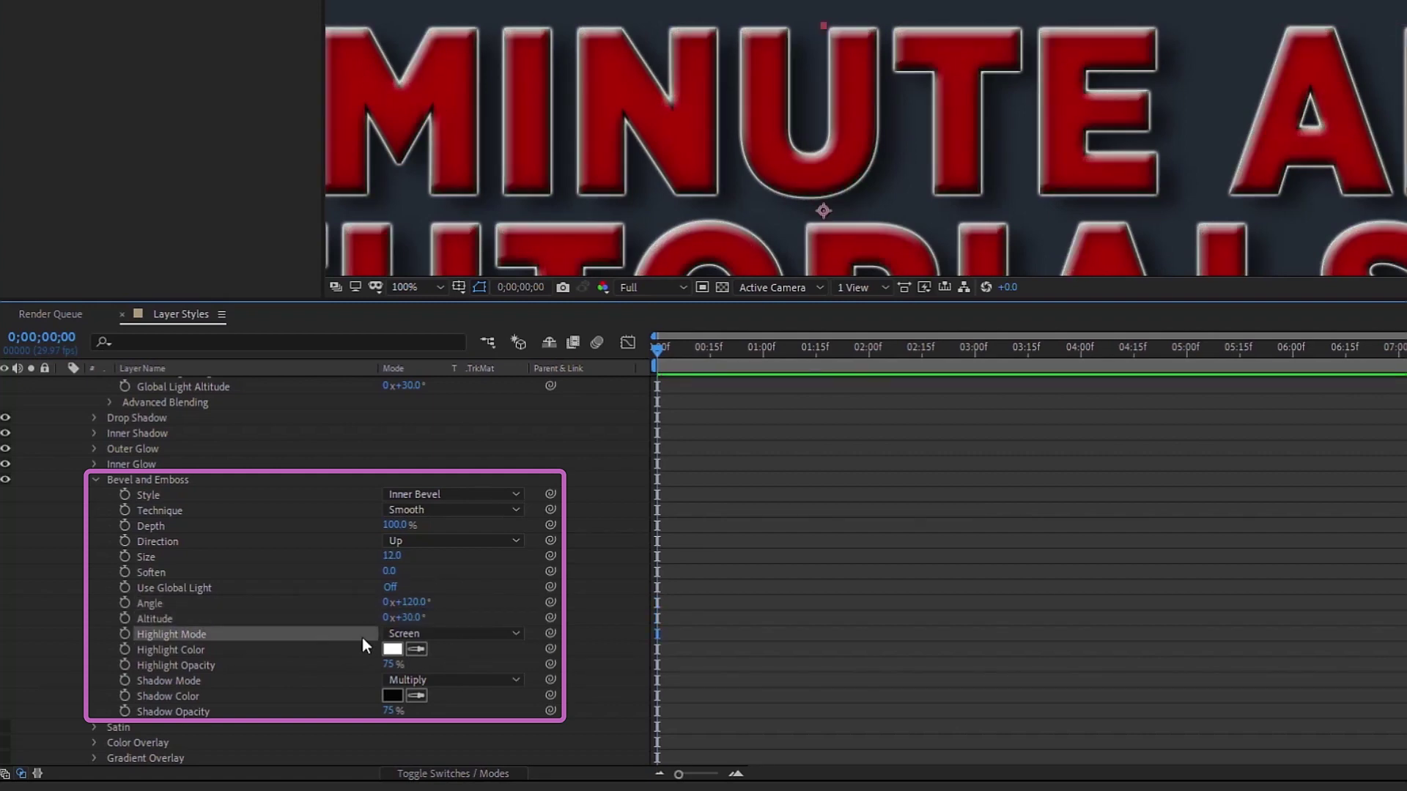
left_click(454, 636)
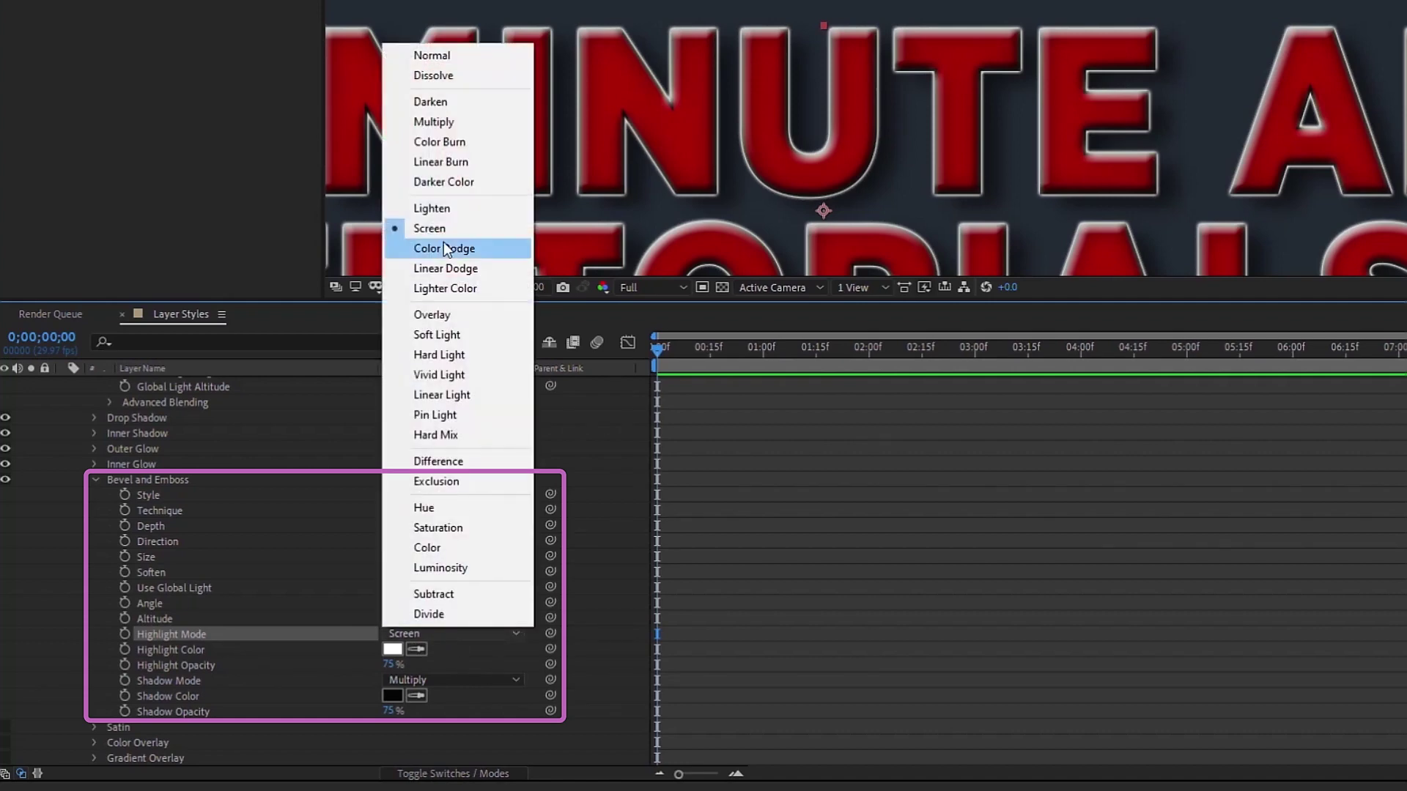
left_click(463, 120)
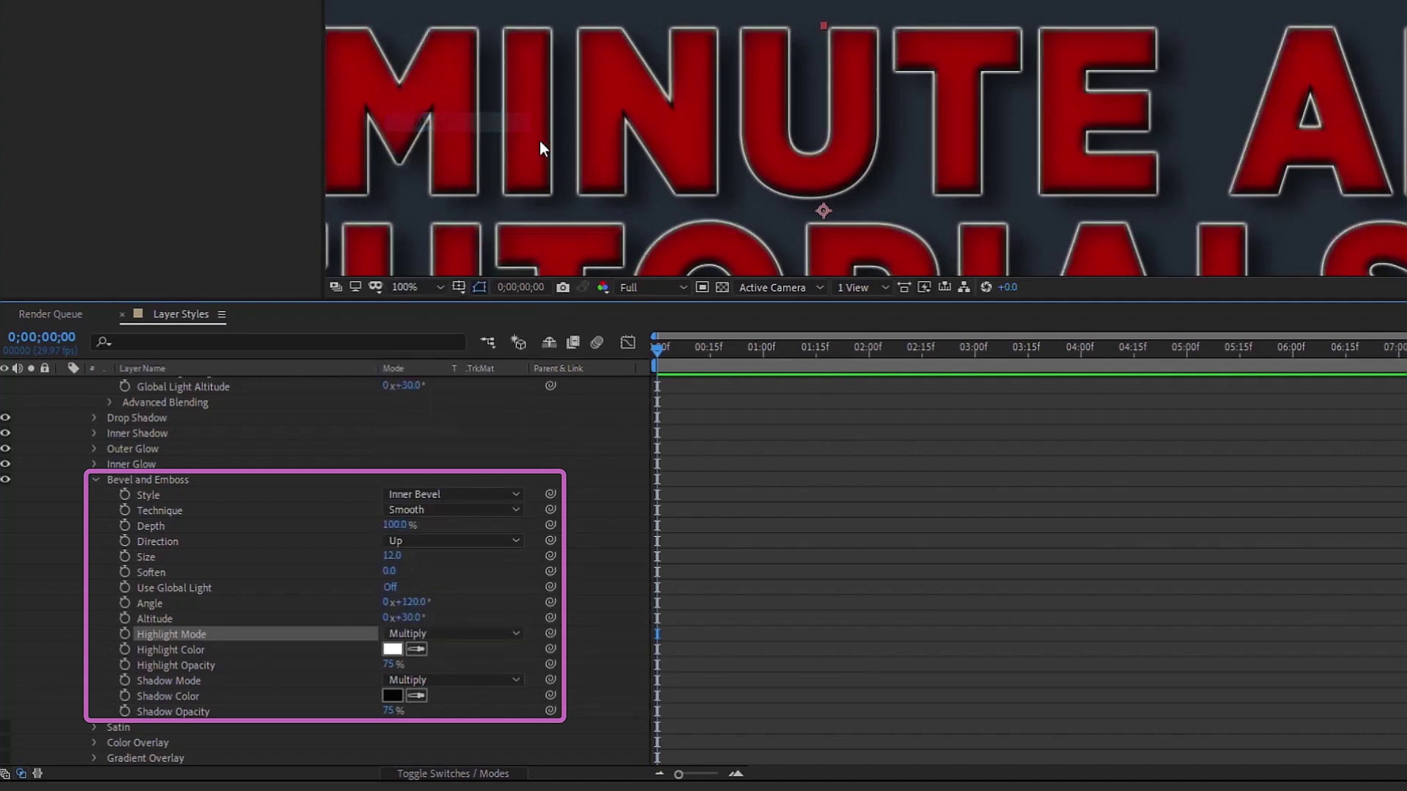
left_click(441, 637)
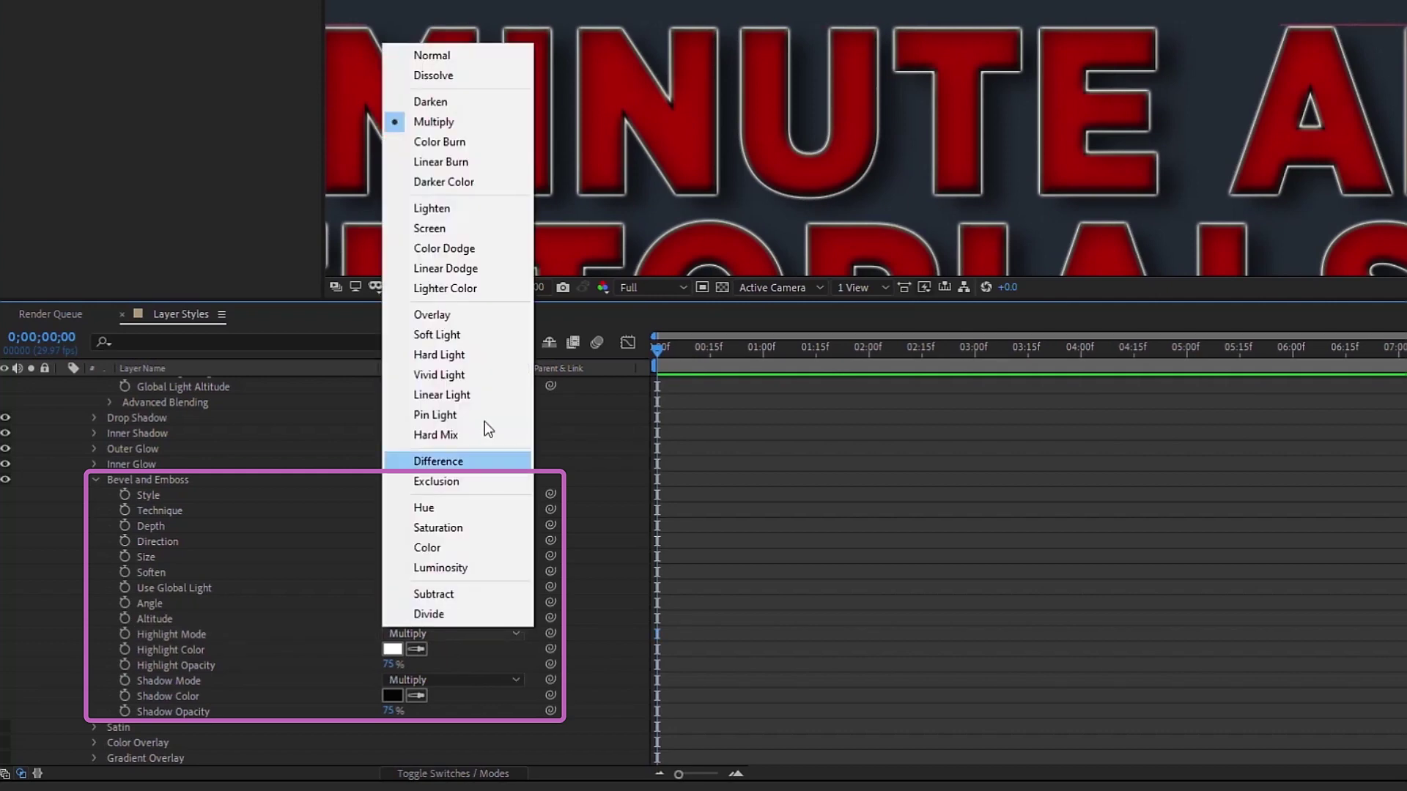
left_click(480, 315)
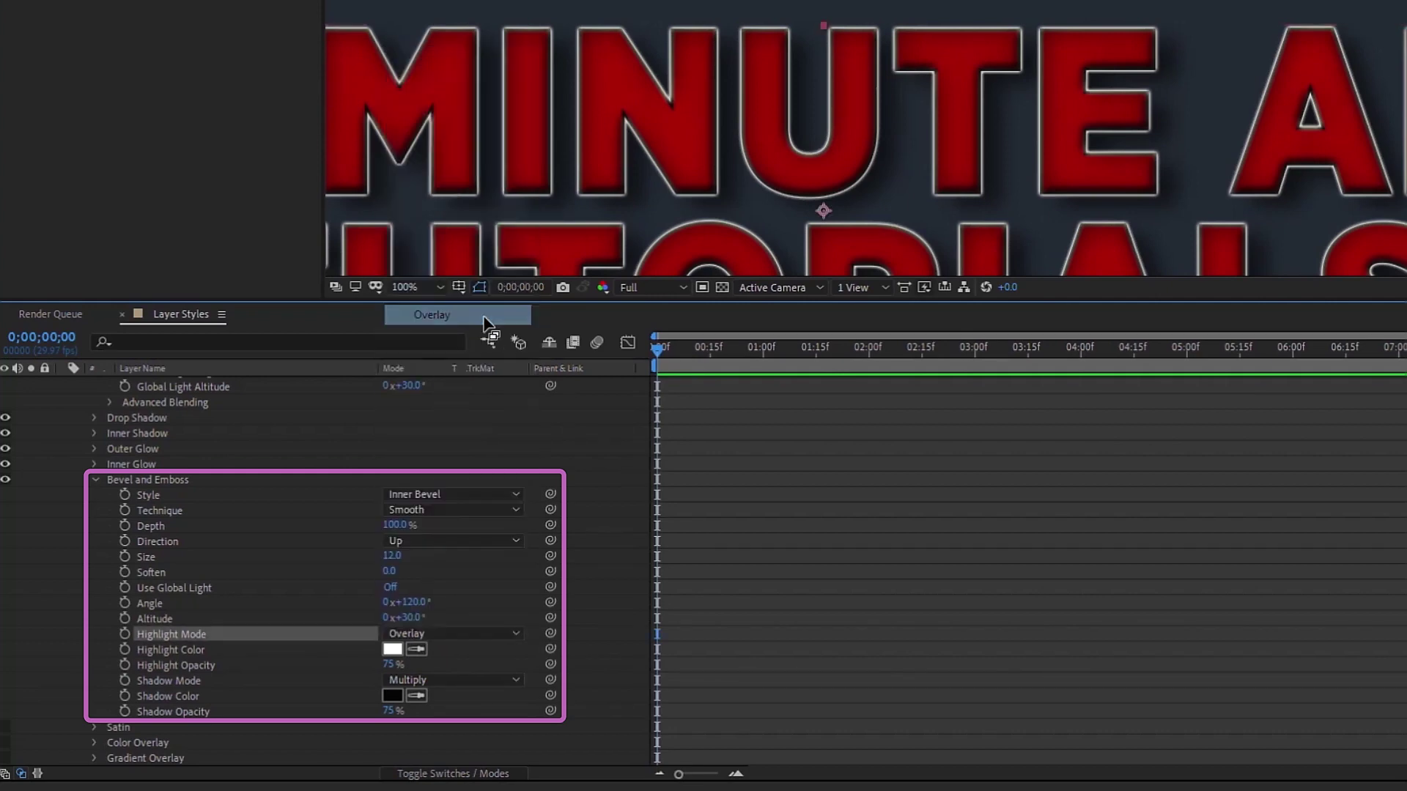
left_click(443, 636)
left_click(466, 356)
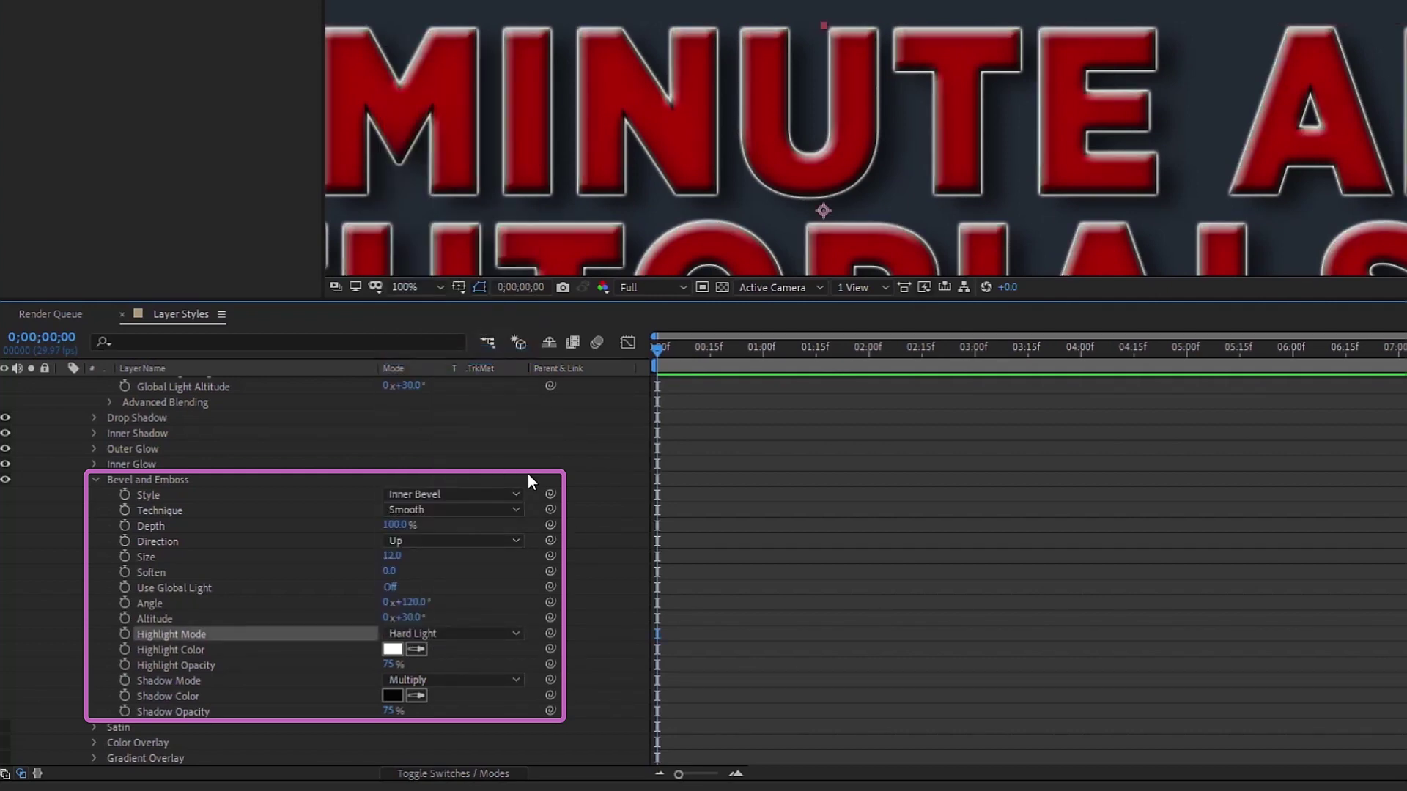
key("shift+minus")
key("shift+minus")
key("shift+minus")
key("shift+minus")
key("shift+minus")
key("shift+minus")
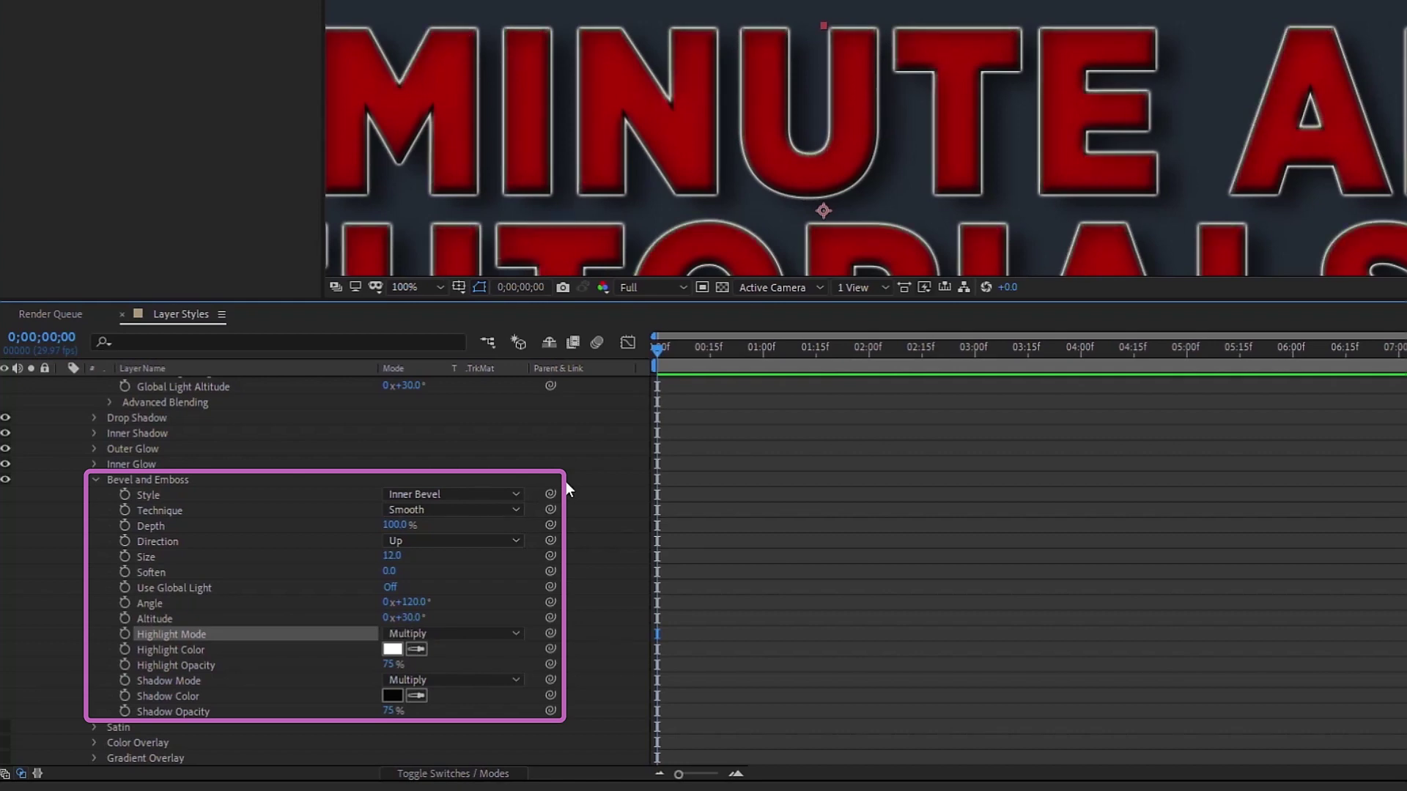
Step: Set the bevel highlight colour to white after testing black
left_click(164, 648)
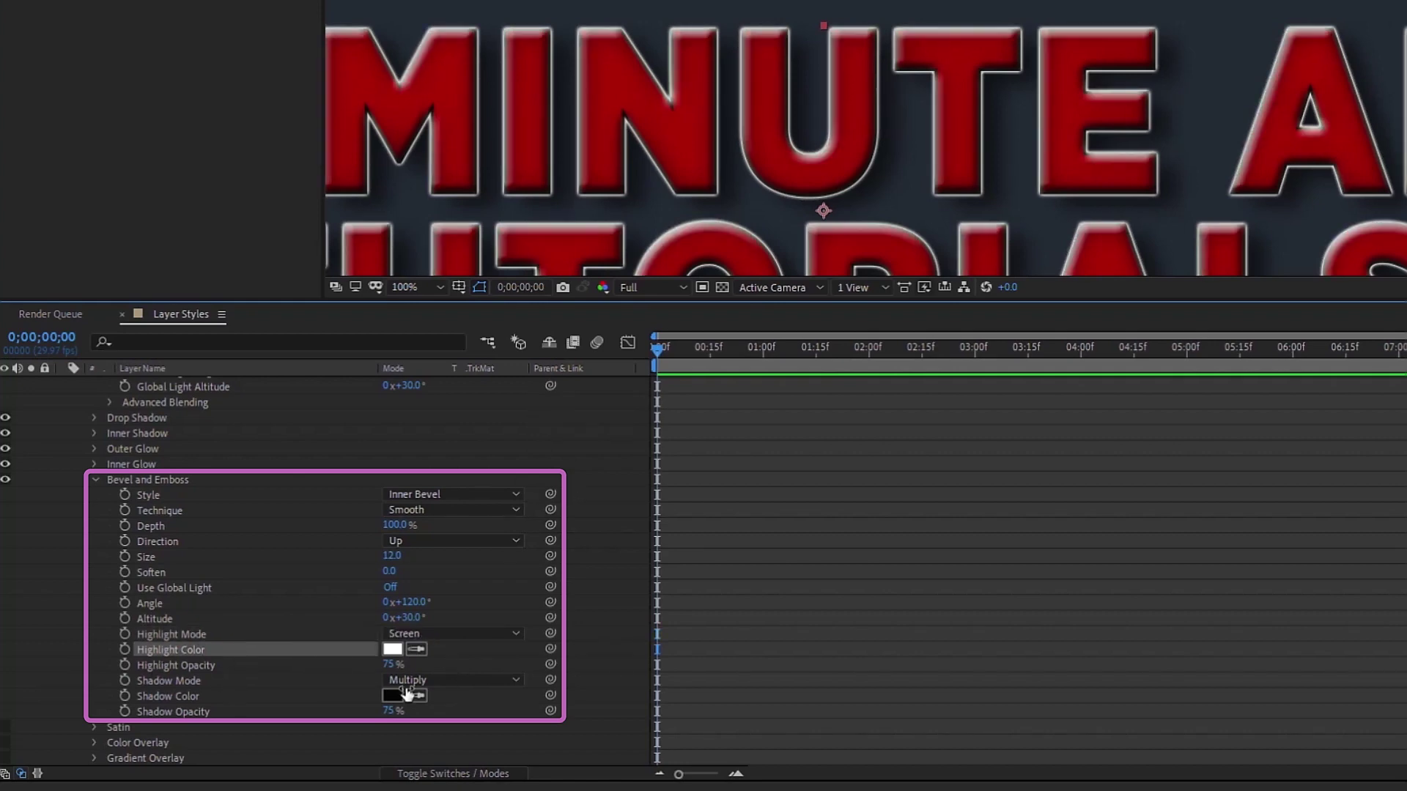
left_click(393, 650)
left_click_drag(390, 160, 278, 267)
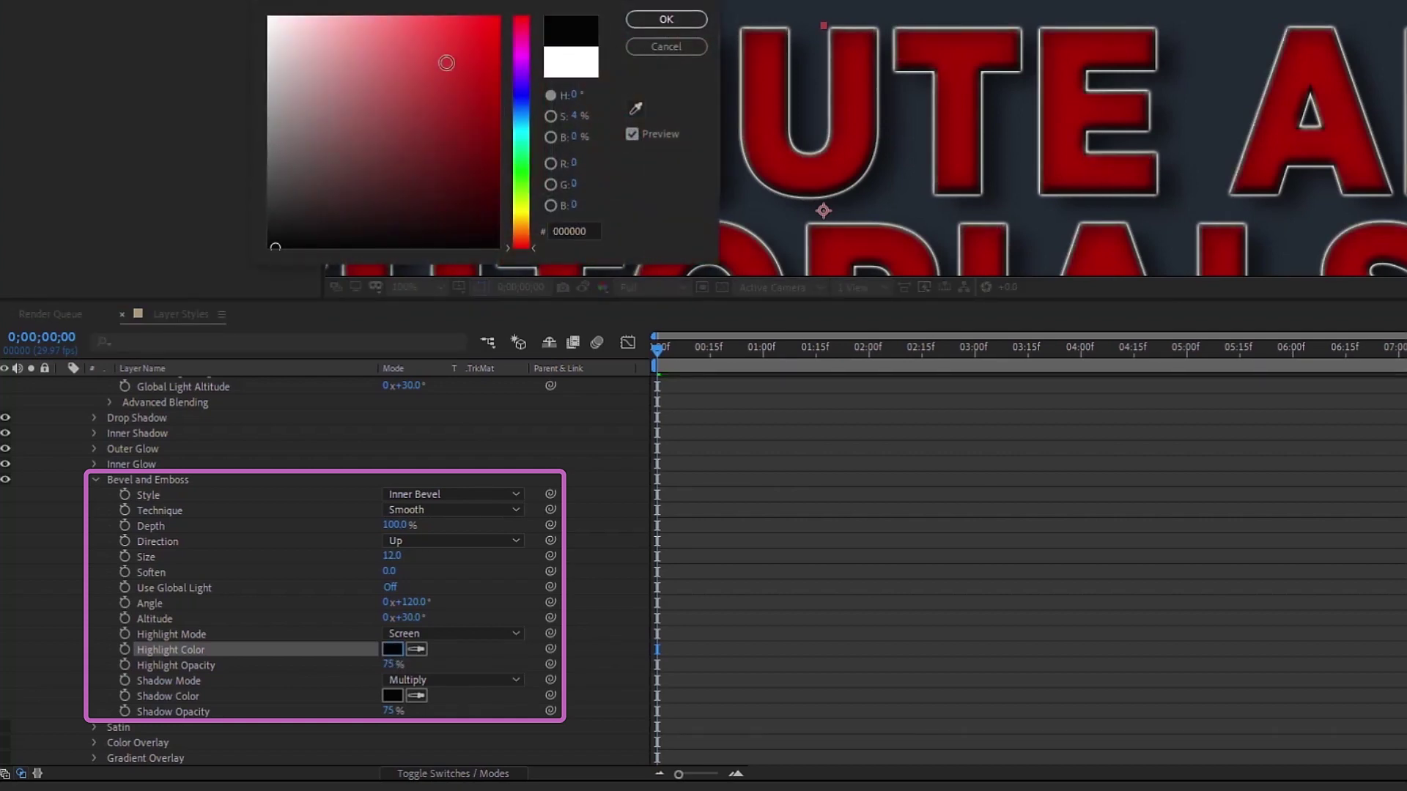
left_click_drag(346, 67, 269, 16)
left_click(665, 19)
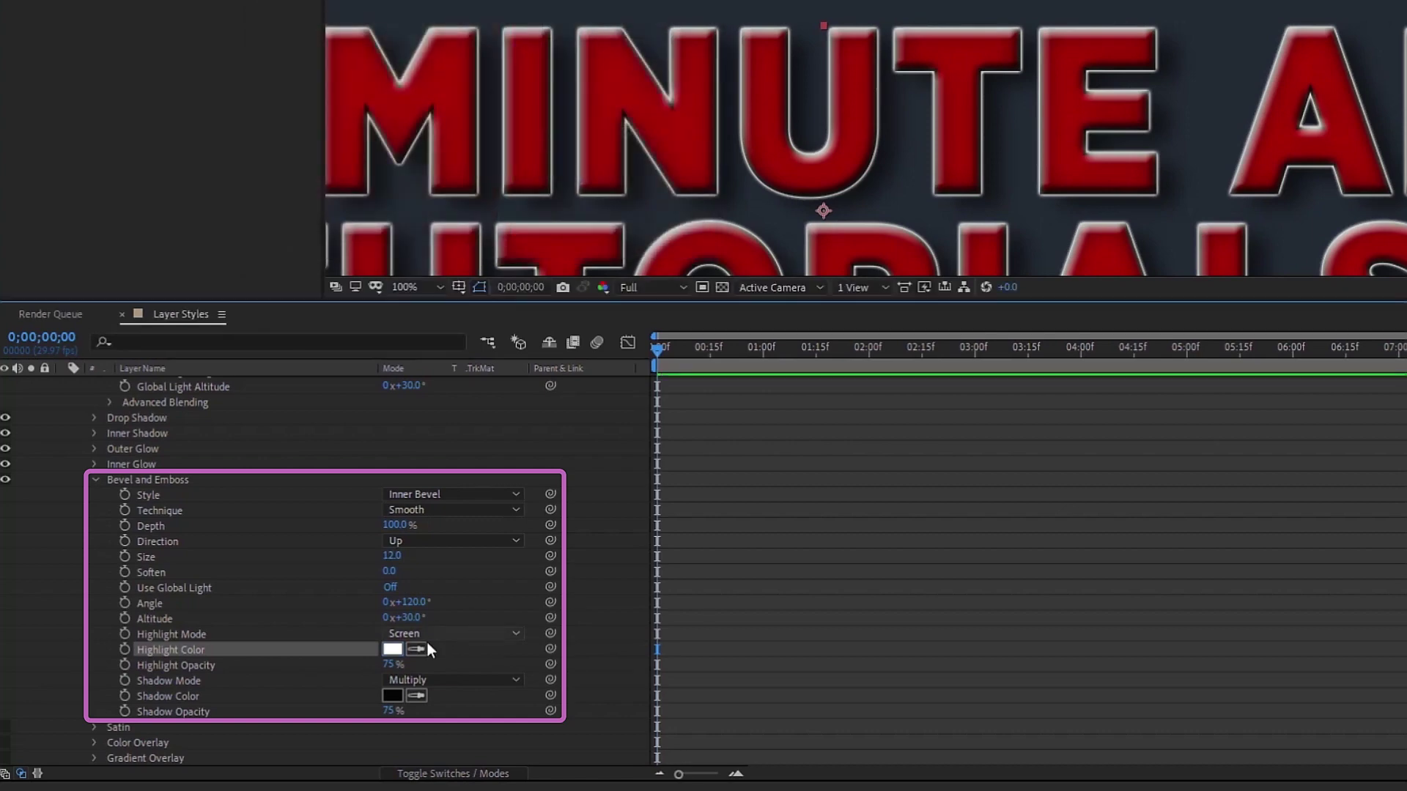
Step: Keep the shadow as Multiply in black and raise Shadow Opacity to 100%
scroll(428, 643, "down", 2)
left_click(291, 652)
left_click(458, 652)
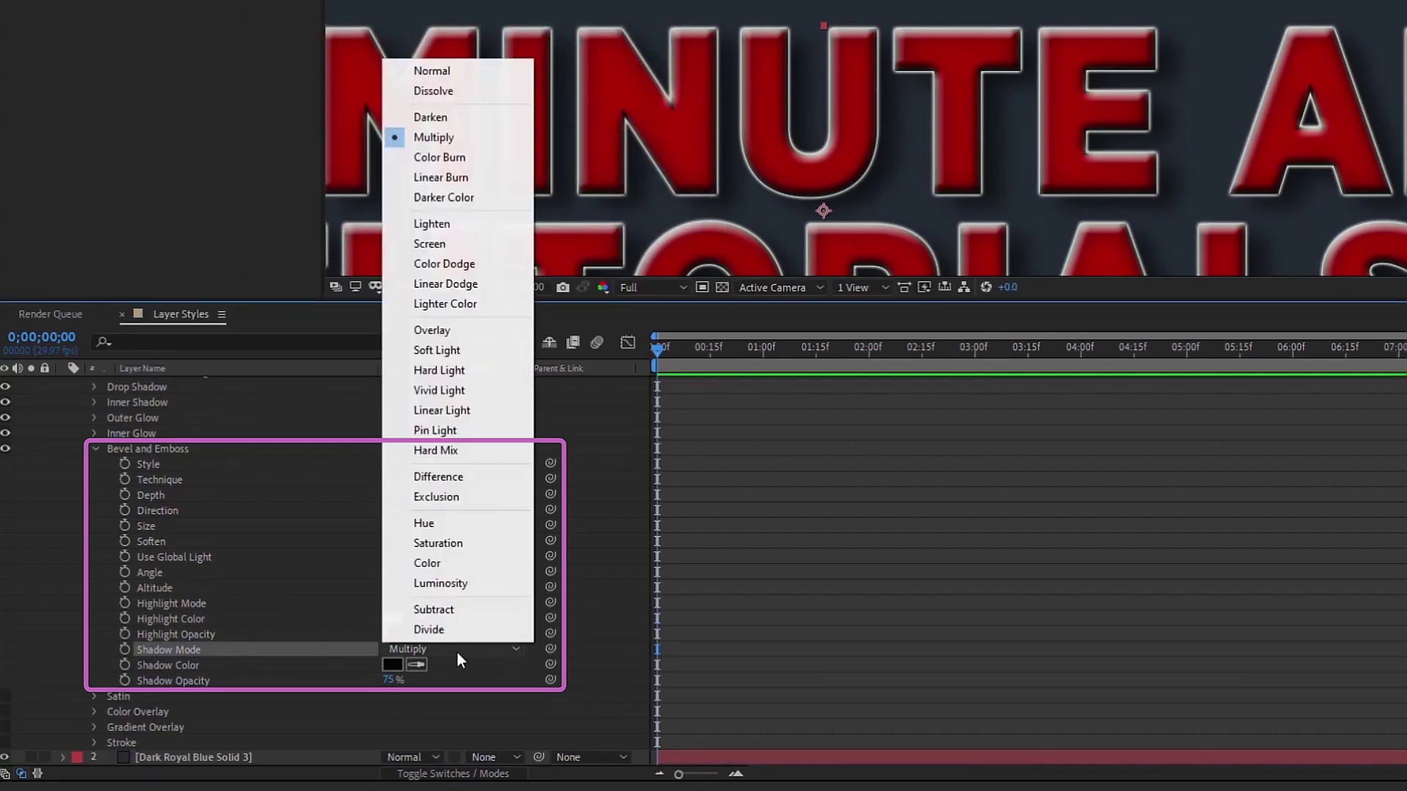
left_click(381, 671)
left_click(392, 664)
mouse_move(334, 128)
left_mouse_down()
mouse_move(267, 119)
mouse_move(240, 15)
mouse_move(273, 213)
mouse_move(286, 44)
mouse_move(288, 210)
left_mouse_up()
left_click(660, 48)
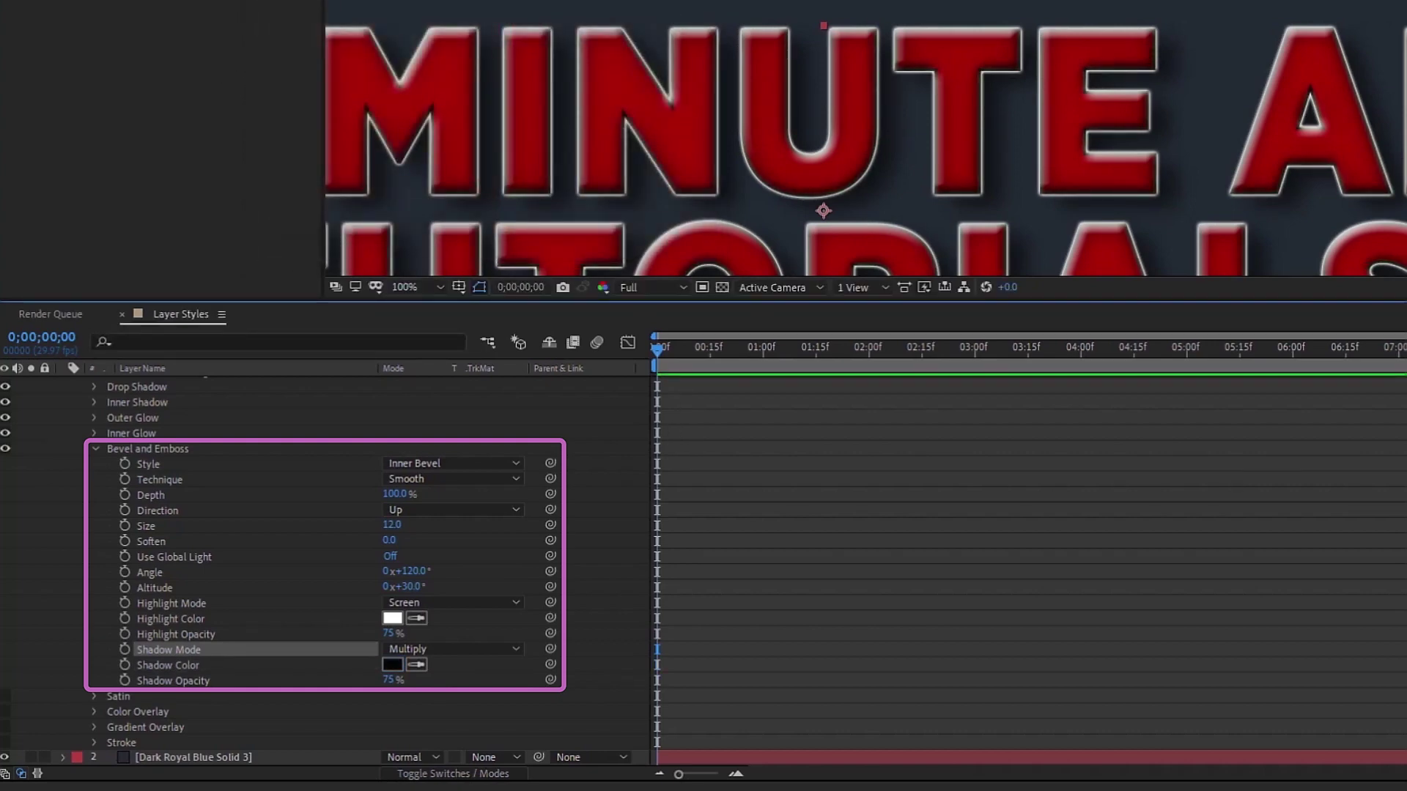
left_click(394, 681)
mouse_move(396, 685)
left_mouse_down()
mouse_move(402, 696)
mouse_move(509, 665)
mouse_move(395, 667)
left_mouse_up()
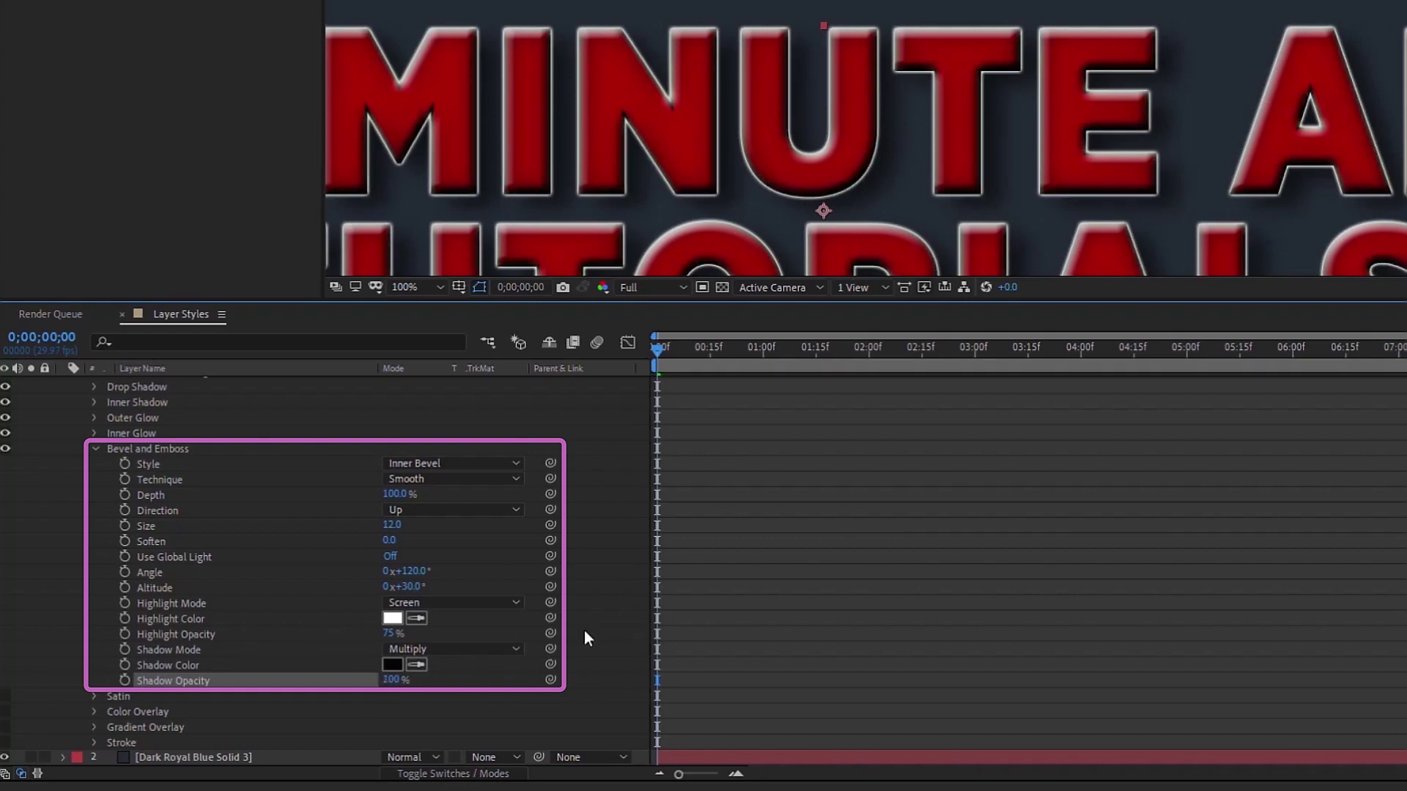
Step: Turn on the title's Satin style and keep its blending as Multiply
left_click(95, 448)
left_click(2, 586)
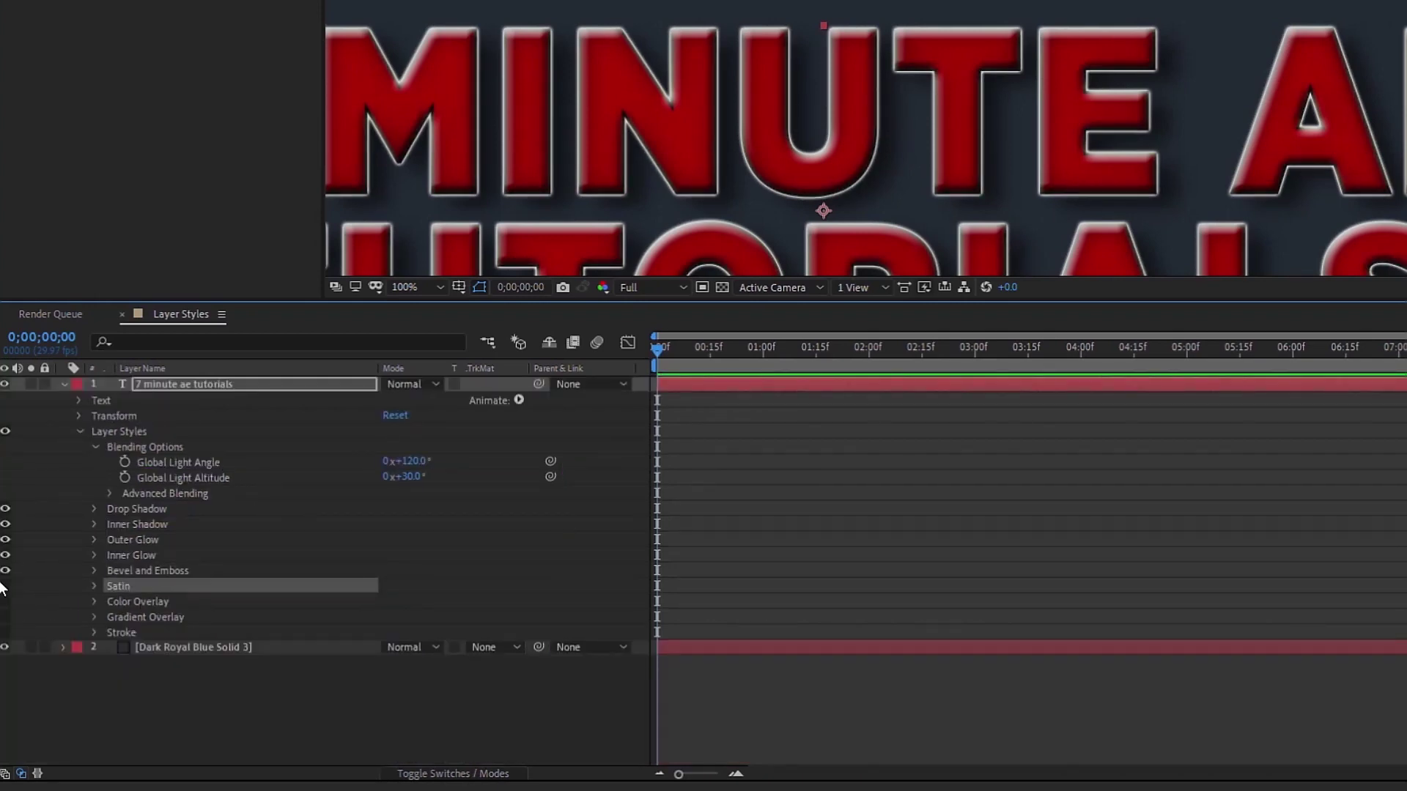
left_click(6, 586)
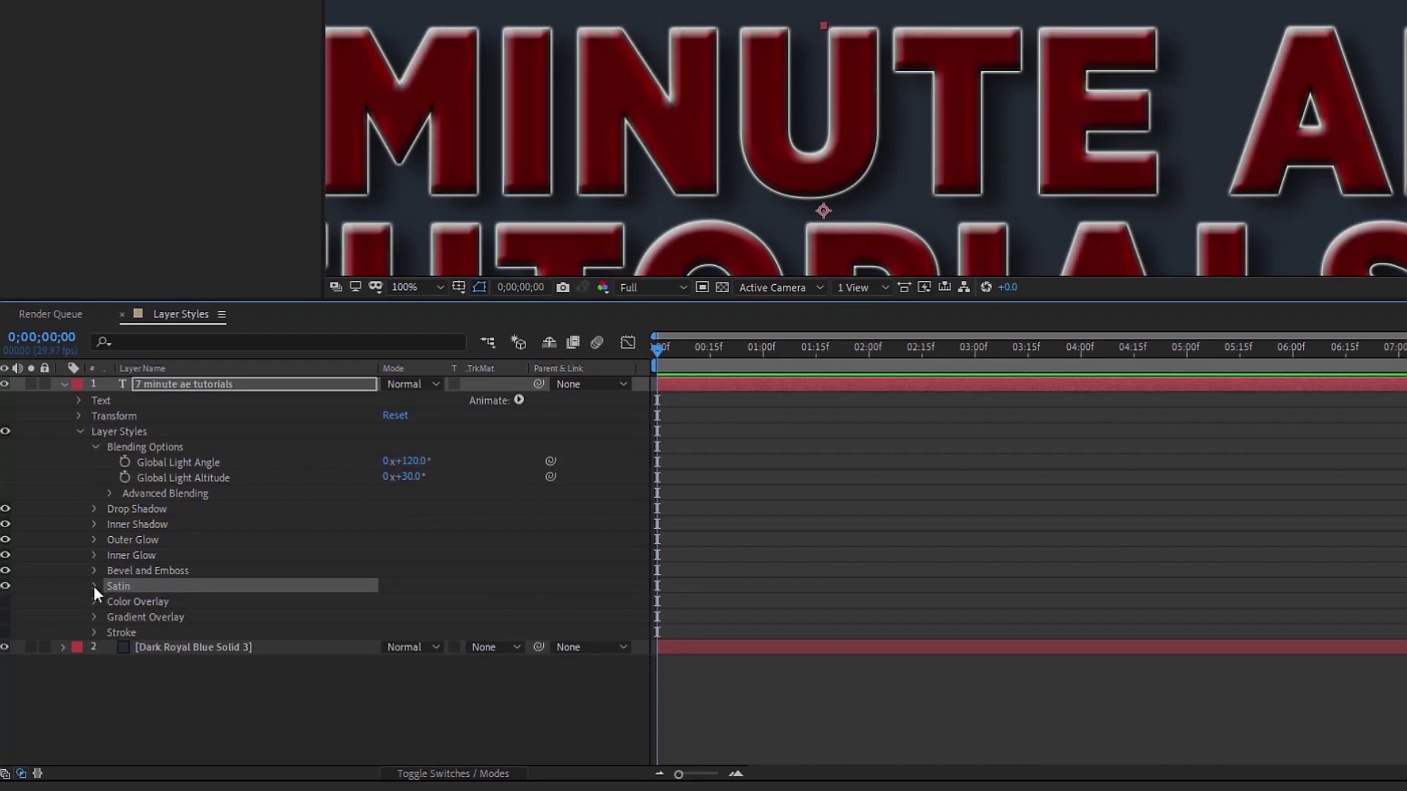
left_click(94, 587)
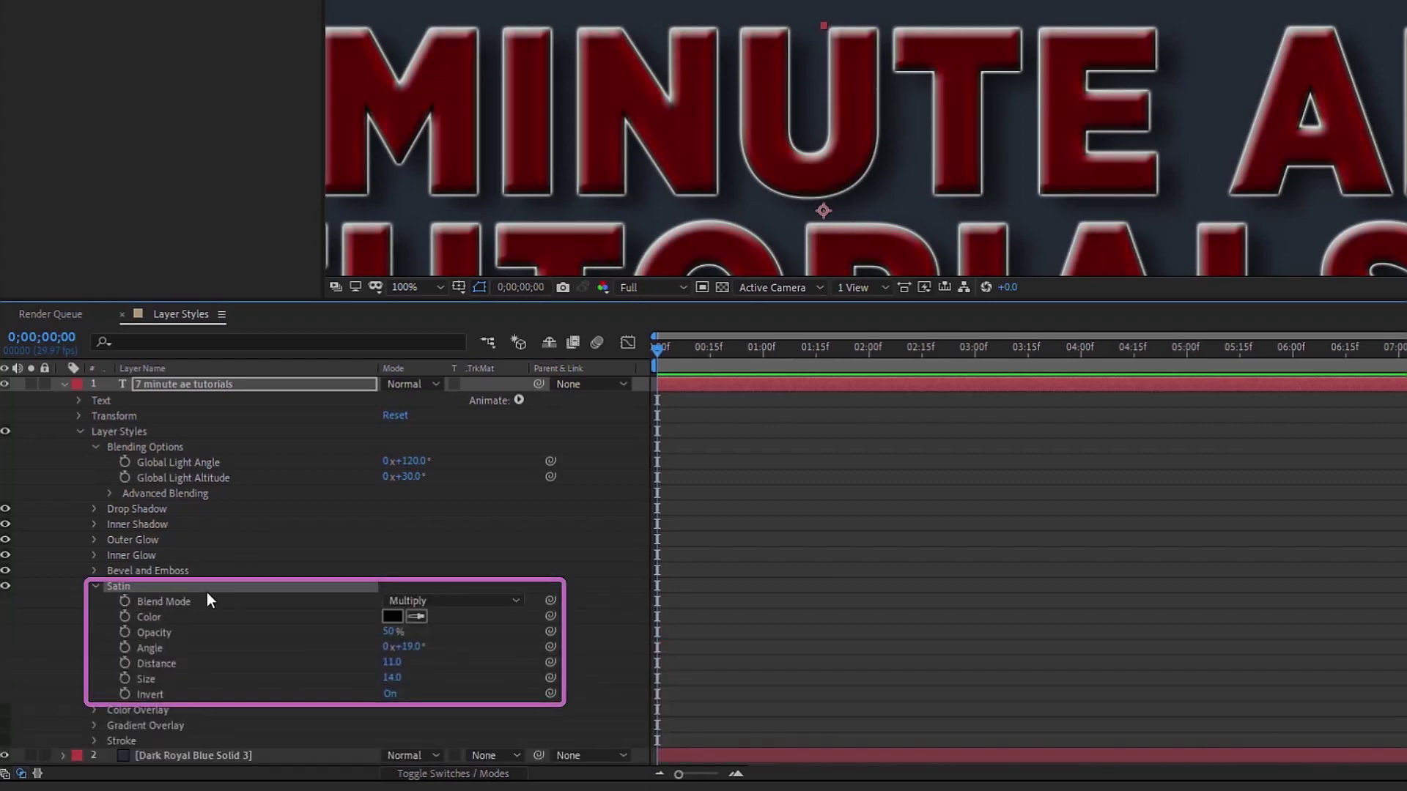
left_click(447, 602)
left_click(402, 621)
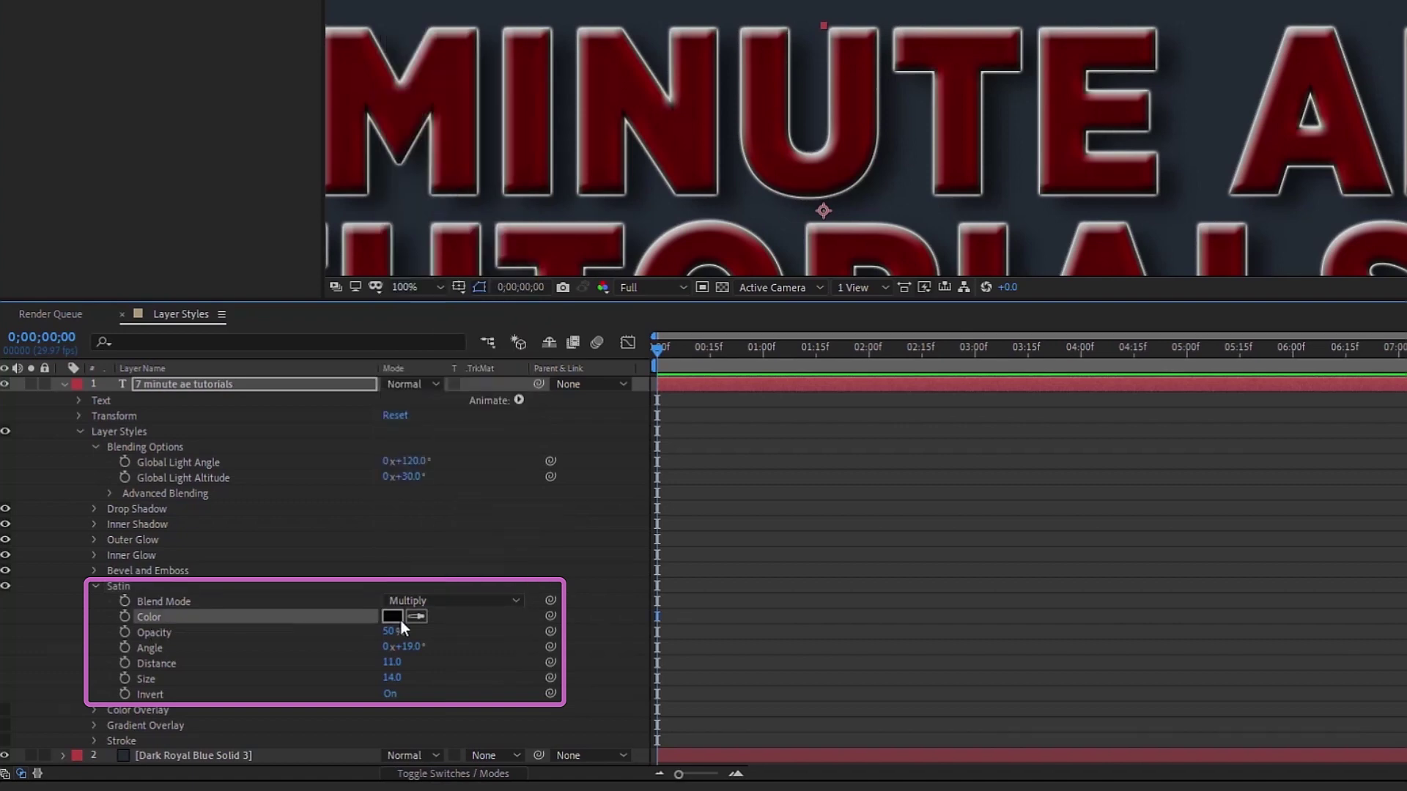
Step: Set the satin opacity to 35%, distance to 40 and size to 35
left_click(217, 636)
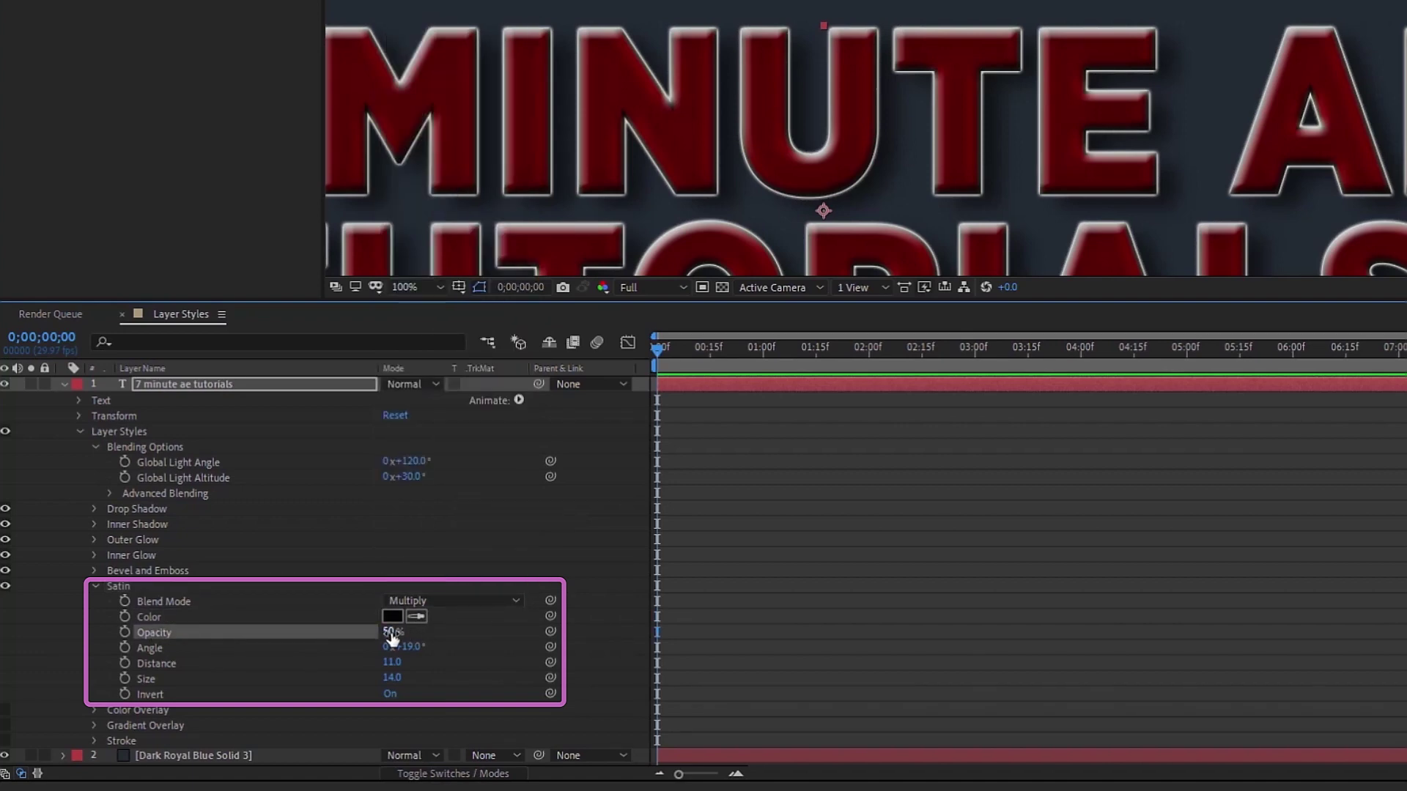
left_click(392, 634)
type("35")
left_click(392, 662)
type("40")
key("Return")
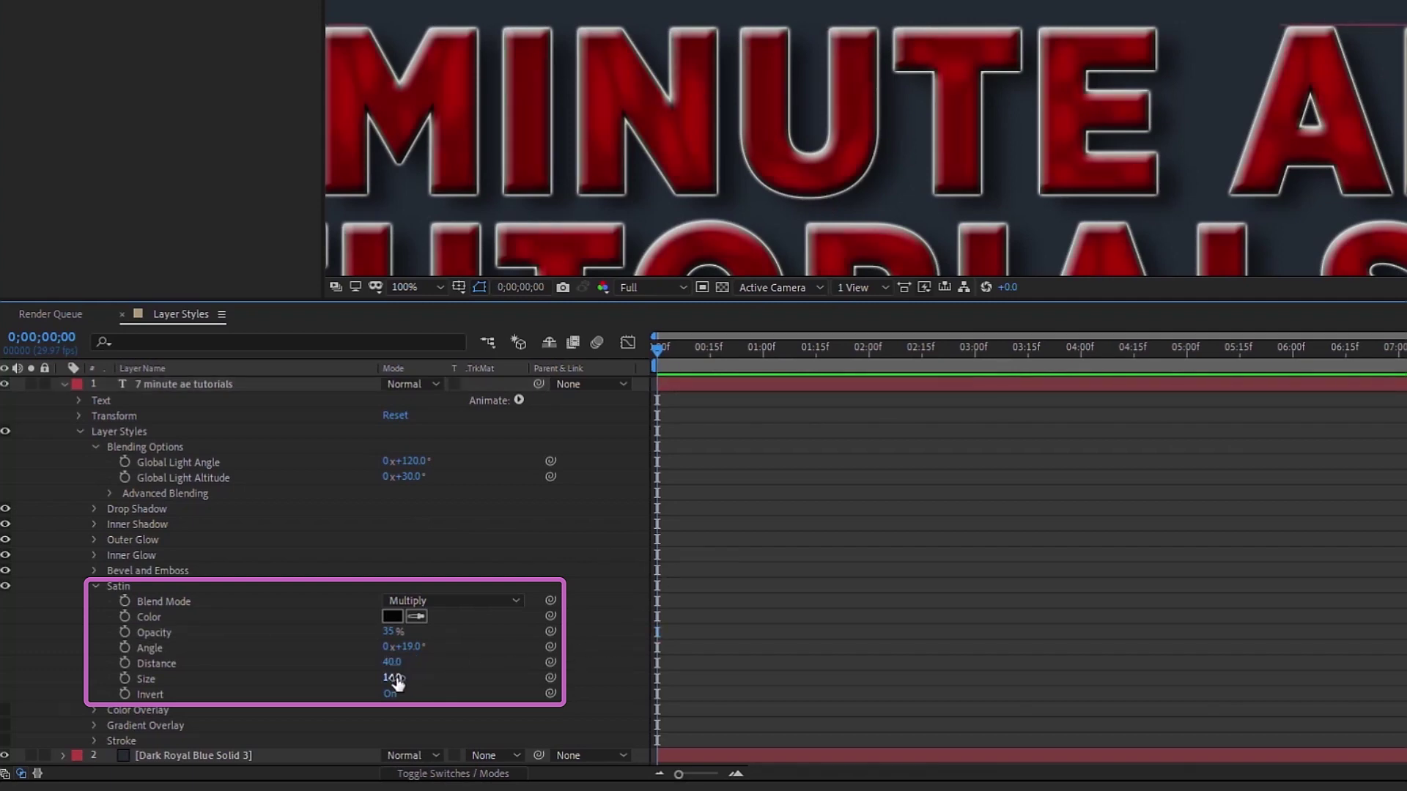
left_click(394, 678)
type("35")
key("Return")
Step: Re-confirm the satin distance and size of 35, then rotate the satin angle to 19°
mouse_move(397, 663)
left_mouse_down()
mouse_move(339, 661)
mouse_move(378, 667)
left_mouse_up()
left_click(396, 662)
type("40")
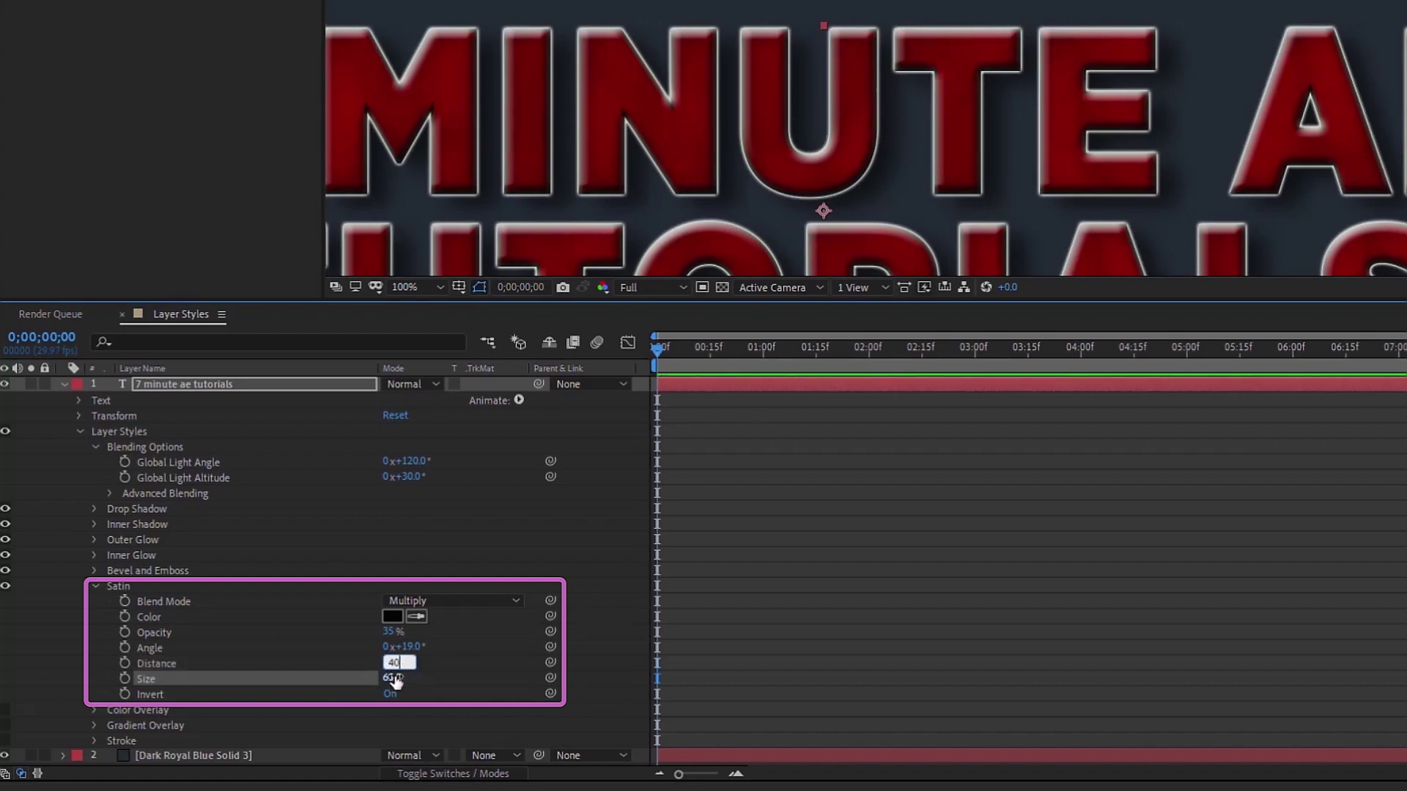
key("Tab")
type("35")
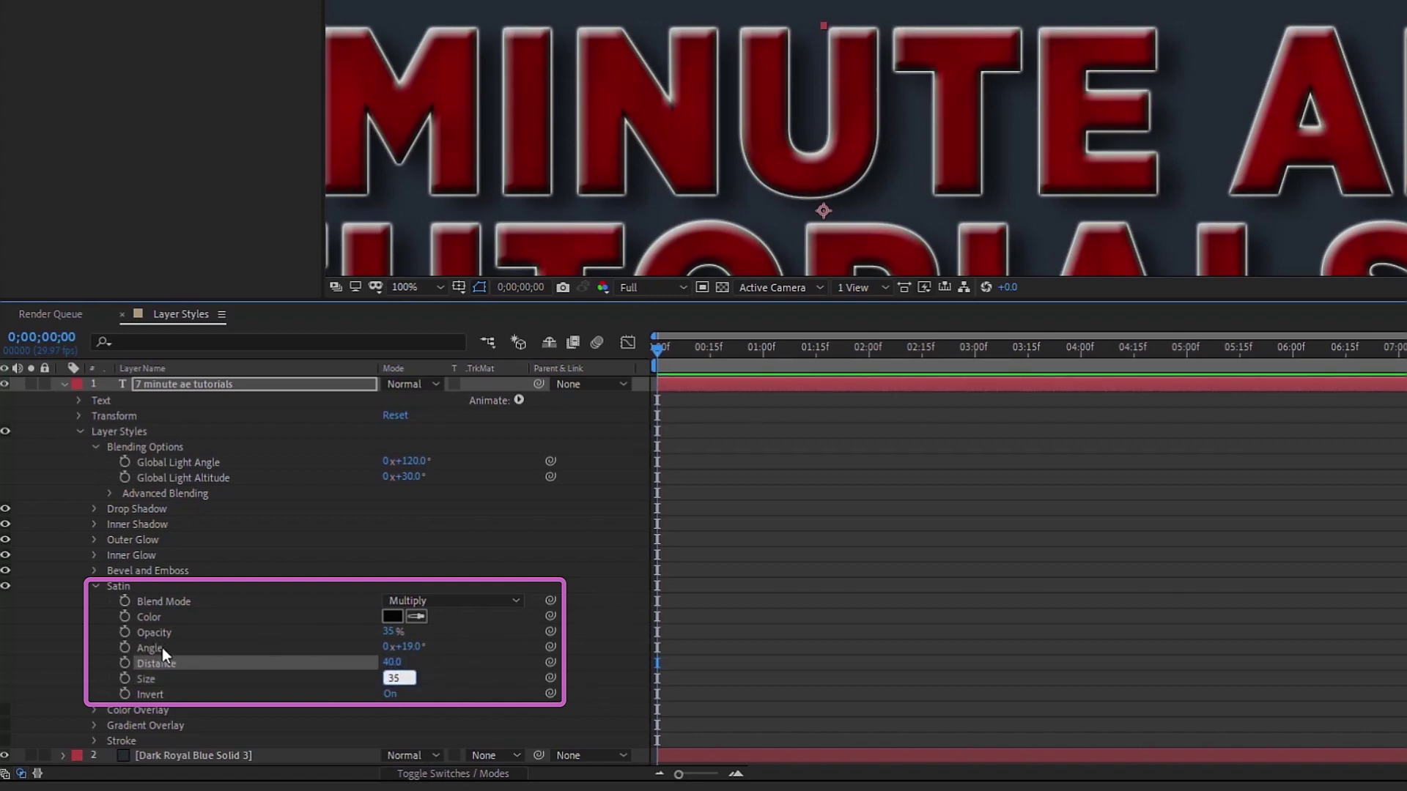
left_click(239, 641)
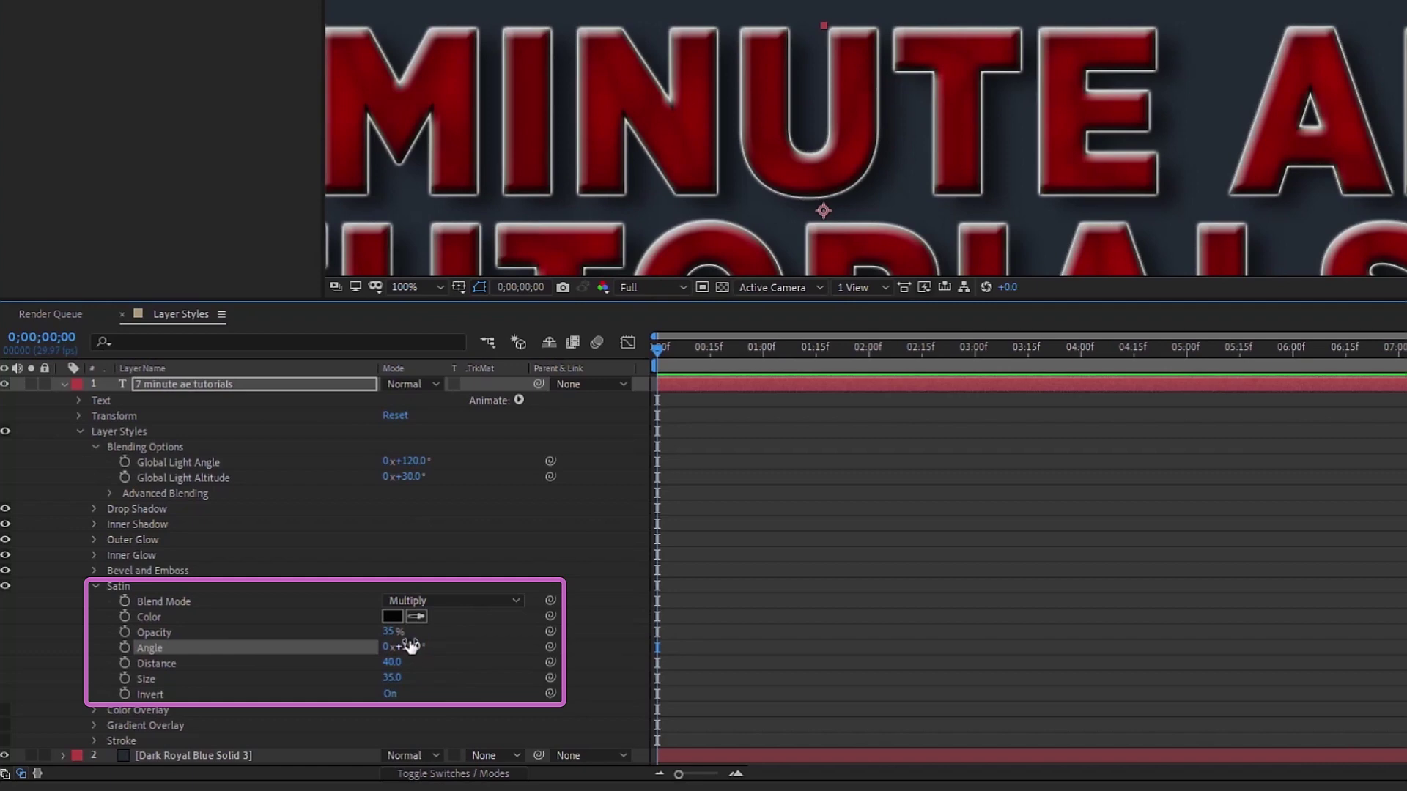
mouse_move(415, 654)
left_mouse_down()
mouse_move(703, 608)
mouse_move(370, 616)
mouse_move(410, 615)
left_mouse_up()
Step: Compare the satin with Invert toggled, leave Invert on, and collapse Satin
left_click(201, 696)
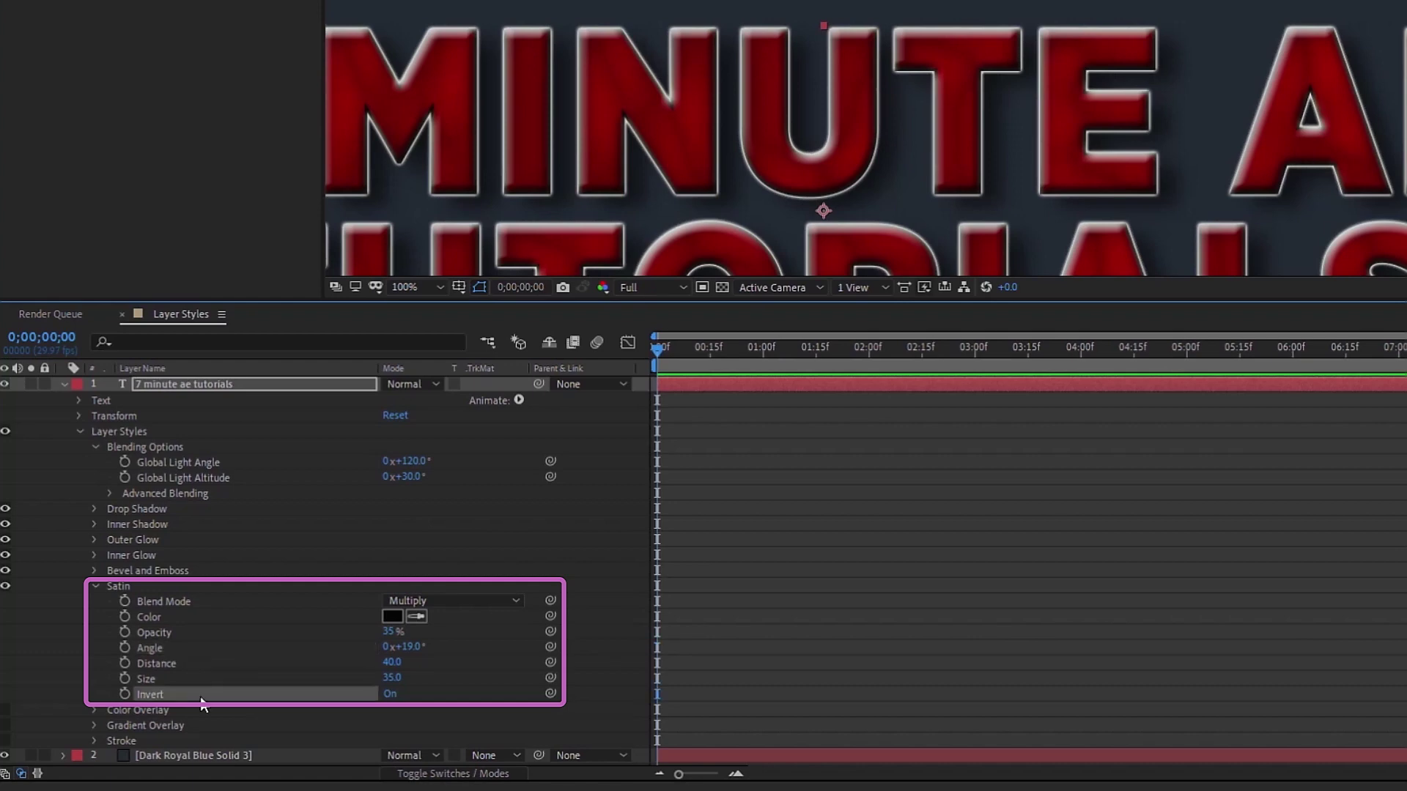
left_click(392, 695)
left_click(396, 696)
left_click(400, 698)
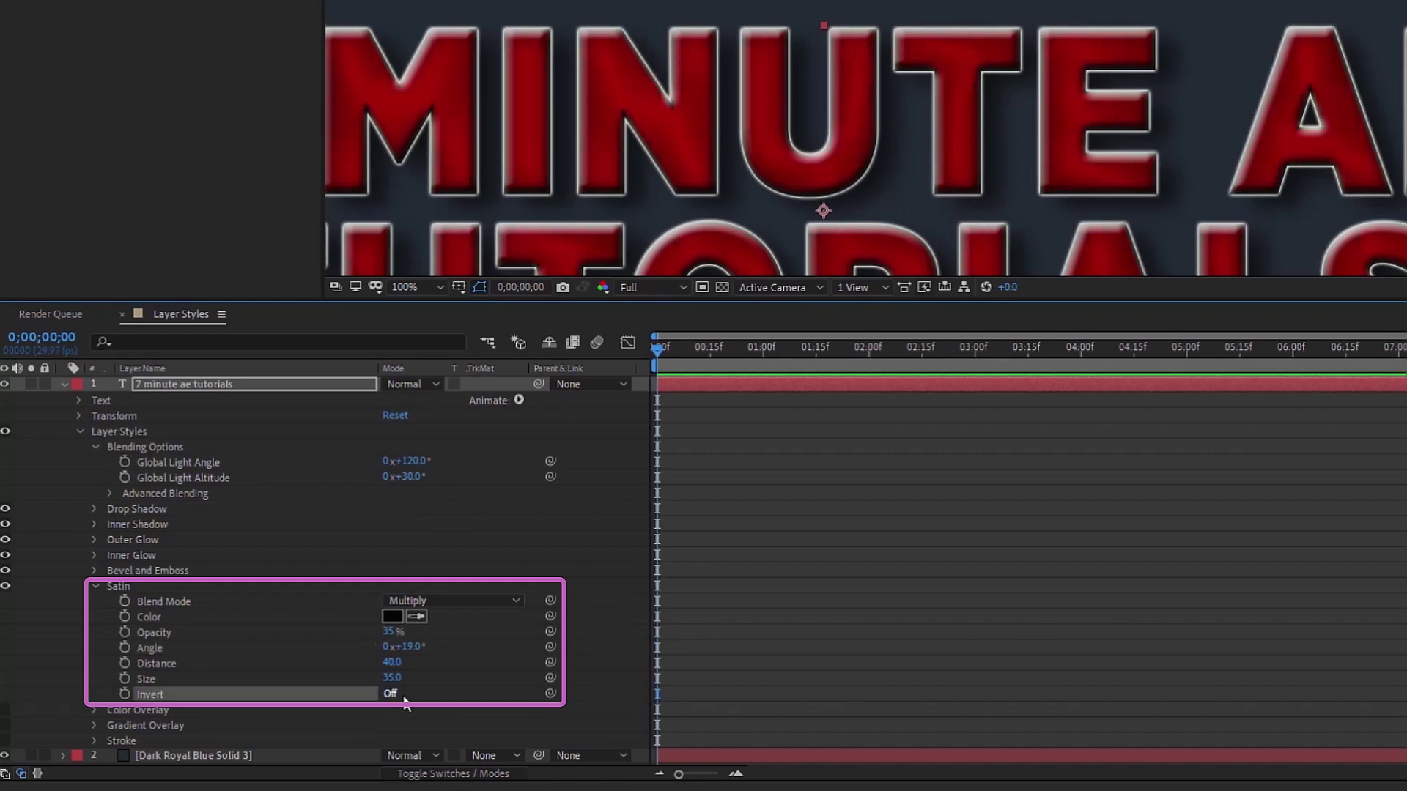
left_click(391, 694)
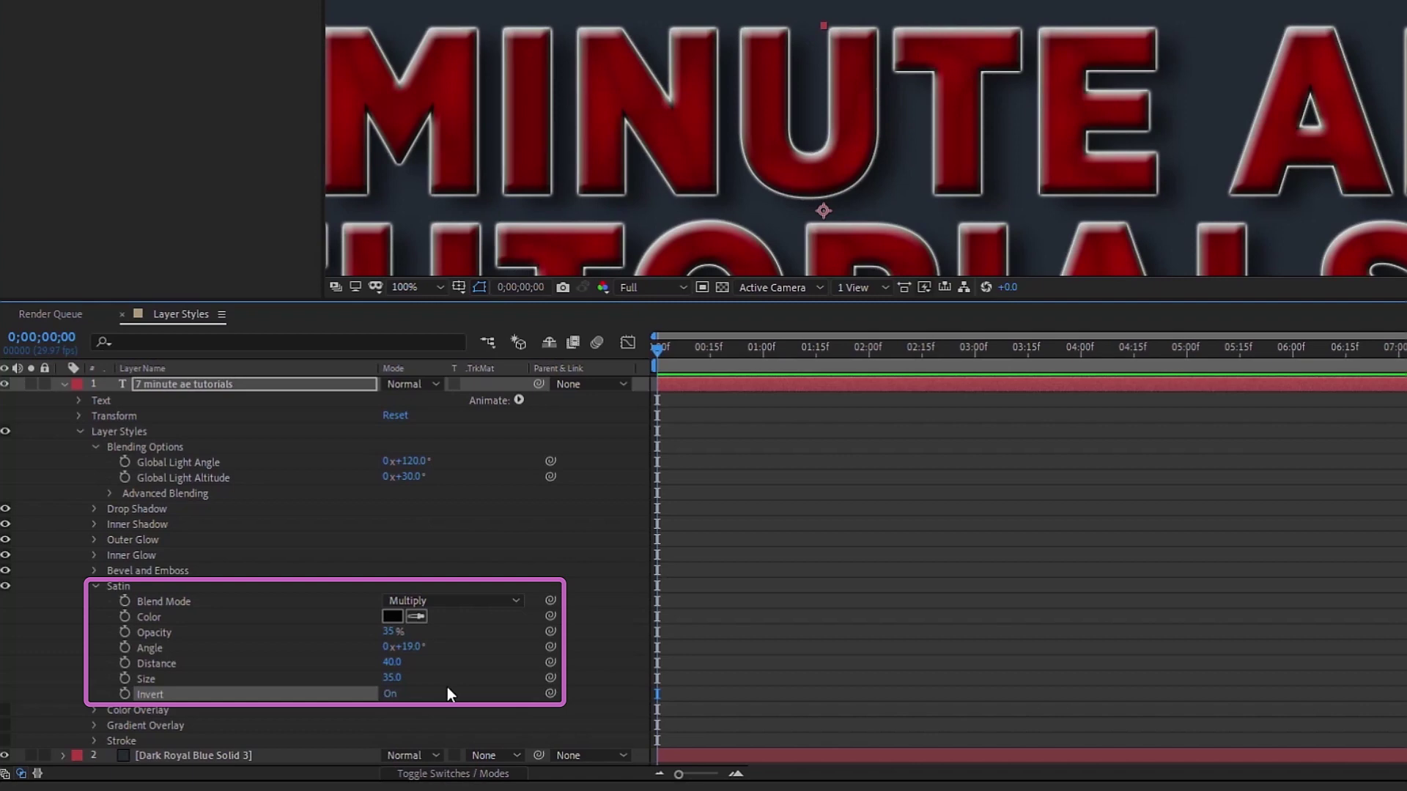
left_click(94, 585)
left_click(109, 599)
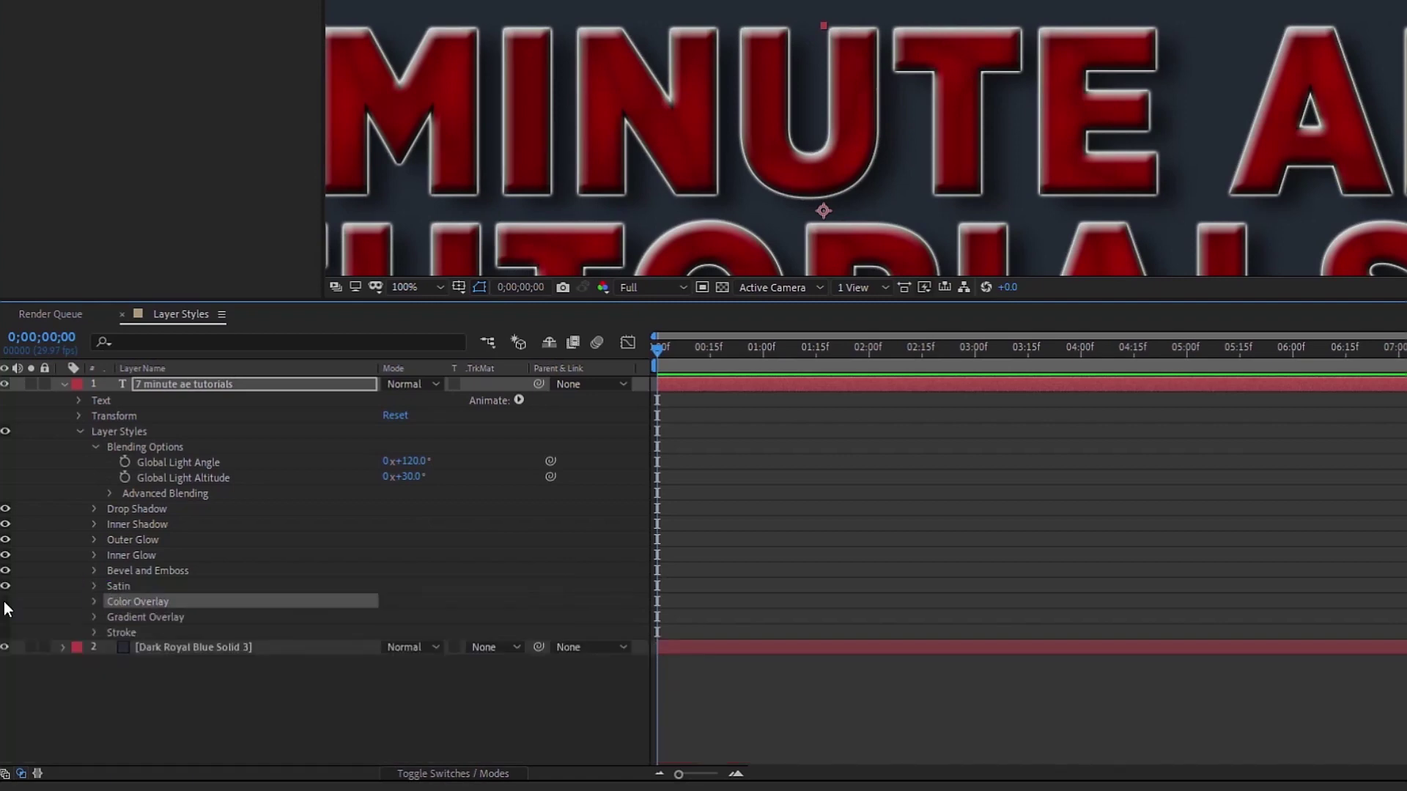
Step: Turn on Color Overlay and set its colour to teal
left_click(4, 602)
left_click(94, 602)
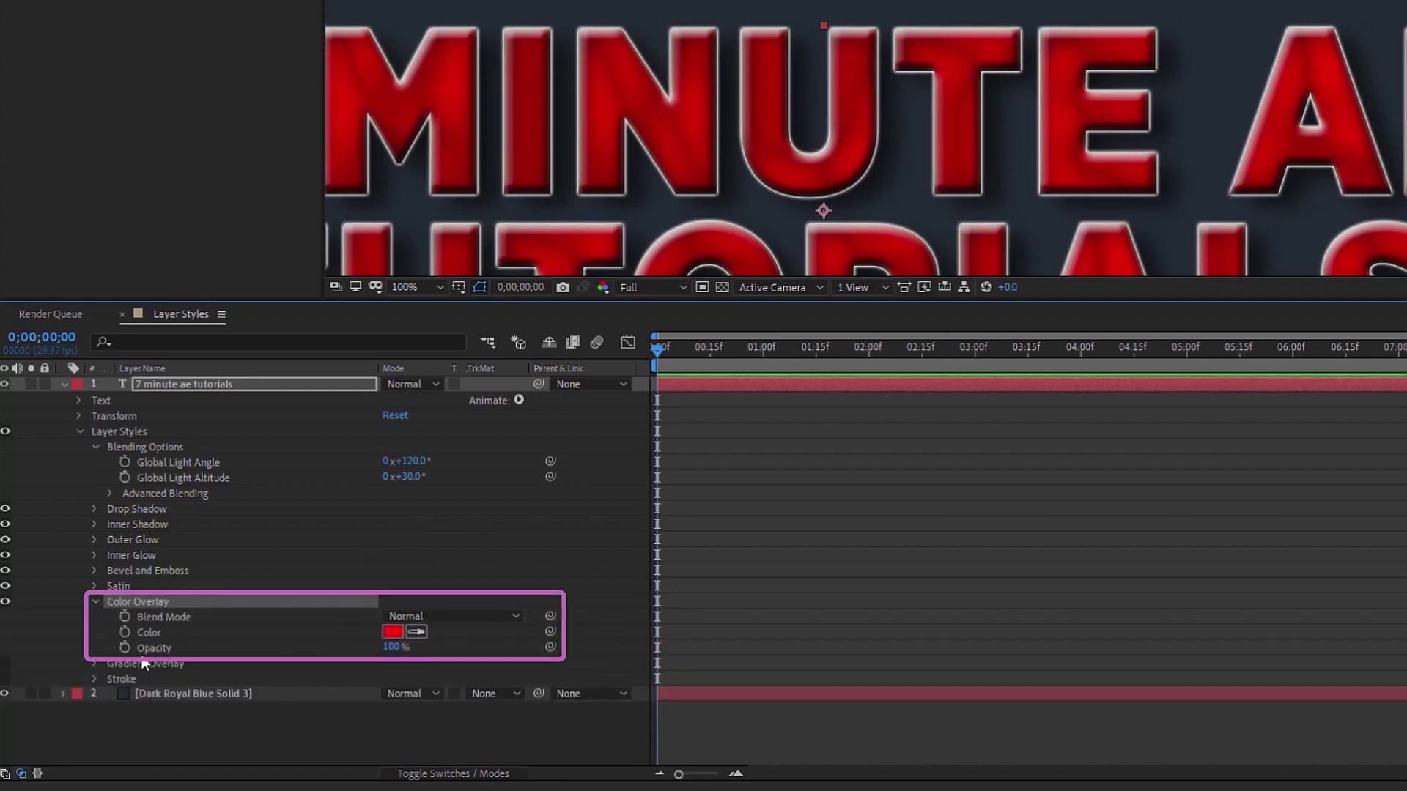
left_click(393, 630)
left_click_drag(526, 112, 542, 138)
key("Return")
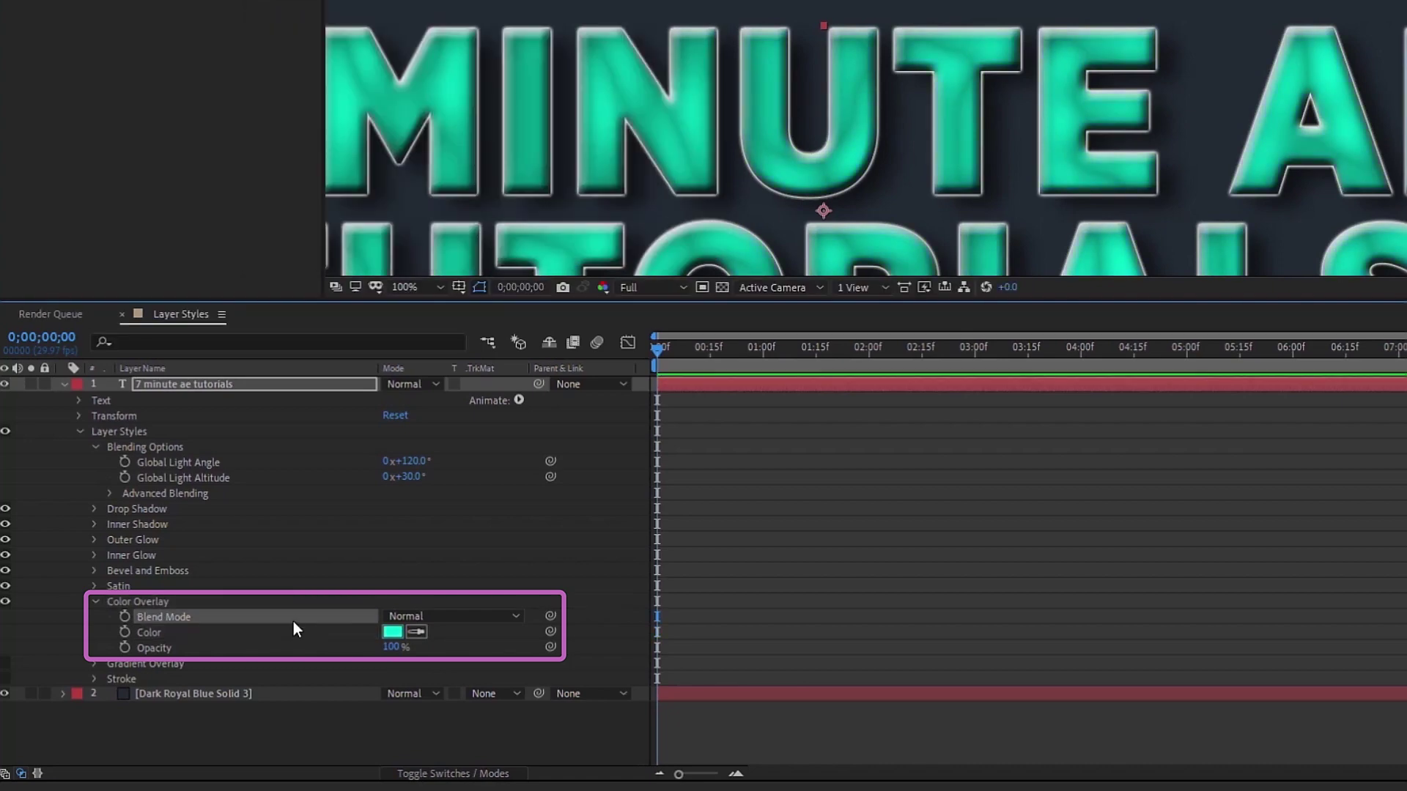
Step: Try Overlay, Hard Light and Screen blending, settling on Overlay for the colour overlay
left_click(447, 615)
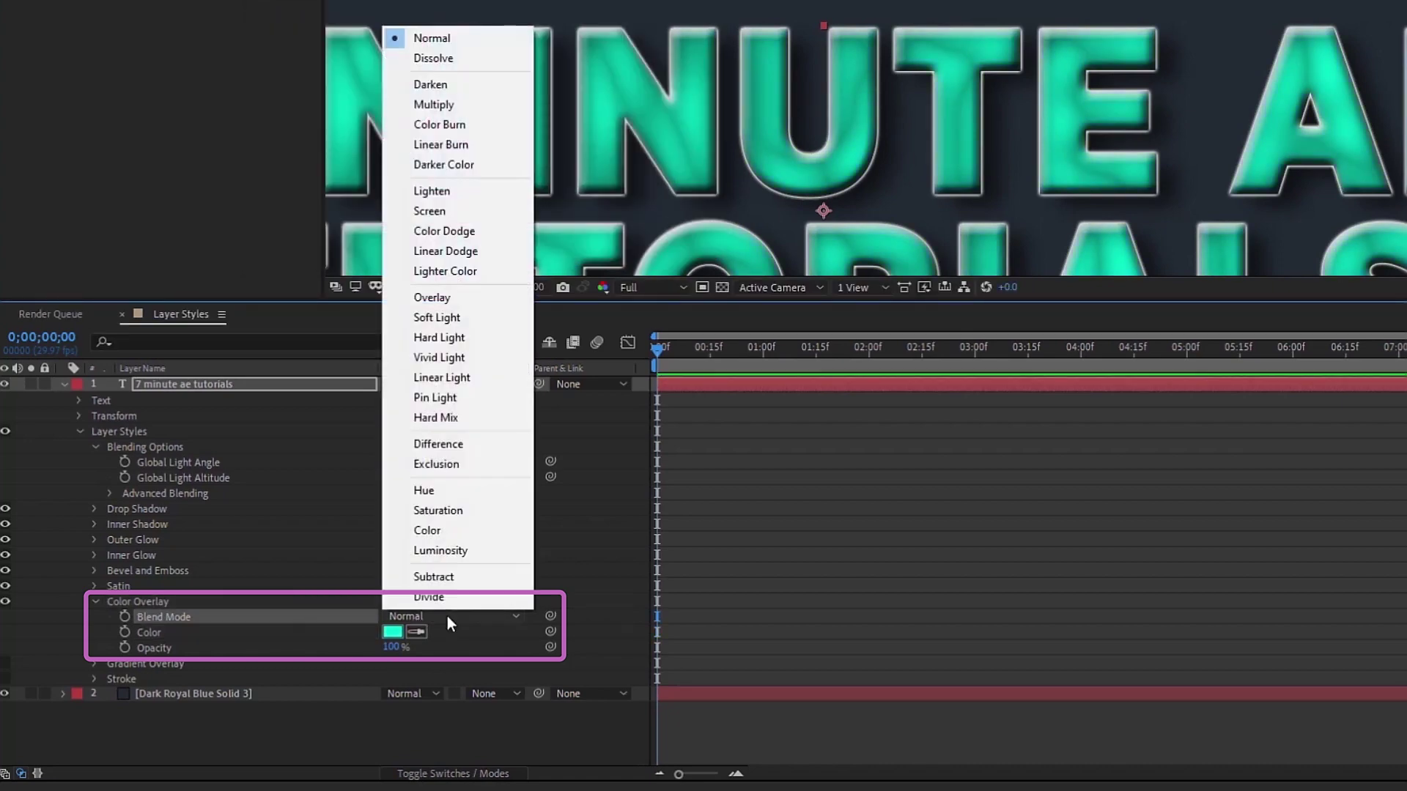
left_click(481, 297)
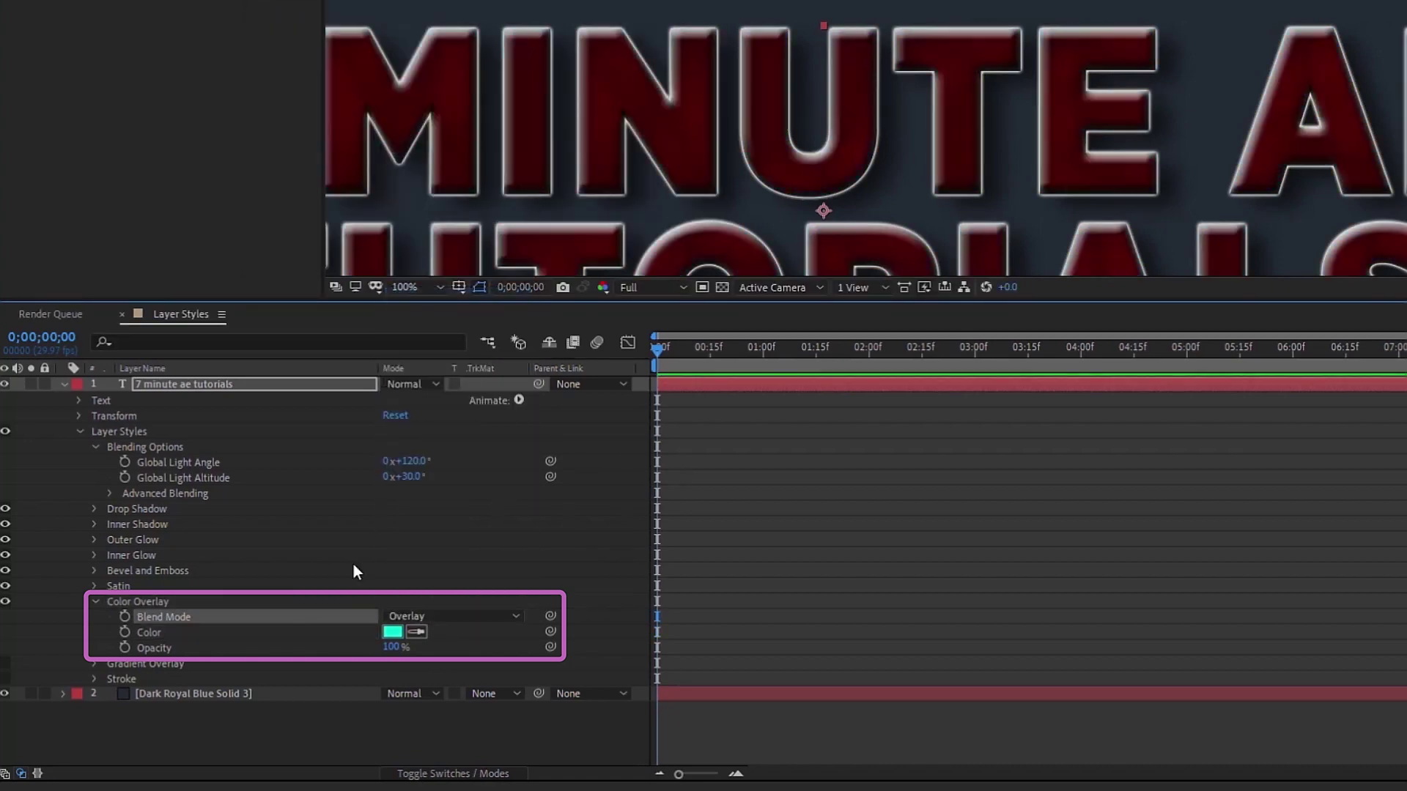
left_click(449, 616)
left_click(481, 337)
left_click(449, 617)
left_click(443, 211)
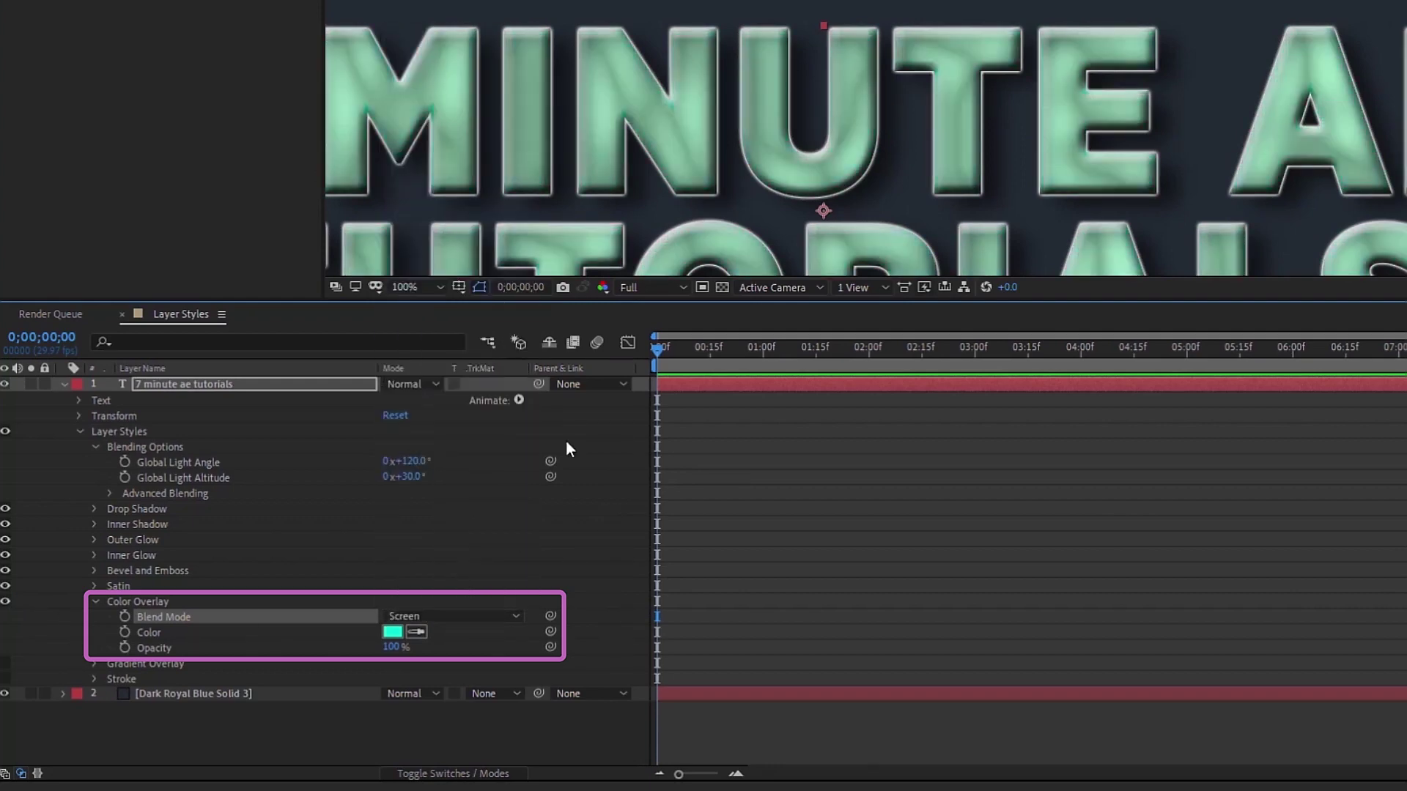
left_click(459, 619)
left_click(474, 298)
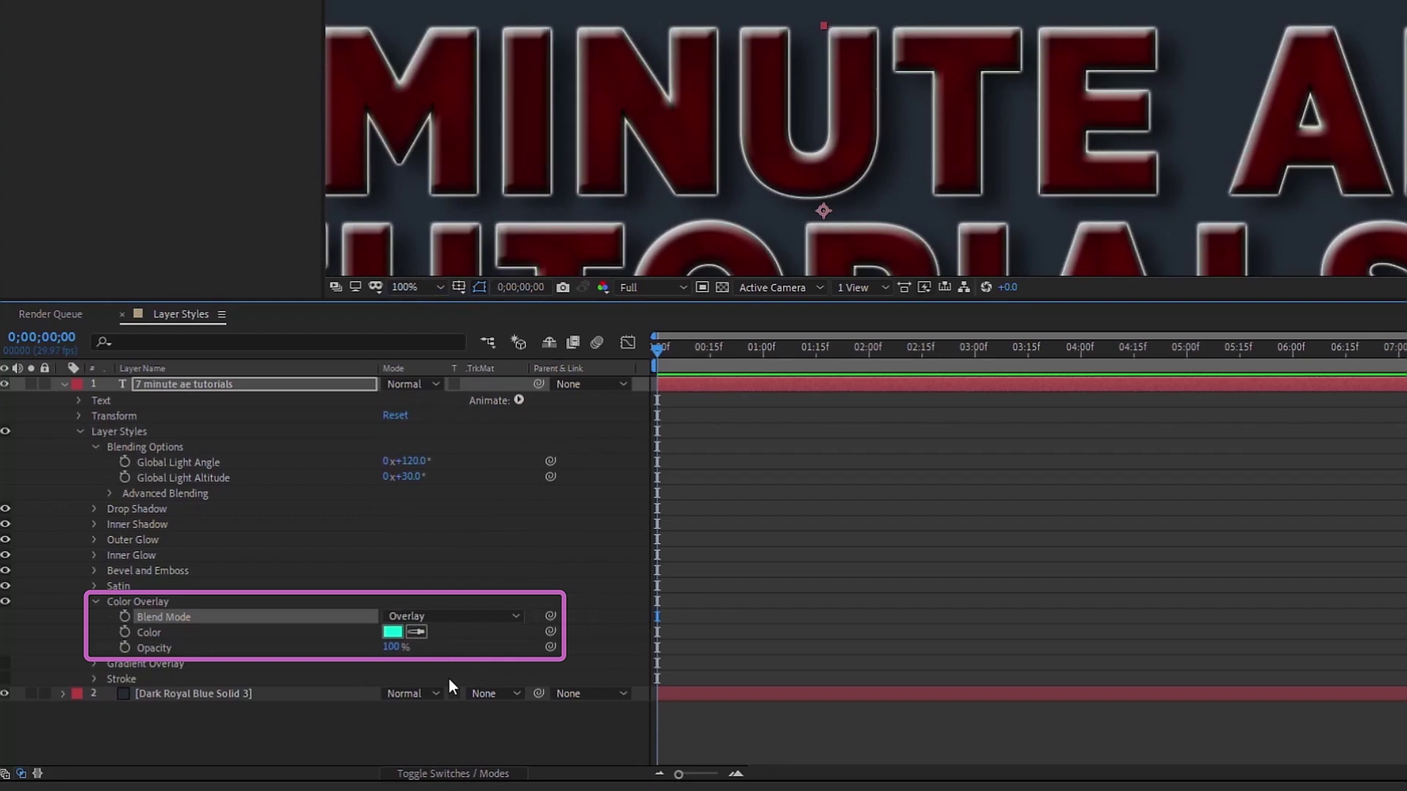
Step: Set the colour overlay opacity to 30% and collapse its settings
left_click(395, 647)
type("30")
key("Return")
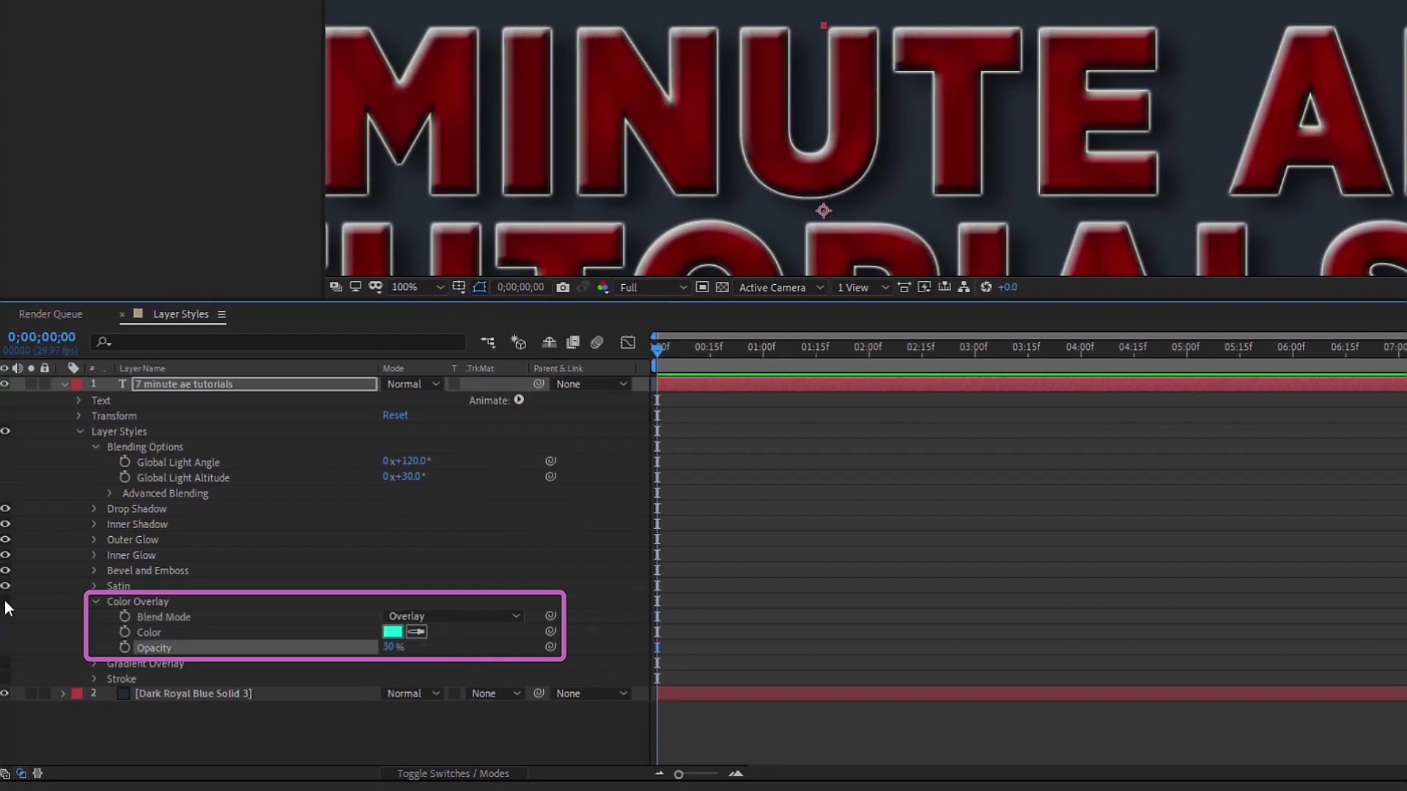
left_click(95, 601)
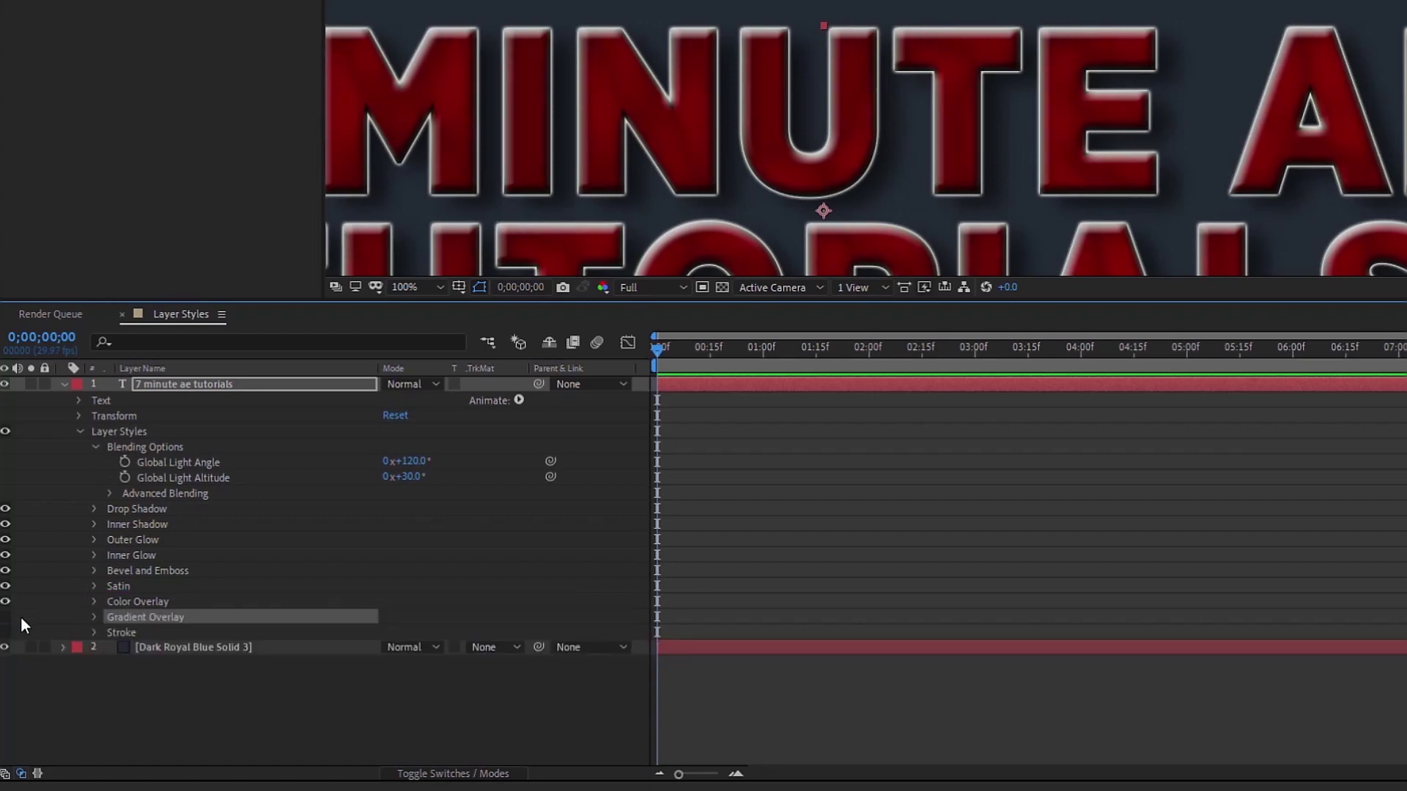
Step: Turn on Gradient Overlay, testing its opacity and keeping it at 100%
left_click(95, 616)
scroll(248, 575, "down", 1)
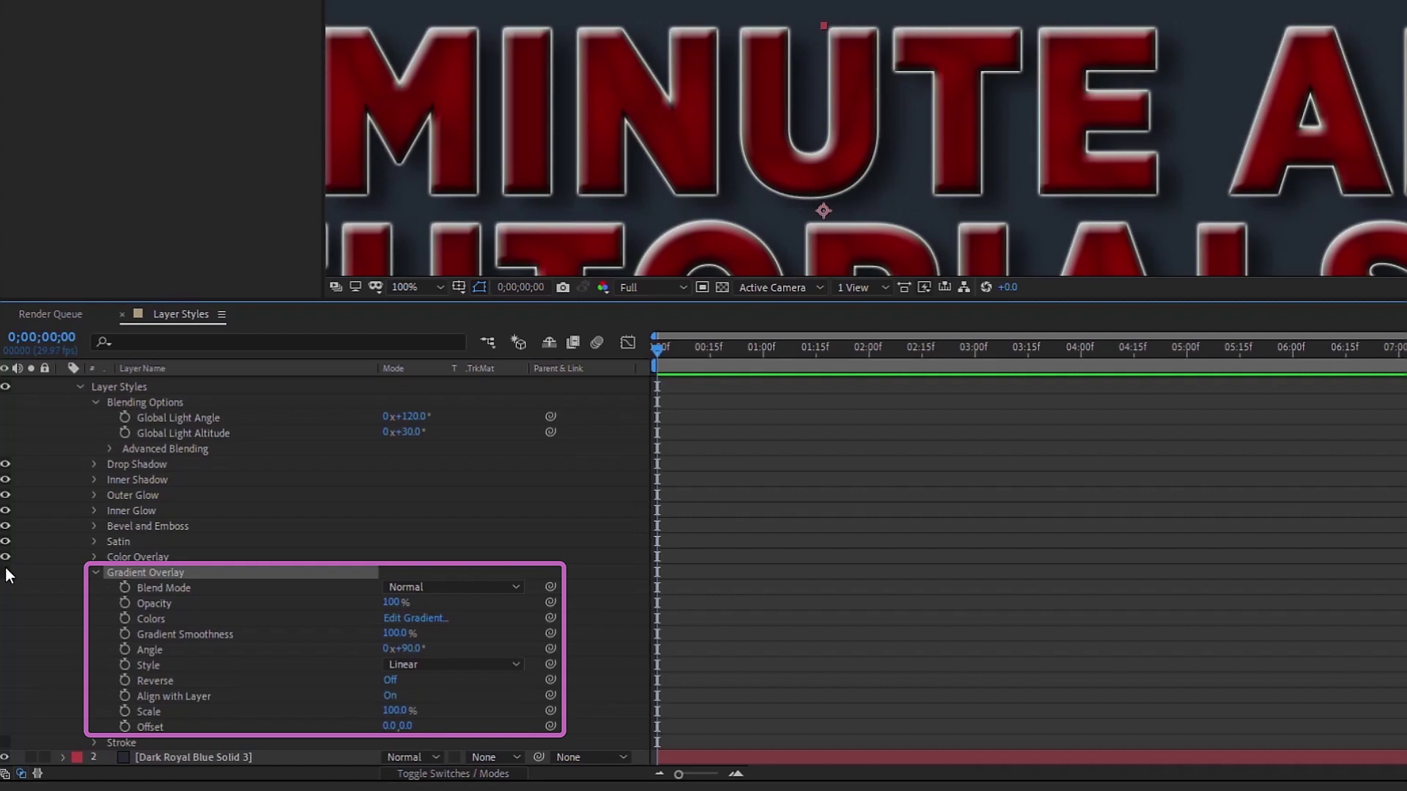
left_click(6, 572)
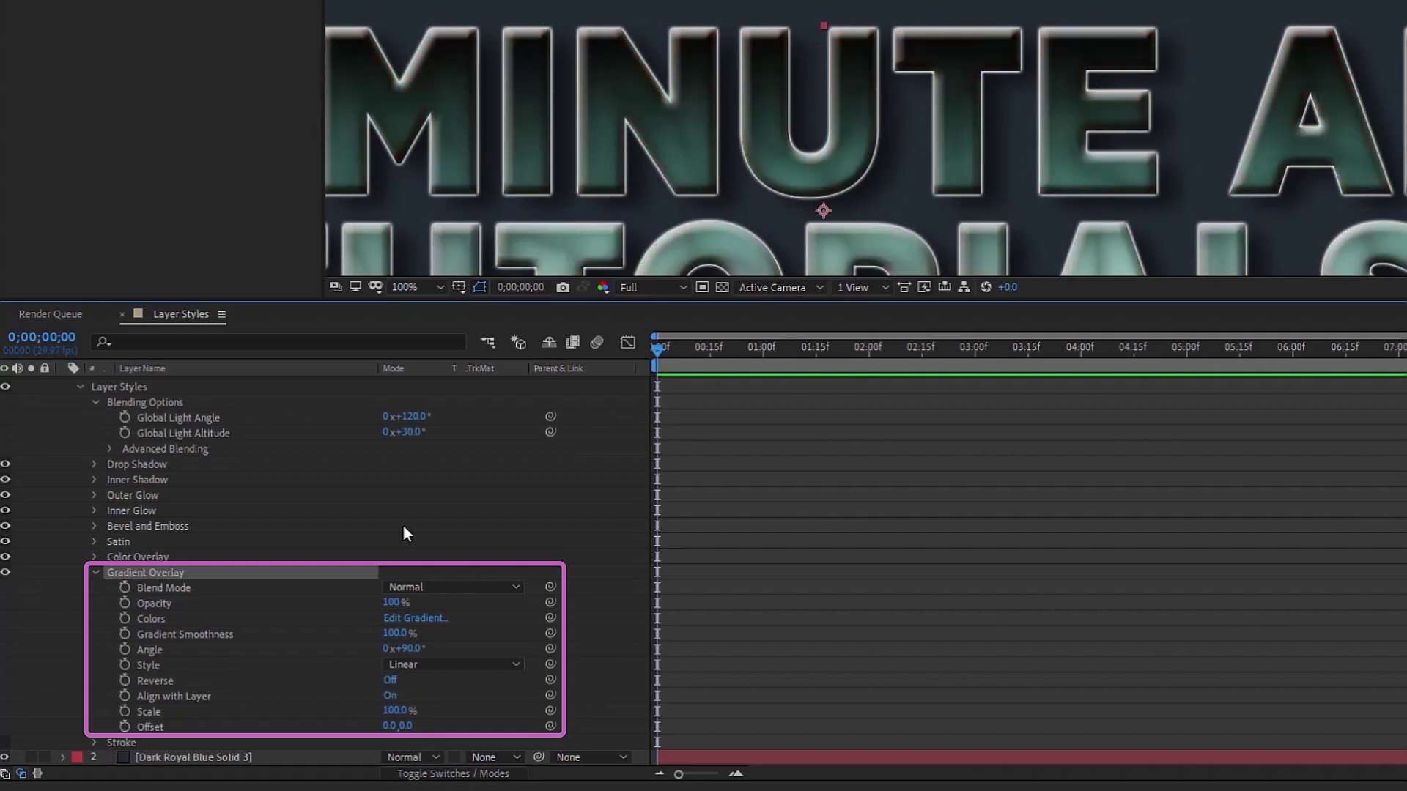
scroll(837, 125, "down", 1)
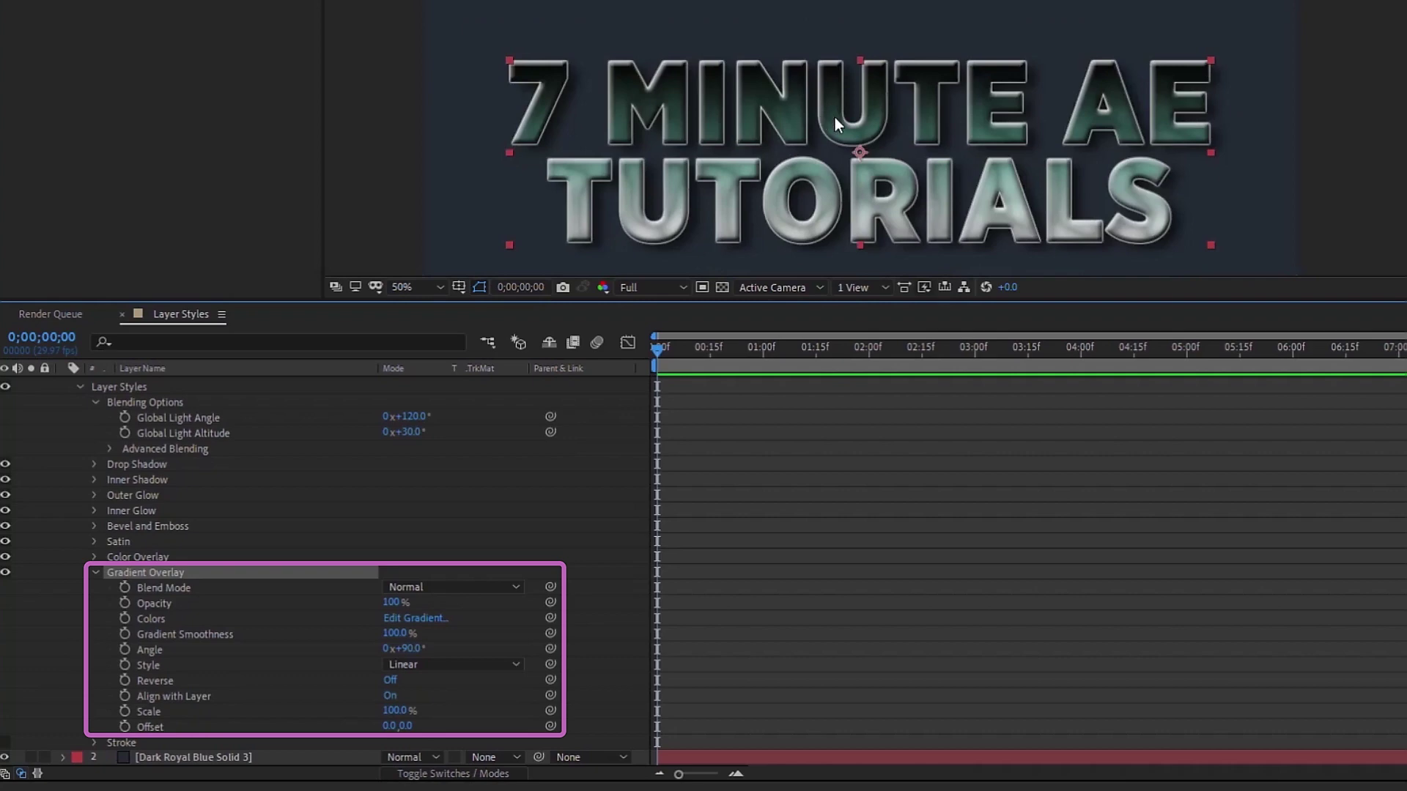
left_click(164, 590)
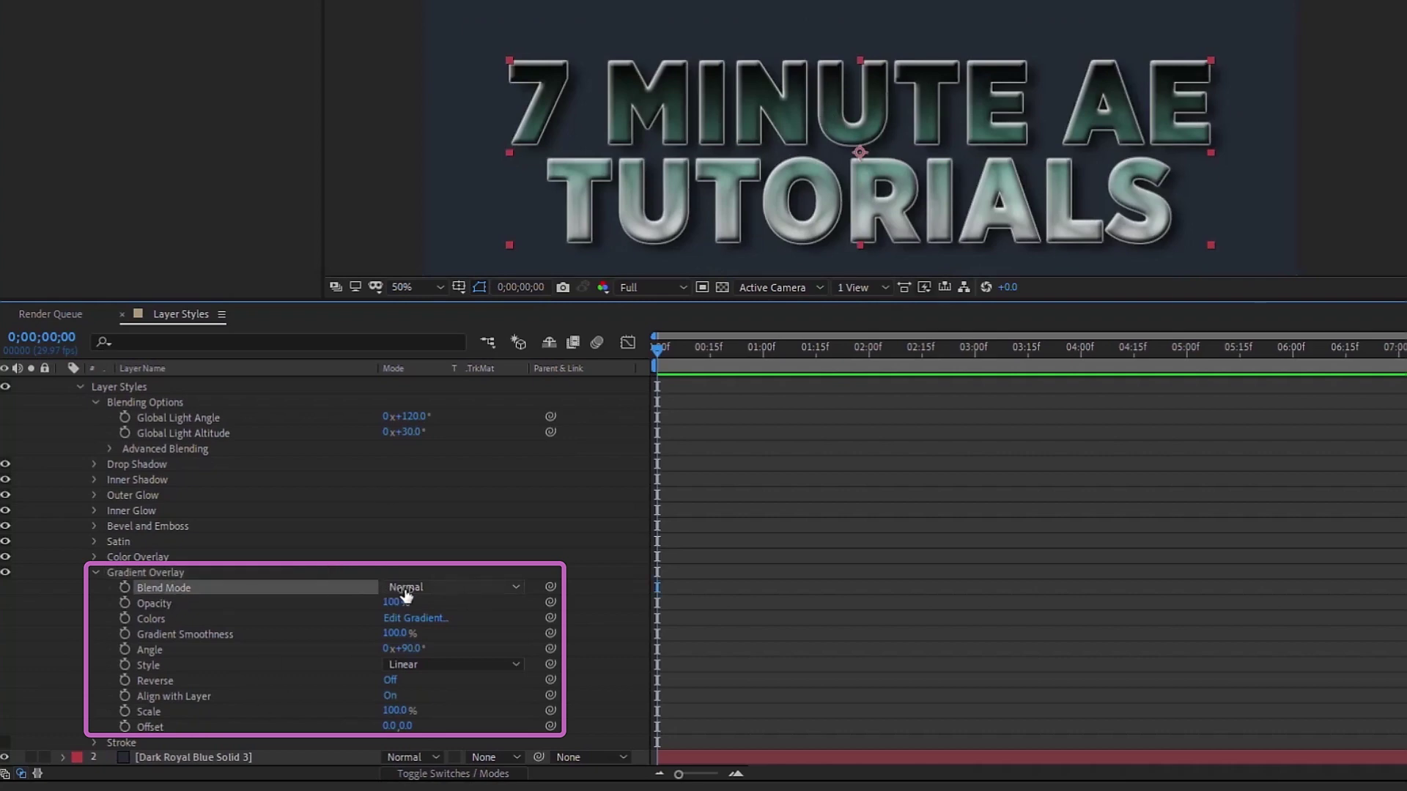
left_click(172, 603)
mouse_move(392, 602)
left_mouse_down()
mouse_move(330, 596)
mouse_move(395, 596)
left_mouse_up()
left_click(368, 614)
Step: Check the gradient editor and smoothness, leaving smoothness at 100% and angle at 90°
left_click(421, 619)
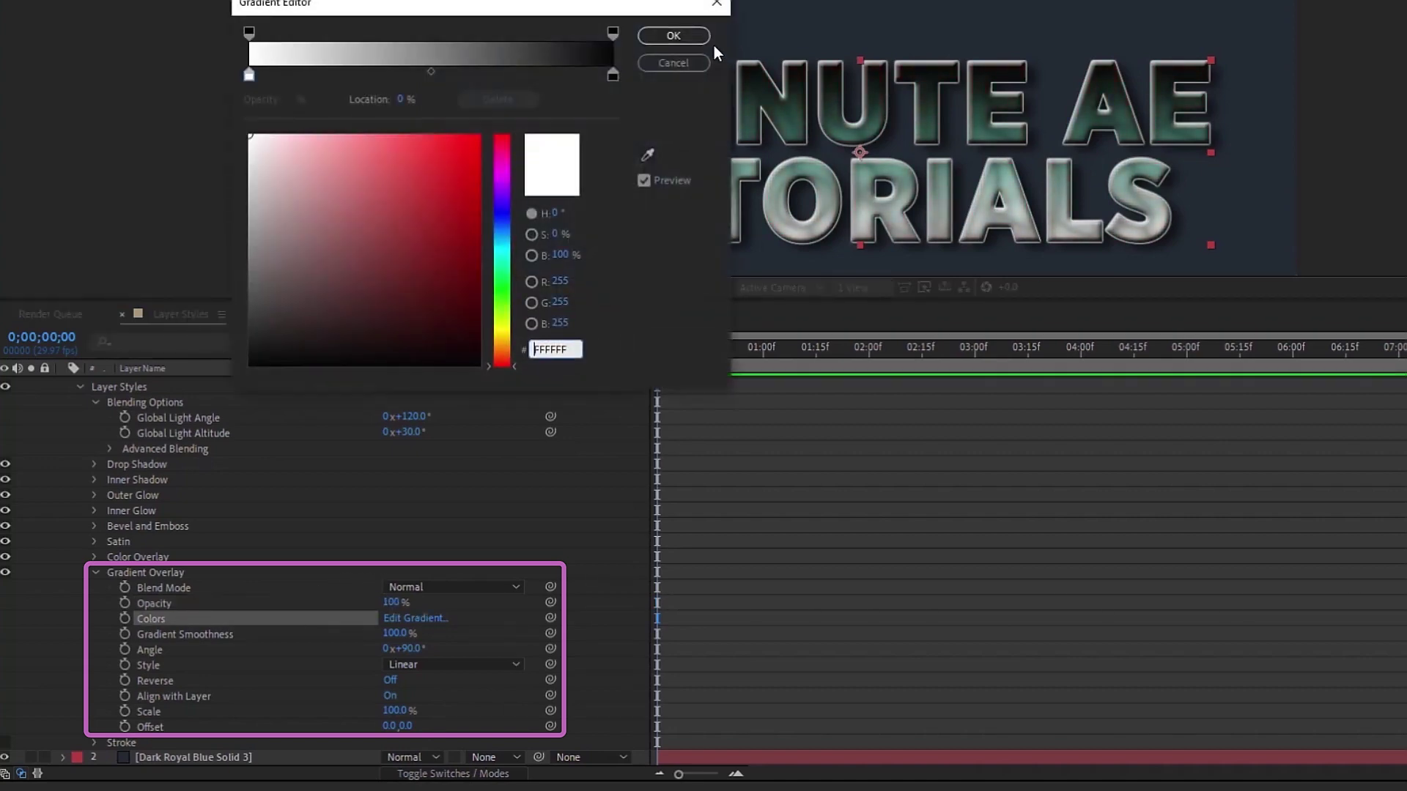
left_click(684, 60)
left_click(234, 637)
left_click_drag(399, 635, 415, 600)
left_click(438, 669)
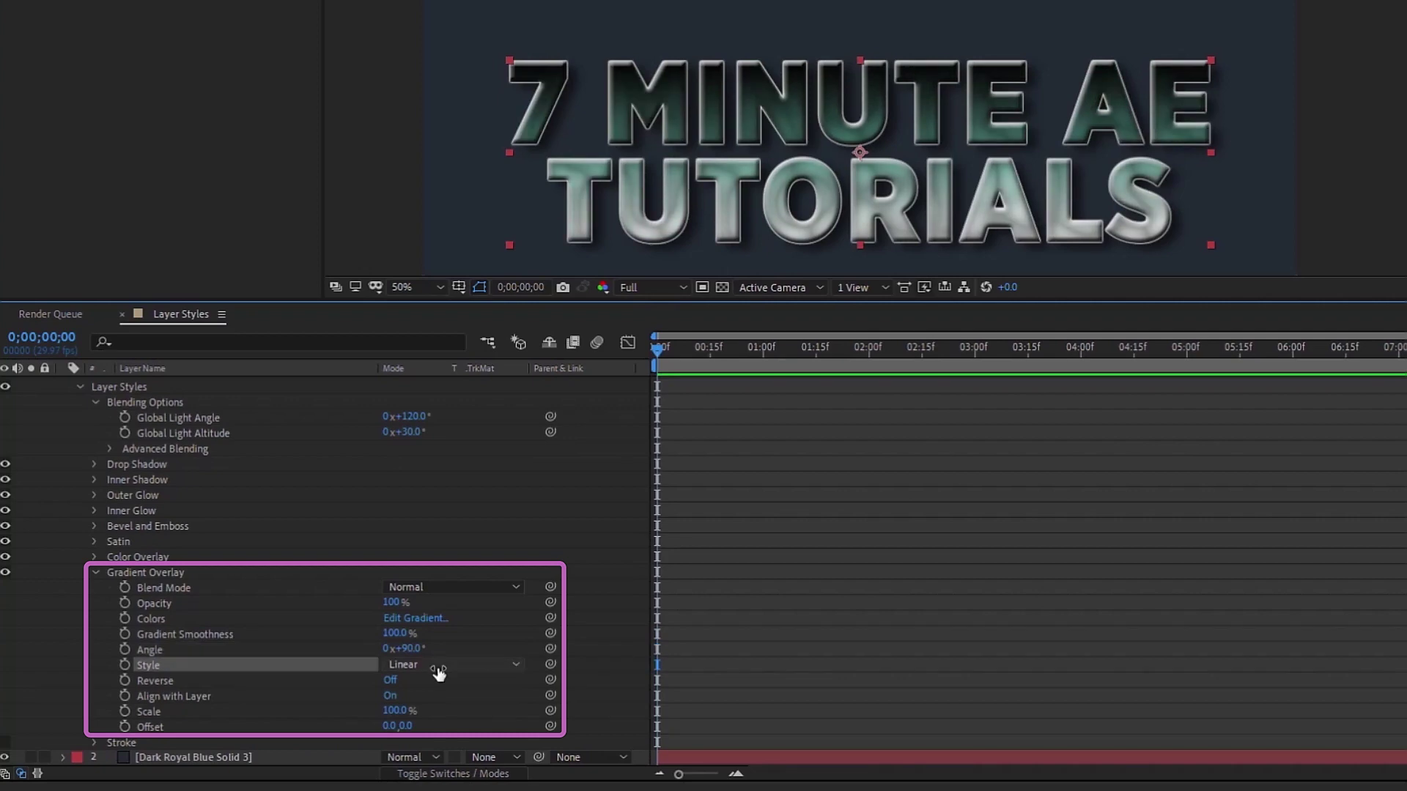
Step: Try the Radial, Angle and Reflected gradient styles, returning to Angle
left_click(438, 670)
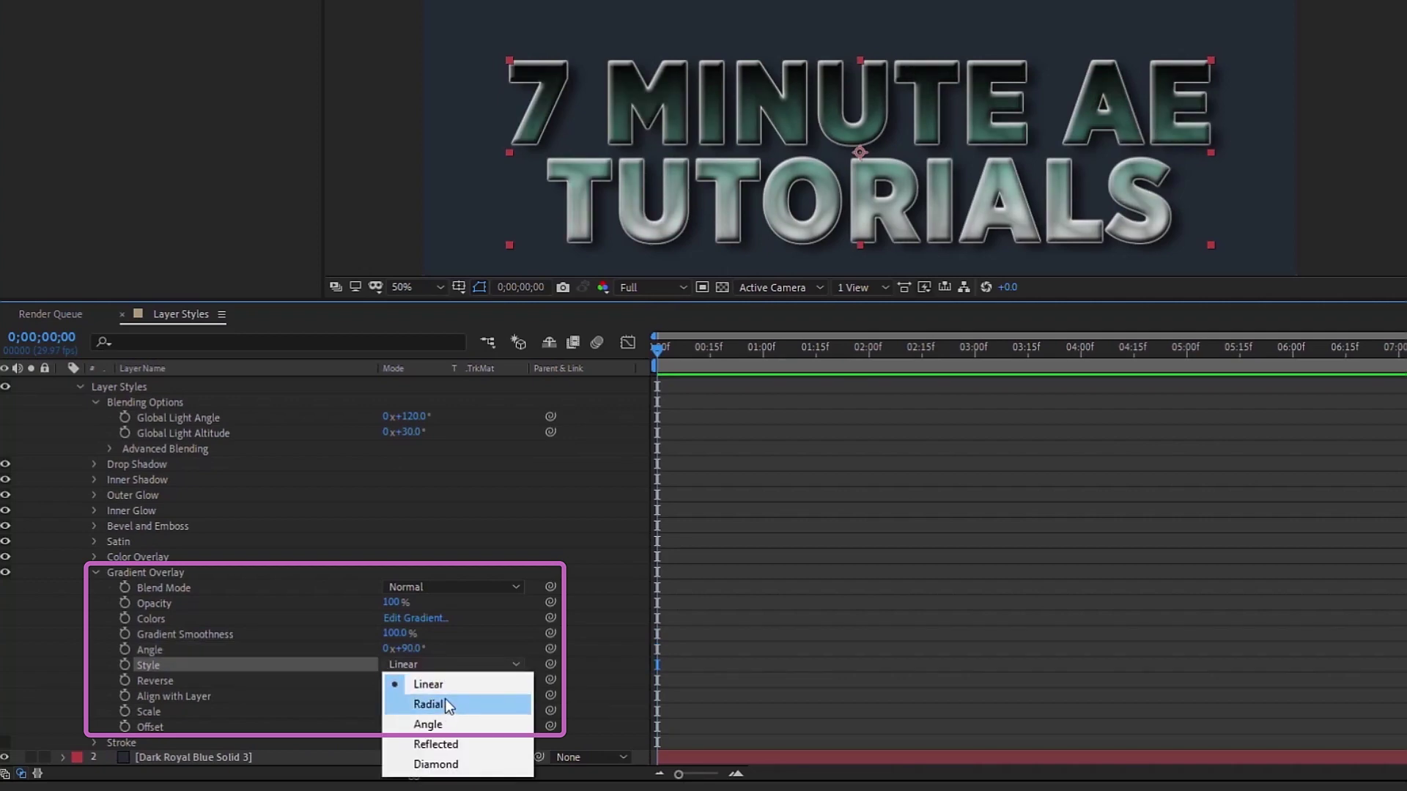
left_click(446, 697)
left_click(440, 665)
left_click(430, 724)
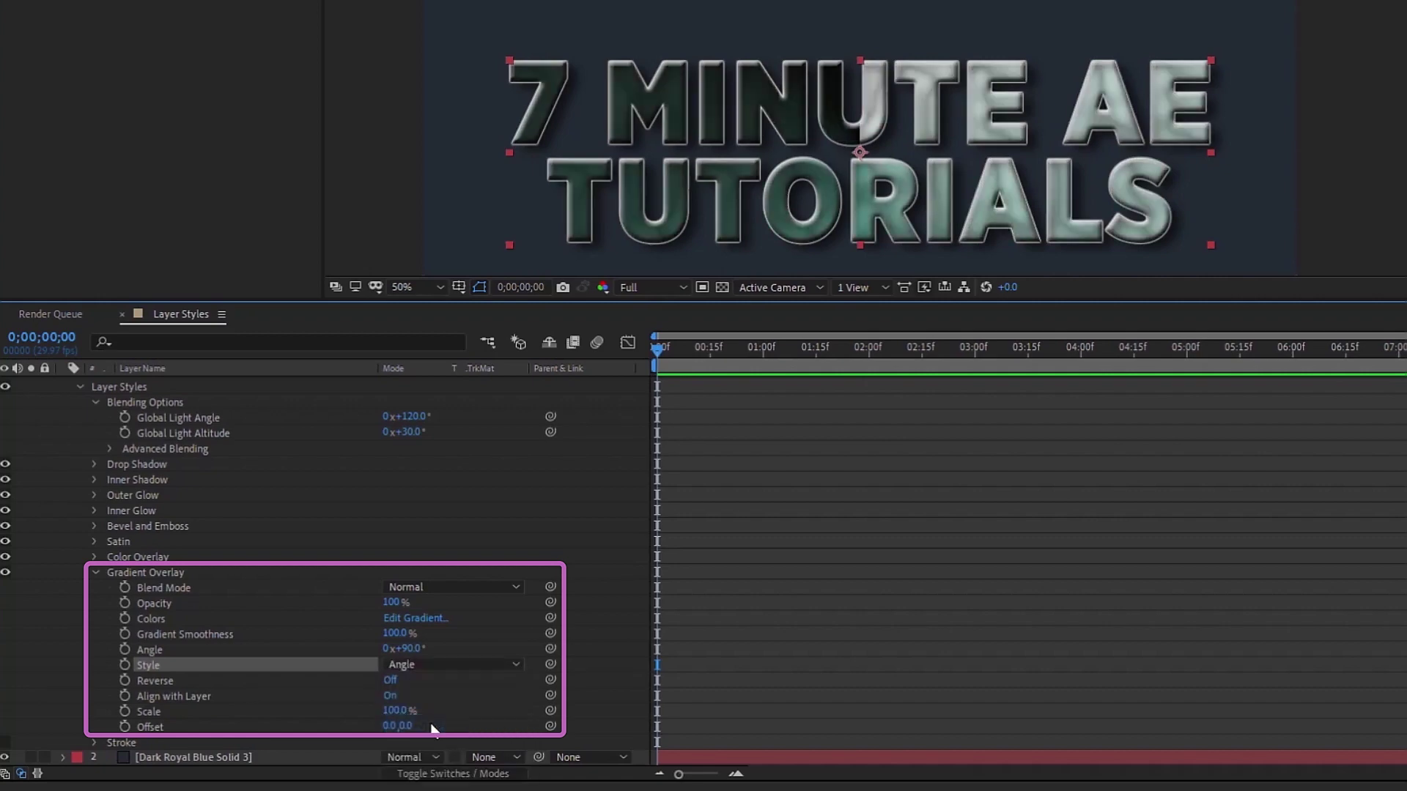
left_click(448, 665)
left_click(437, 744)
left_click(473, 665)
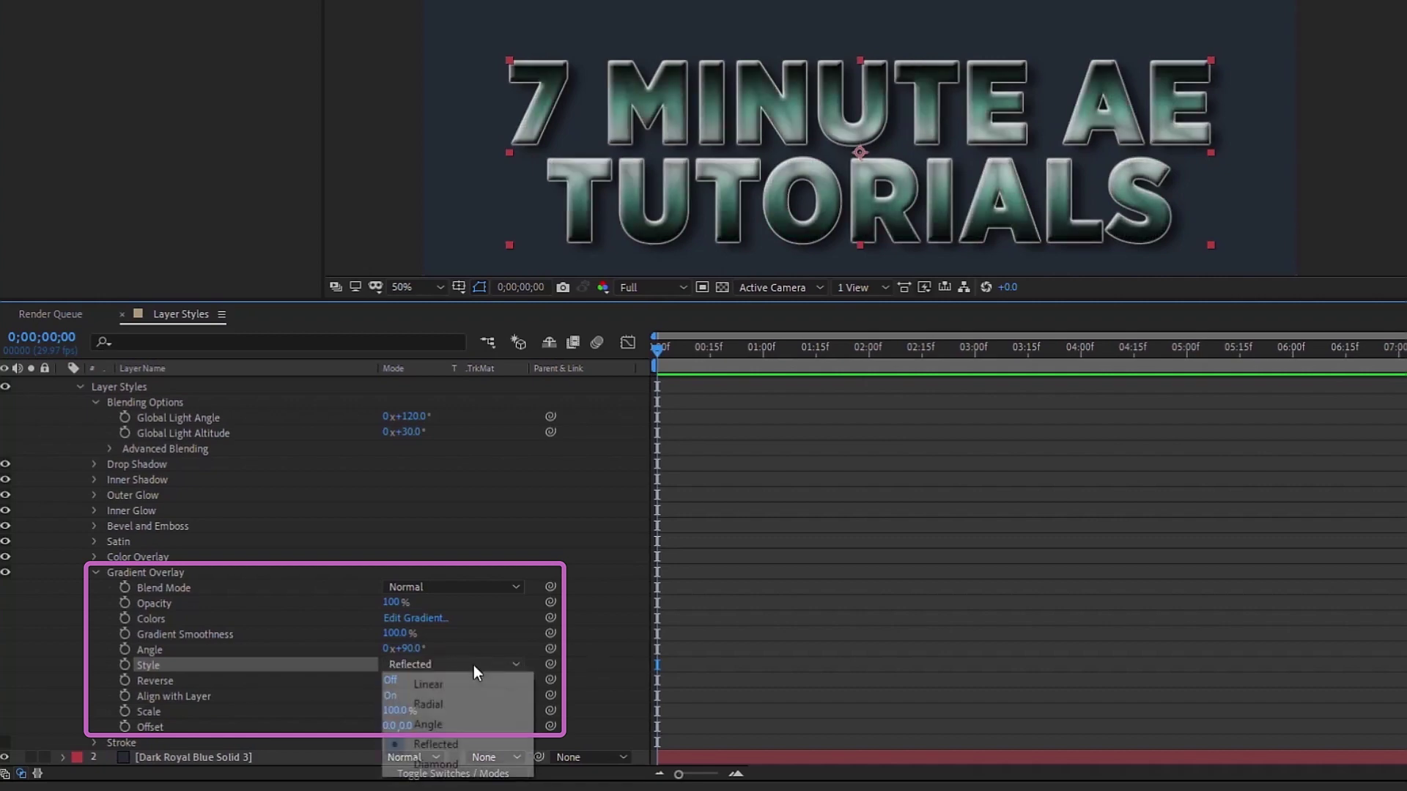
left_click(431, 724)
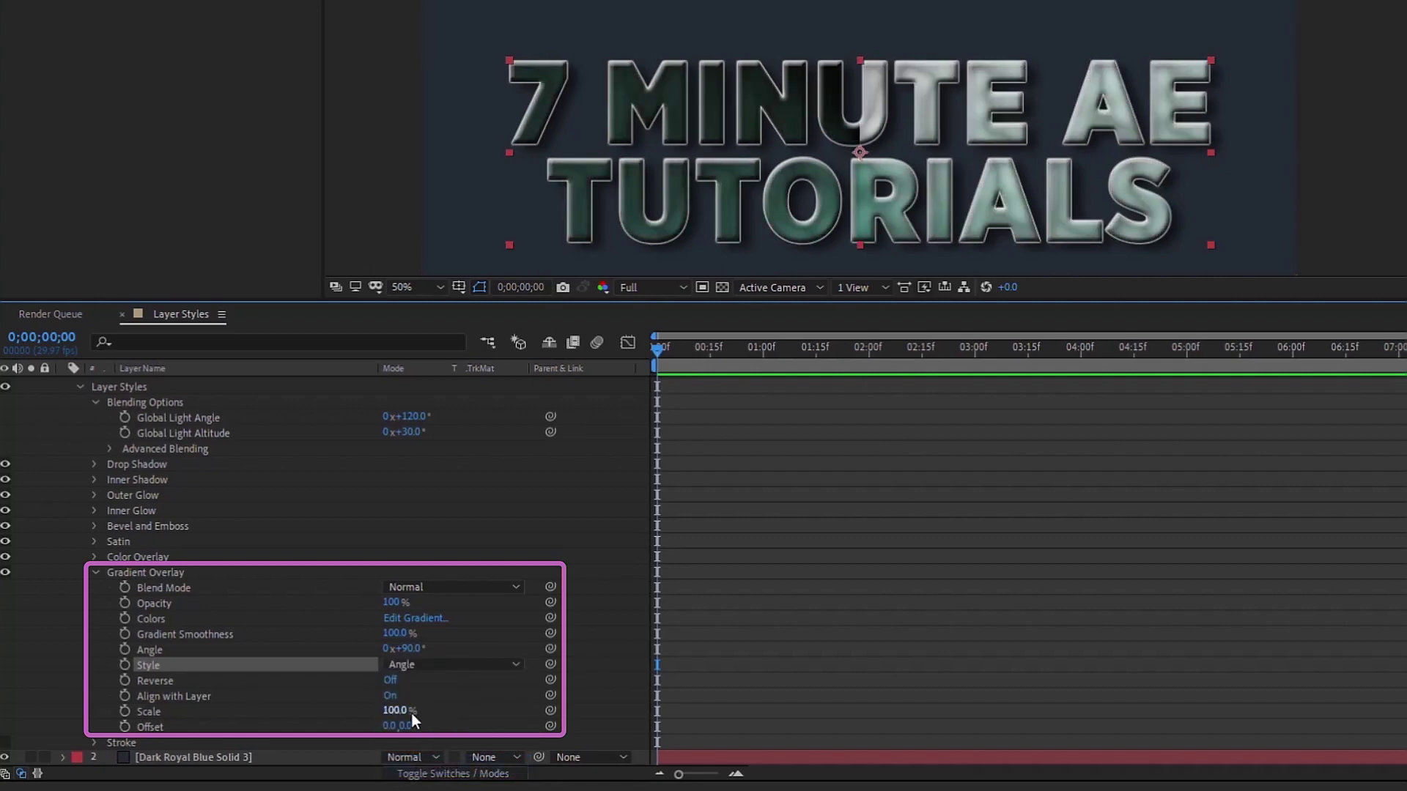
Step: Experiment with angle 218° and Diamond style, then return to Linear at 90°
left_click_drag(405, 648, 429, 684)
left_click(432, 666)
left_click(410, 762)
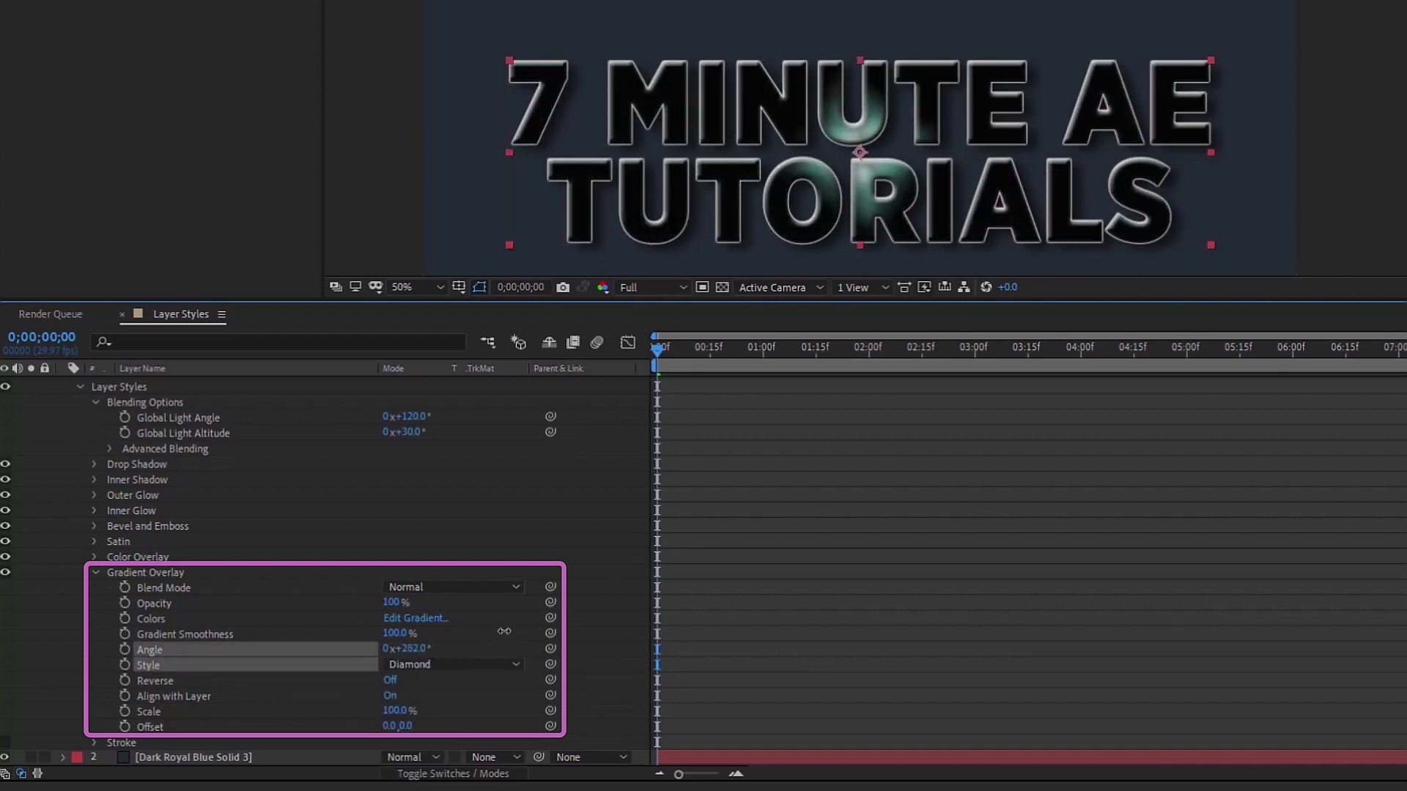
left_click_drag(407, 649, 543, 645)
left_click(418, 664)
left_click(424, 678)
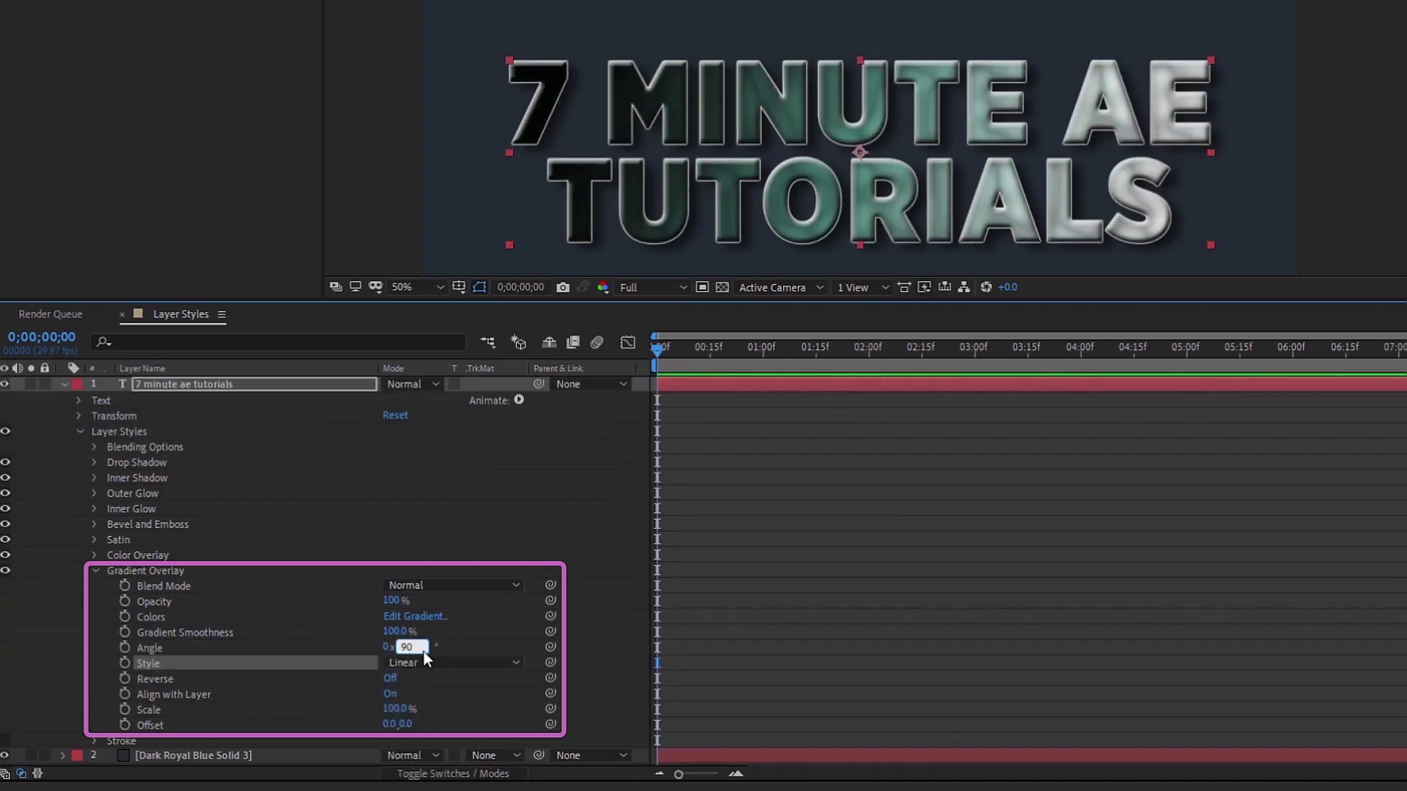
left_click_drag(423, 651, 475, 649)
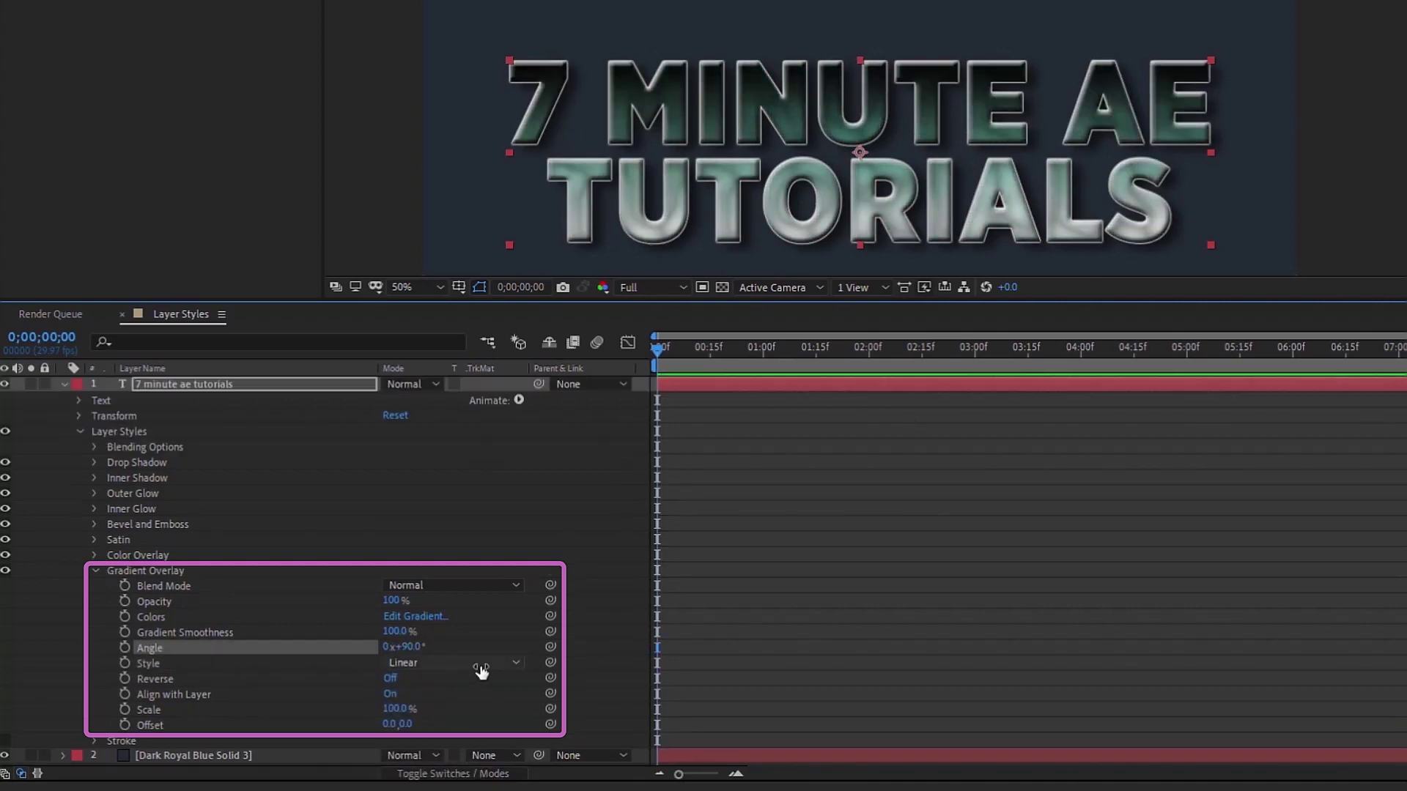
Step: Set the gradient overlay blend mode to Overlay and style to Reflected, then collapse it
left_click(192, 584)
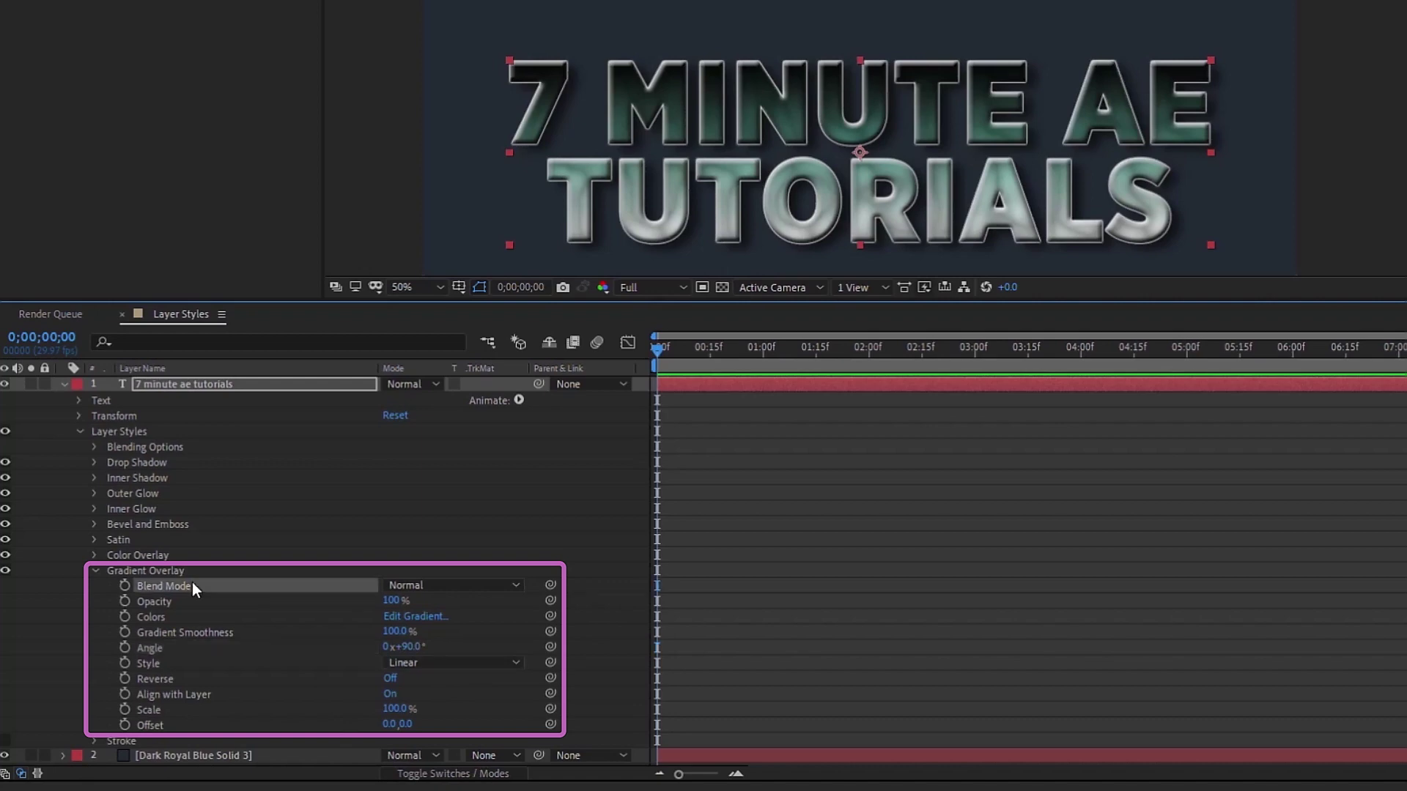
left_click(457, 585)
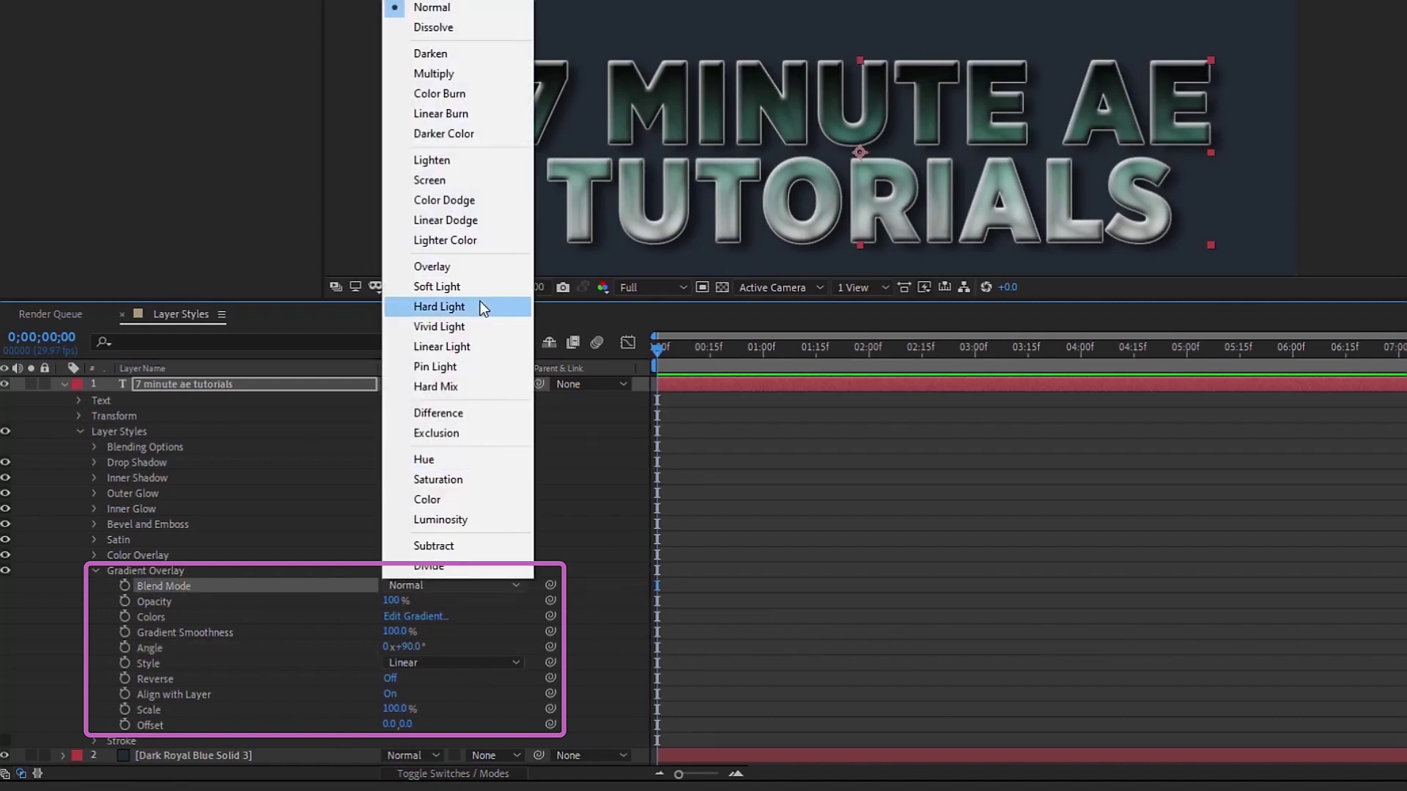
left_click(473, 268)
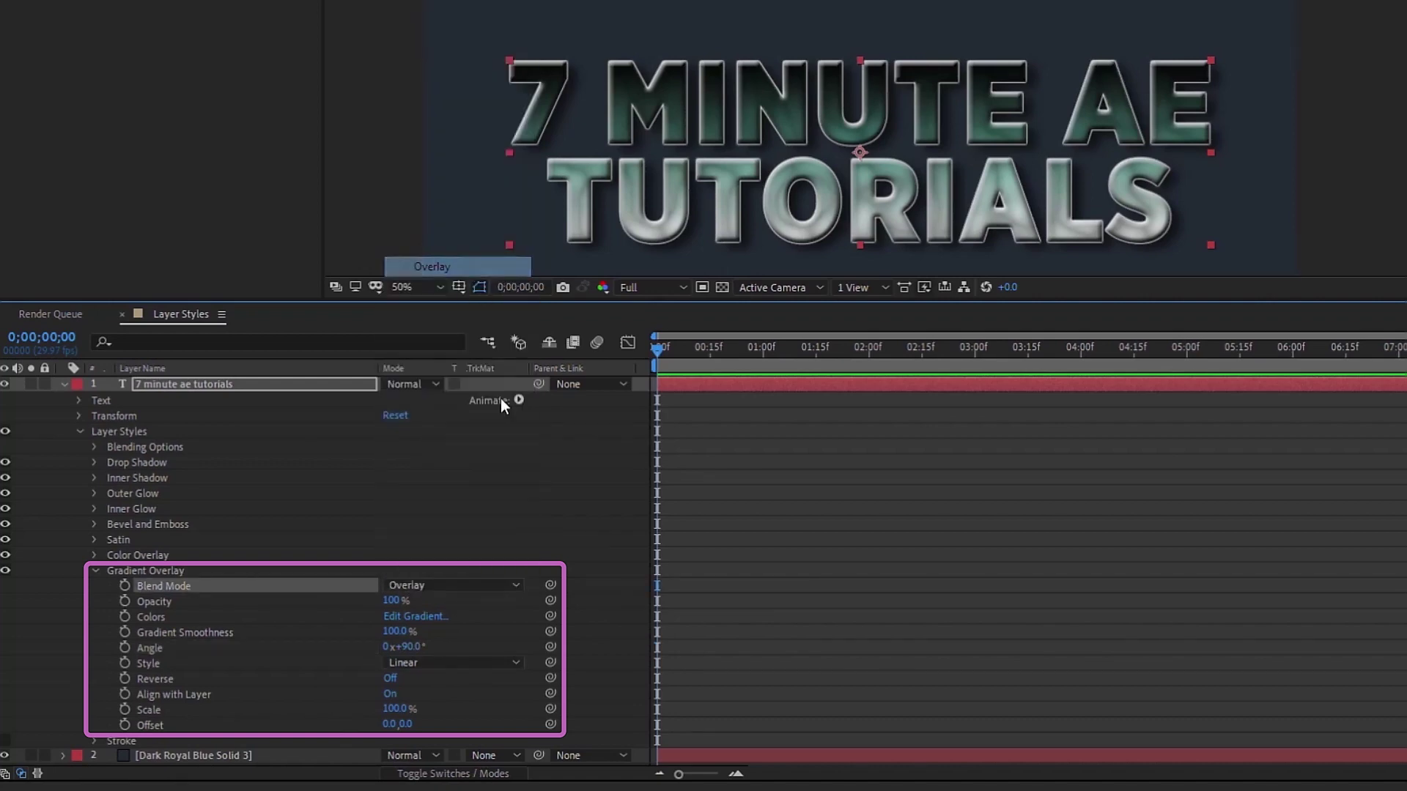
left_click(192, 663)
left_click(452, 663)
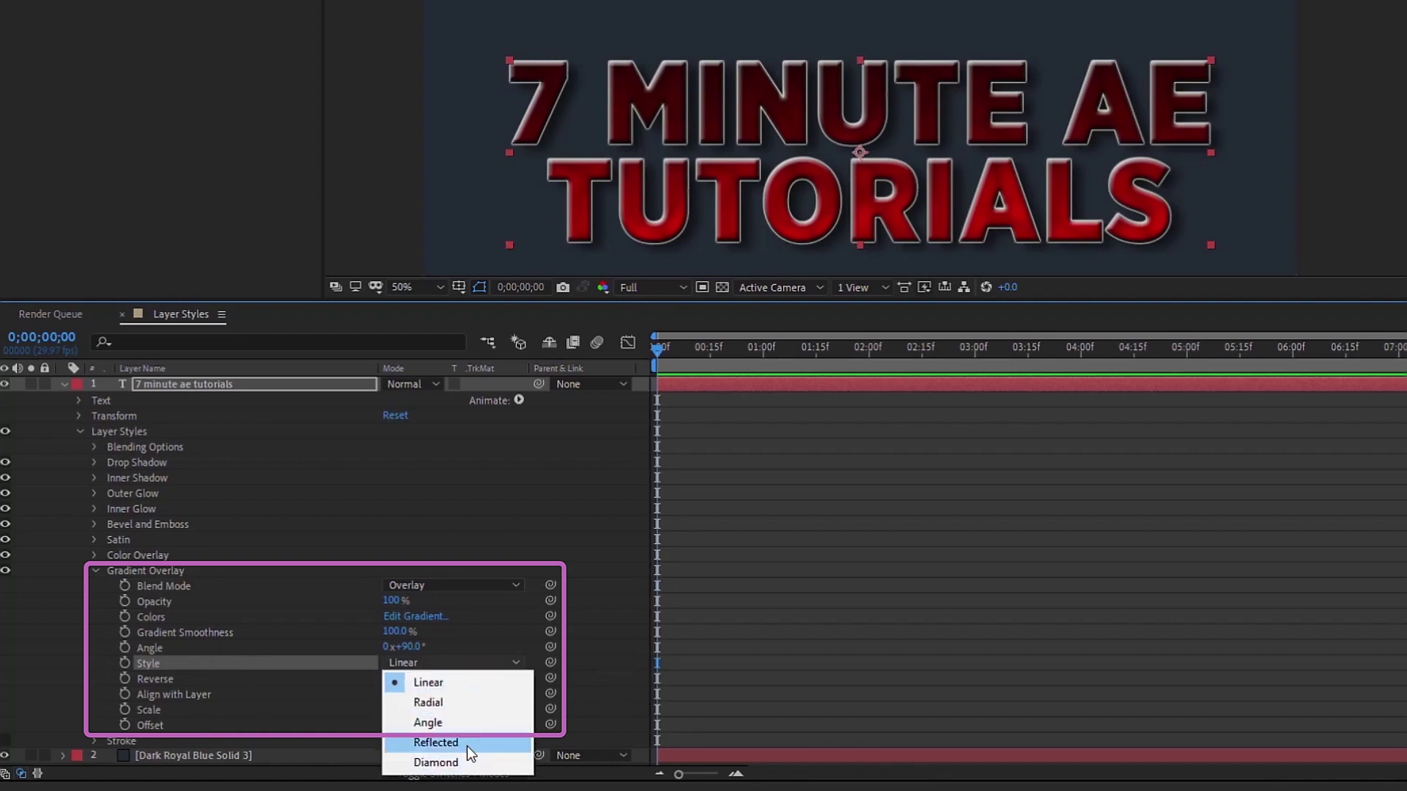
left_click(467, 745)
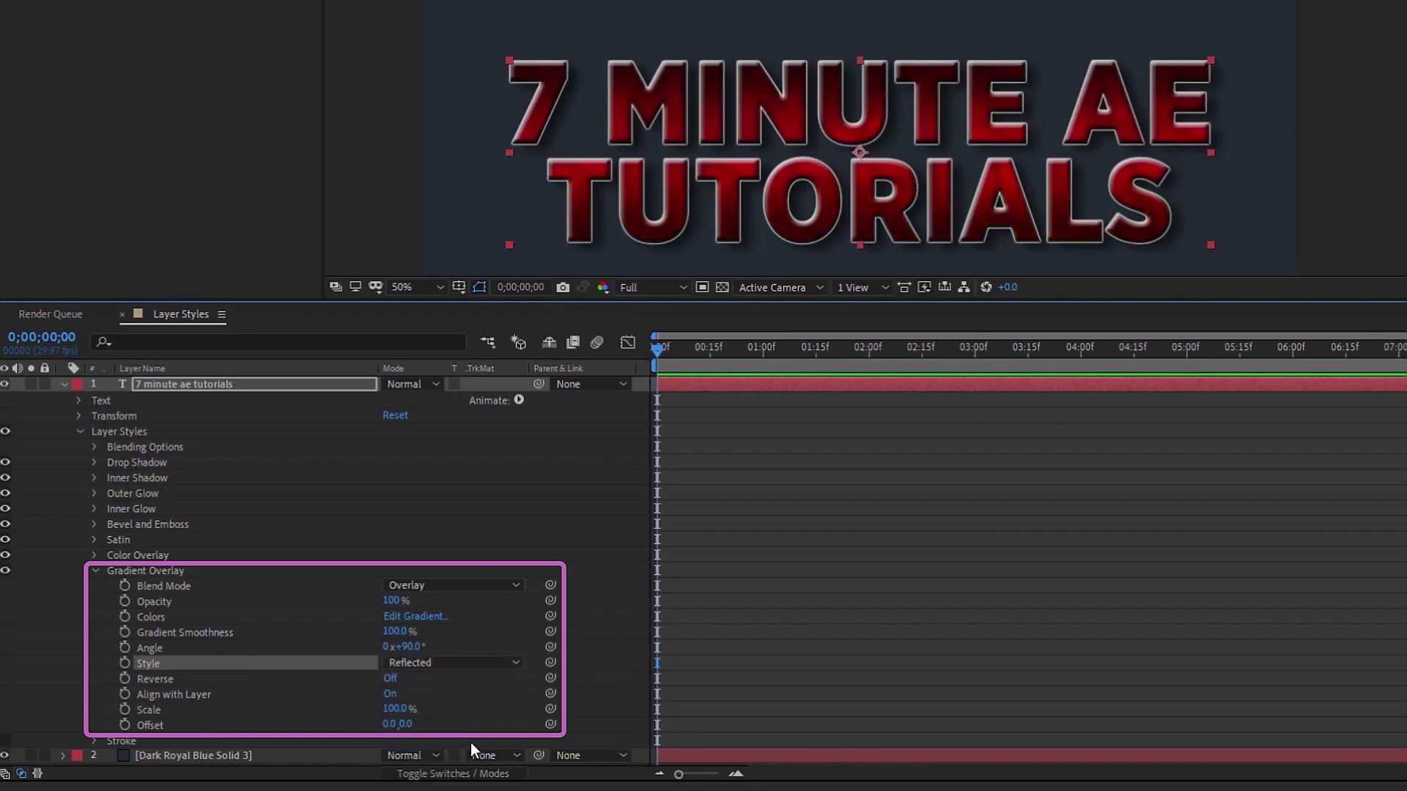
left_click(6, 573)
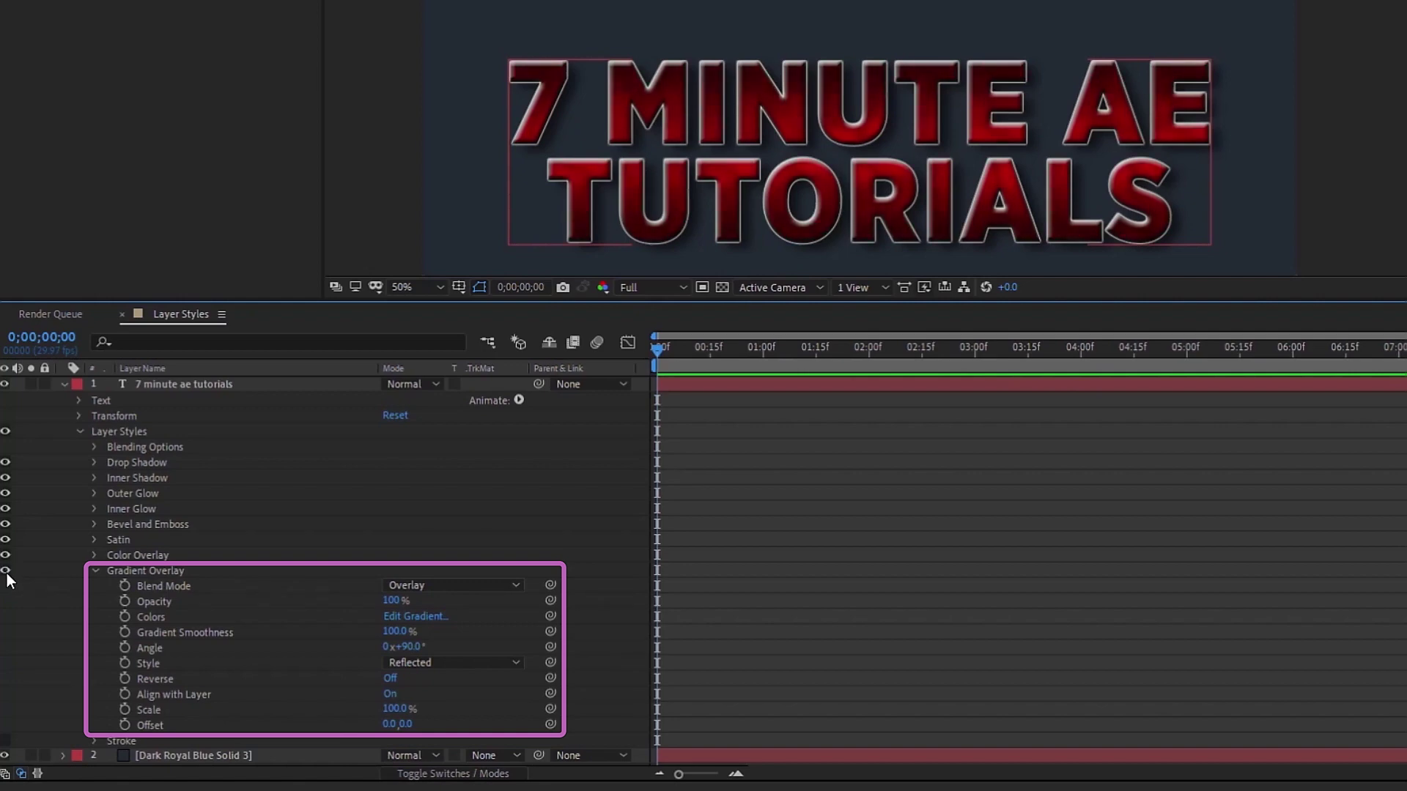
left_click(96, 570)
left_click(5, 587)
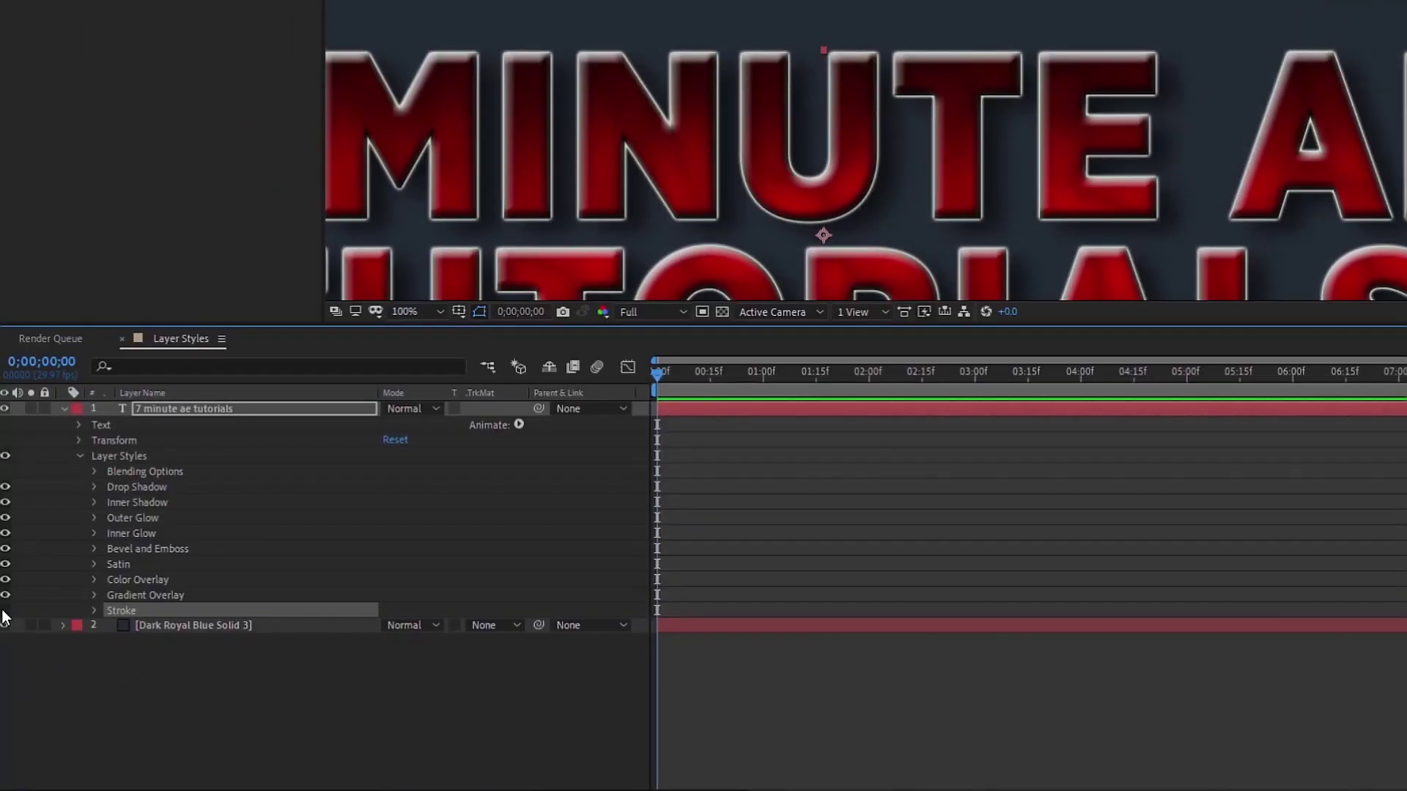
Step: Turn on the Stroke style and compare its Inside, Center and Outside positions
left_click(5, 610)
left_click(94, 611)
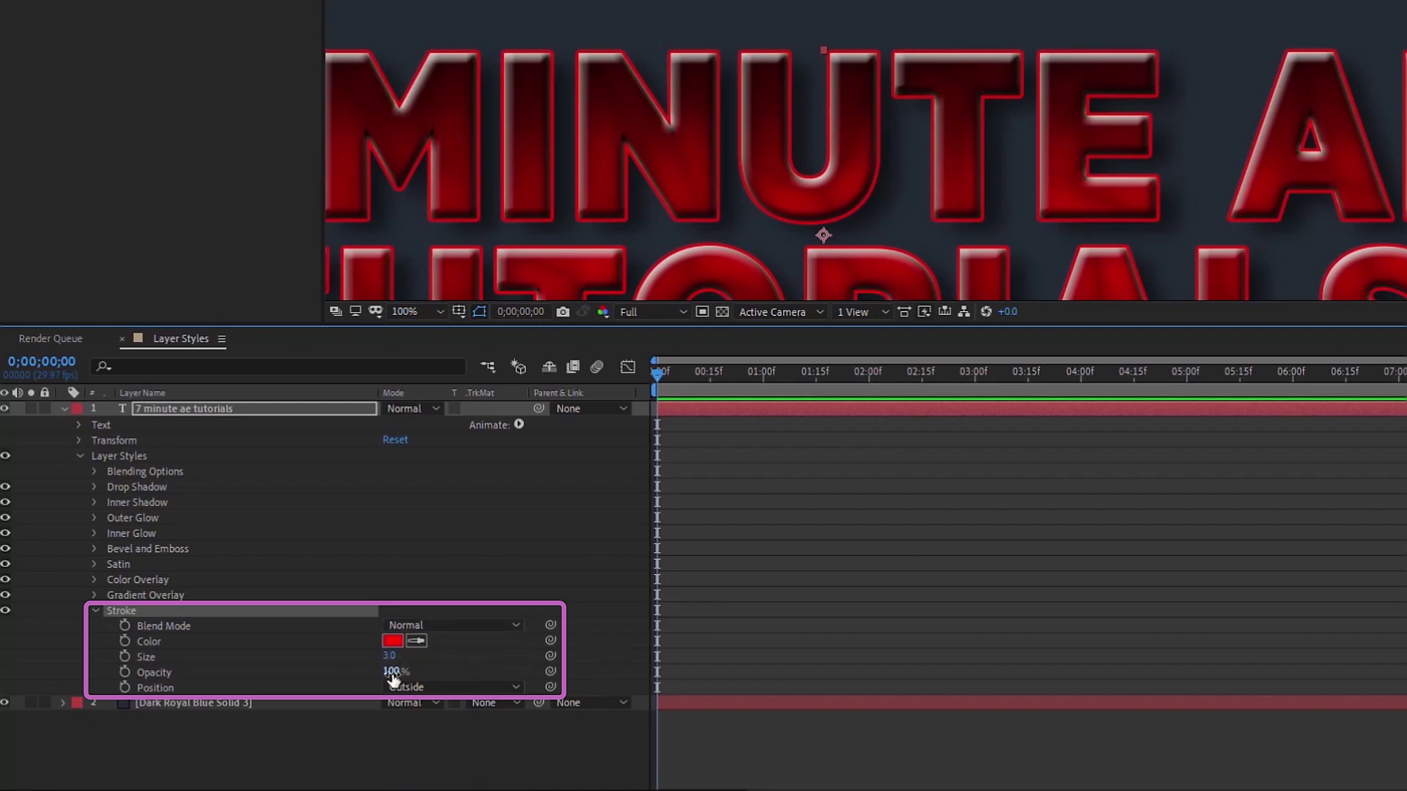
left_click(449, 689)
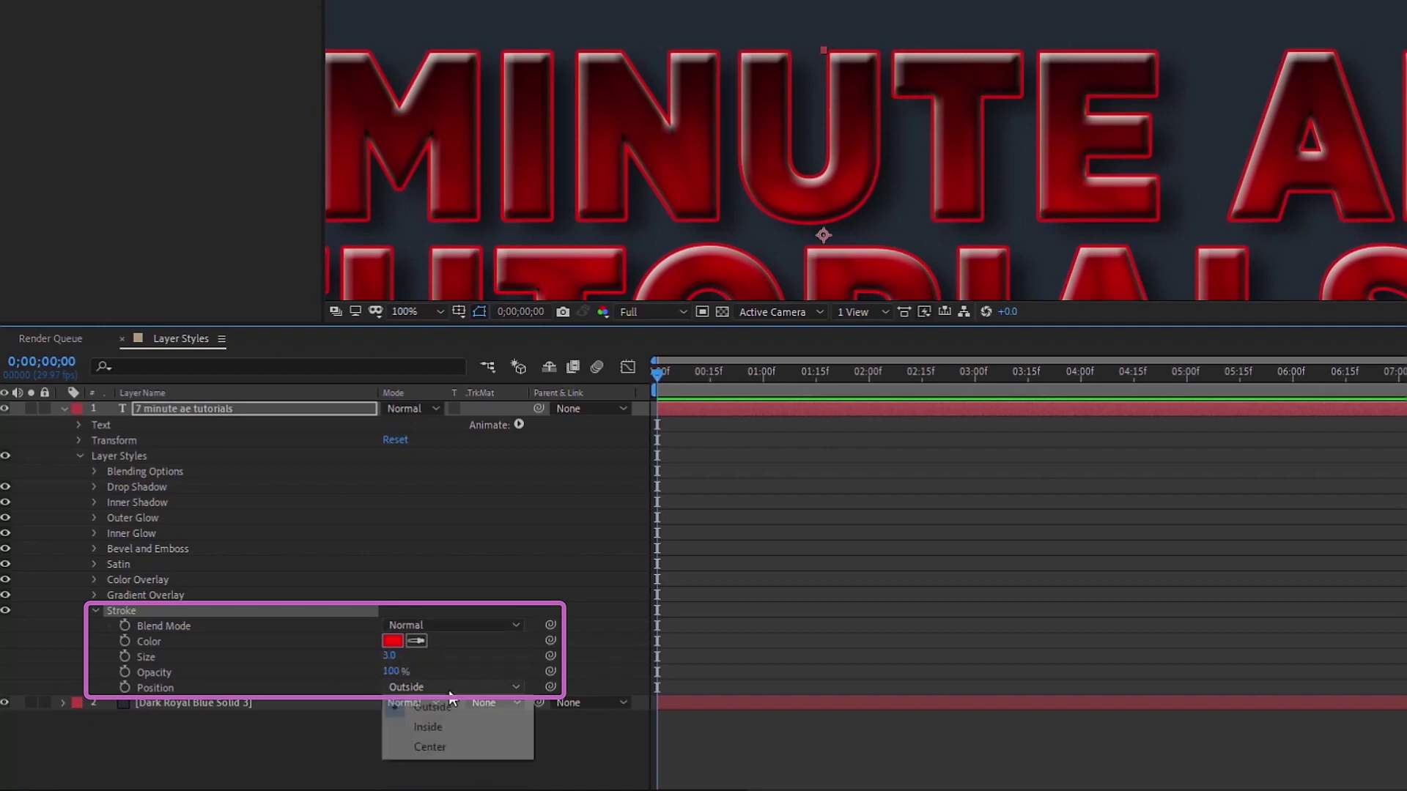
left_click(455, 728)
left_click(449, 687)
left_click(427, 746)
left_click(449, 688)
left_click(433, 707)
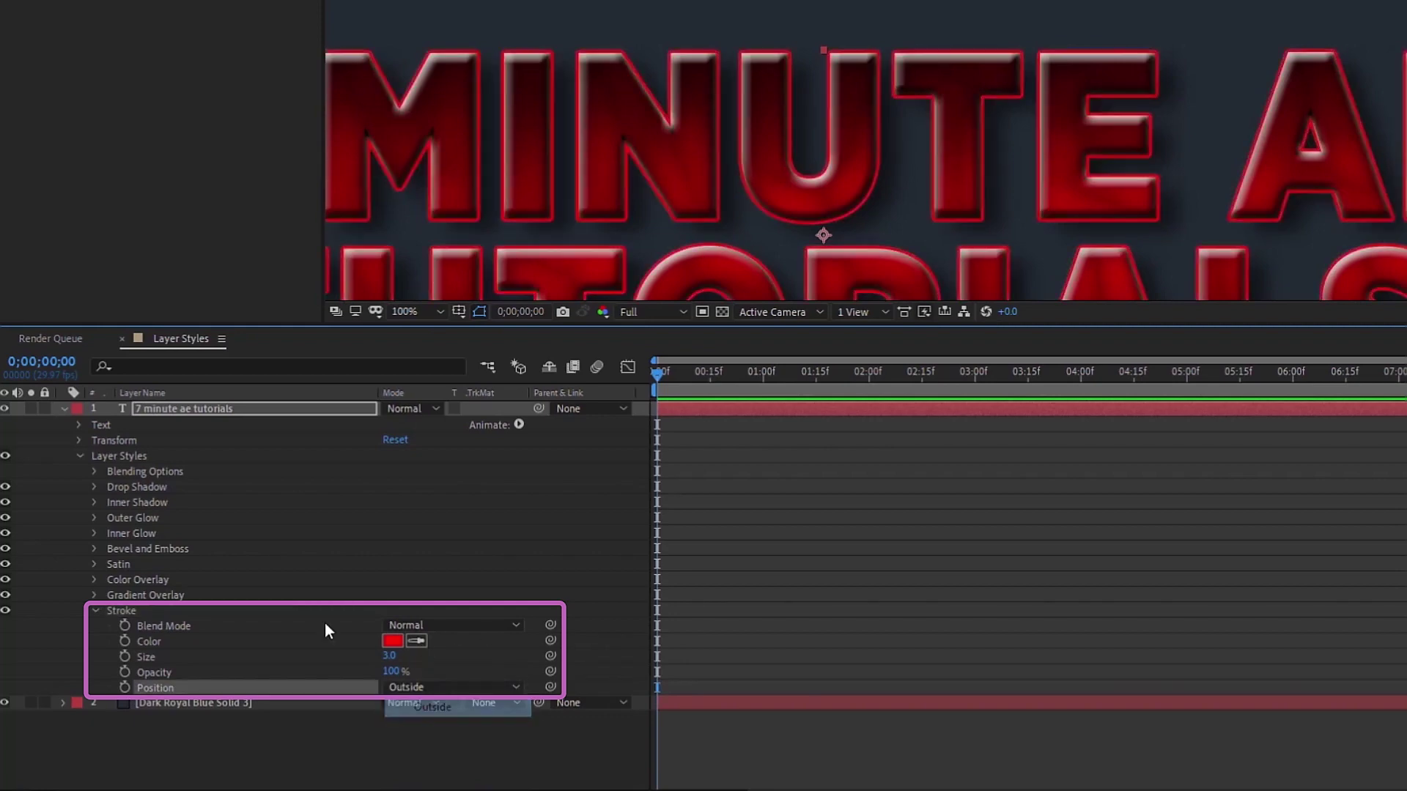
Step: Make the stroke white (FFFFFF) with a size of 1
left_click(325, 624)
left_click(392, 641)
left_click_drag(296, 50, 268, 41)
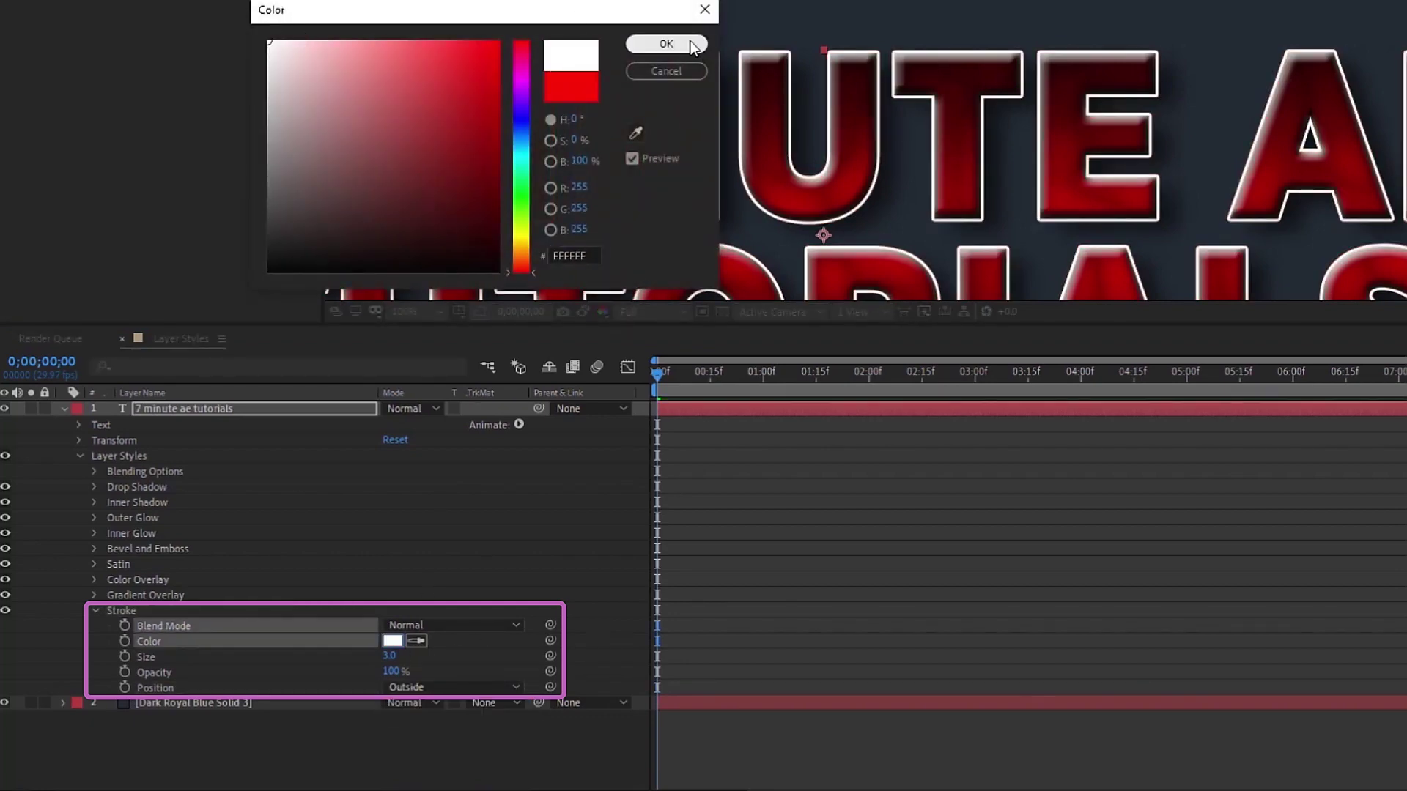
left_click(666, 44)
left_click(389, 656)
type("10")
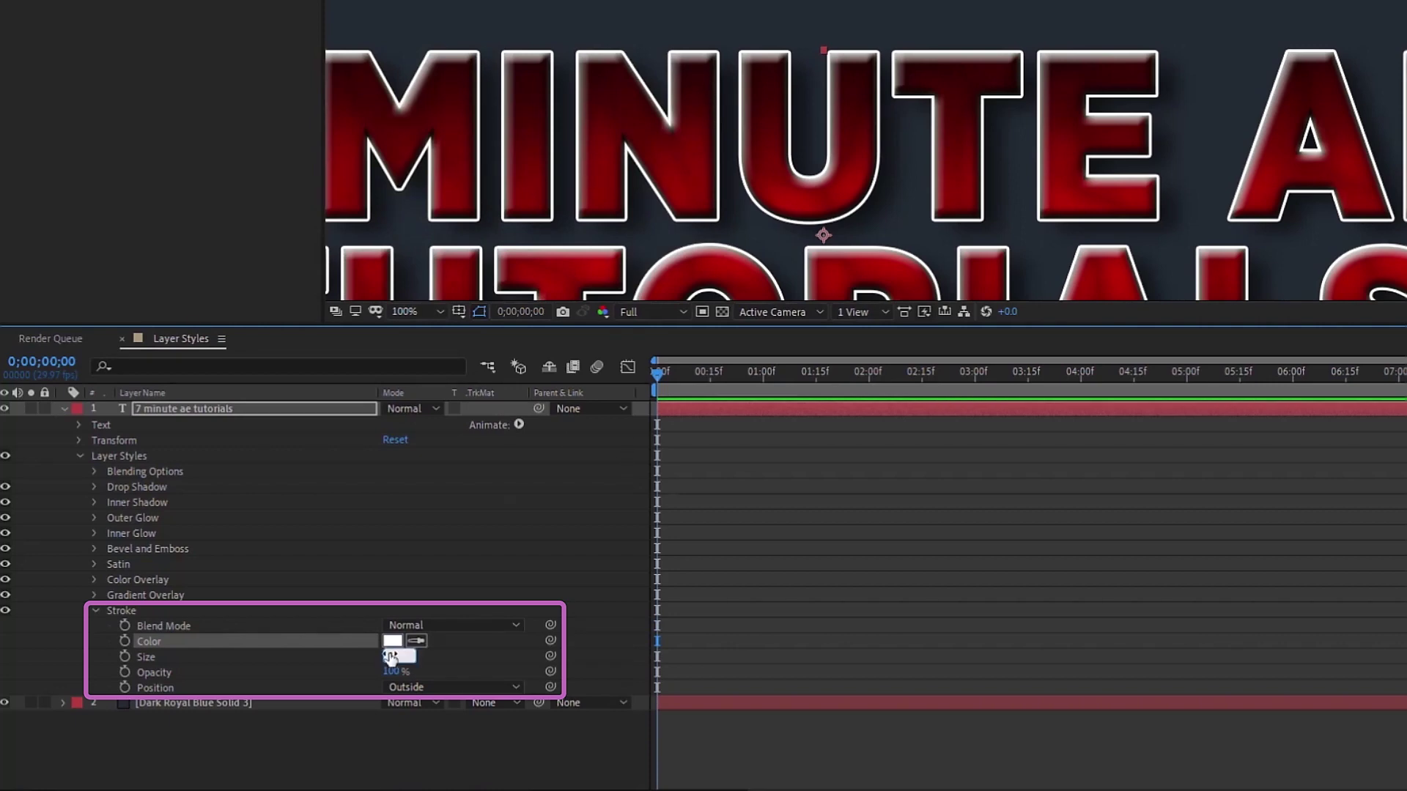
key("Return")
Step: Centre the stroke on the letter edges and zoom the viewer out to 50%
left_click(443, 687)
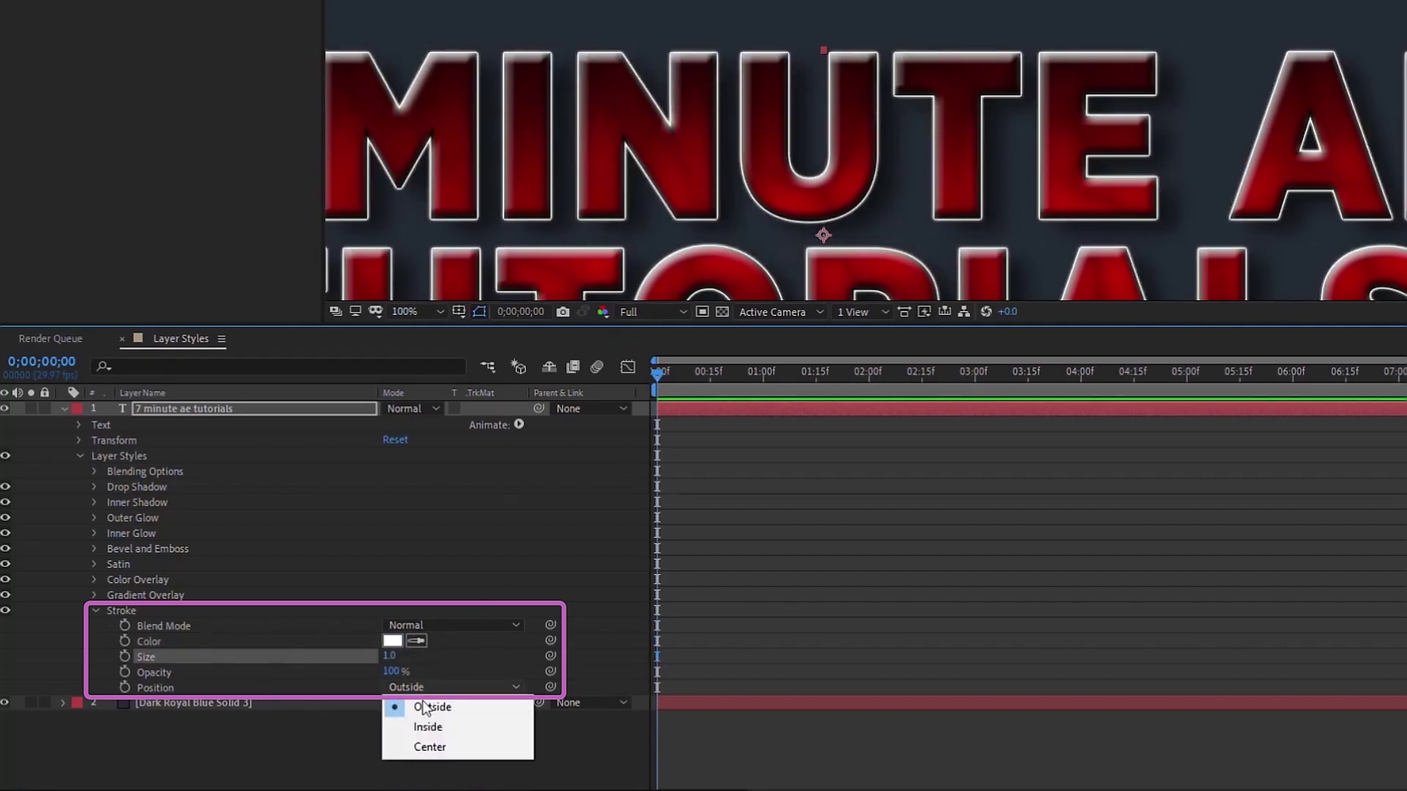
left_click(431, 748)
key("comma")
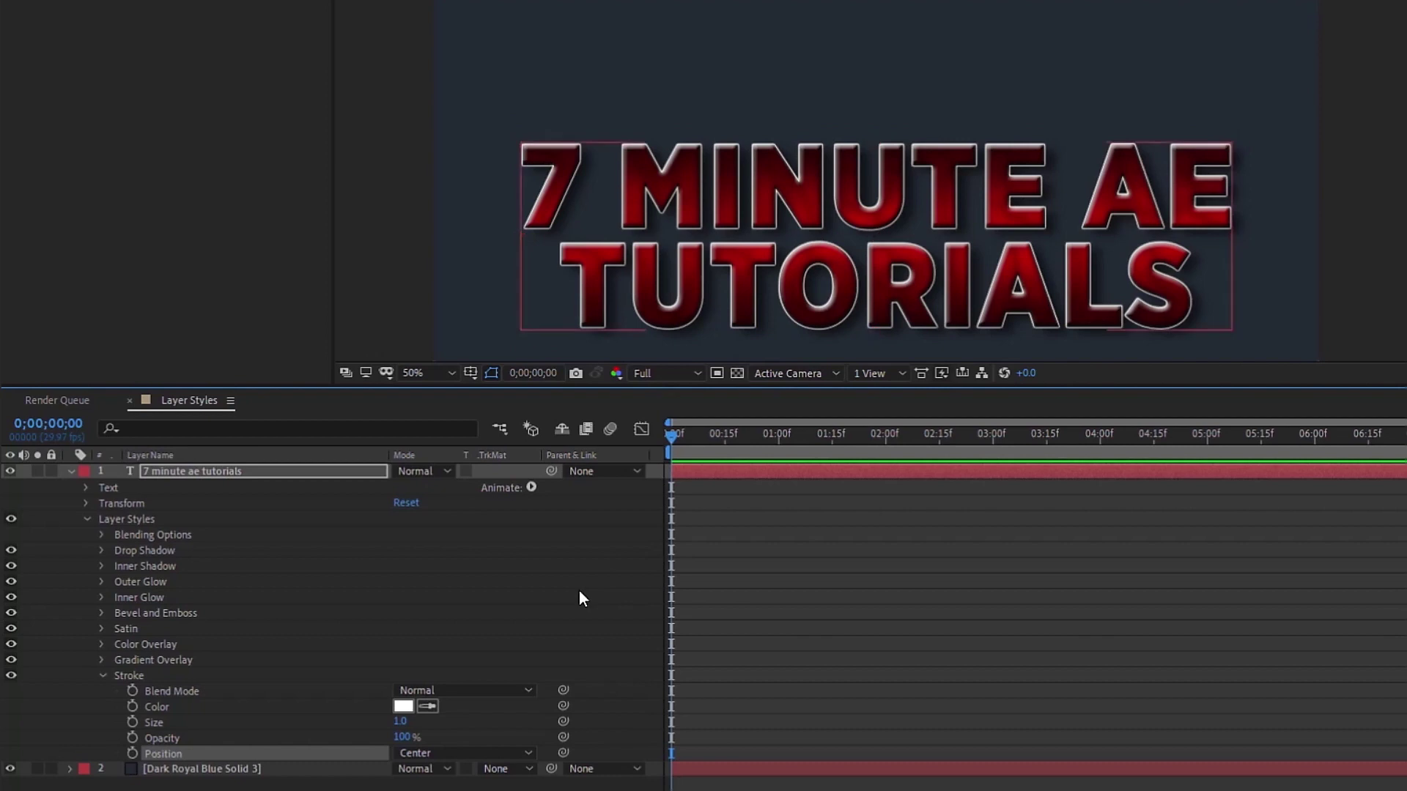
Step: Collapse the title's layer styles and toggle them off and on to compare
left_click(220, 470)
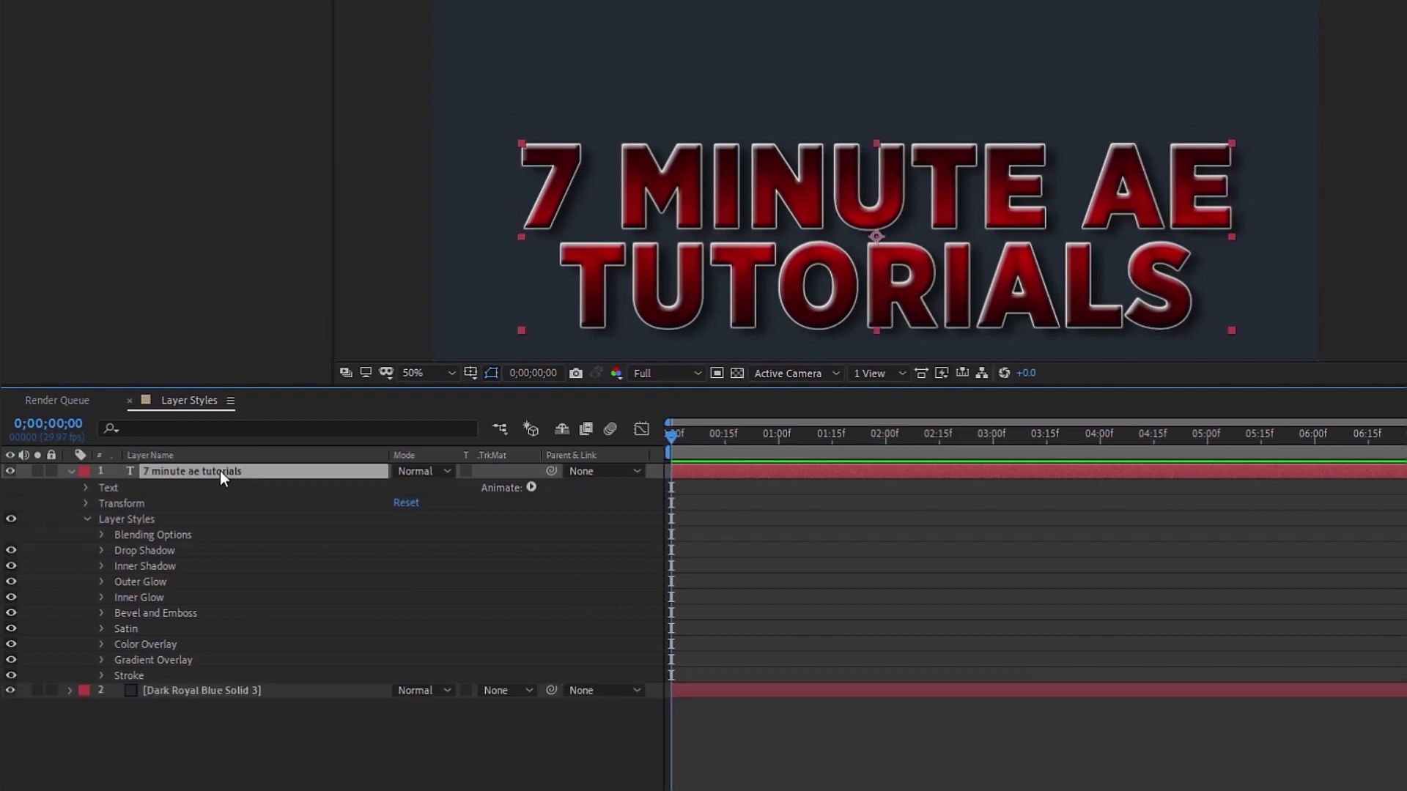
left_click(83, 520)
left_click(11, 518)
left_click(10, 519)
left_click(10, 518)
left_click(10, 518)
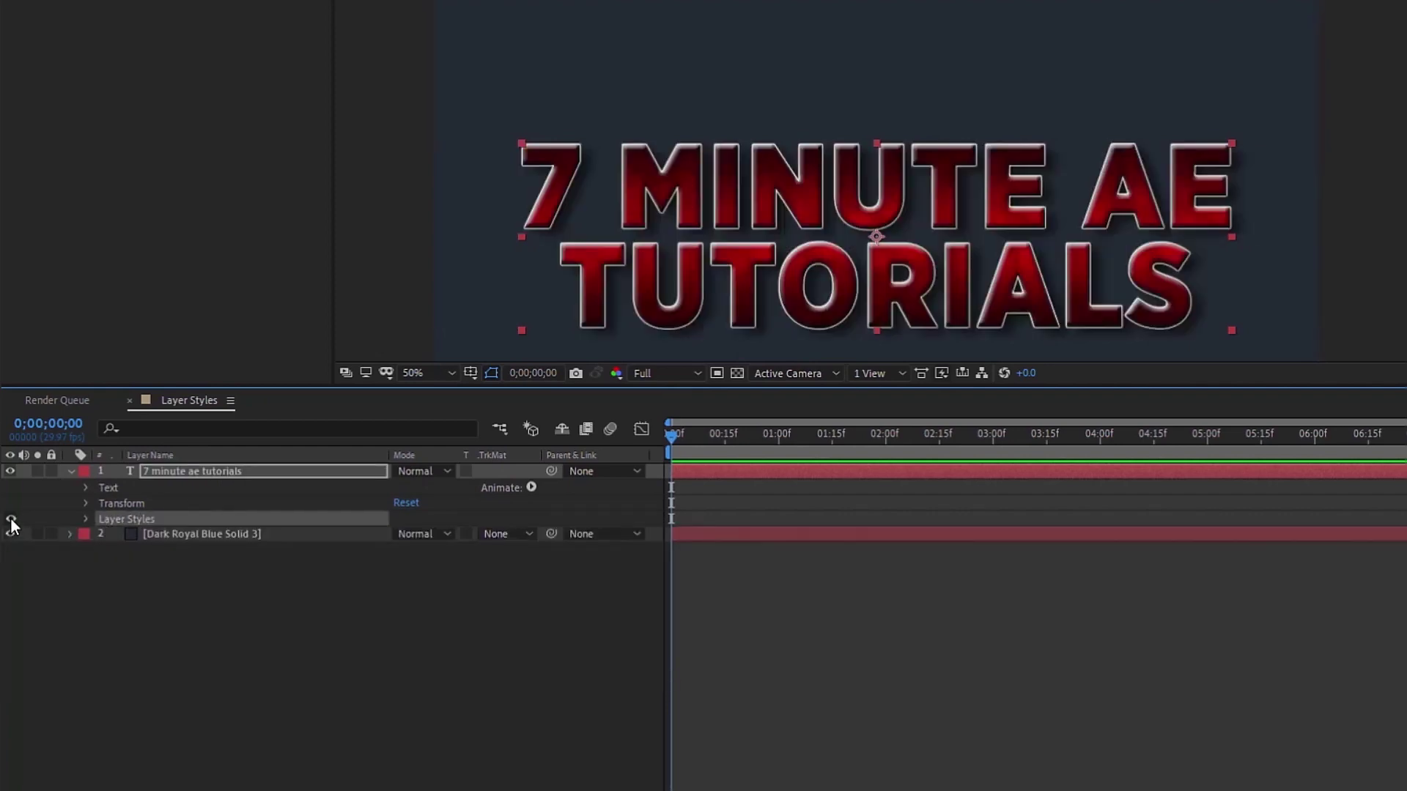
left_click(10, 518)
left_click(10, 518)
Step: Duplicate the title layer with Ctrl+D and move the original down to Y 760
left_click(185, 472)
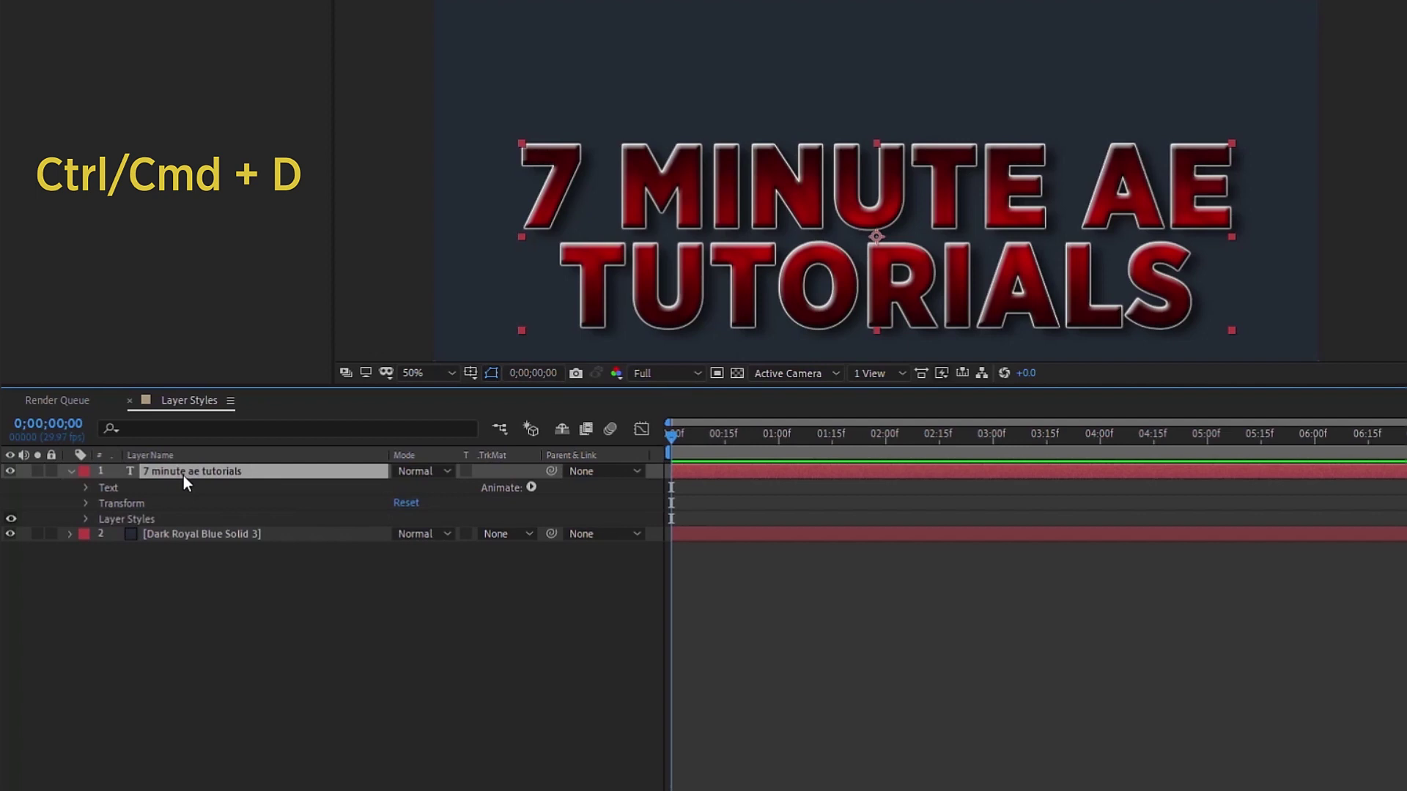
key("ctrl+d")
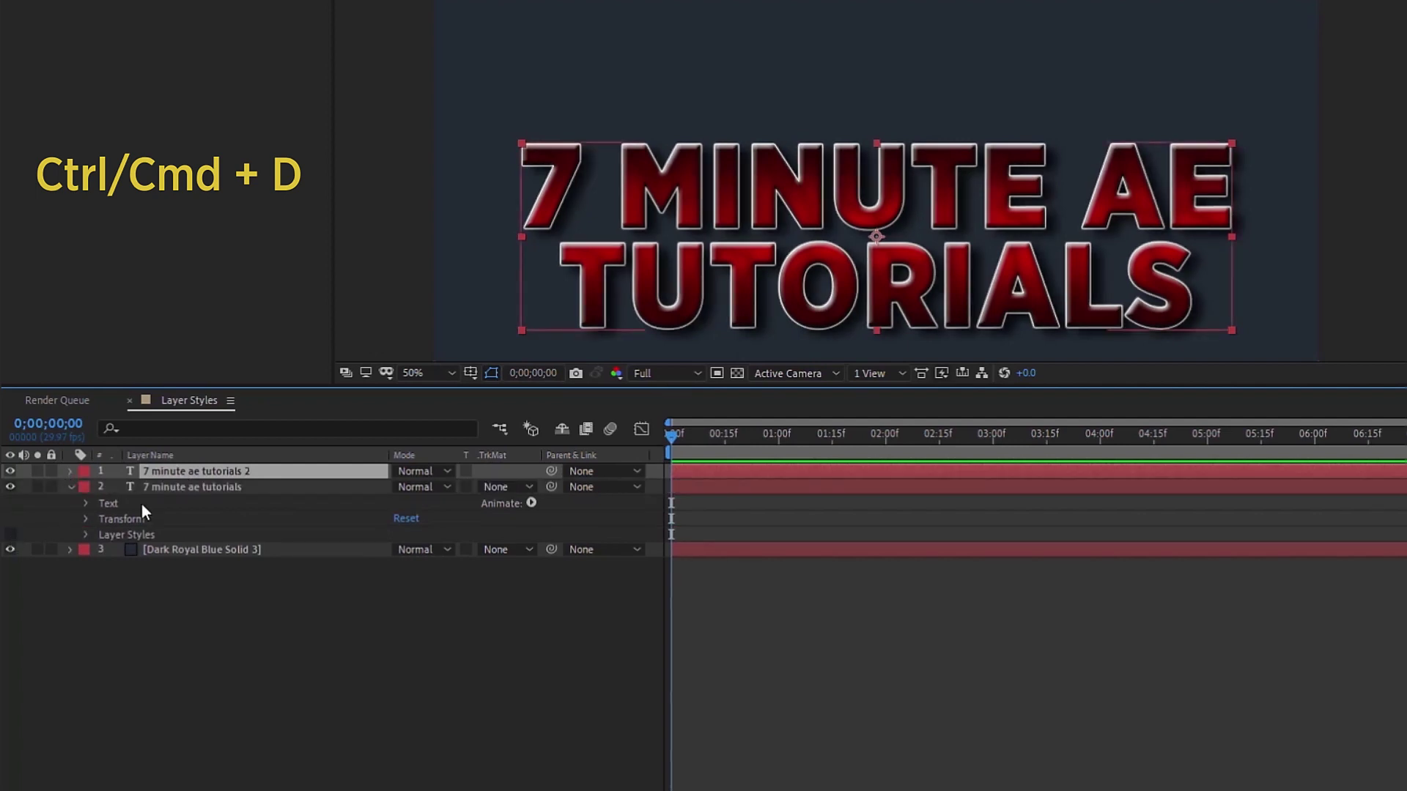
left_click(176, 485)
key("p")
left_click_drag(448, 502, 610, 502)
Step: Move the top styled title copy up to Position Y 317
left_click(352, 471)
key("p")
left_click_drag(438, 486, 293, 487)
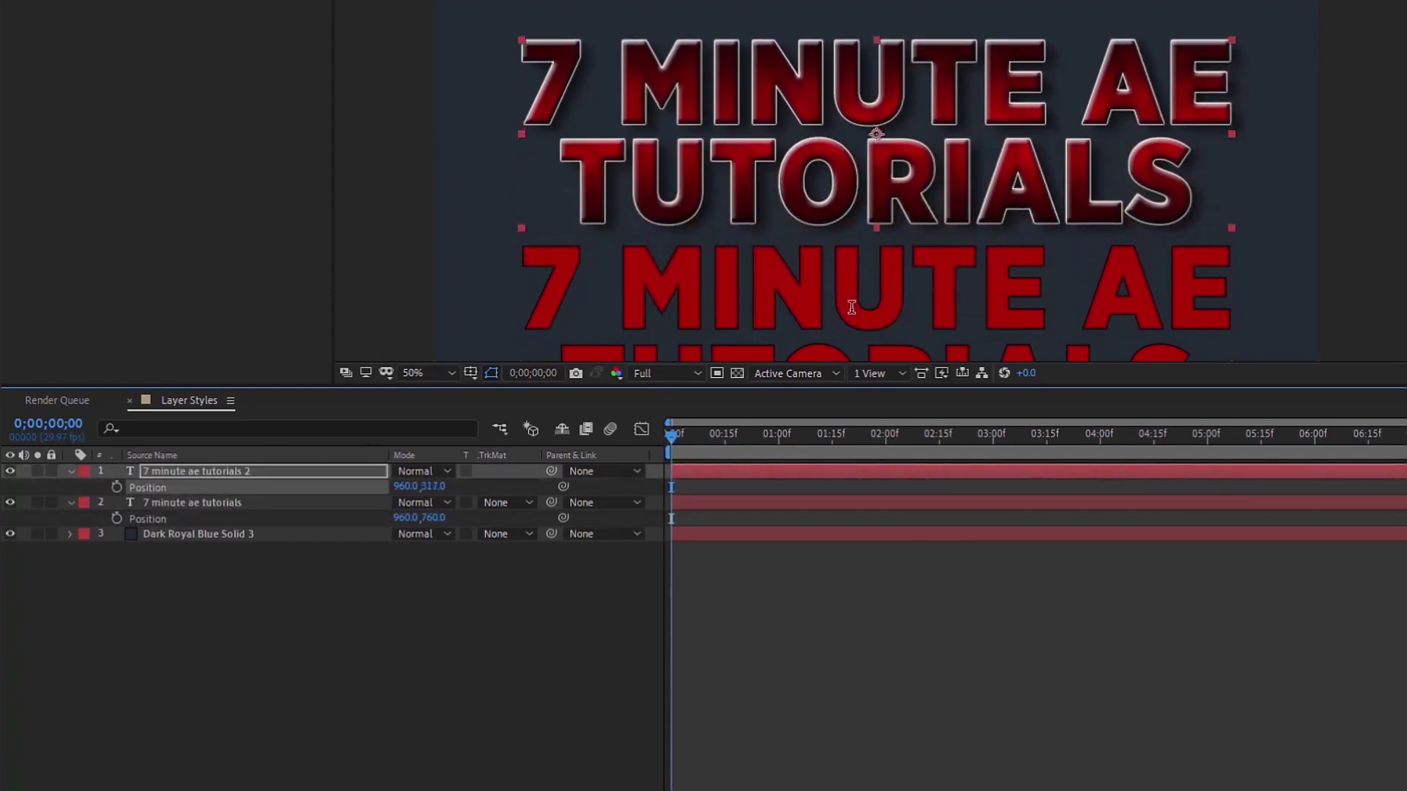
scroll(851, 307, "down", 2)
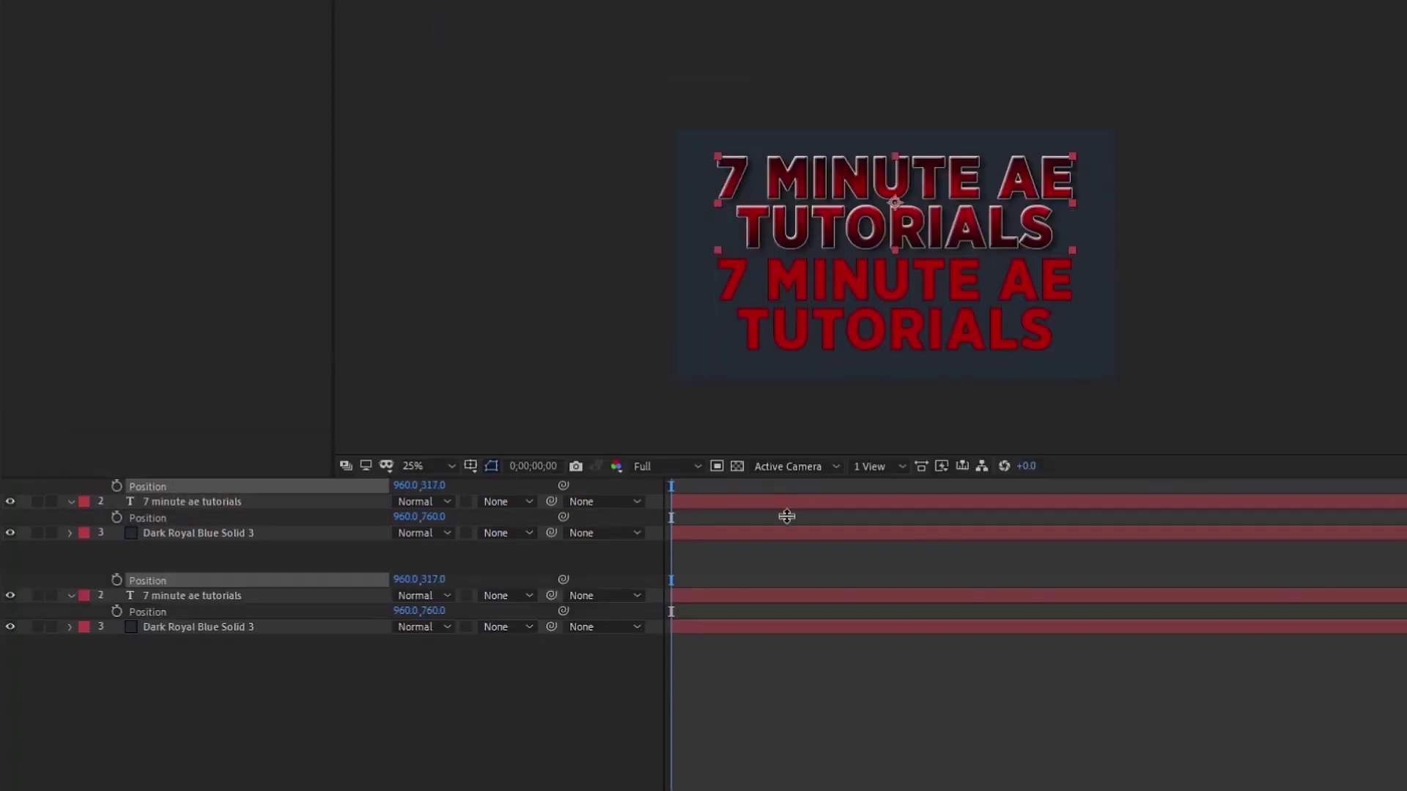
scroll(812, 207, "up", 3)
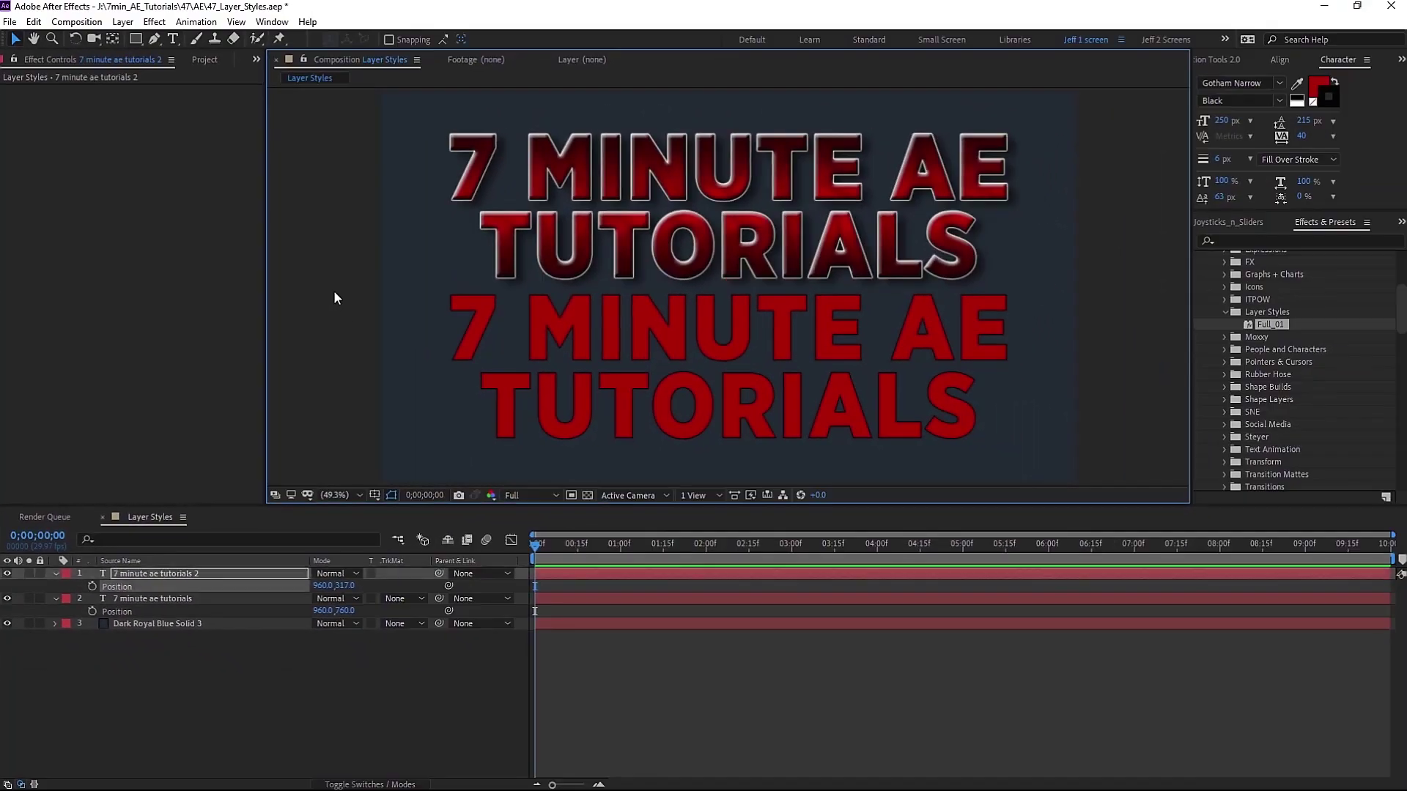